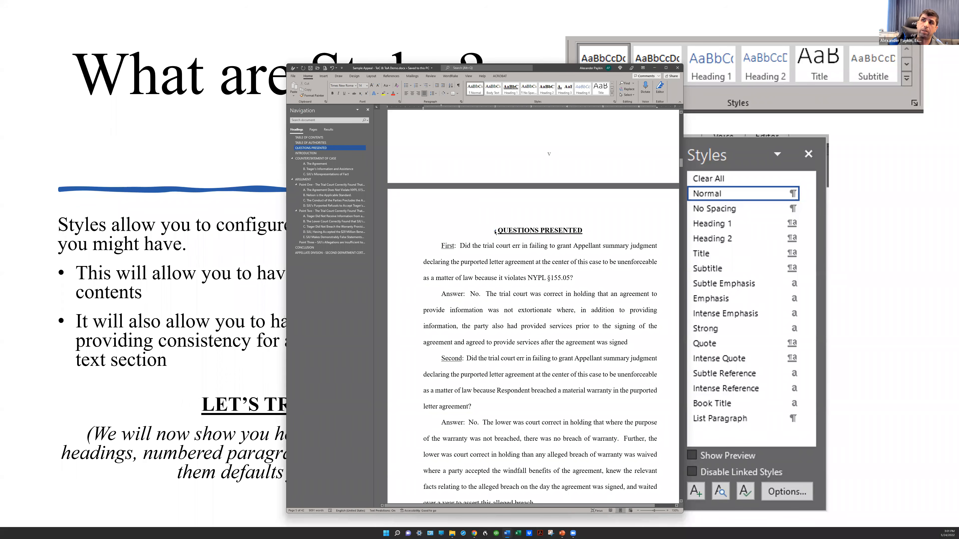
Collapse the QUESTIONS PRESENTED, INTRODUCTION, COUNTERSTATEMENT OF CASE and Point One sections
left_click(495, 231)
left_click(495, 231)
left_click(495, 232)
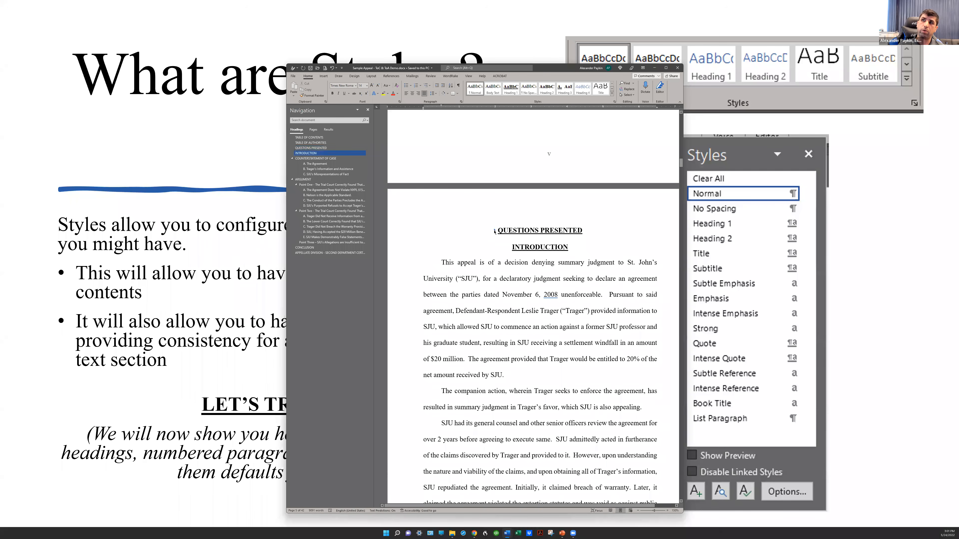
left_click(510, 247)
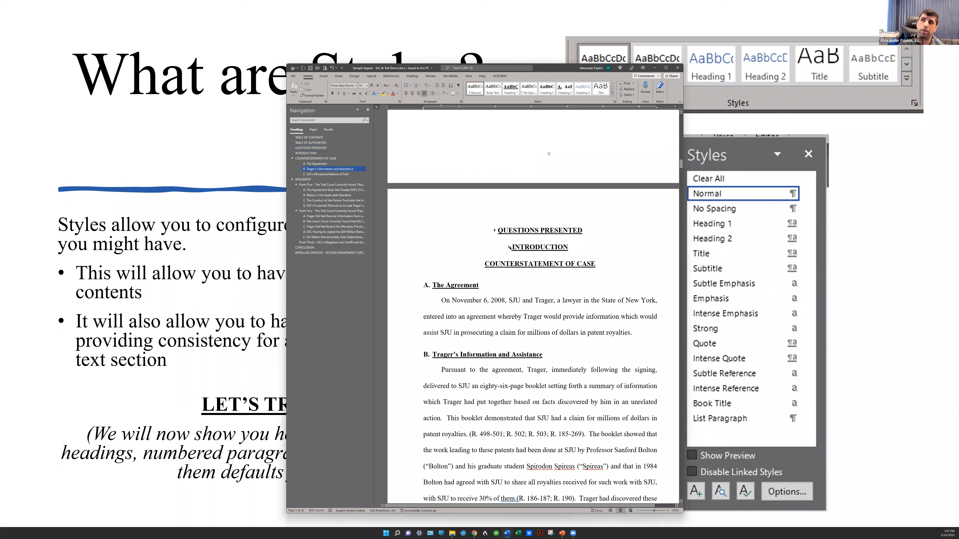
left_click(483, 264)
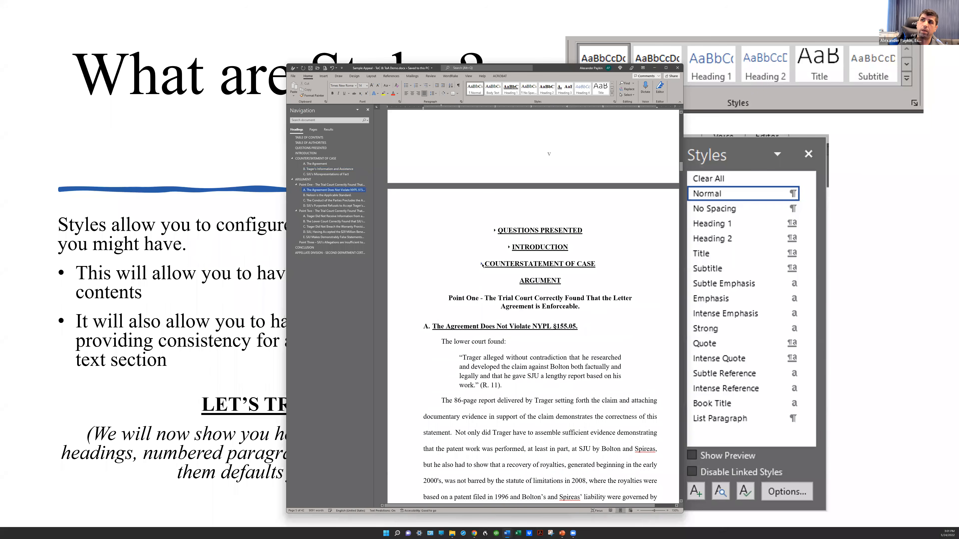
left_click(446, 299)
scroll(478, 328, "down", 5)
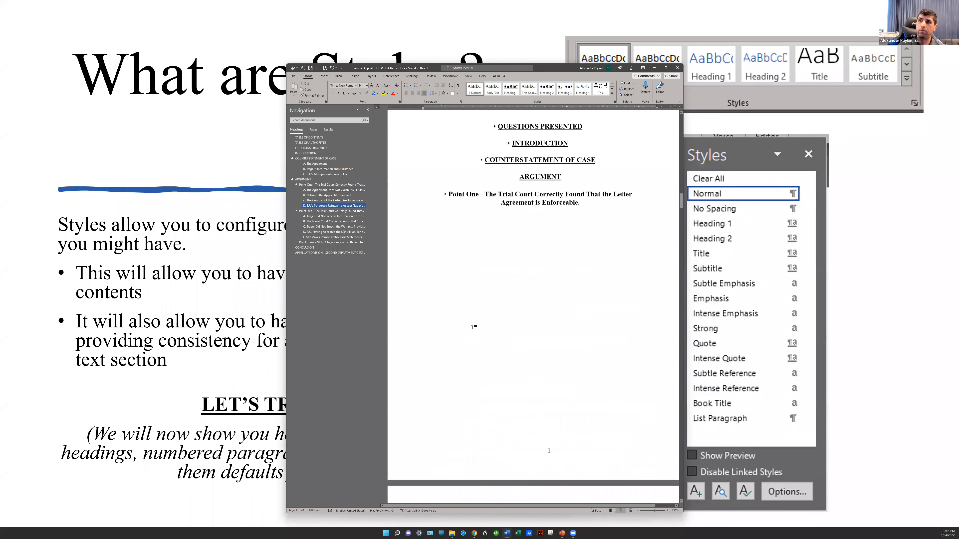
scroll(478, 328, "down", 2)
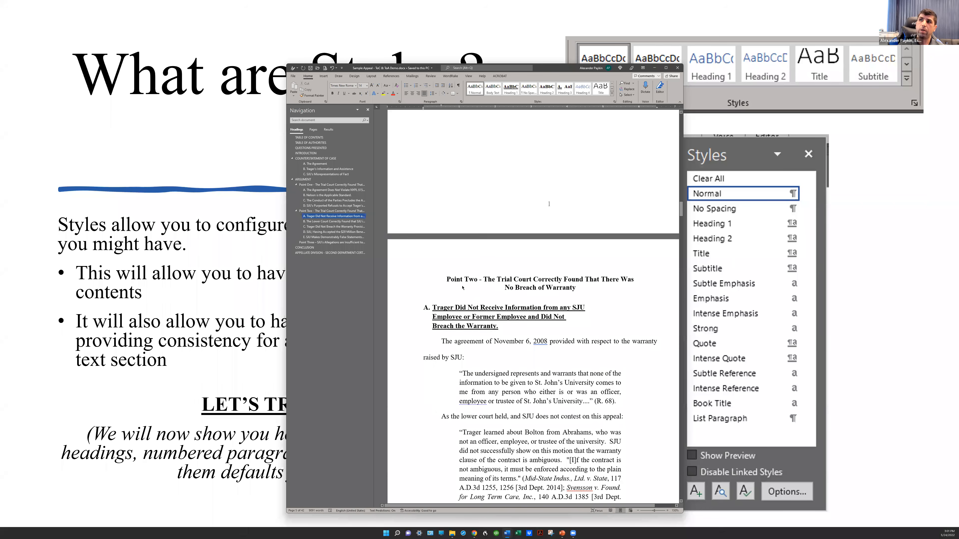
scroll(505, 374, "up", 1)
scroll(493, 374, "up", 5)
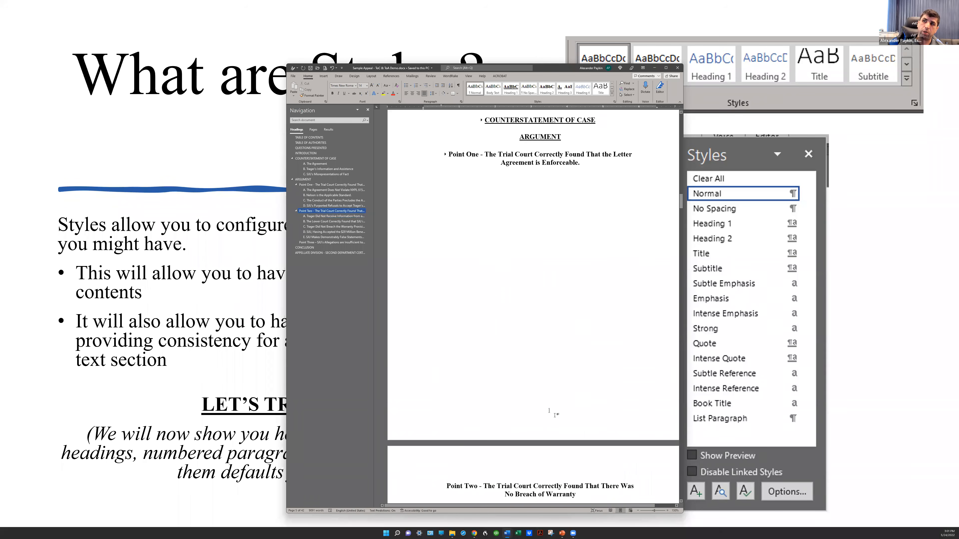
scroll(516, 332, "down", 7)
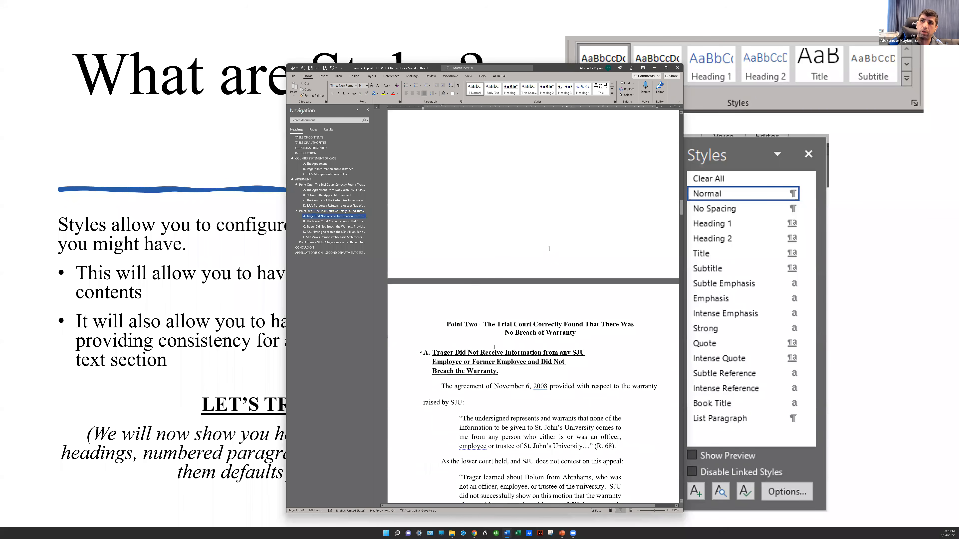
Toggle section A under Point Two, expand Point One and INTRODUCTION, and collapse ARGUMENT
left_click(422, 353)
left_click(421, 354)
scroll(485, 278, "up", 10)
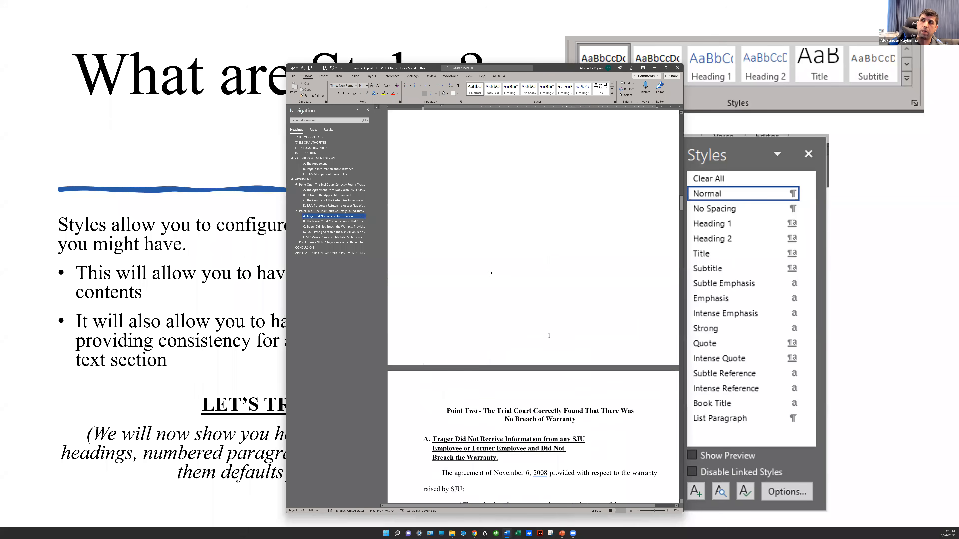
left_click(445, 244)
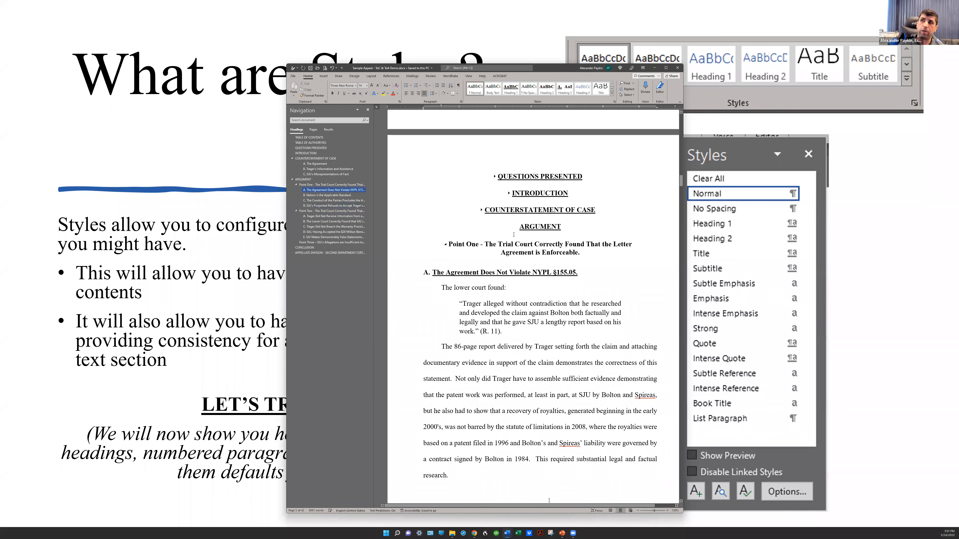
left_click(516, 227)
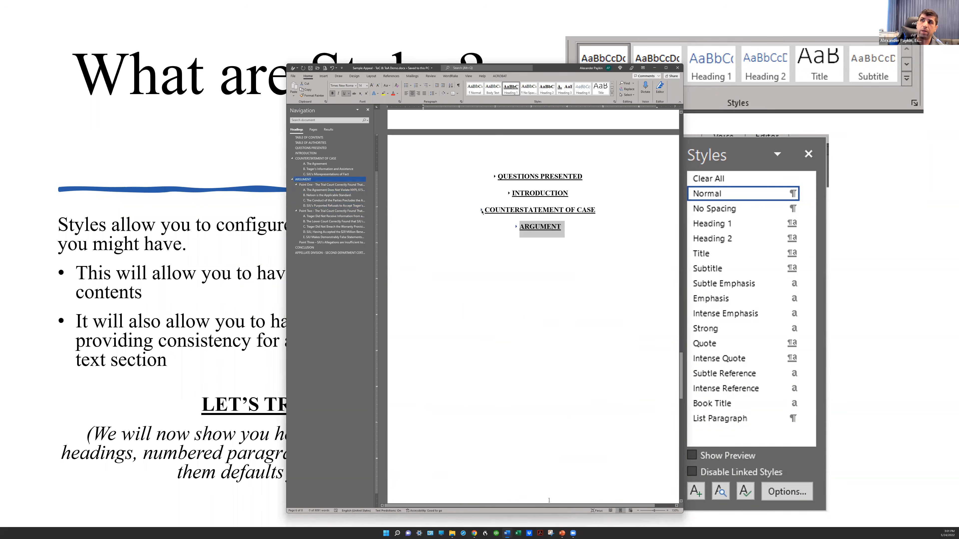
left_click(508, 193)
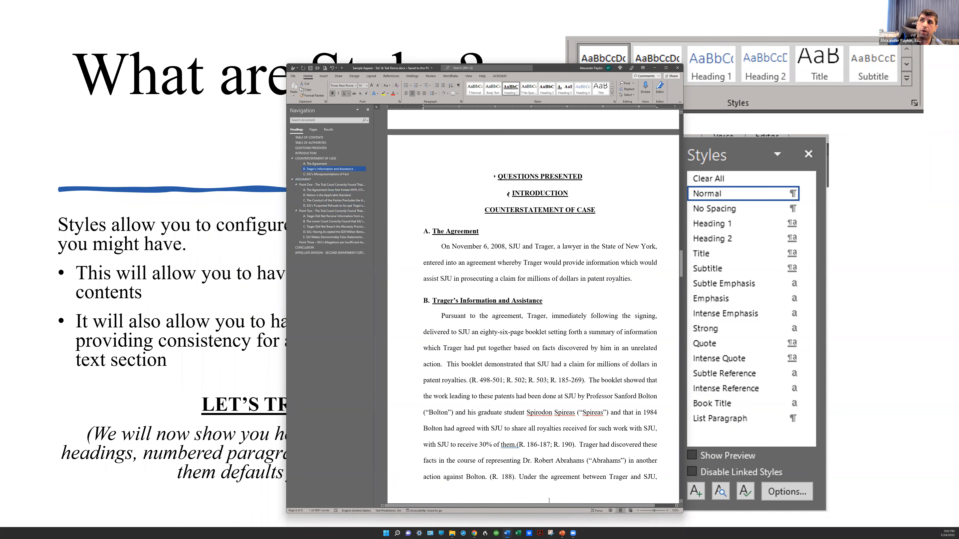
Expand QUESTIONS PRESENTED and reset its heading to the Normal style
left_click(495, 178)
left_click(494, 177)
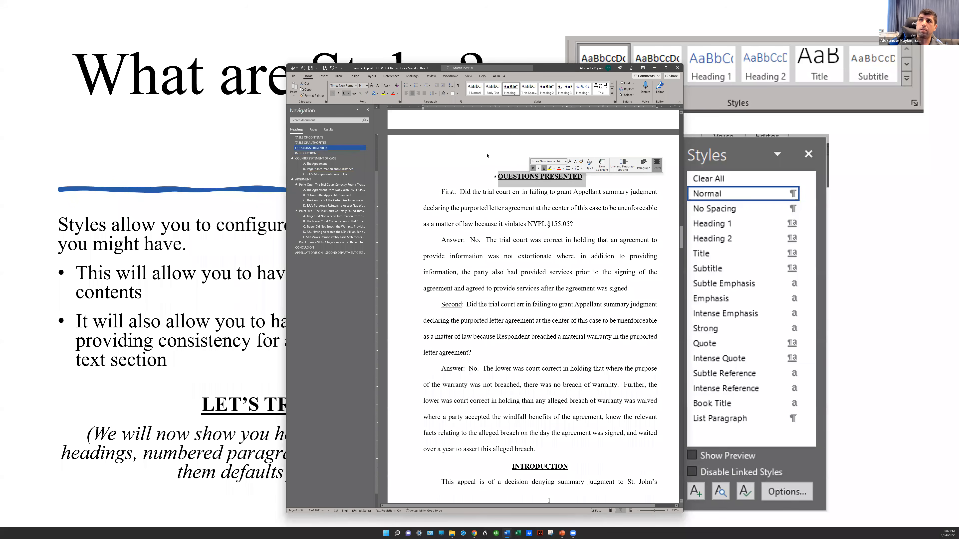
left_click(475, 89)
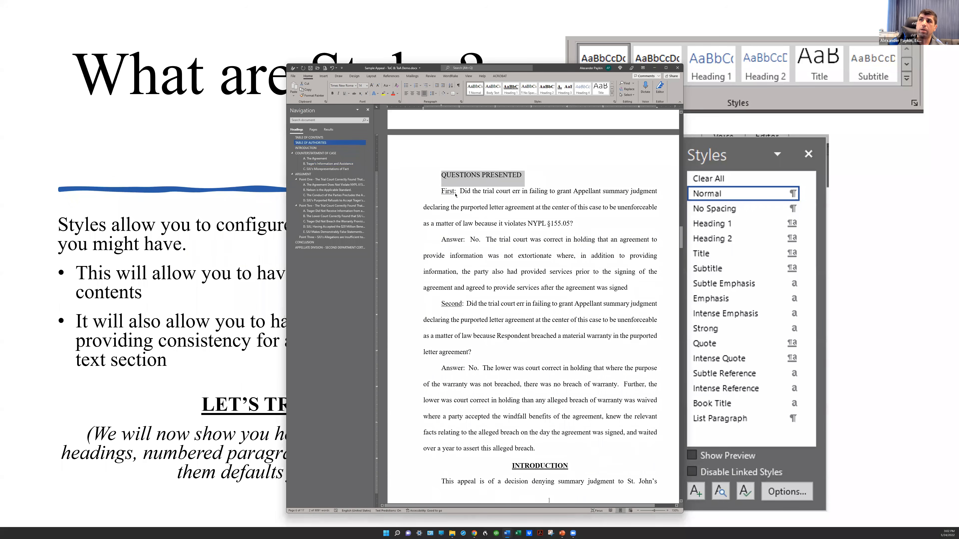
Remove the indent and make the QUESTIONS PRESENTED line bold, underlined and centred
left_click(442, 176)
key("BackSpace")
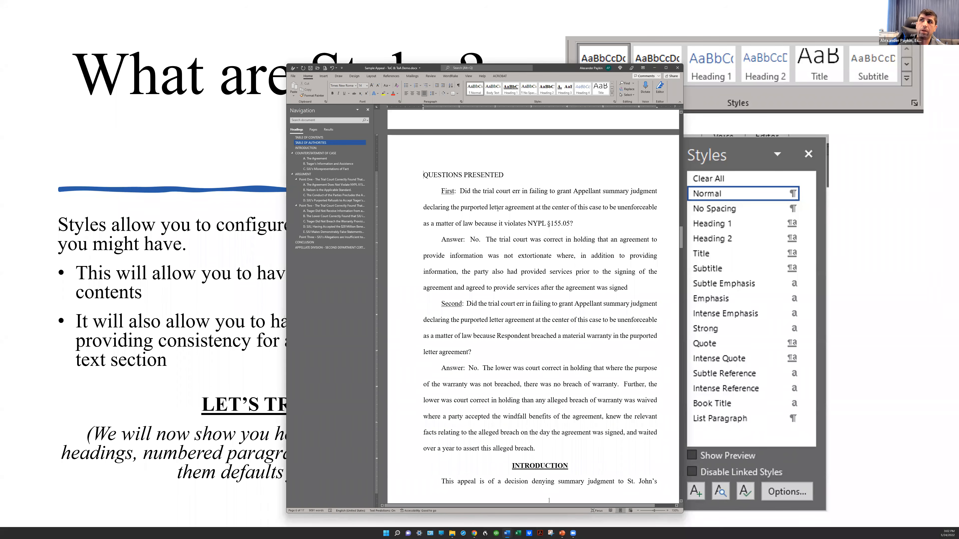
triple_click(450, 176)
key("ctrl+b")
key("ctrl+u")
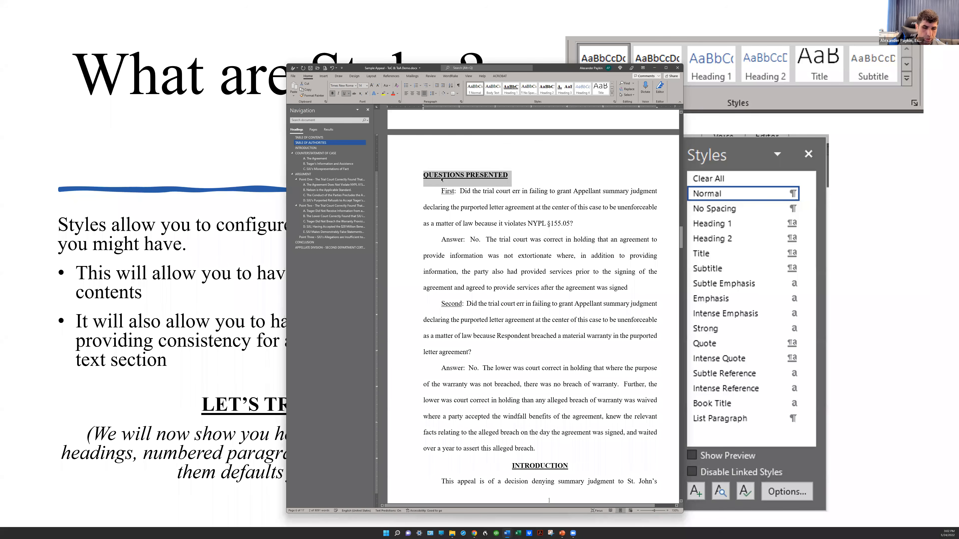
key("ctrl+e")
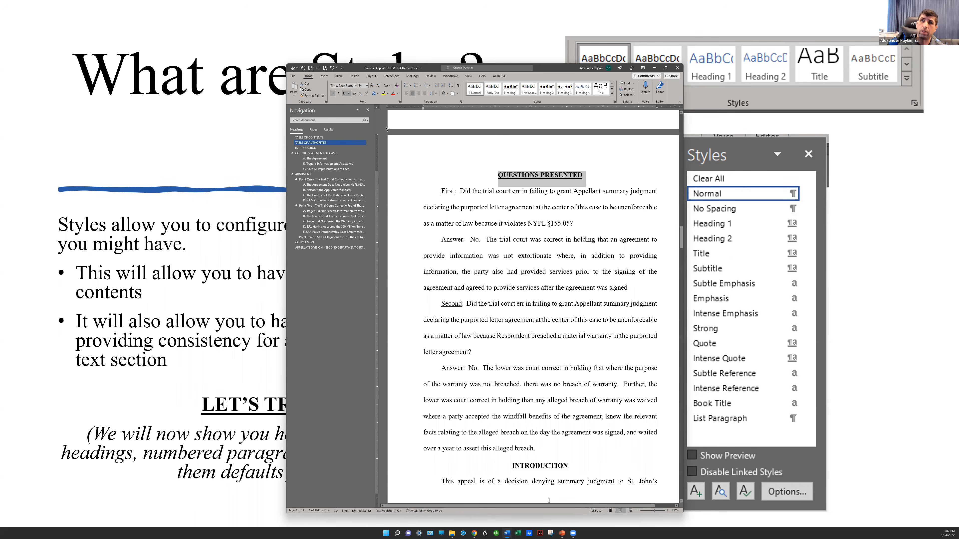
left_click(496, 176)
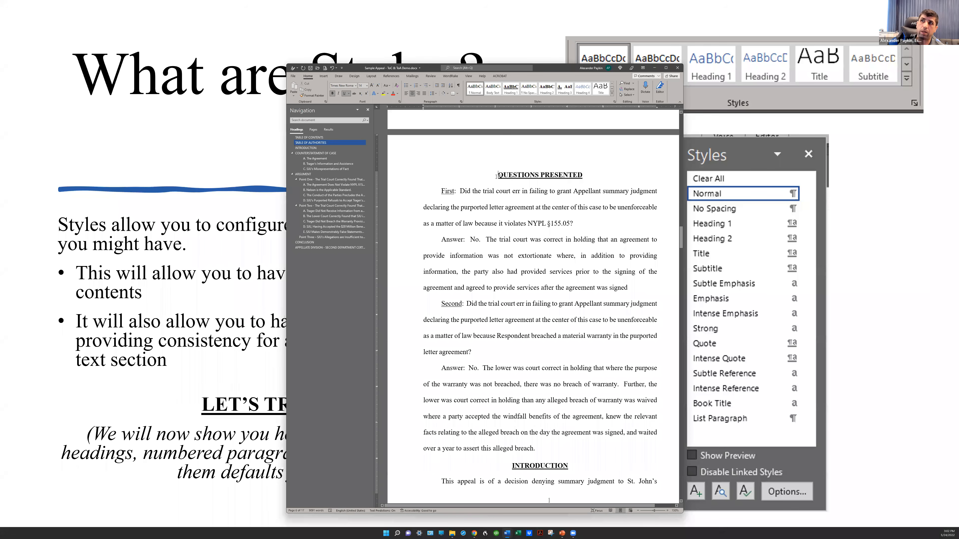
triple_click(515, 176)
left_click(514, 176)
Close the Navigation pane and reopen it from the View tab
left_click(368, 110)
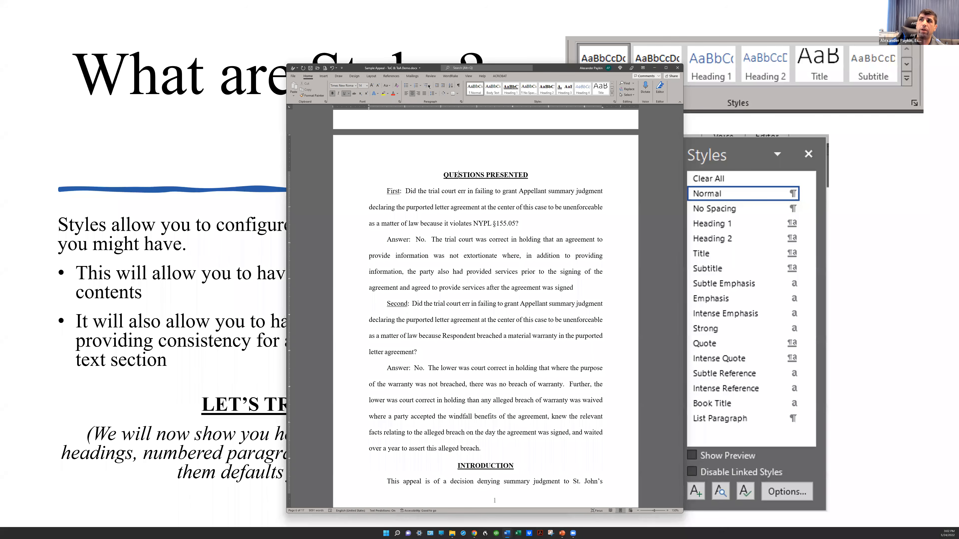
left_click(469, 76)
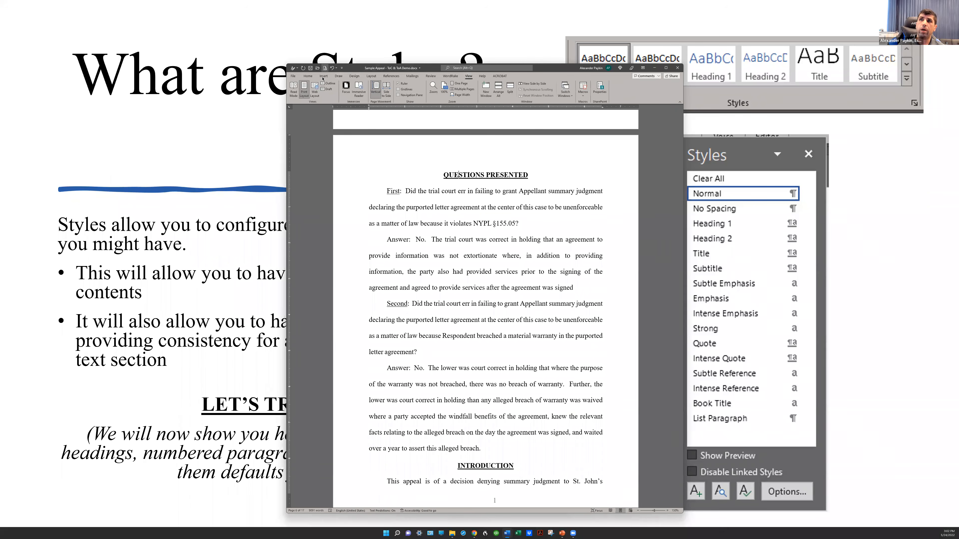
left_click(397, 95)
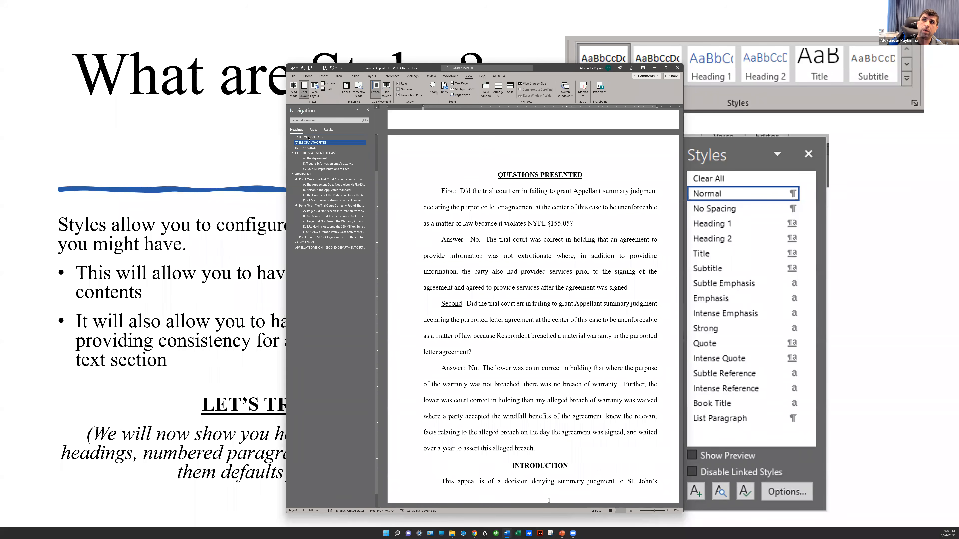
Update the entire table of contents so QUESTIONS PRESENTED drops out, then review the result
scroll(675, 210, "up", 6)
scroll(675, 210, "up", 15)
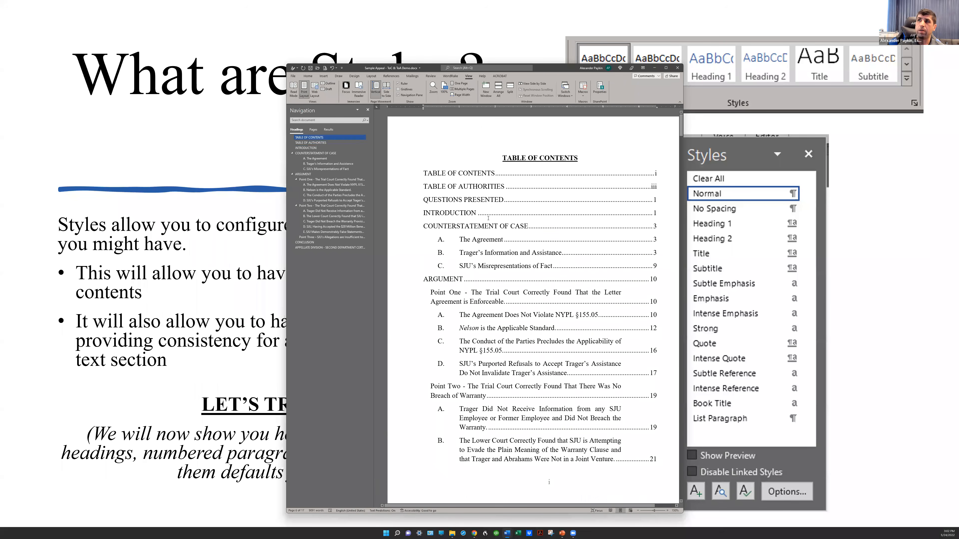
right_click(458, 200)
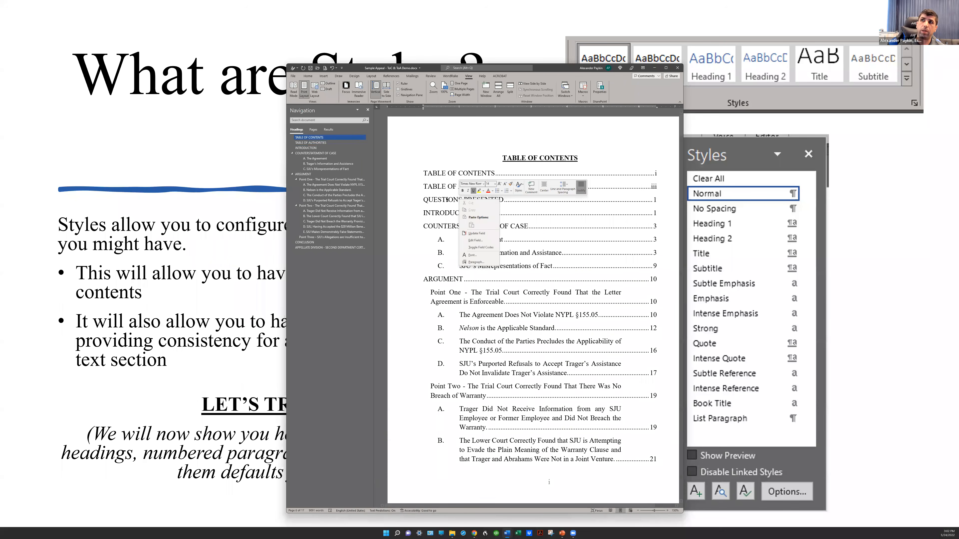
left_click(480, 234)
left_click(480, 291)
left_click(487, 298)
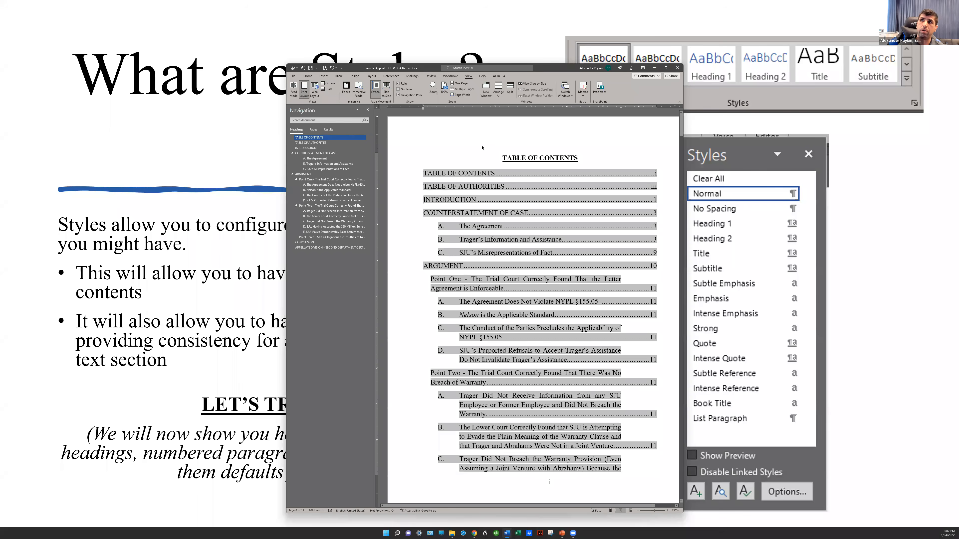
left_click(470, 173)
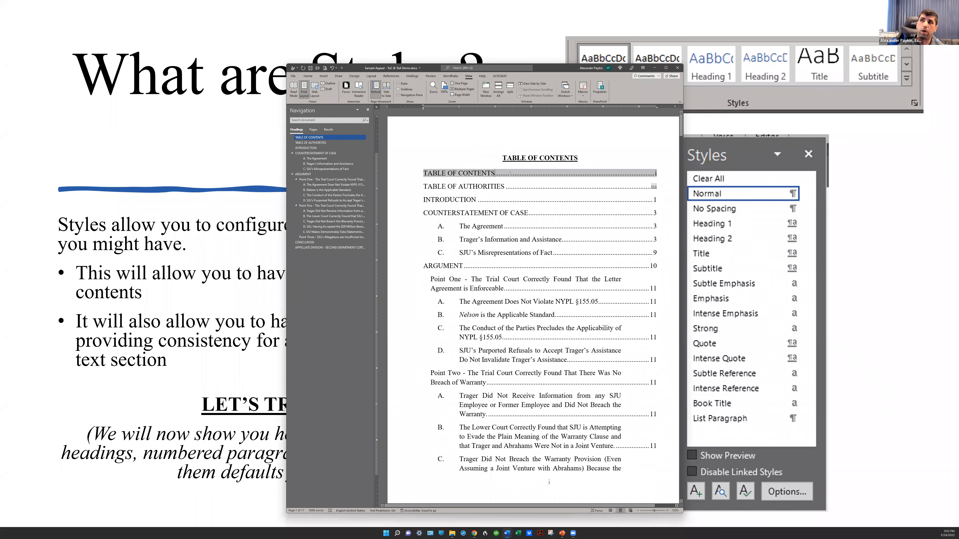
scroll(542, 159, "down", 15)
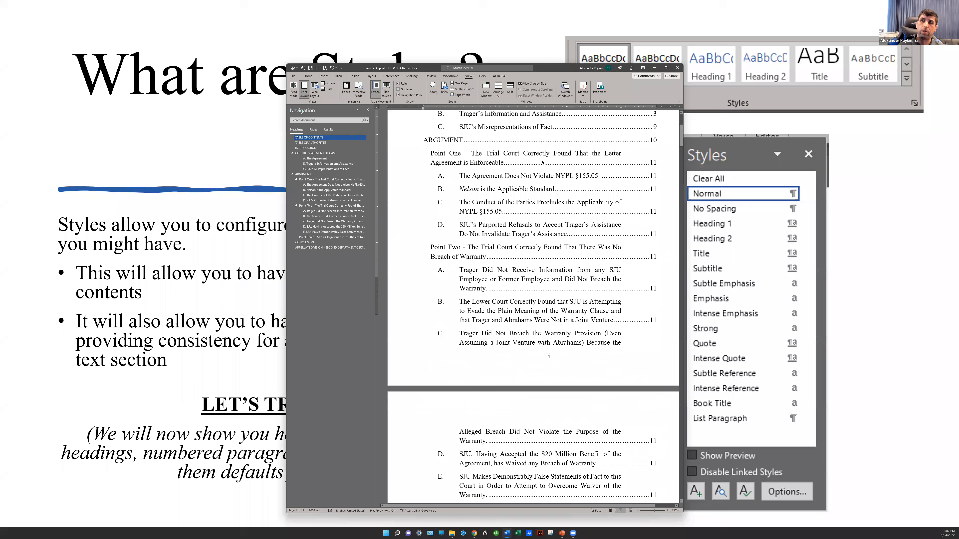
scroll(542, 160, "down", 15)
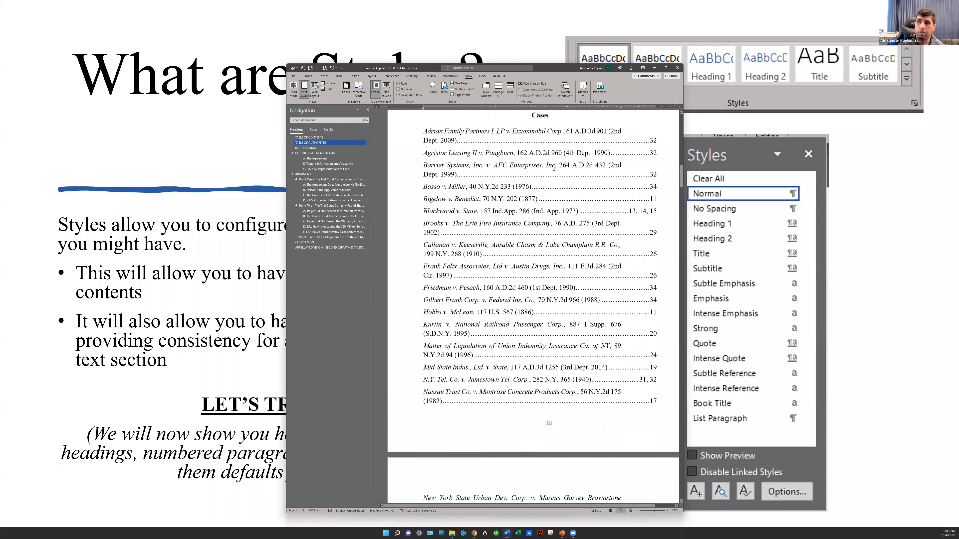
scroll(554, 168, "down", 15)
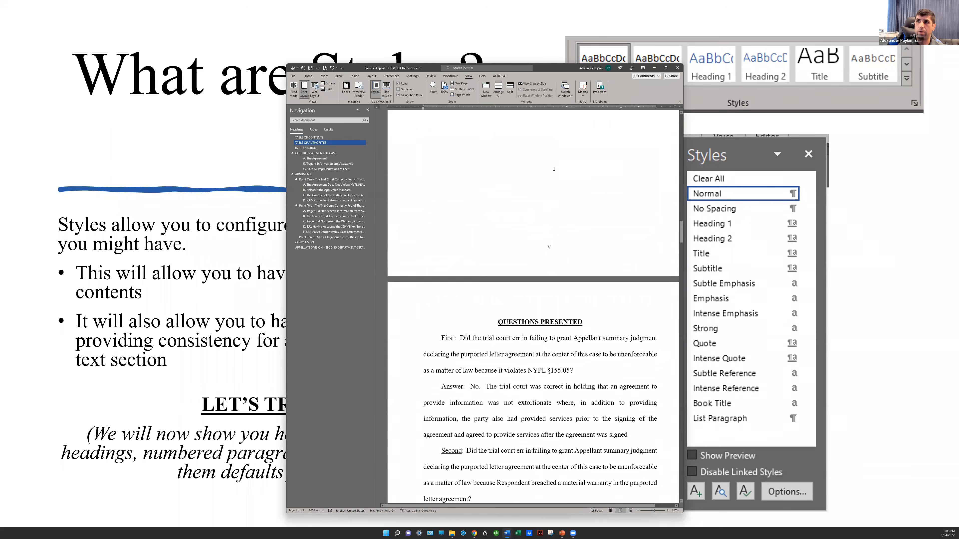
Remove the centring, bold and underline from the QUESTIONS PRESENTED line
left_click(504, 260)
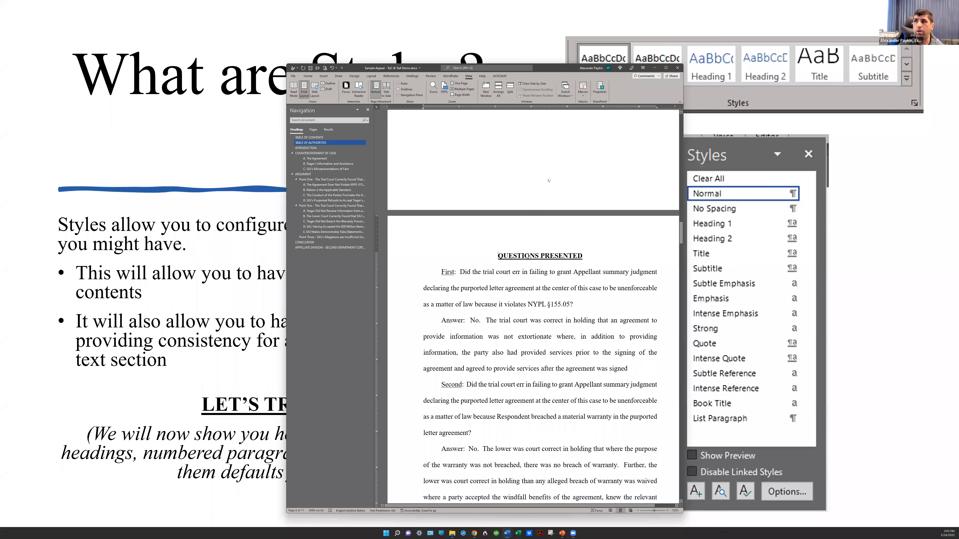
key("BackSpace")
key("BackSpace")
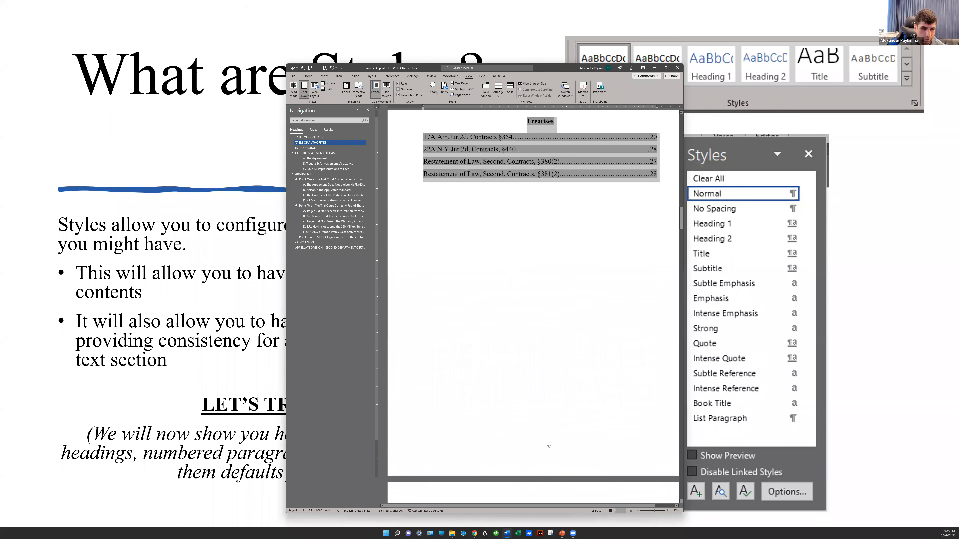
key("ctrl+z")
scroll(514, 270, "down", 4)
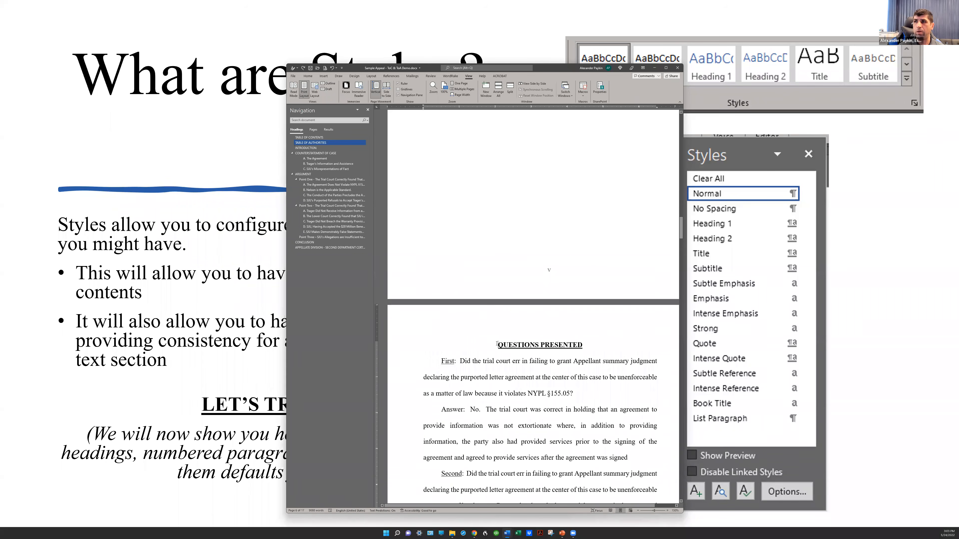
key("BackSpace")
triple_click(434, 346)
key("ctrl+b")
key("ctrl+u")
left_click(433, 347)
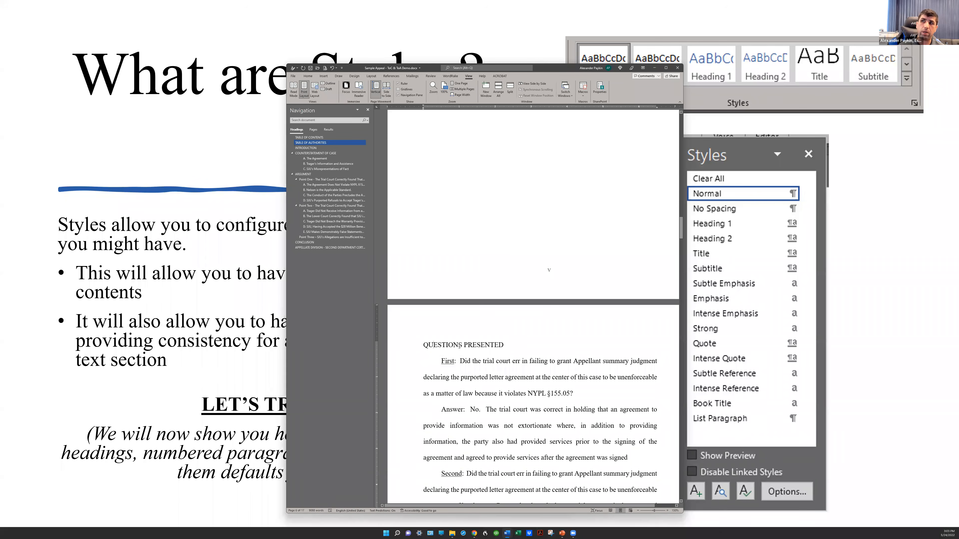
Apply Heading 1 to QUESTIONS PRESENTED from the Styles gallery and return to the table of contents
left_click(307, 76)
triple_click(456, 345)
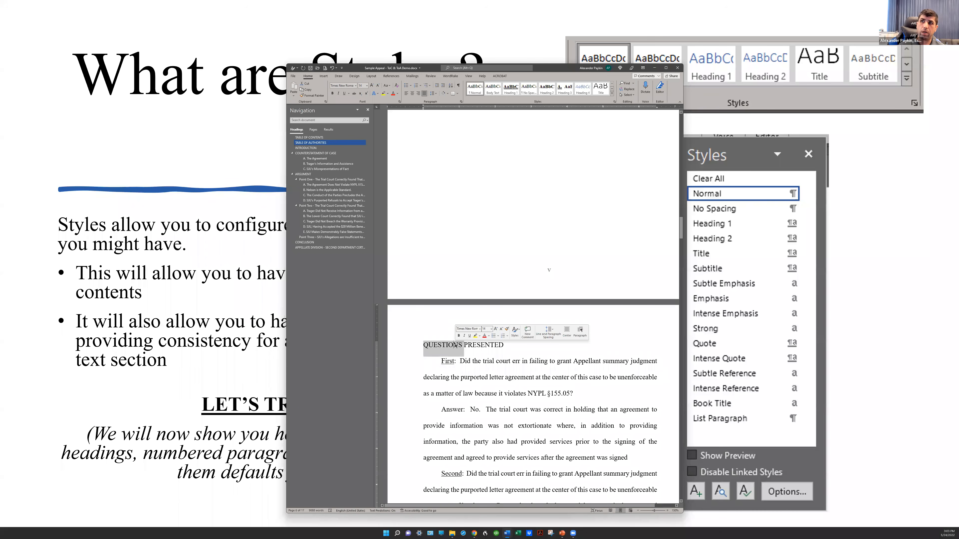
left_click(511, 89)
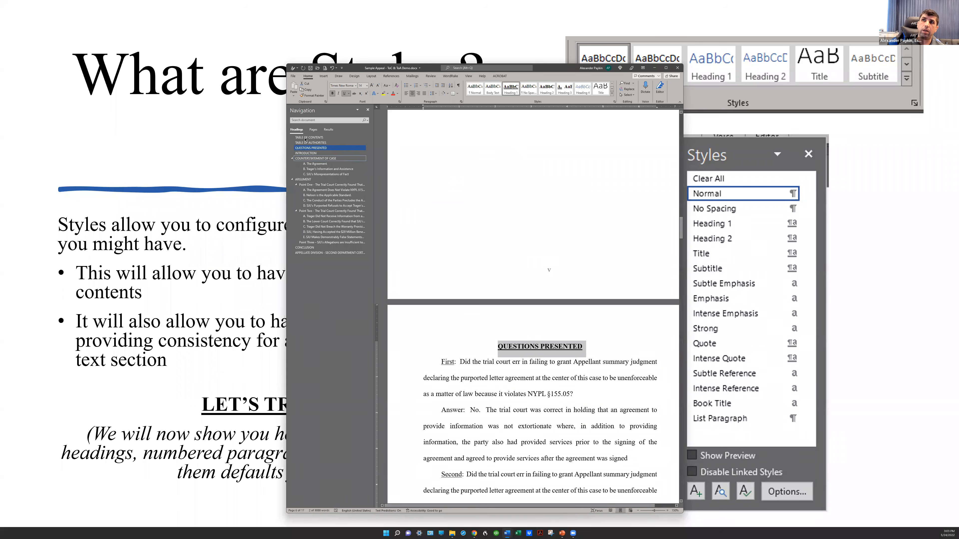
left_click(509, 348)
left_click(495, 347)
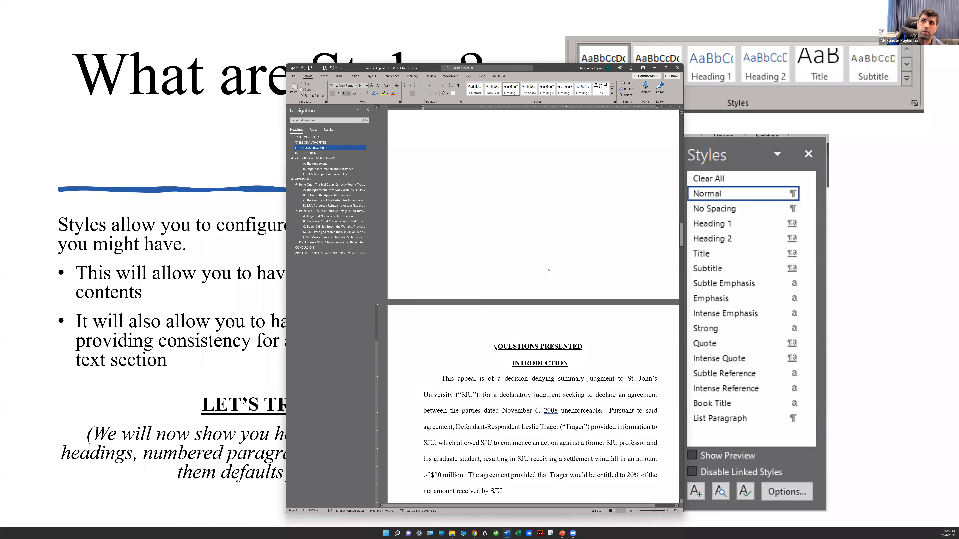
left_click(495, 346)
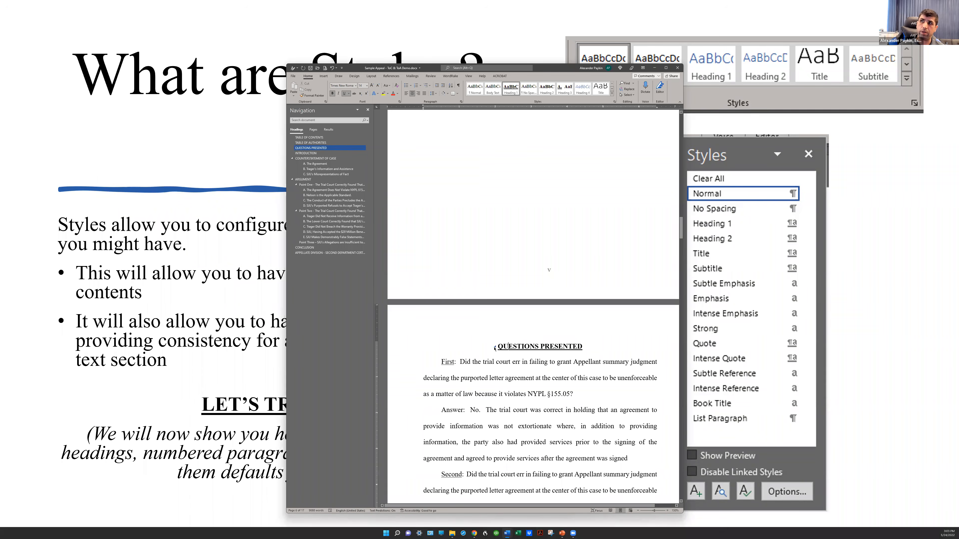
left_click_drag(680, 218, 681, 119)
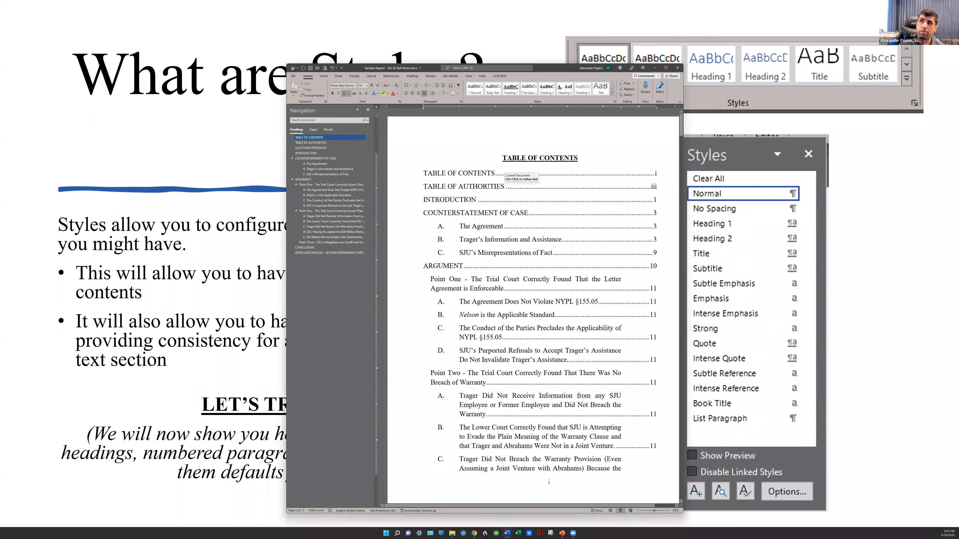
Update the entire table of contents to add the QUESTIONS PRESENTED entry
right_click(488, 186)
left_click(503, 221)
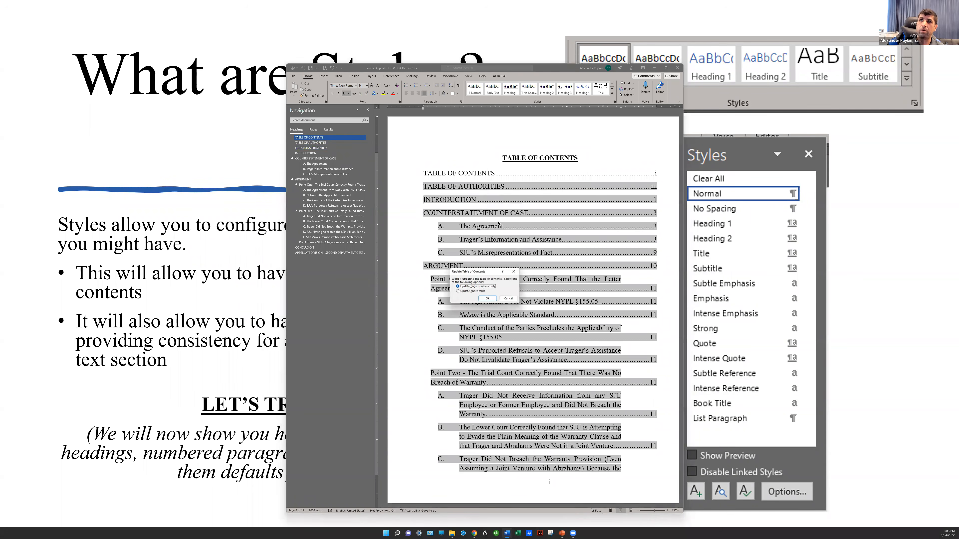
left_click(478, 292)
left_click(487, 298)
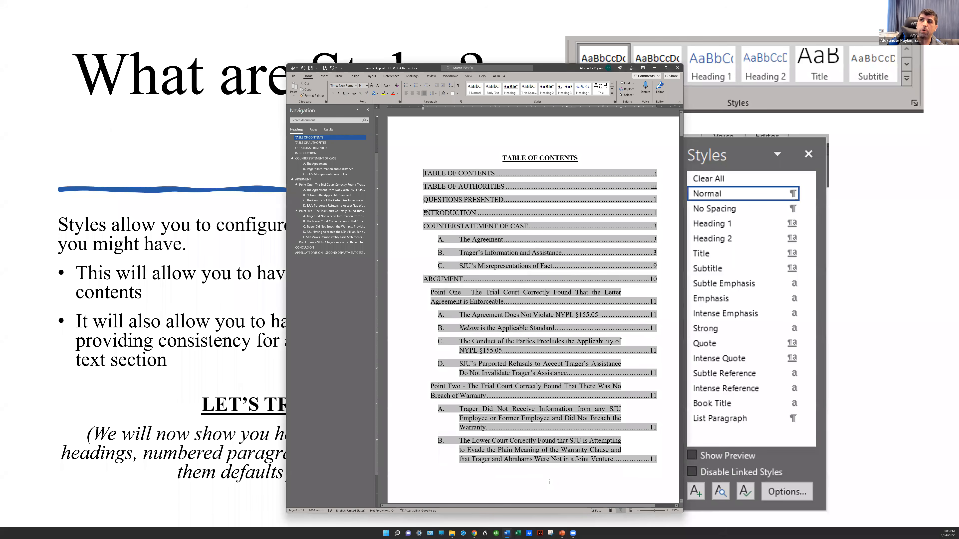
Scroll through the refreshed contents and Table of Authorities, then go to the File start page
left_click(472, 208)
left_click_drag(681, 130, 679, 169)
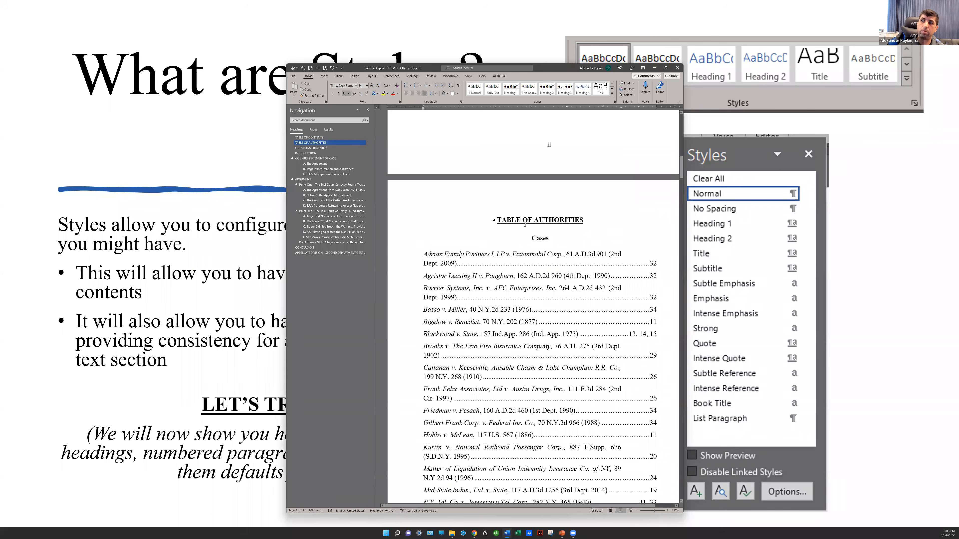
scroll(524, 225, "down", 15)
scroll(535, 243, "down", 8)
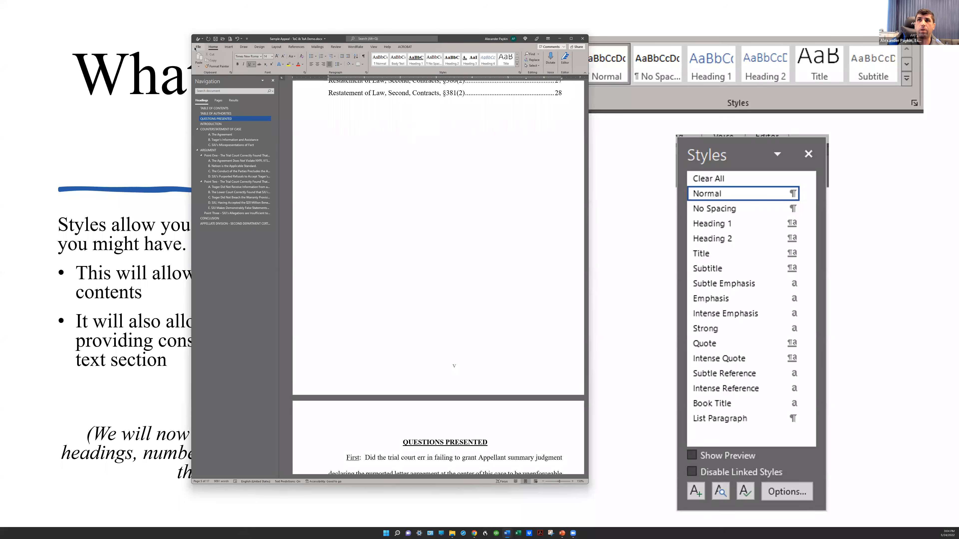
left_click(199, 47)
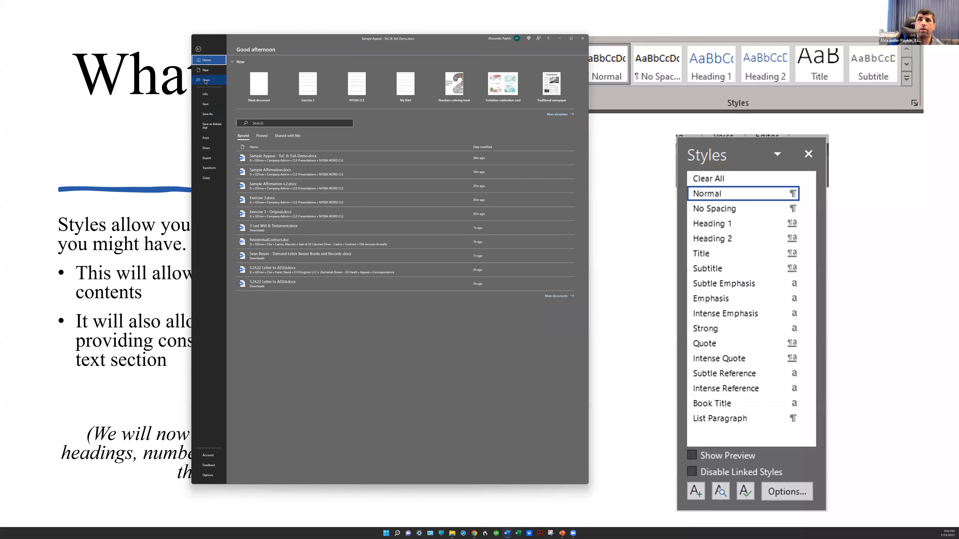
Create a new blank document and drag the Sample Appeal window off-screen
left_click(206, 70)
left_click(275, 90)
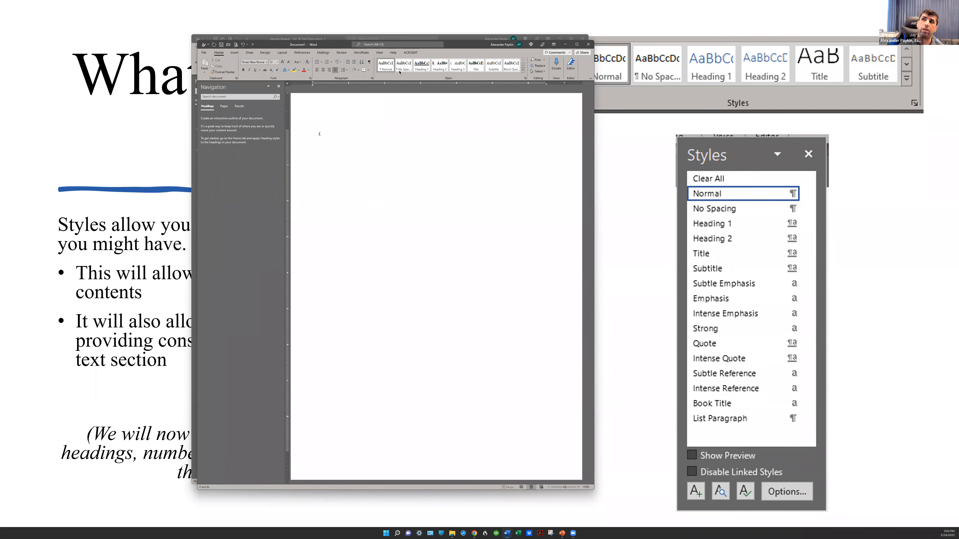
left_click_drag(462, 45, 480, 75)
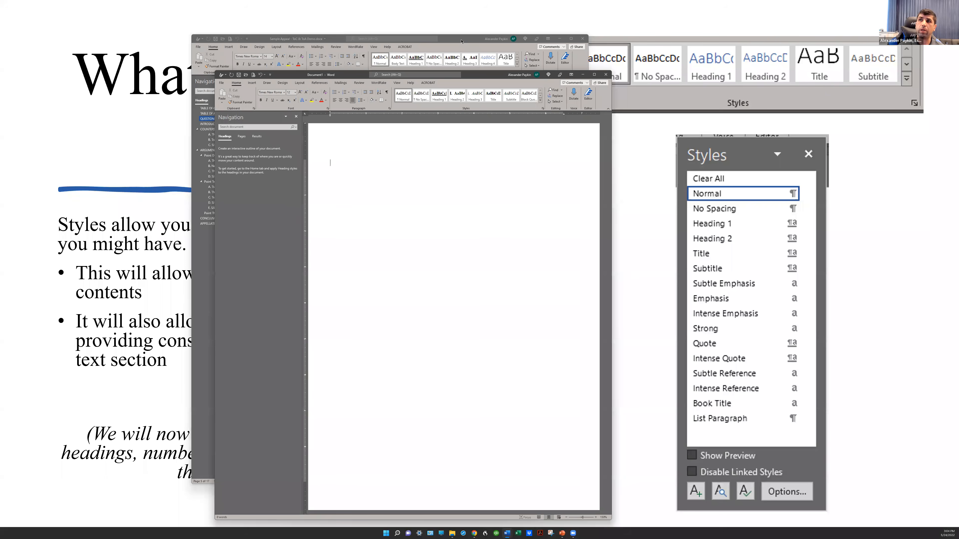
left_click_drag(461, 41, 0, 64)
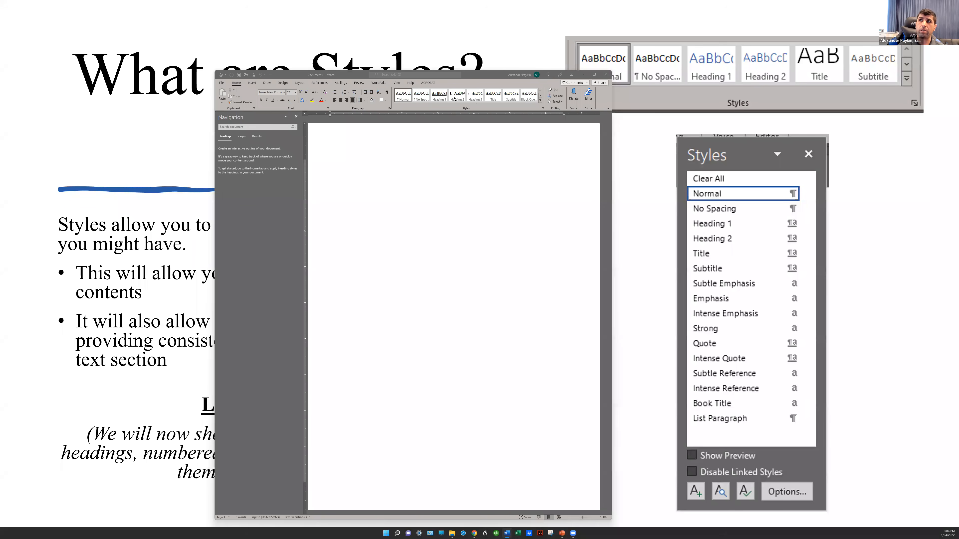
left_click(402, 99)
right_click(401, 97)
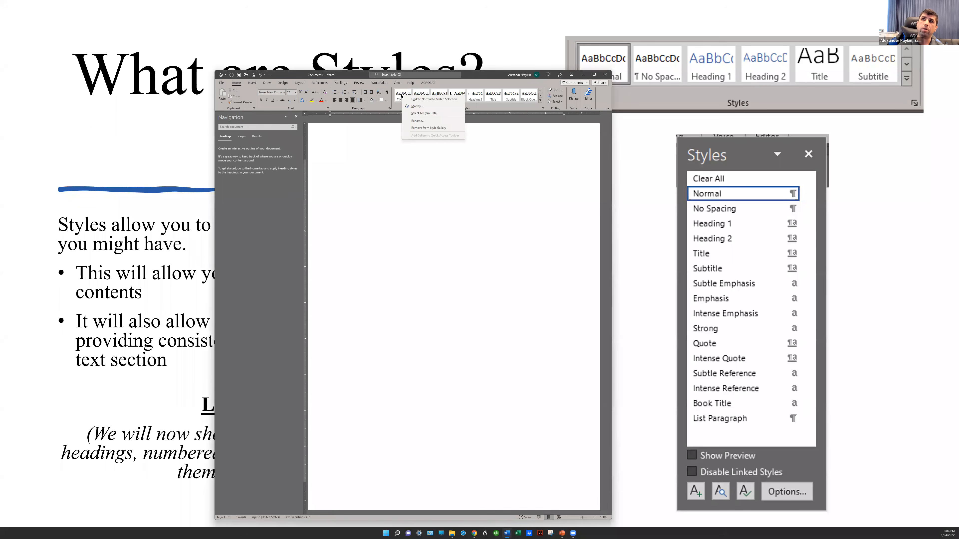
left_click(418, 106)
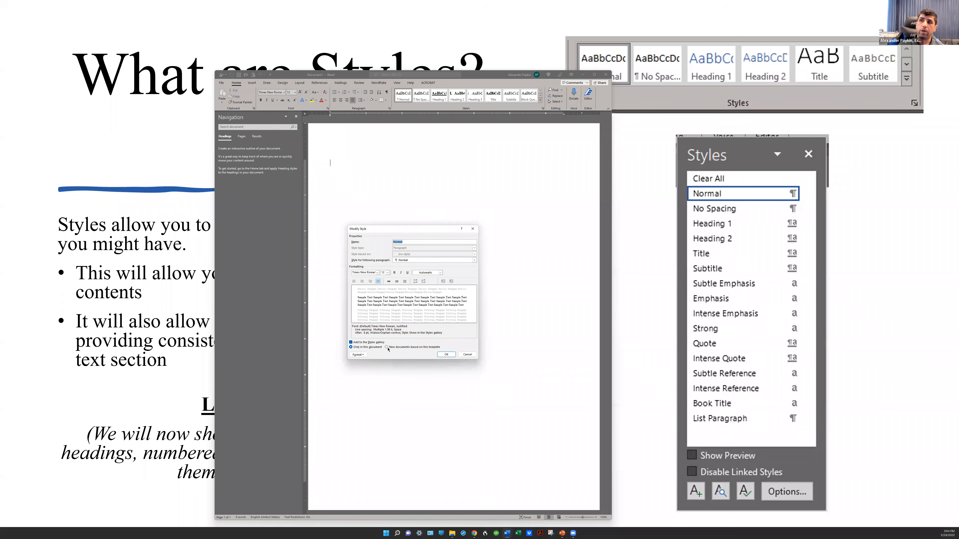
left_click(357, 348)
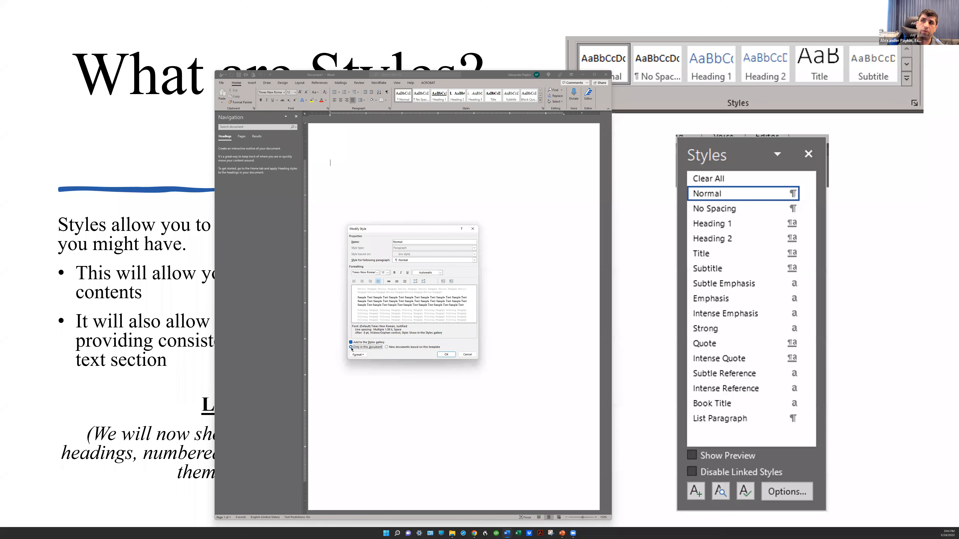
left_click(386, 347)
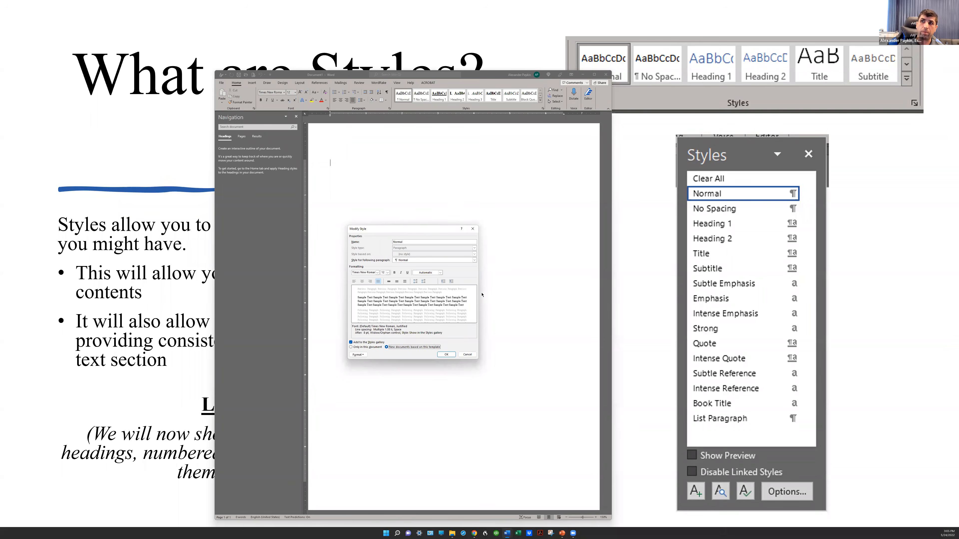
left_click(358, 356)
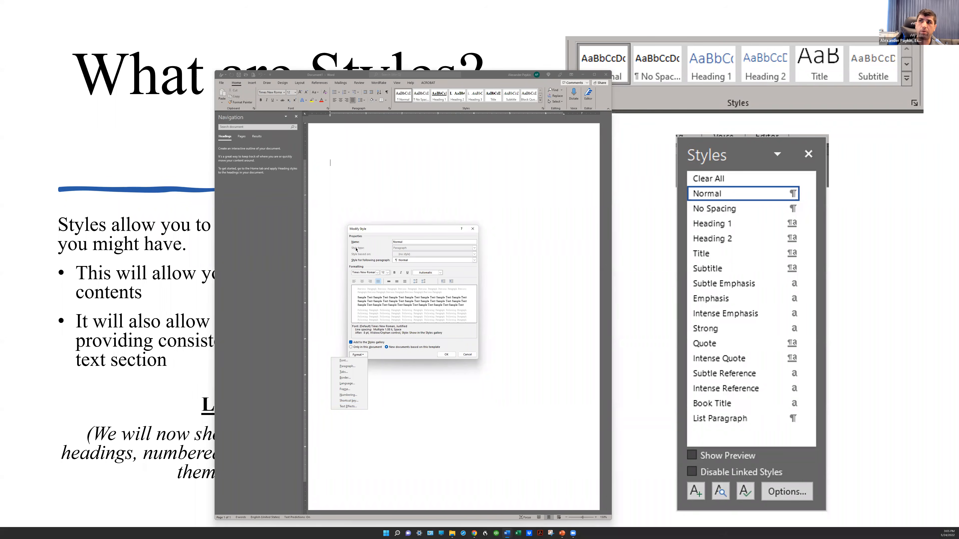
left_click(440, 296)
left_click(474, 260)
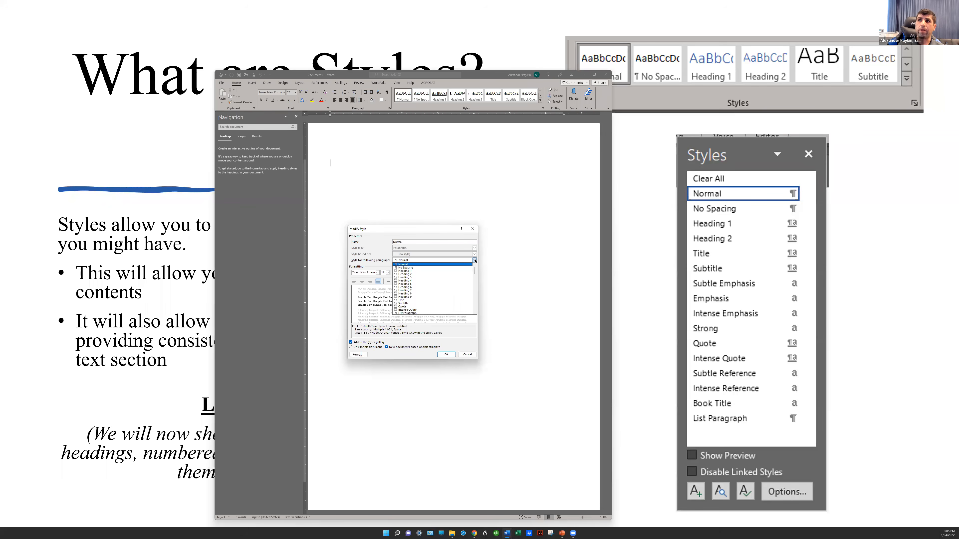
left_click(475, 261)
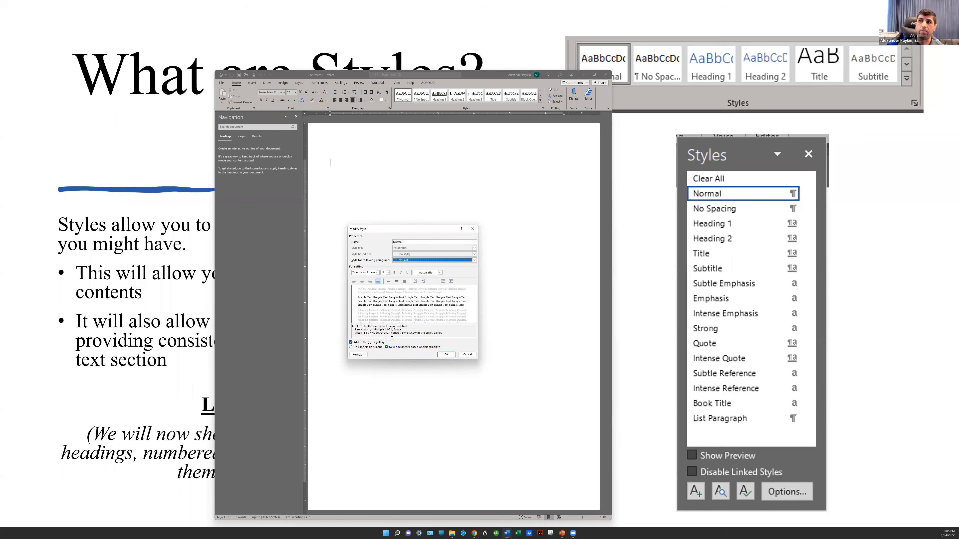
left_click(467, 354)
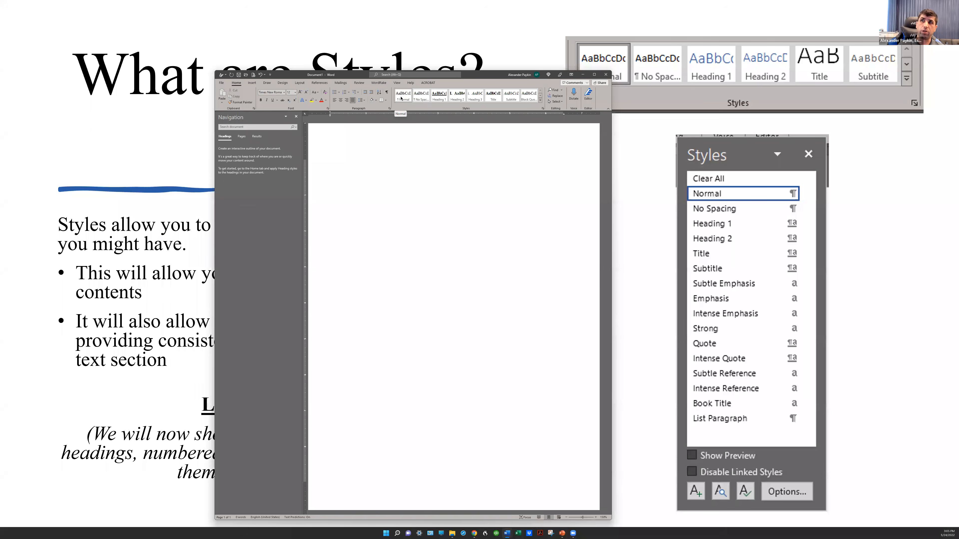
Try Heading 1, Title and Heading 3 styles, then use Clear Formatting for an unnumbered line
left_click(446, 99)
left_click(487, 99)
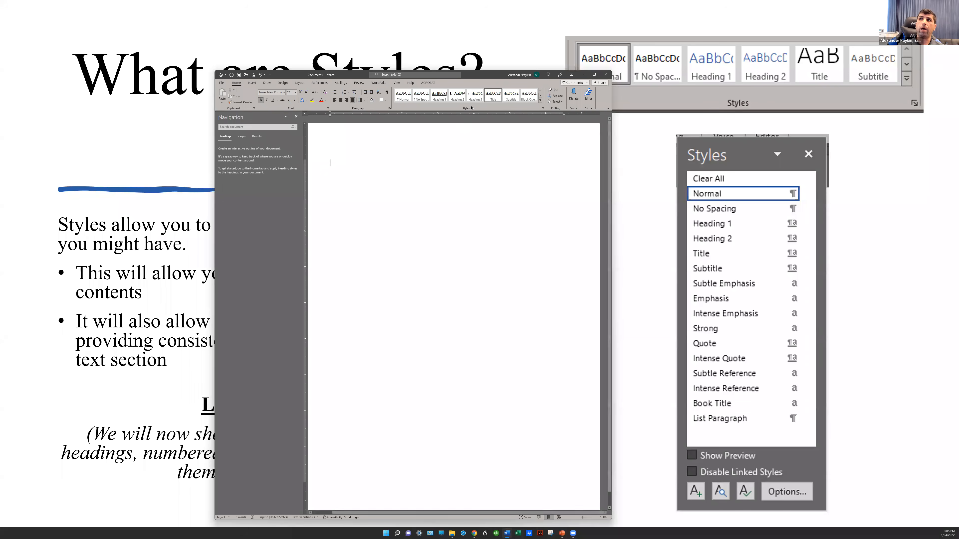
left_click(476, 98)
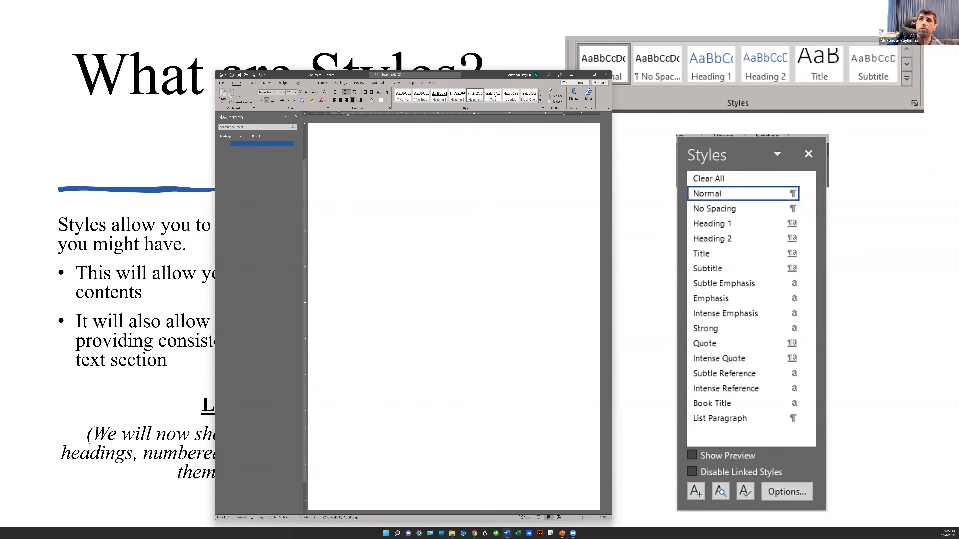
left_click(495, 96)
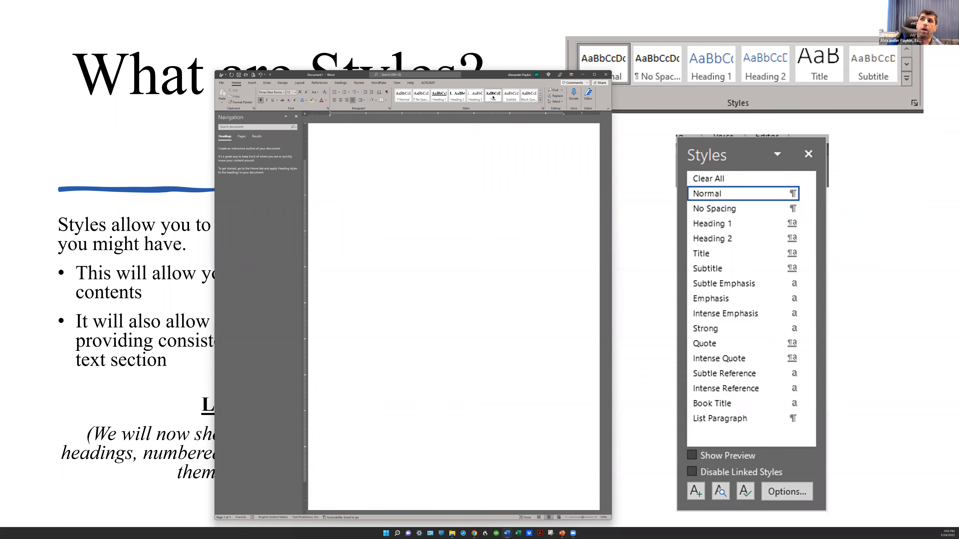
left_click(540, 101)
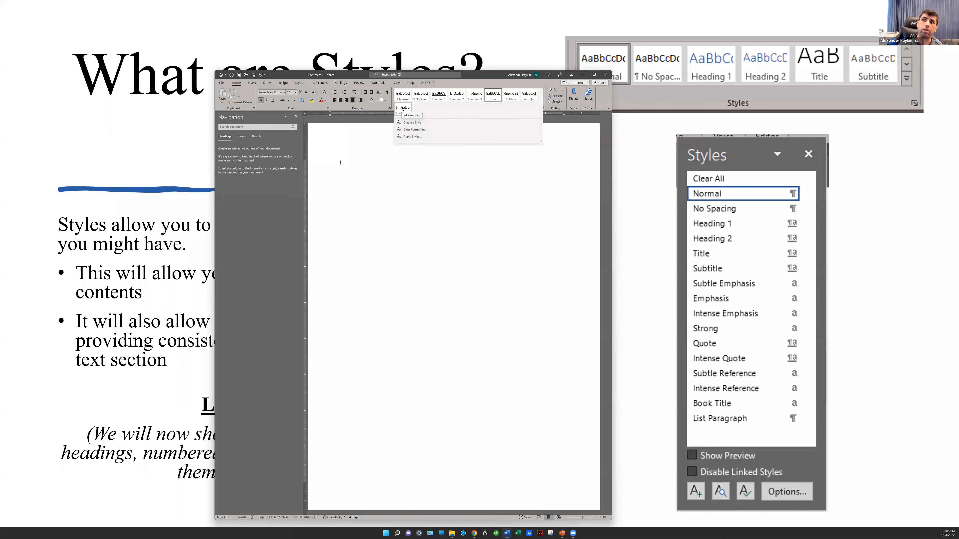
left_click(377, 173)
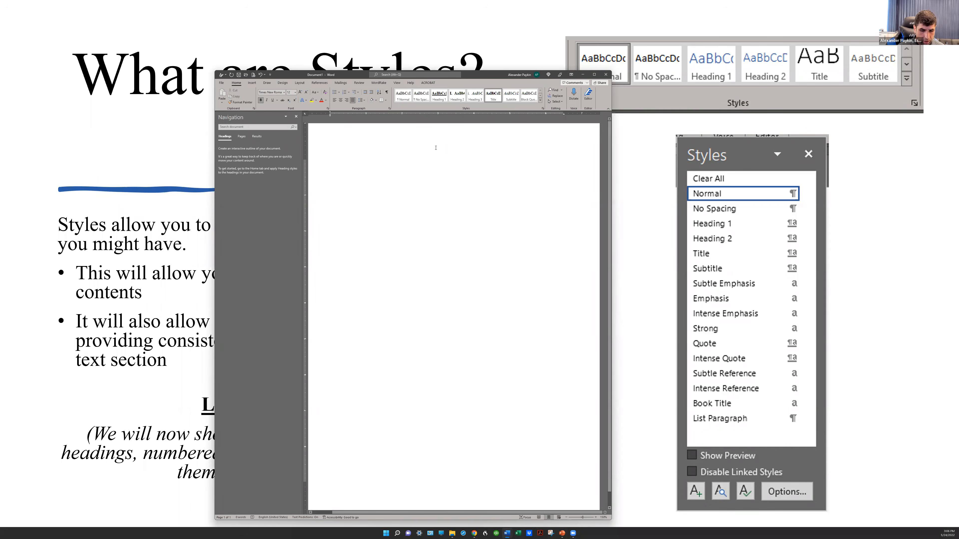
Type ARGUMENT and set it to the Normal style
type("RGUMENT")
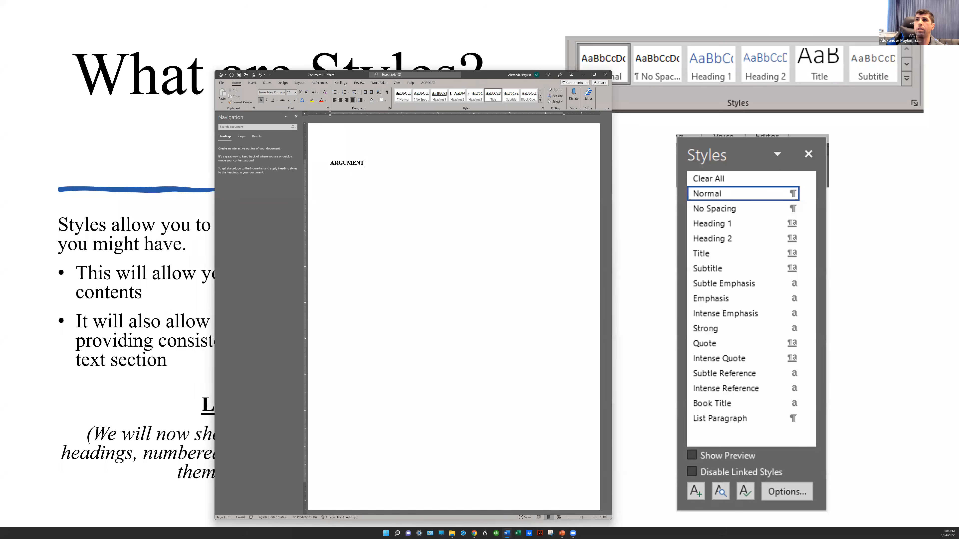
triple_click(349, 164)
left_click(403, 97)
left_click(384, 169)
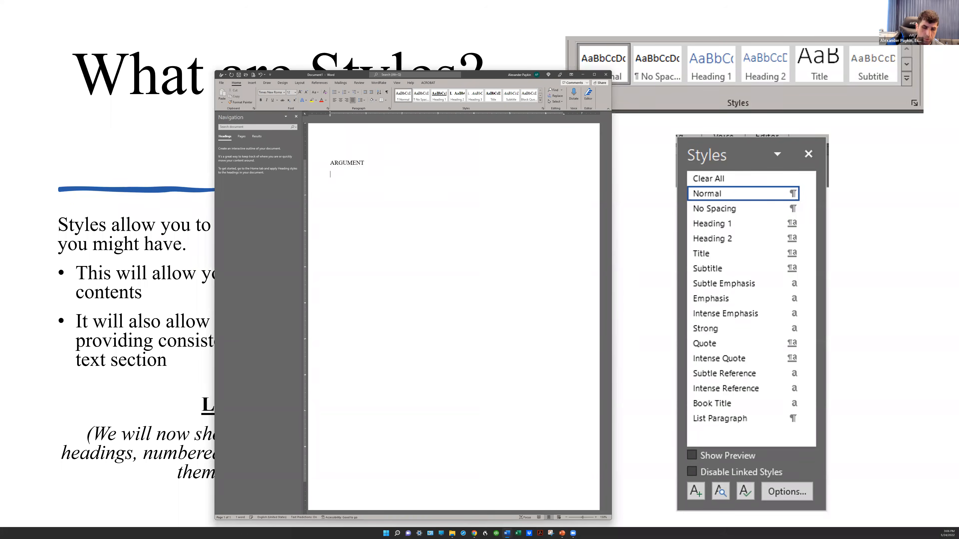
Add lines First Argument, First Point of First Argument and Second Point of First Argument
type("First Aregum")
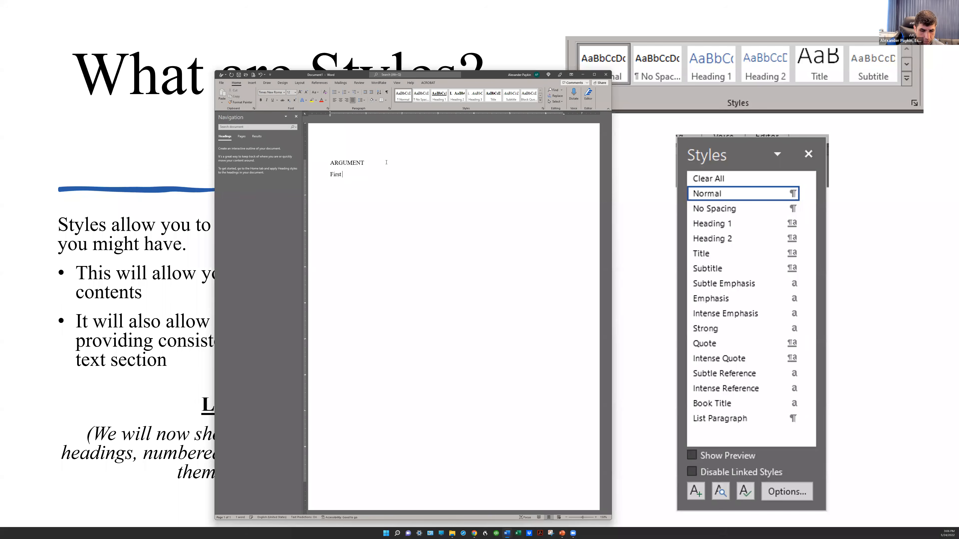
key("BackSpace")
key("BackSpace")
key("BackSpace")
key("BackSpace")
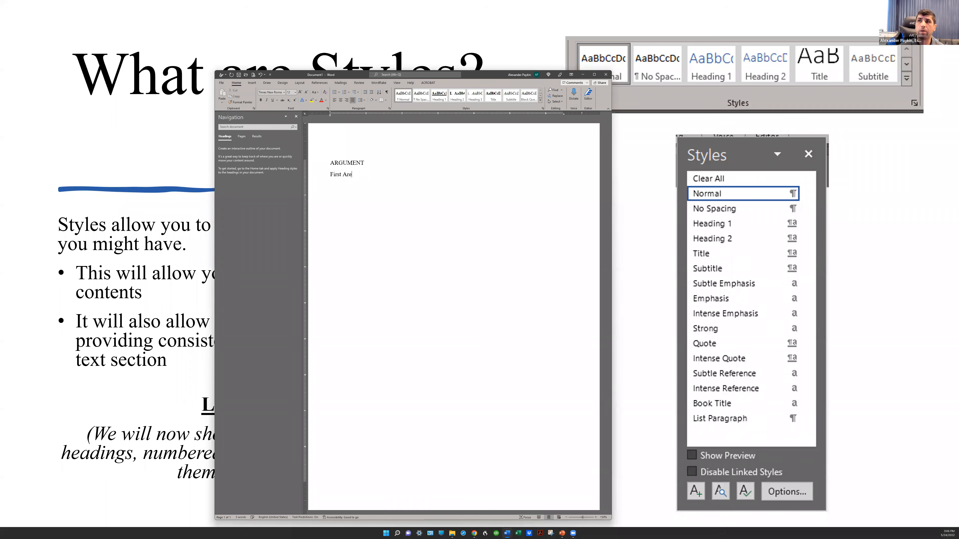
type("gument")
type("First Point fo")
type(" First A")
type("rgument")
key("Return")
key("ctrl+shift+Right")
type("of")
key("shift+Home")
key("ctrl+c")
key("Down")
key("ctrl+v")
key("Return")
key("Up")
key("ctrl+shift+Right")
type("Second")
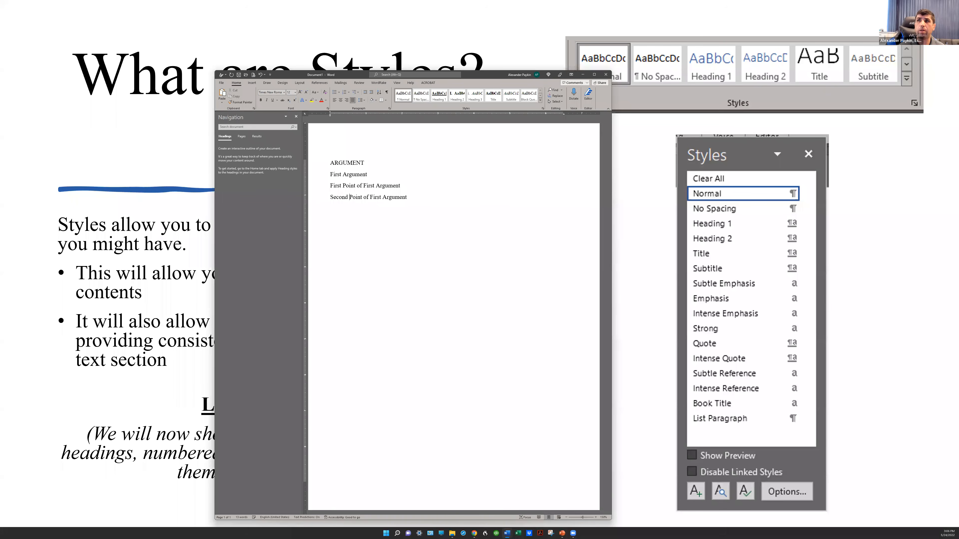
Paste the argument block as Second Argument and delete its extra point lines
key("shift+Down")
key("shift+Down")
key("shift+Down")
key("Down")
key("ctrl+v")
key("ctrl+shift+Right")
type("Second")
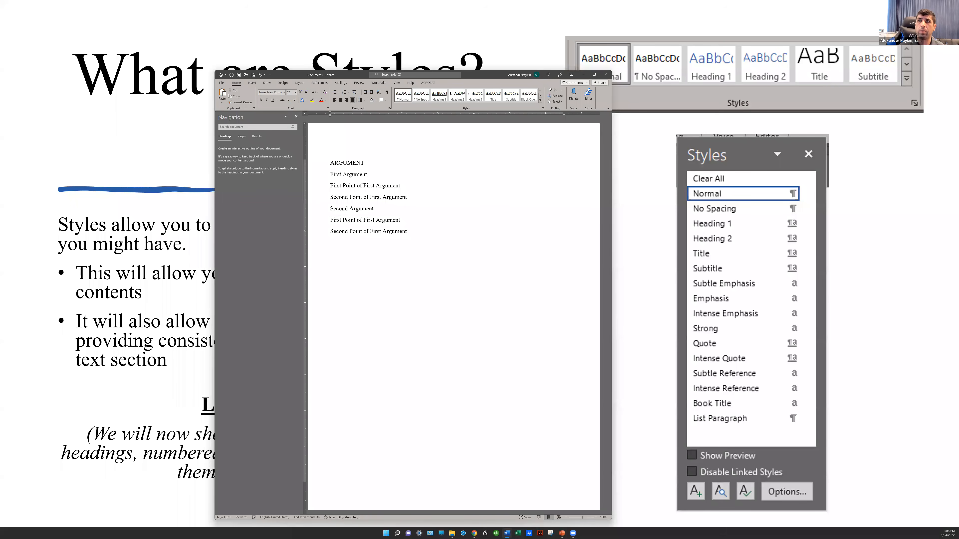
key("shift+Down")
key("shift+Down")
key("Delete")
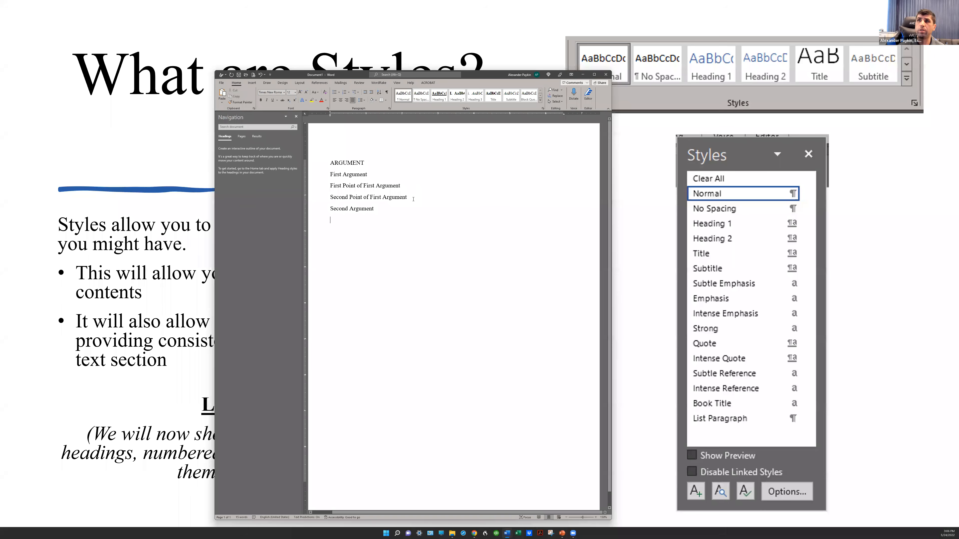
Add two Blah lines and a Quote Something line below the first point
key("Return")
type("Blah")
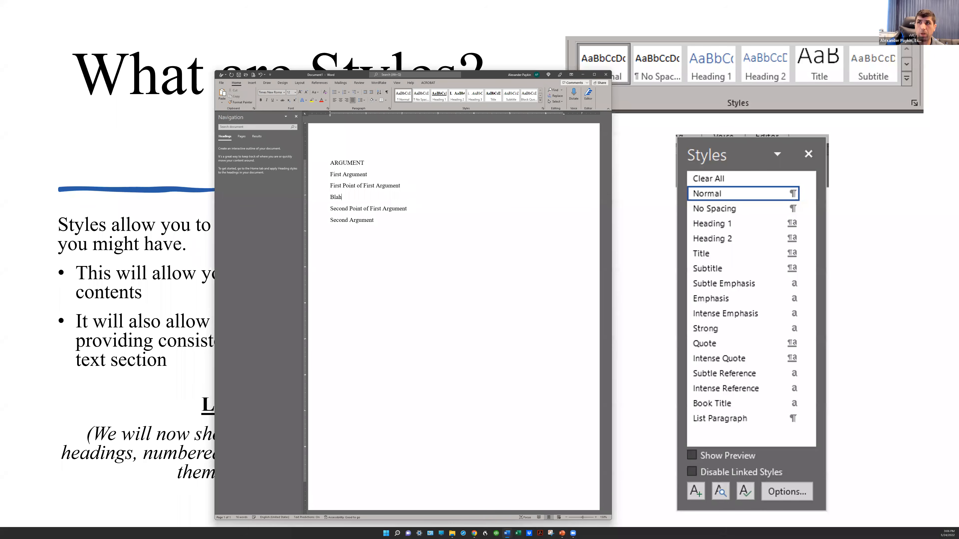
key("Return")
type("Blah")
key("Return")
type("Quote Something")
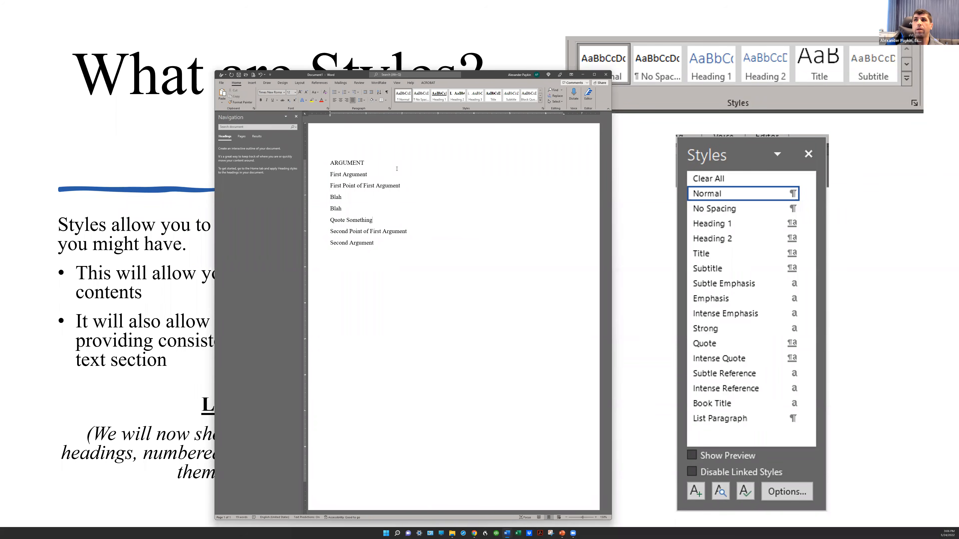
Number both Blah lines by applying the List Paragraph style
left_click_drag(330, 197, 350, 208)
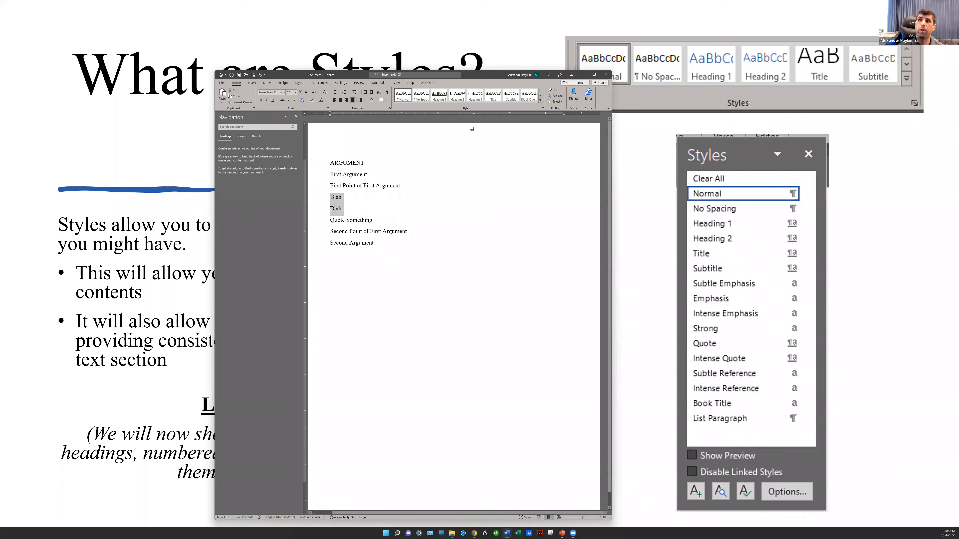
left_click(540, 101)
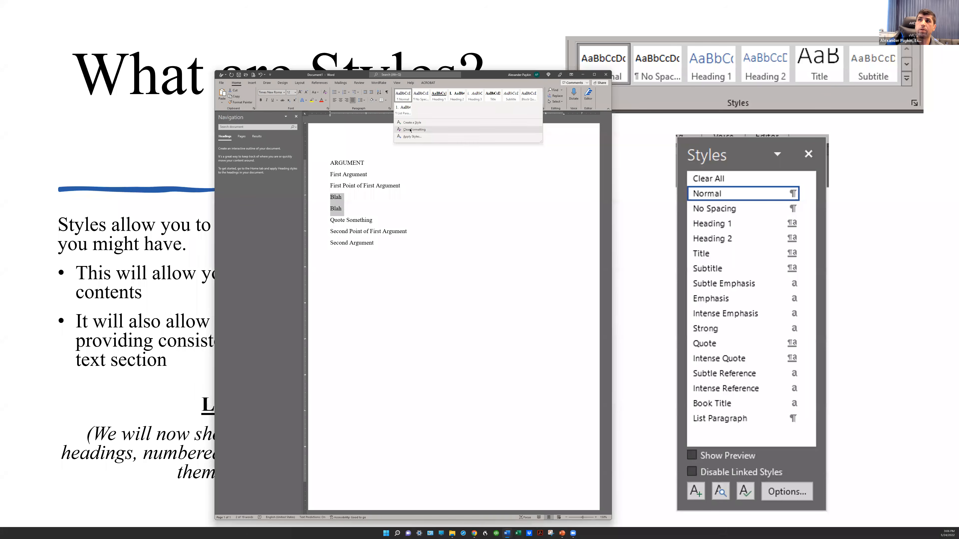
left_click(407, 110)
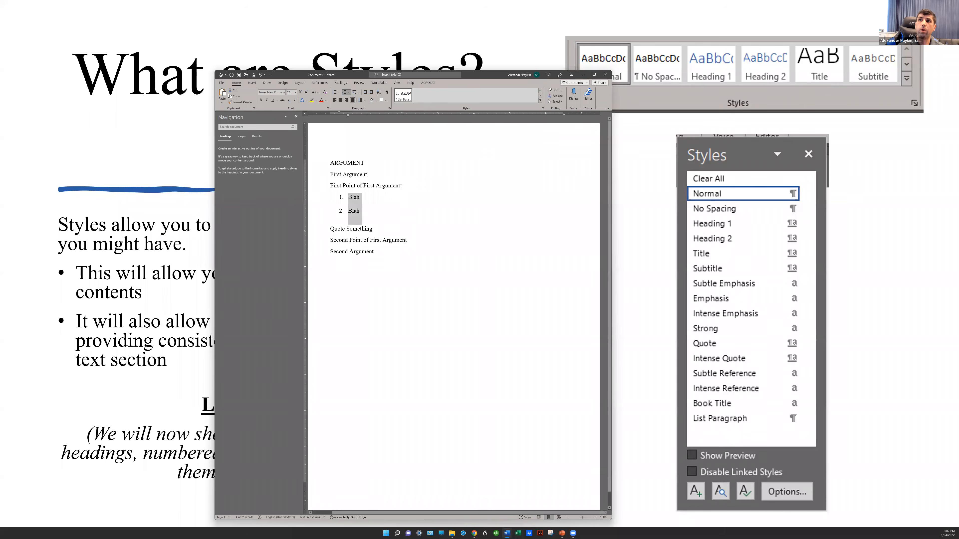
Make ARGUMENT Heading 1, First Argument Heading 2 and First Point of First Argument Heading 3
double_click(351, 164)
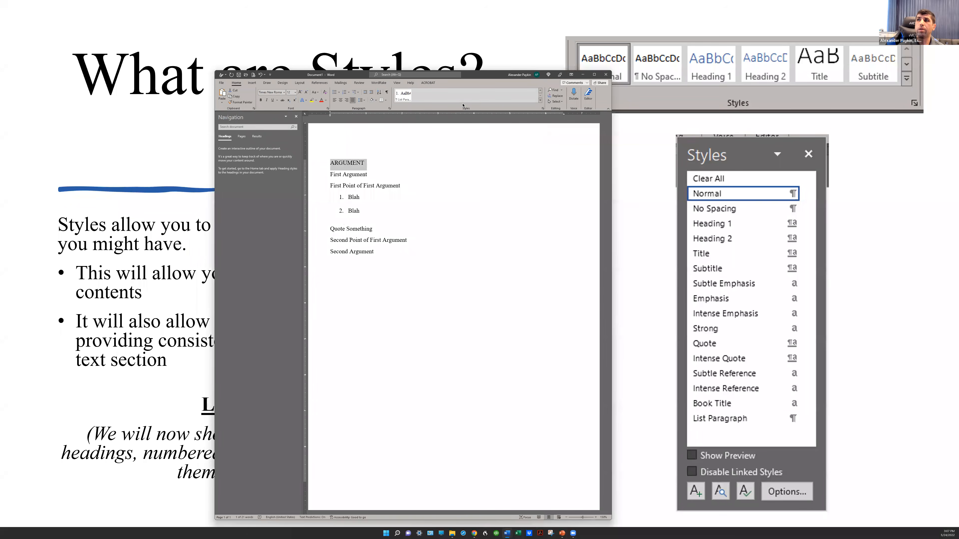
left_click(540, 92)
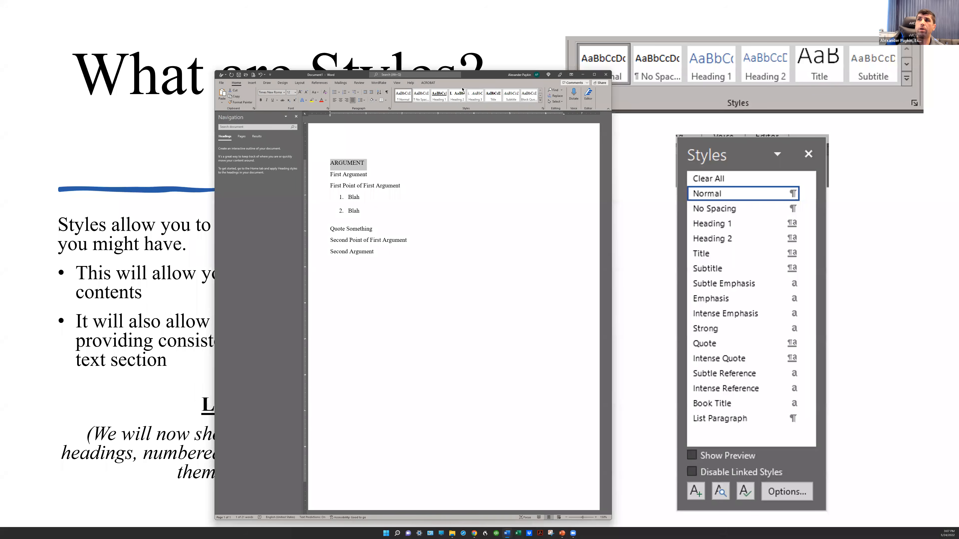
left_click(439, 96)
left_click_drag(371, 175, 330, 175)
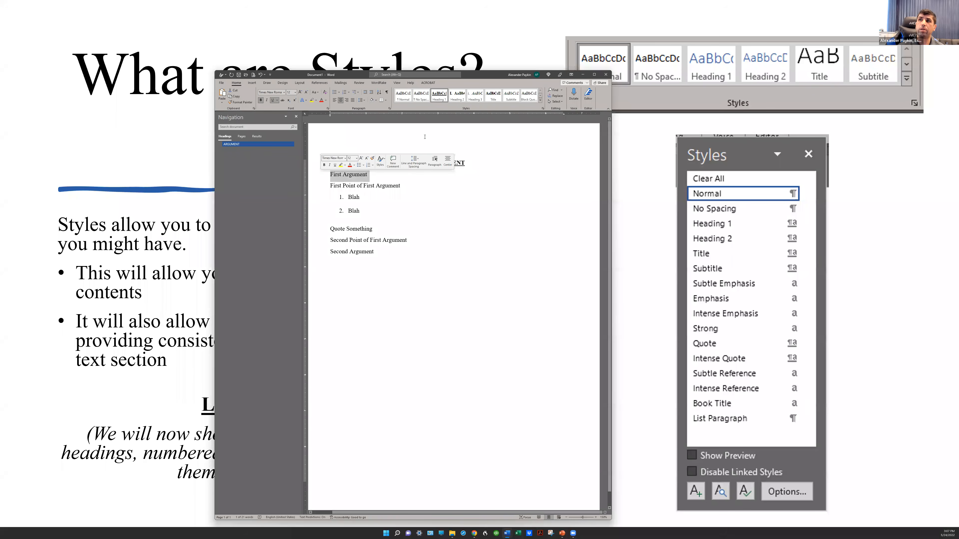
left_click(456, 97)
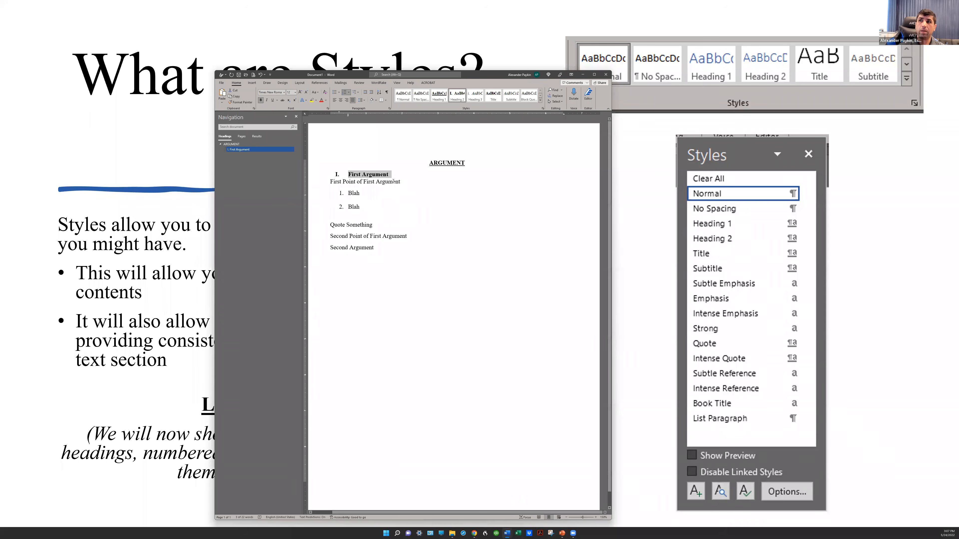
left_click_drag(394, 181, 330, 182)
left_click(475, 96)
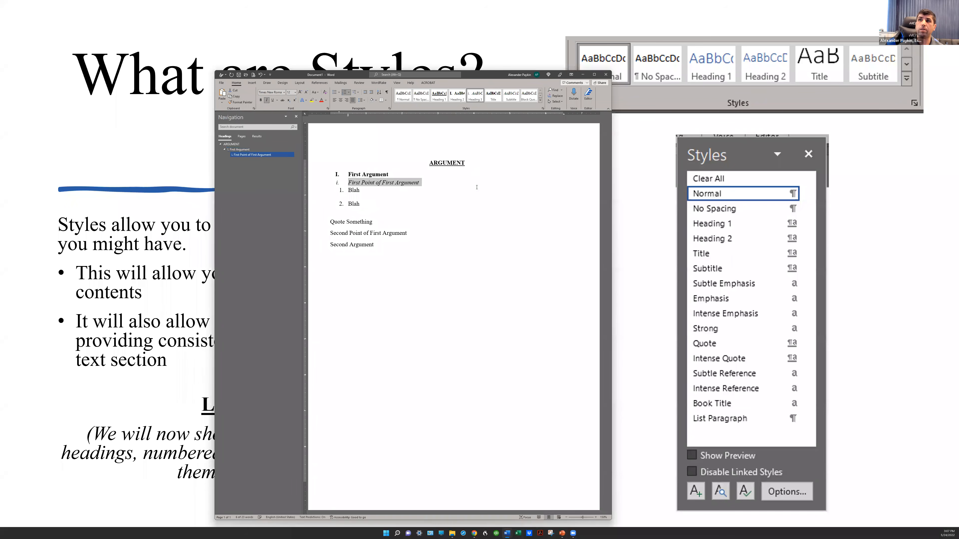
left_click(351, 192)
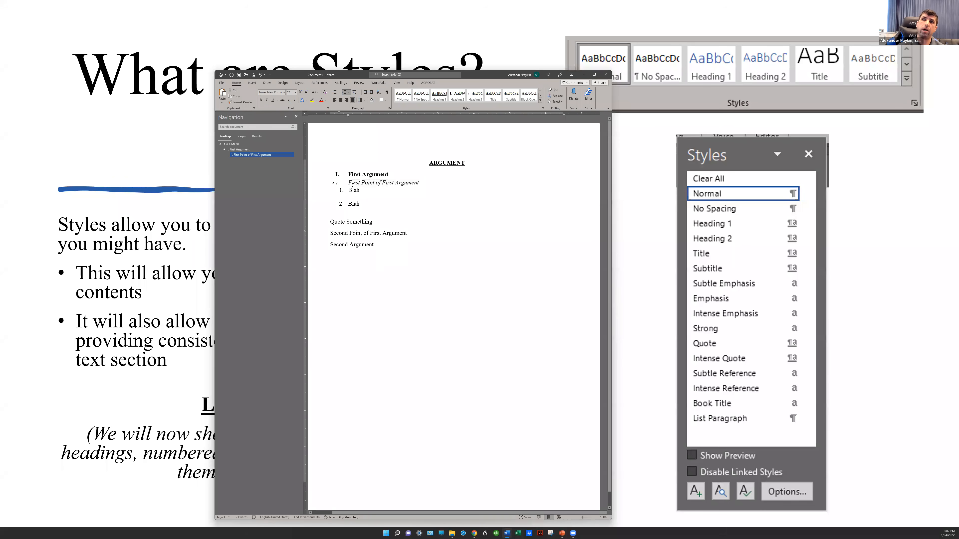
Add space after the First Argument heading and update Heading 2 to match
triple_click(363, 175)
left_click(365, 100)
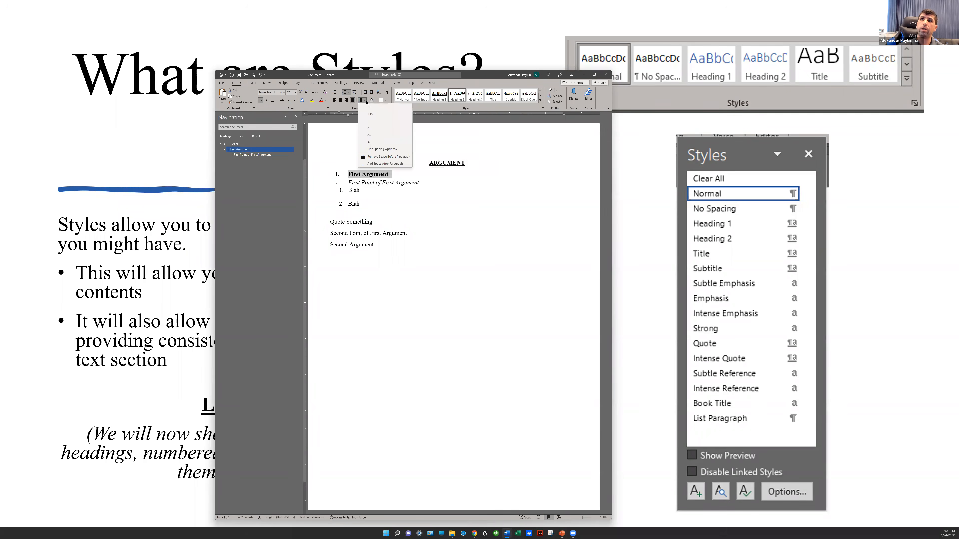
left_click(385, 164)
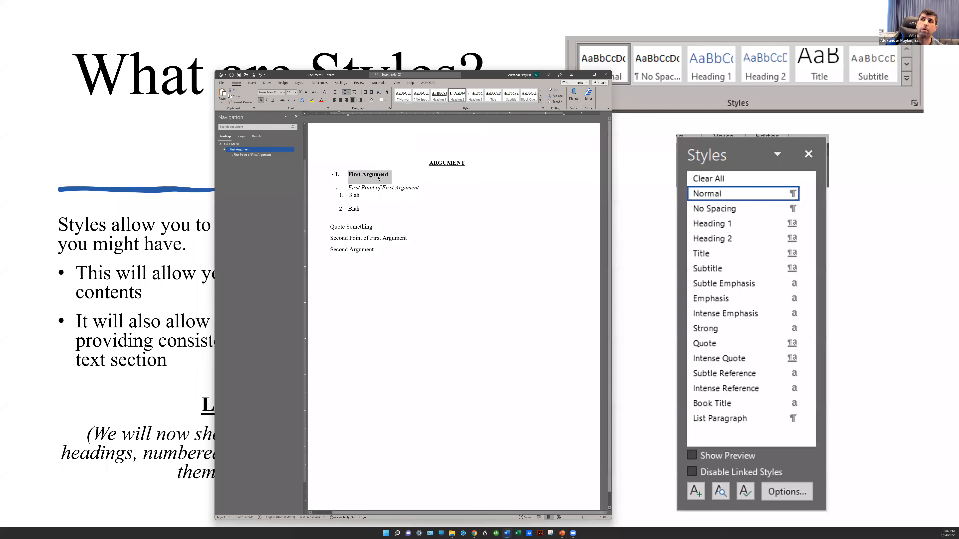
right_click(464, 97)
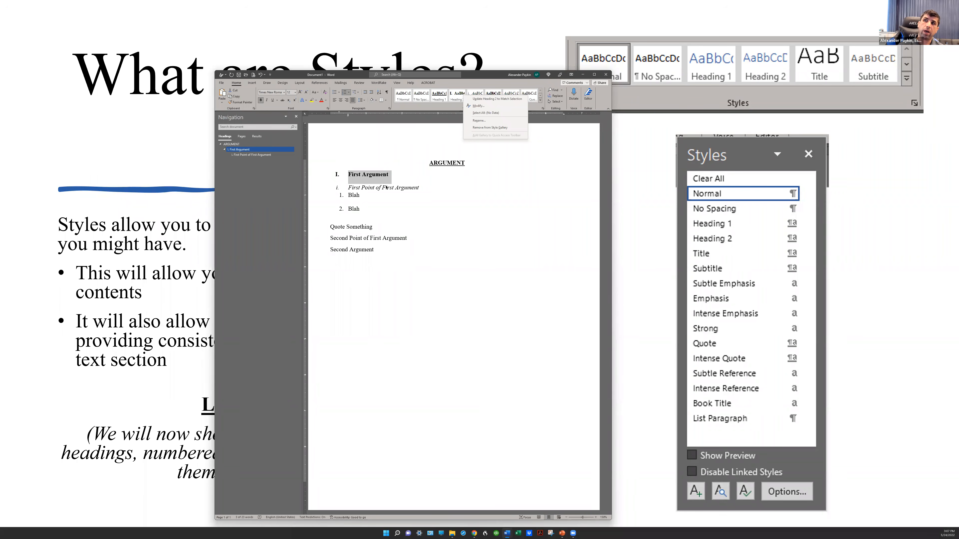
left_click(497, 98)
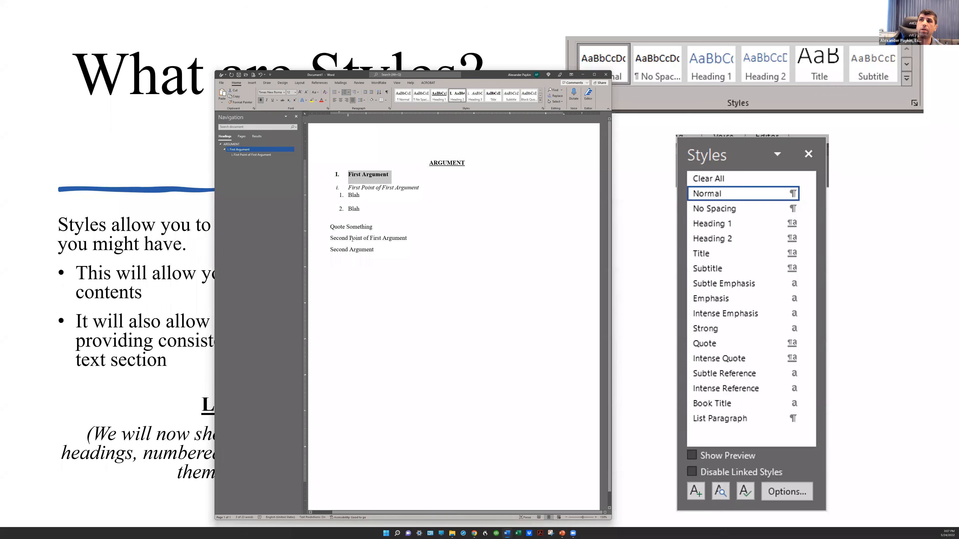
Make Second Argument a numbered Heading 2
triple_click(350, 249)
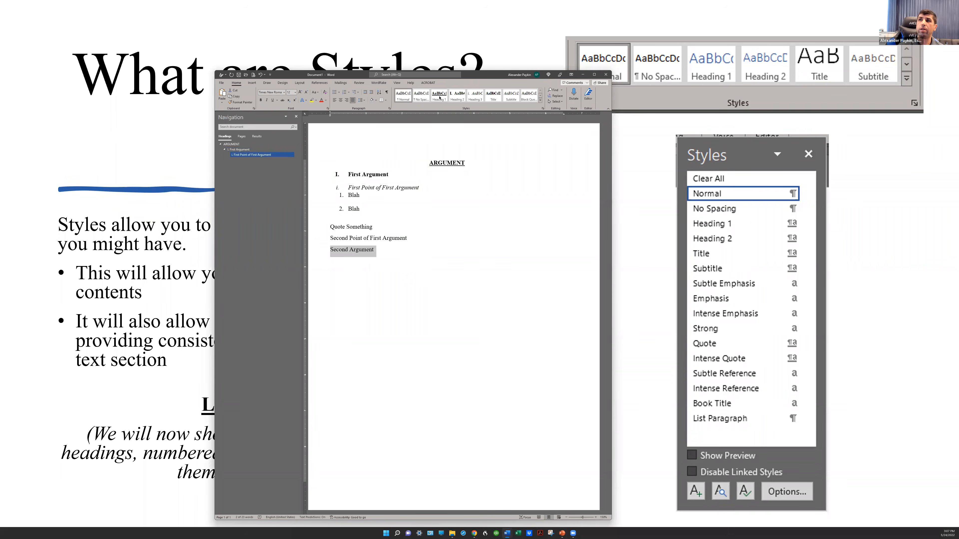
left_click(459, 97)
left_click(355, 260)
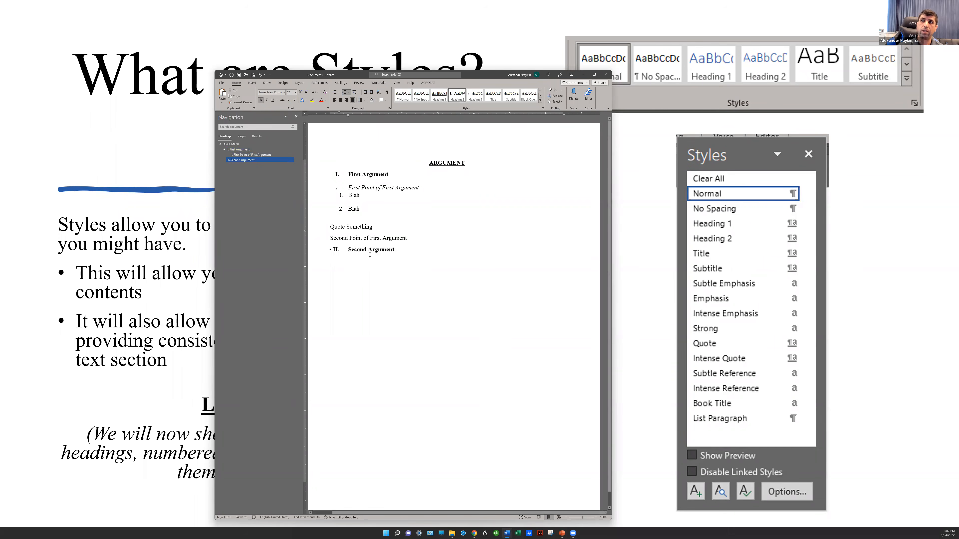
triple_click(392, 251)
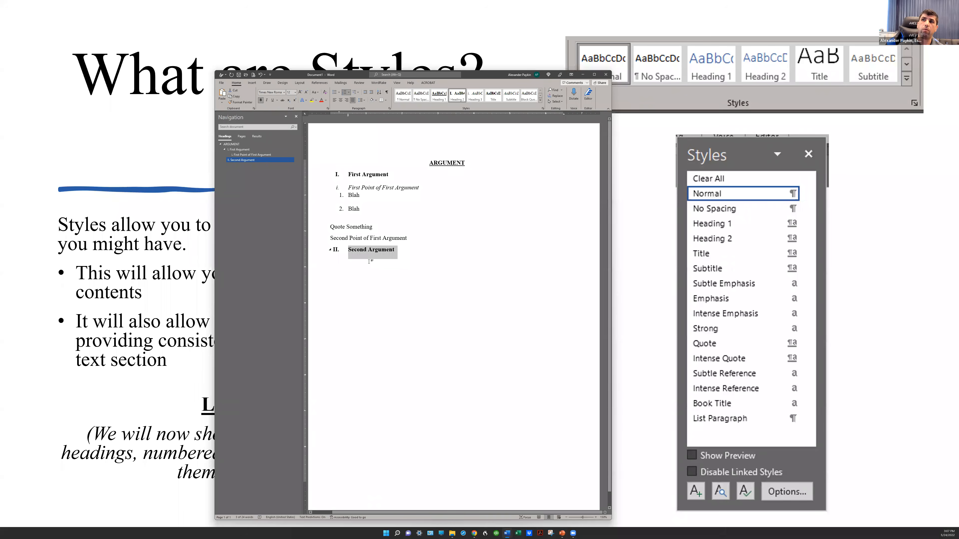
Add space after the First Point of First Argument paragraph
triple_click(383, 188)
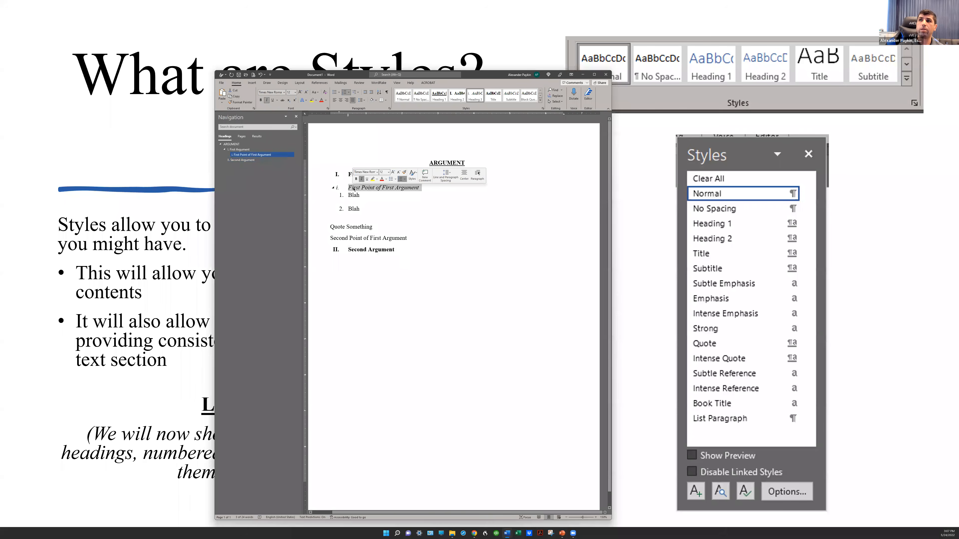
left_click(362, 100)
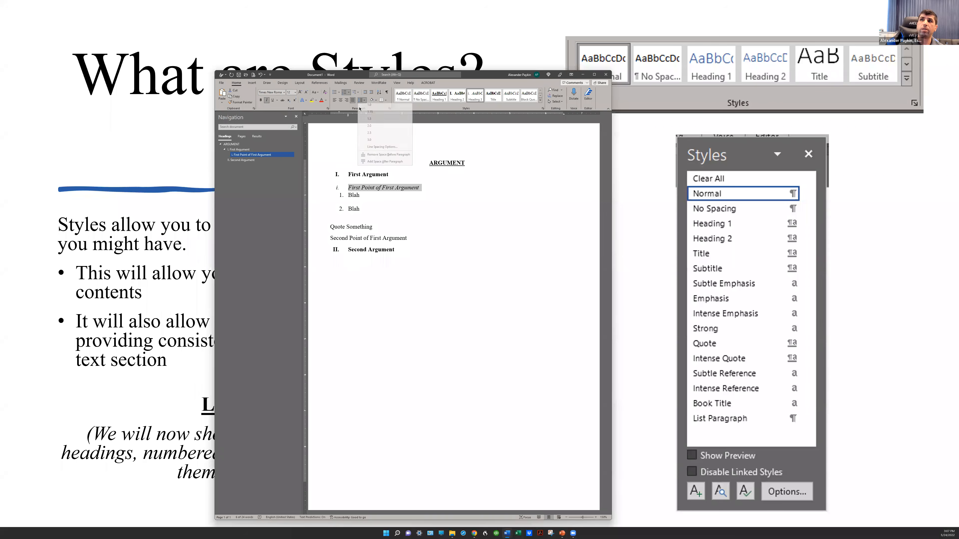
left_click(370, 165)
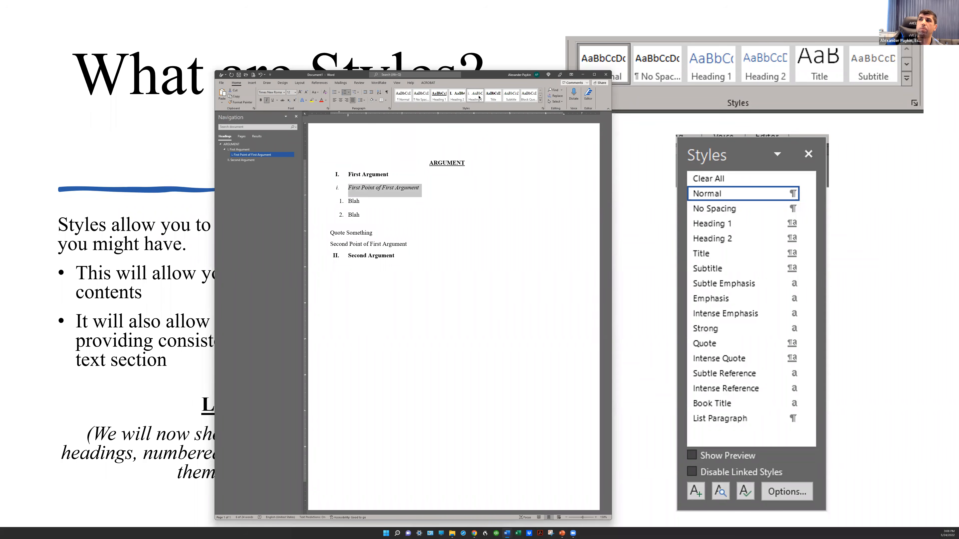
left_click(346, 206)
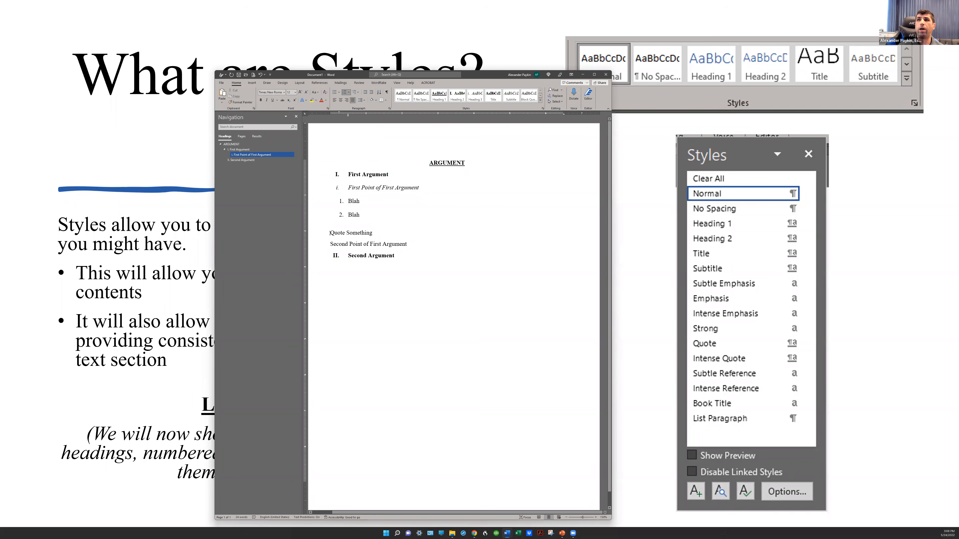
left_click_drag(329, 233, 375, 233)
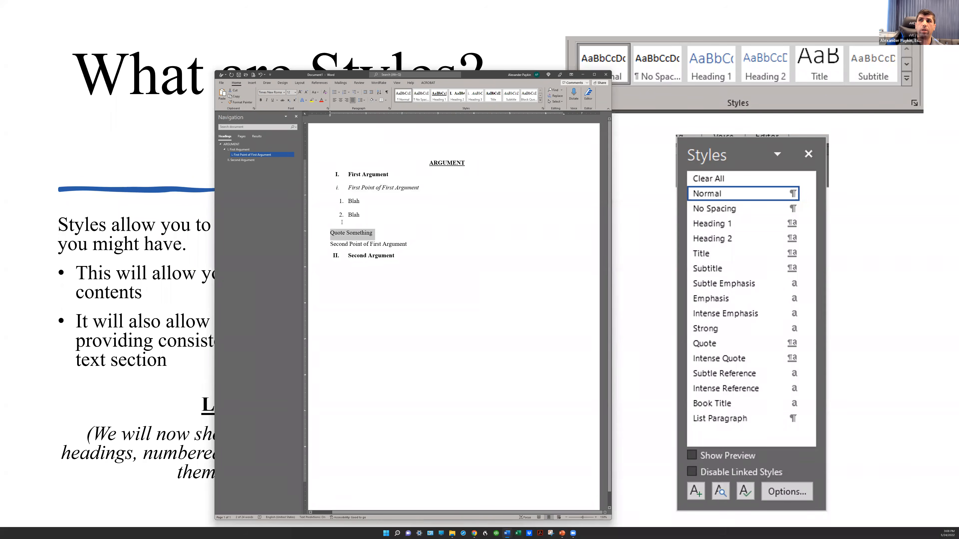
left_click(342, 222)
left_click(341, 226)
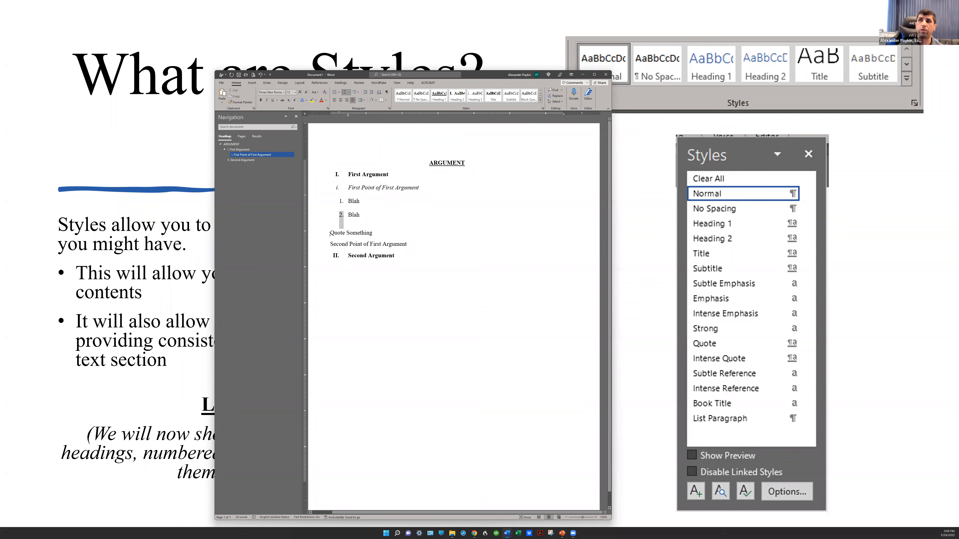
triple_click(360, 233)
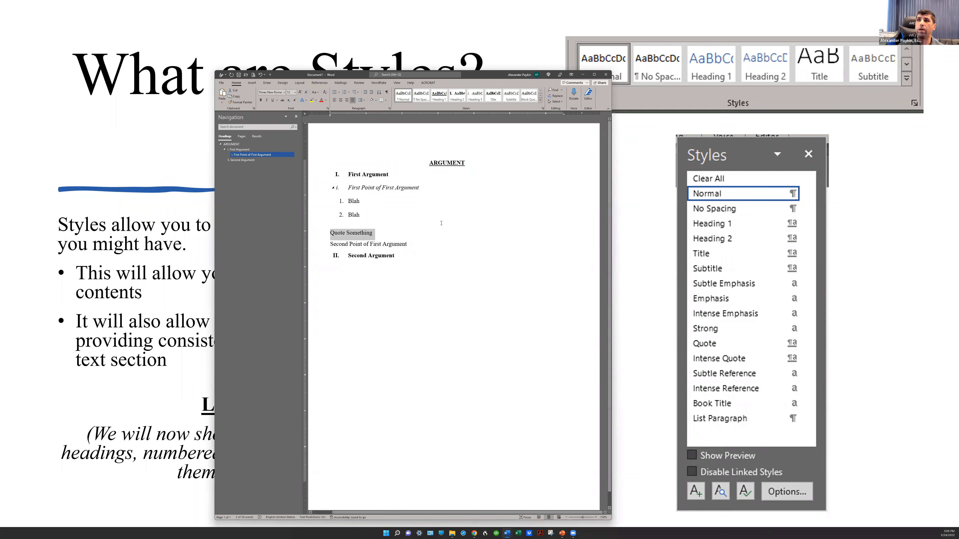
key("Tab")
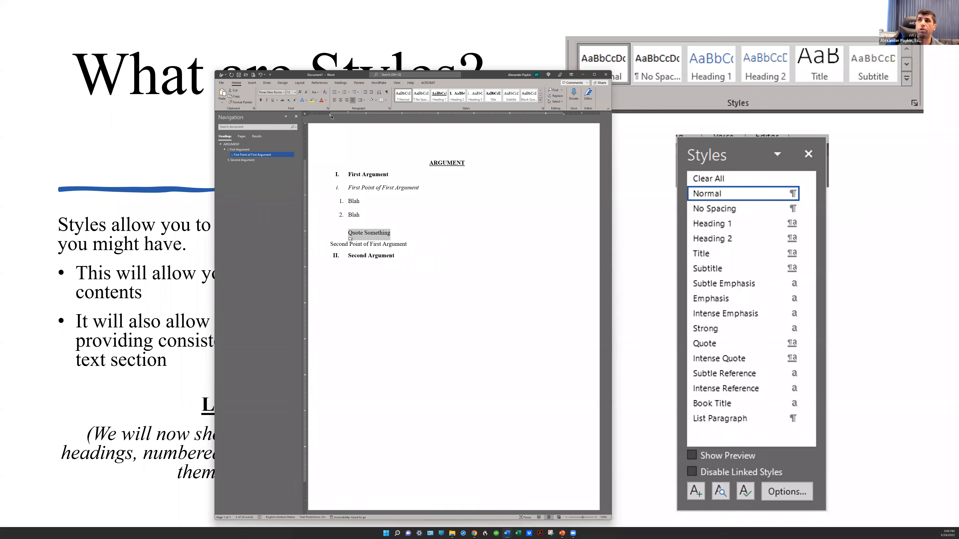
left_click_drag(330, 115, 365, 114)
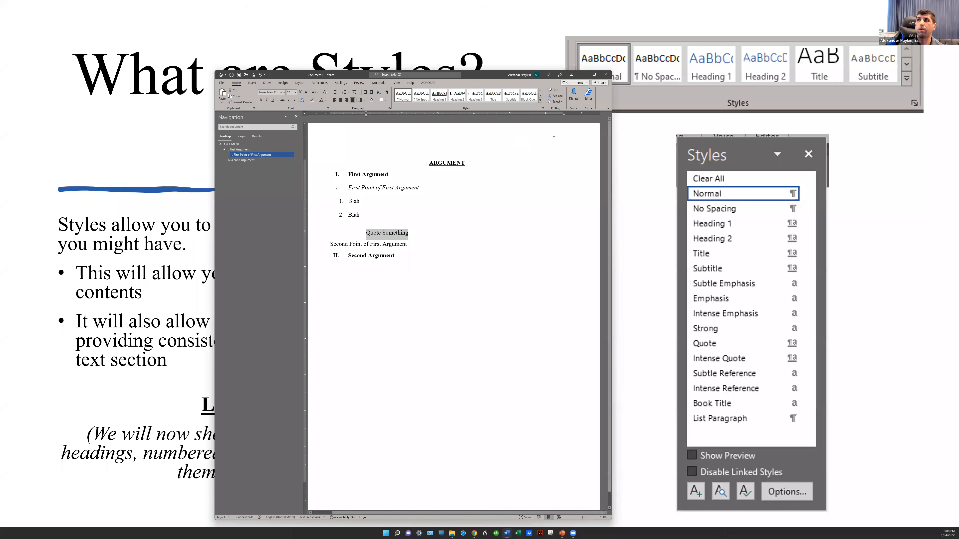
left_click_drag(546, 116, 529, 115)
left_click(362, 100)
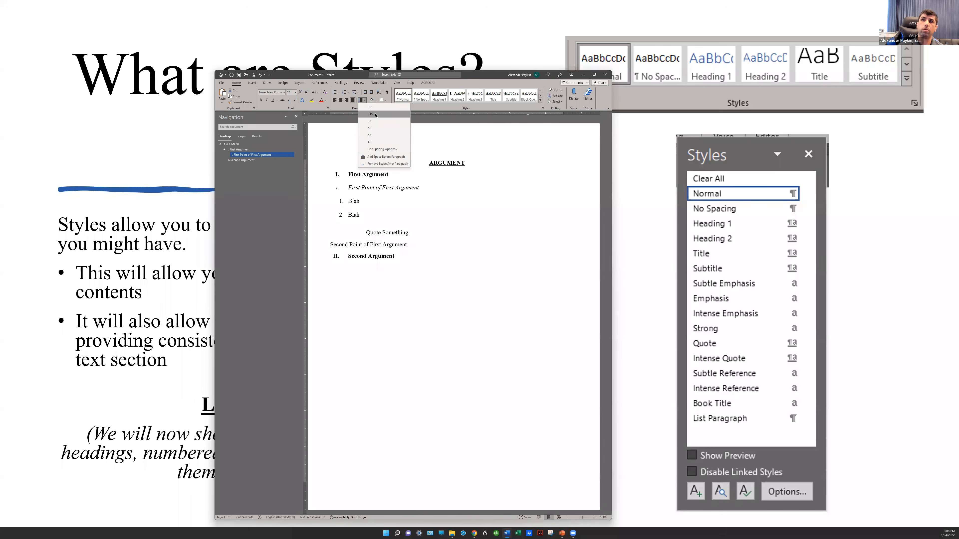
left_click(364, 100)
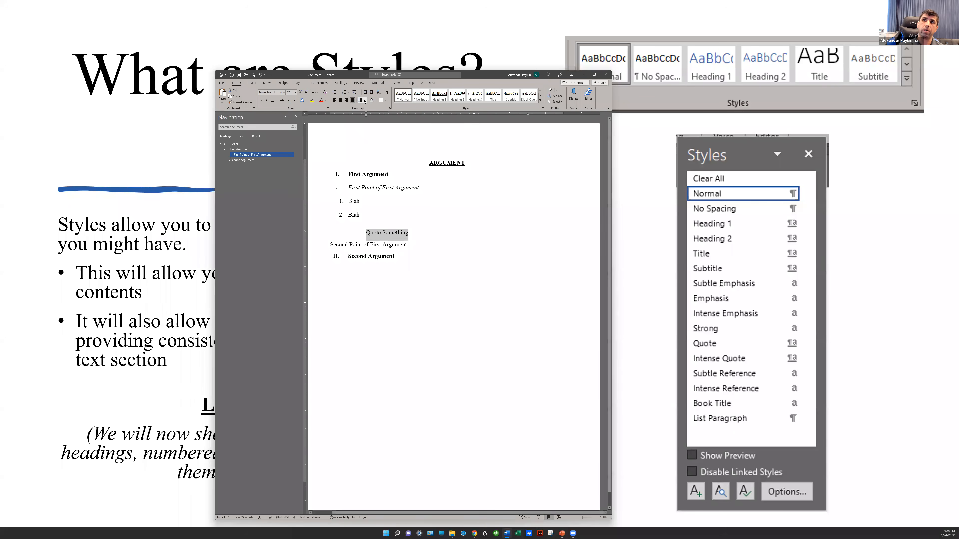
left_click(365, 101)
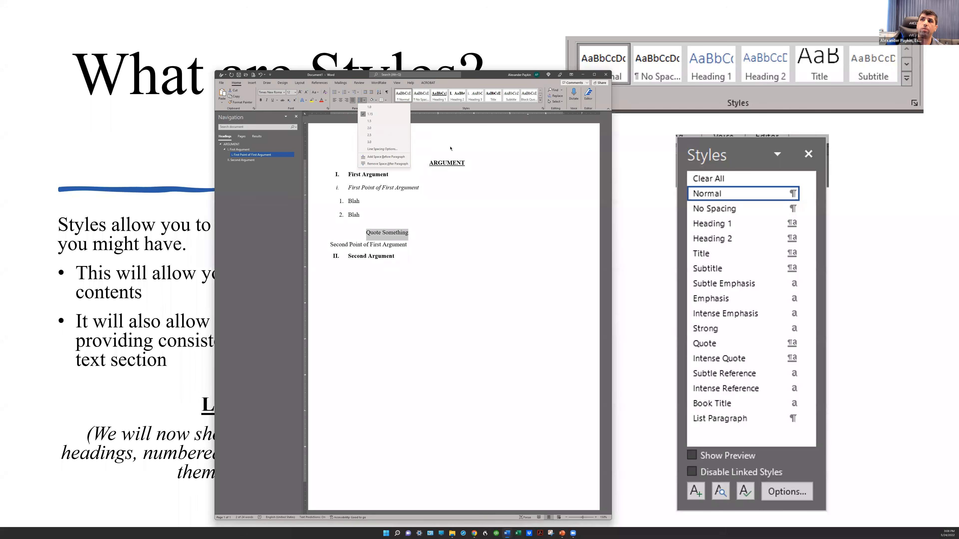
left_click(407, 228)
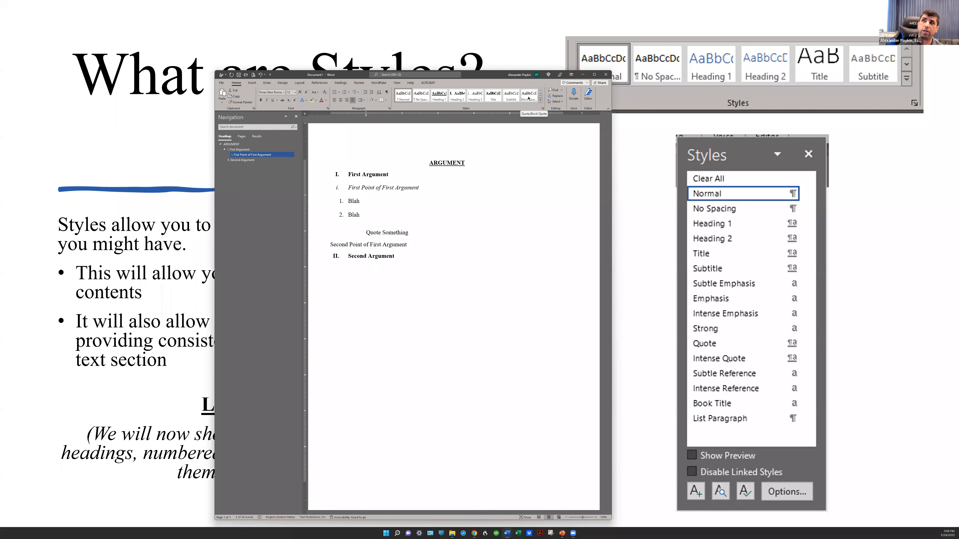
left_click(540, 101)
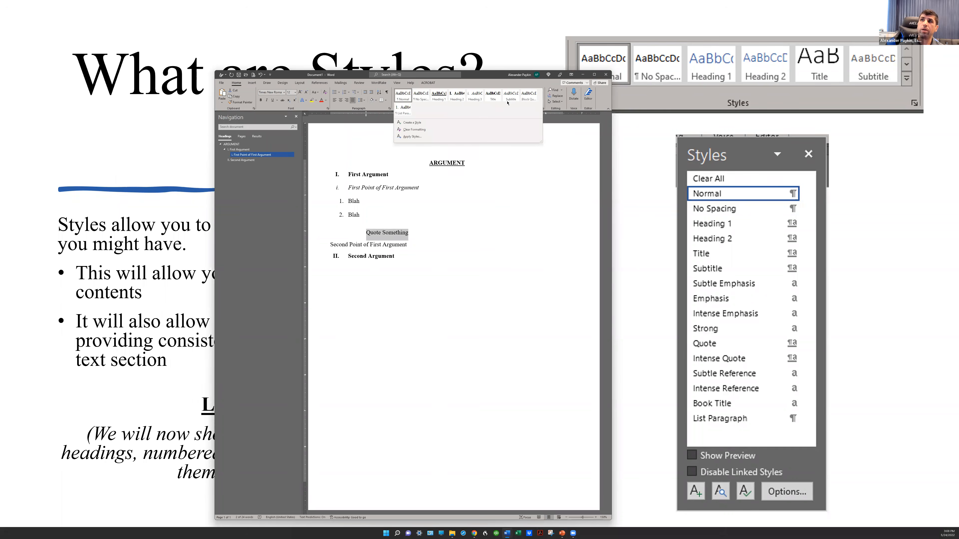
left_click(415, 125)
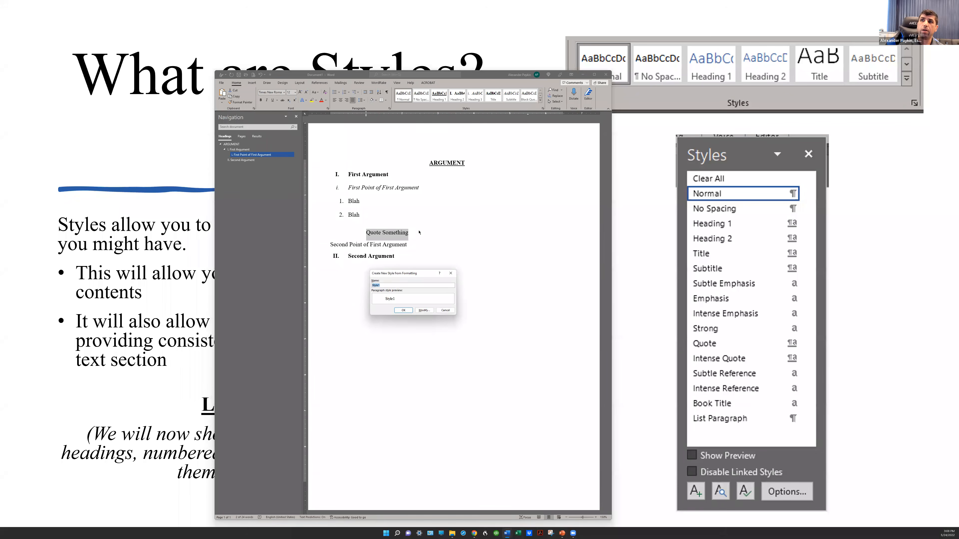
left_click(445, 310)
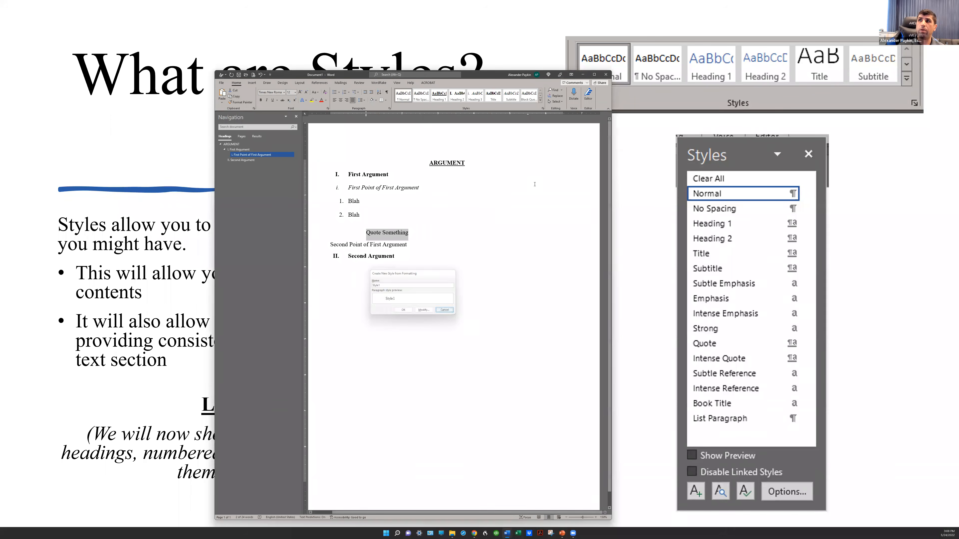
left_click(517, 159)
key("ctrl+z")
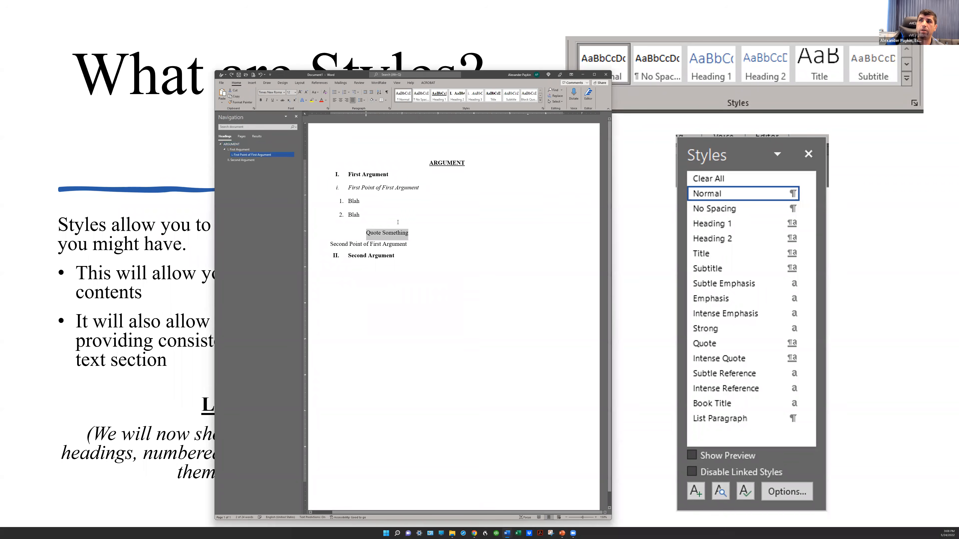
key("ctrl+z")
key("ctrl+z")
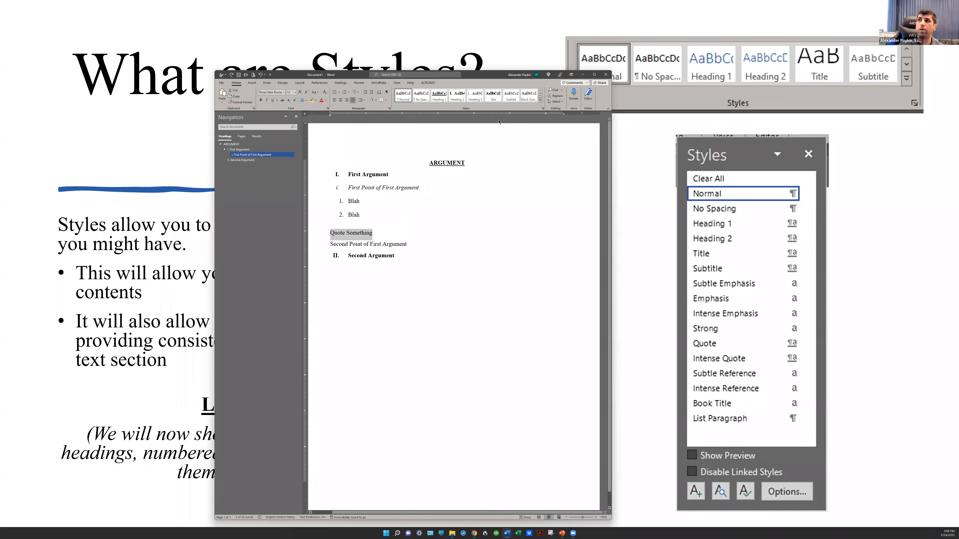
Apply Block Quote to Quote Something and make Second Point of First Argument a Heading 3 subheading
left_click(529, 96)
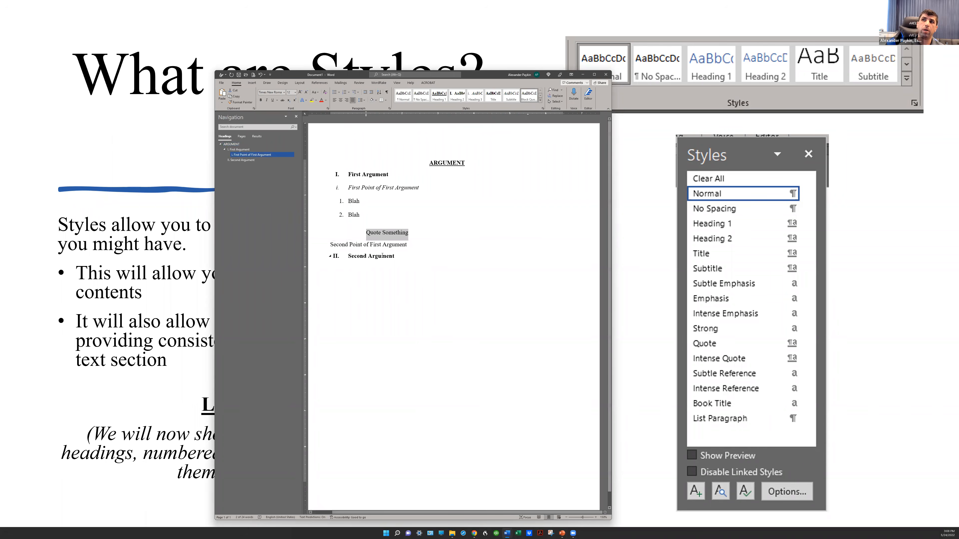
triple_click(379, 246)
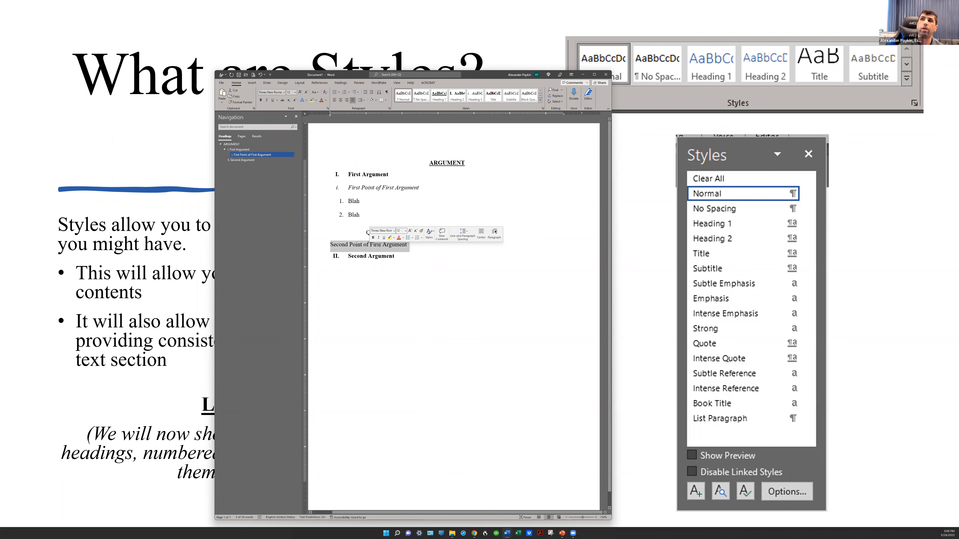
left_click(473, 95)
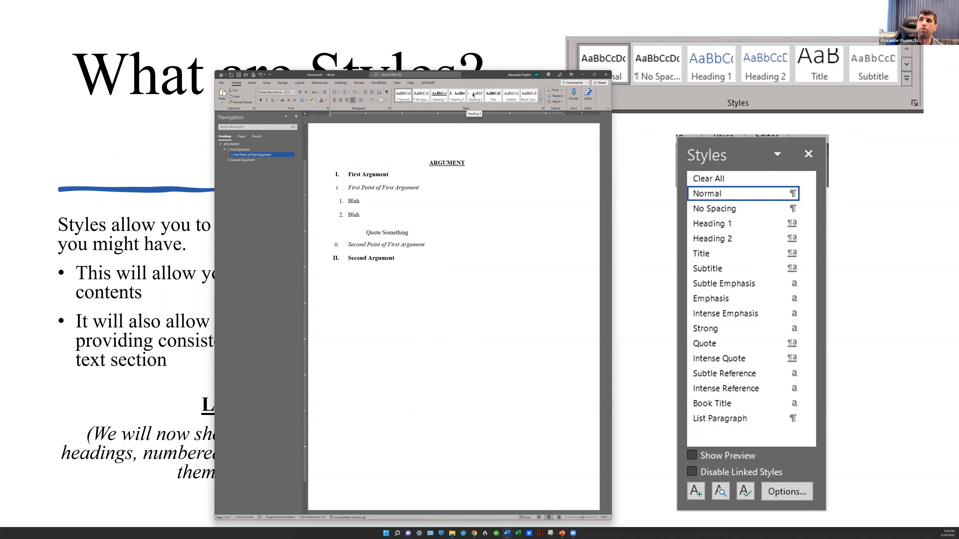
Add a Normal-style line reading Blah below the Second Point of First Argument subheading
left_click(434, 245)
key("Return")
type("Subst")
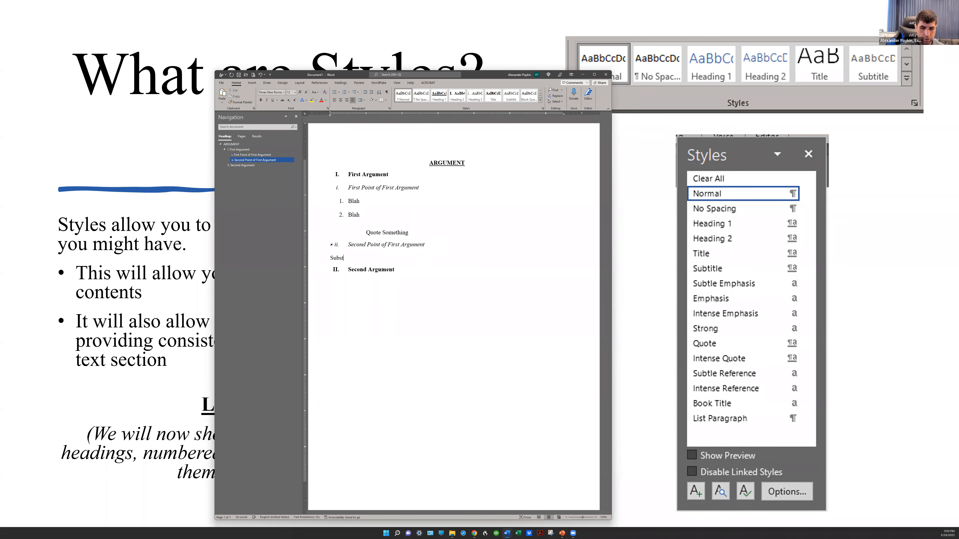
key("BackSpace")
key("BackSpace")
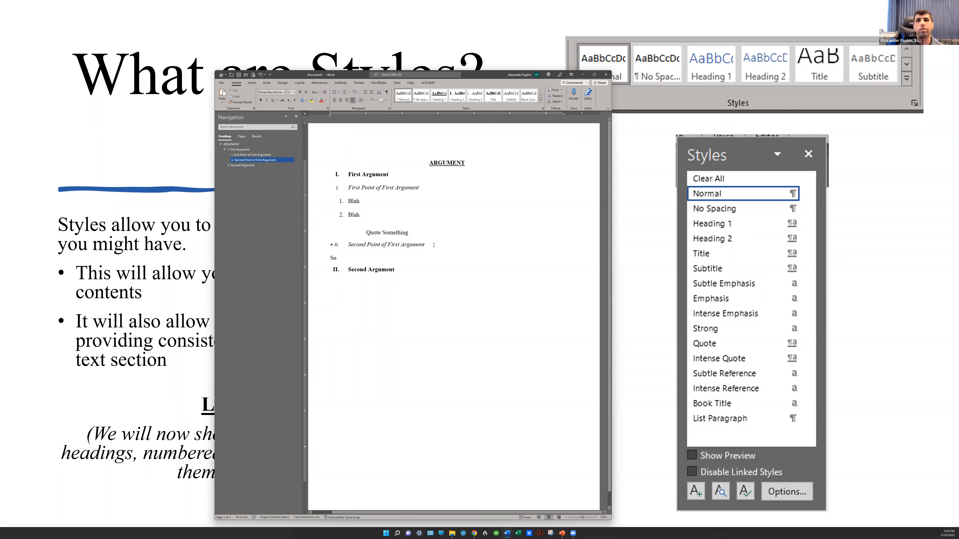
key("BackSpace")
key("BackSpace")
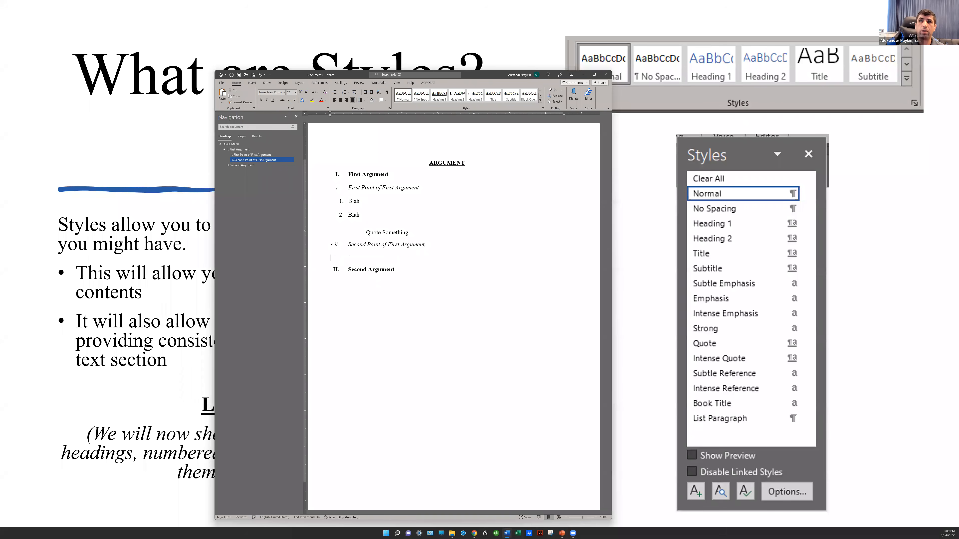
left_click(400, 98)
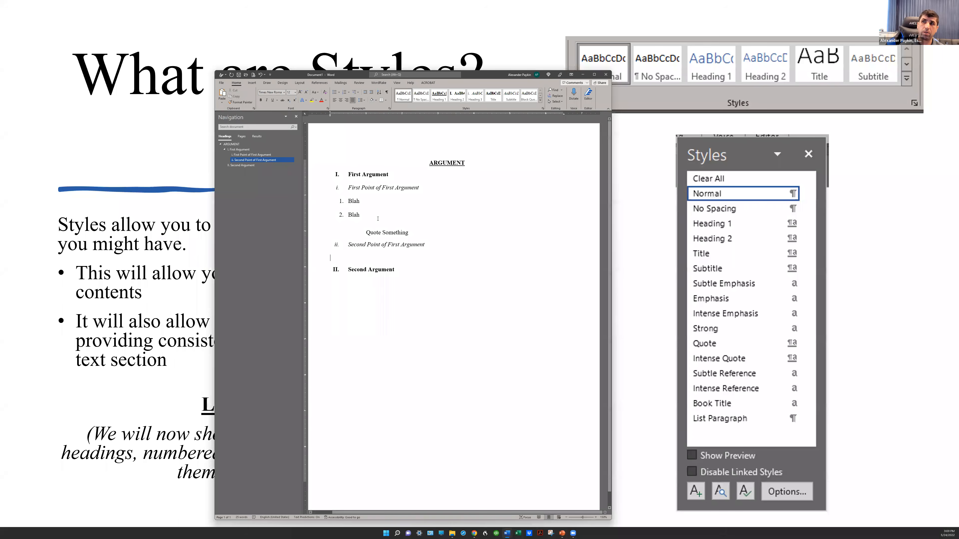
type("Blah")
Number the Blah line as list item 3, then move to the Second Argument line
key("Return")
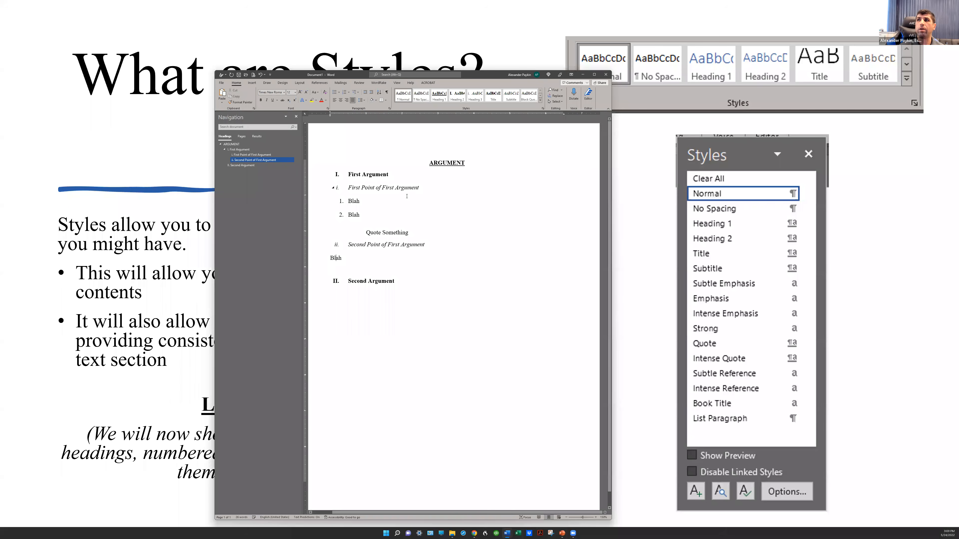
left_click(541, 101)
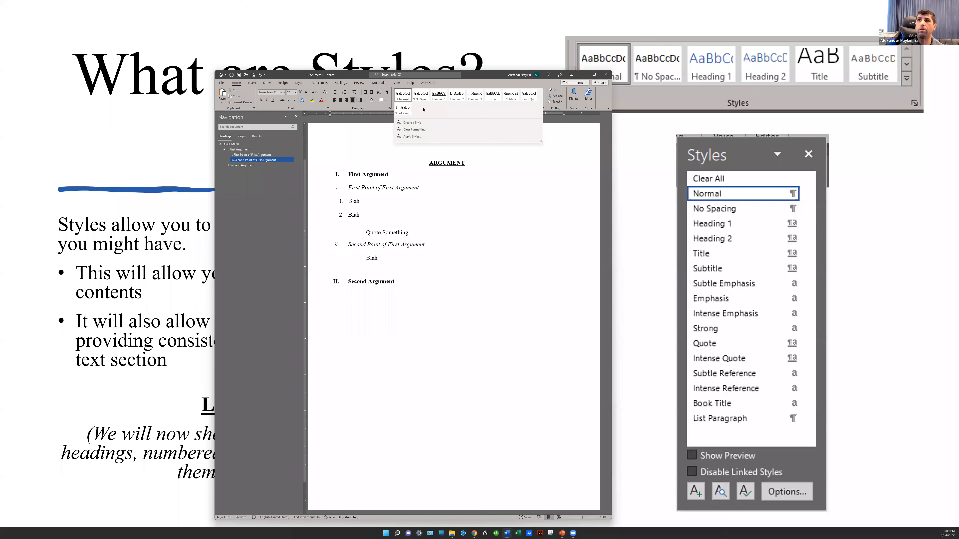
left_click(405, 112)
left_click(436, 307)
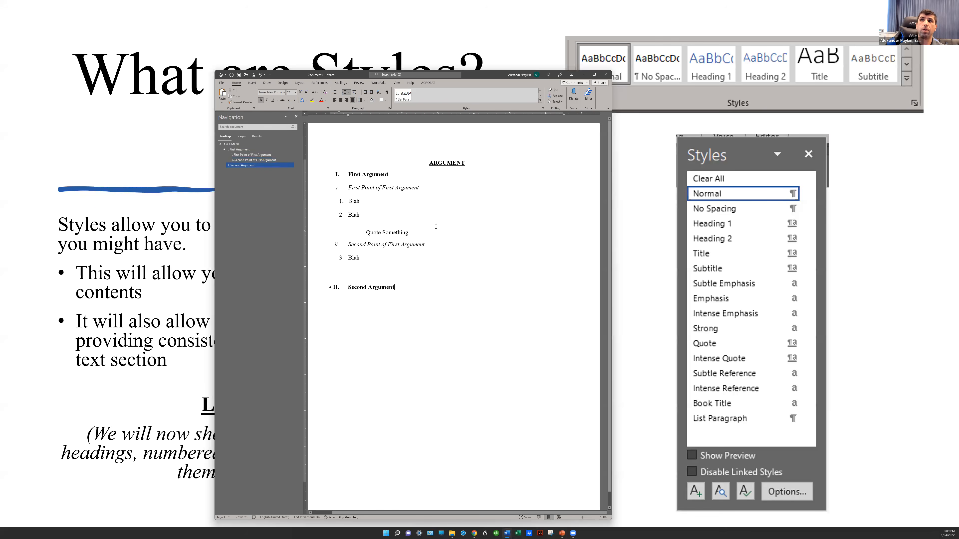
left_click(540, 101)
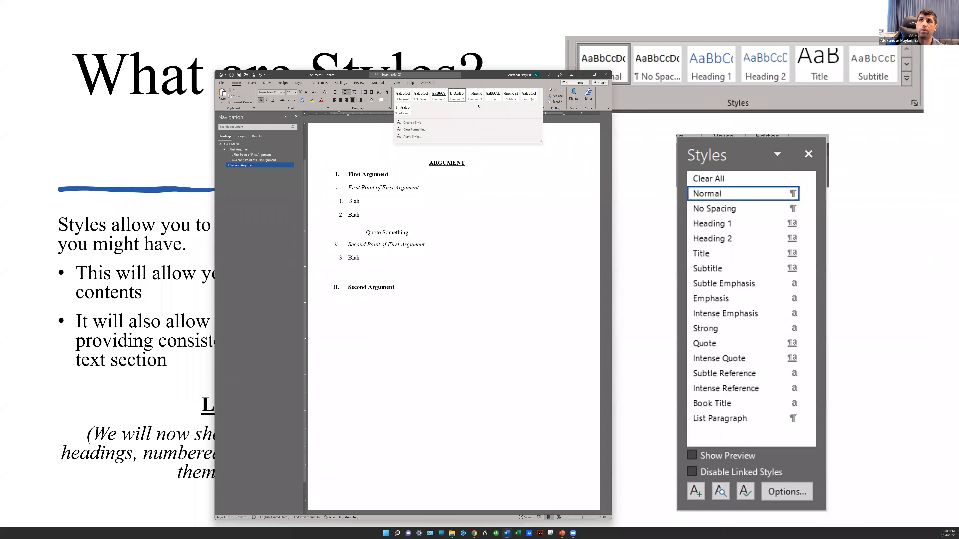
Insert a Ctrl+Enter page break before ARGUMENT, leaving an empty first page
left_click(379, 398)
left_click(422, 159)
key("ctrl+Return")
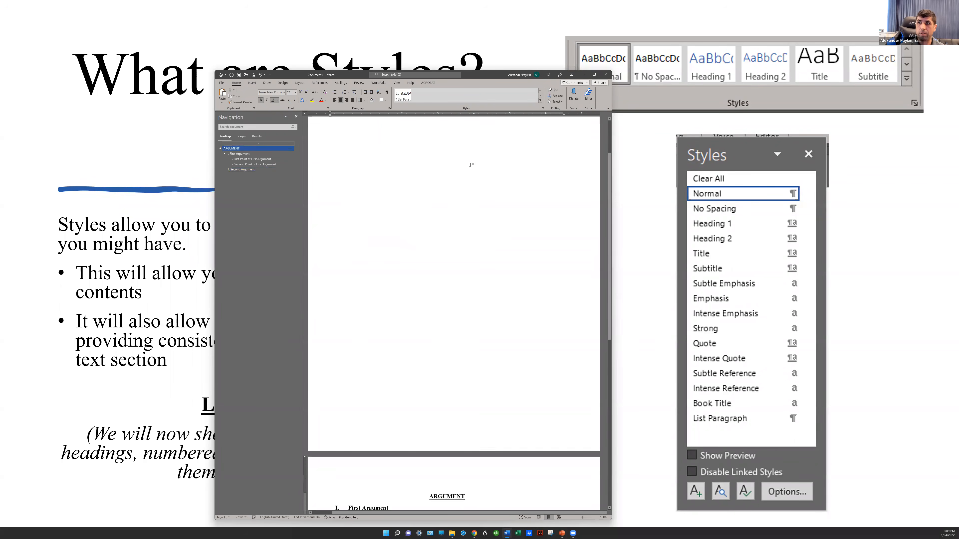
scroll(461, 209, "up", 3)
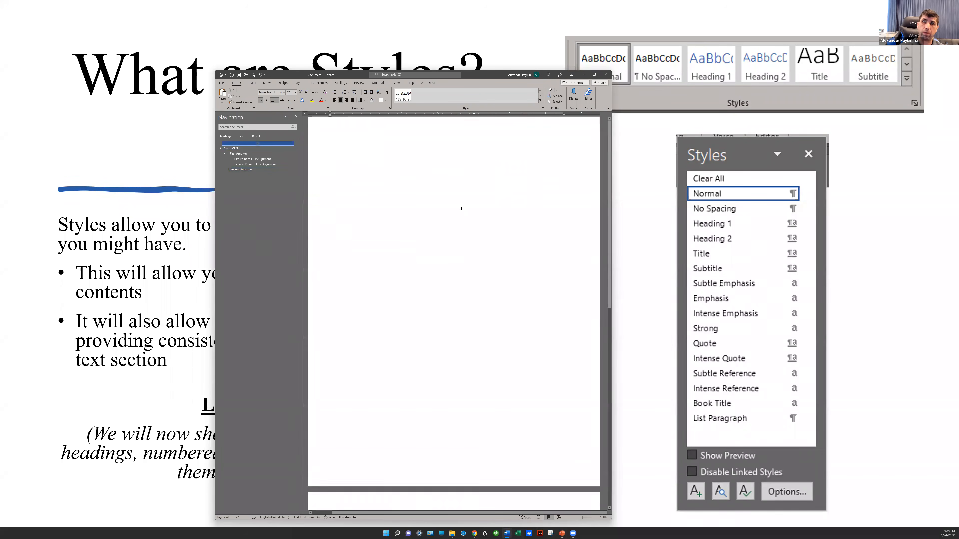
scroll(461, 208, "up", 2)
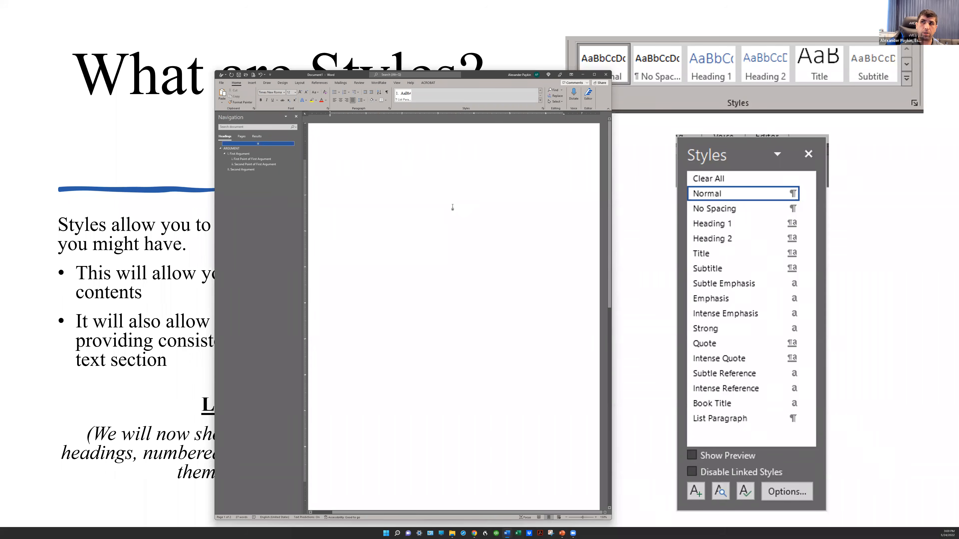
left_click(452, 207)
key("Delete")
left_click(429, 174)
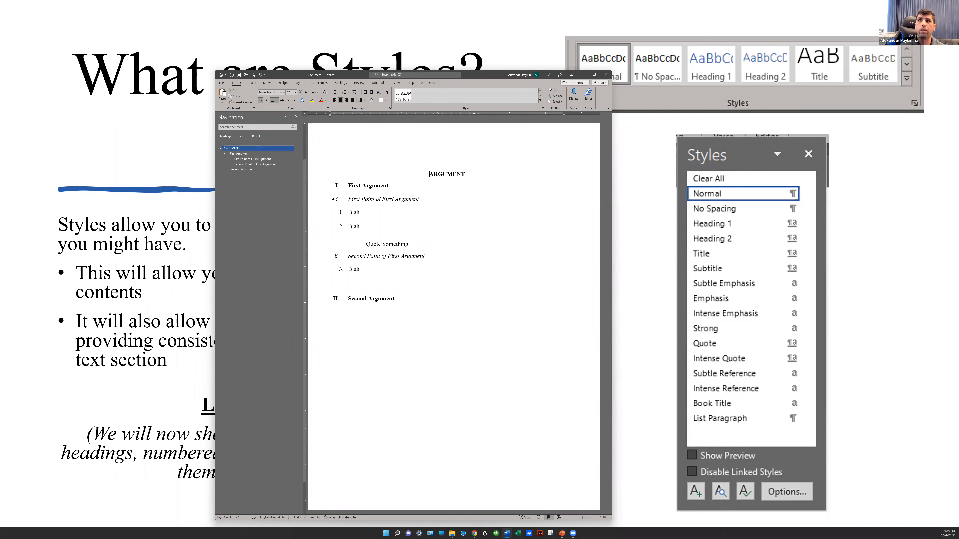
key("ctrl+Return")
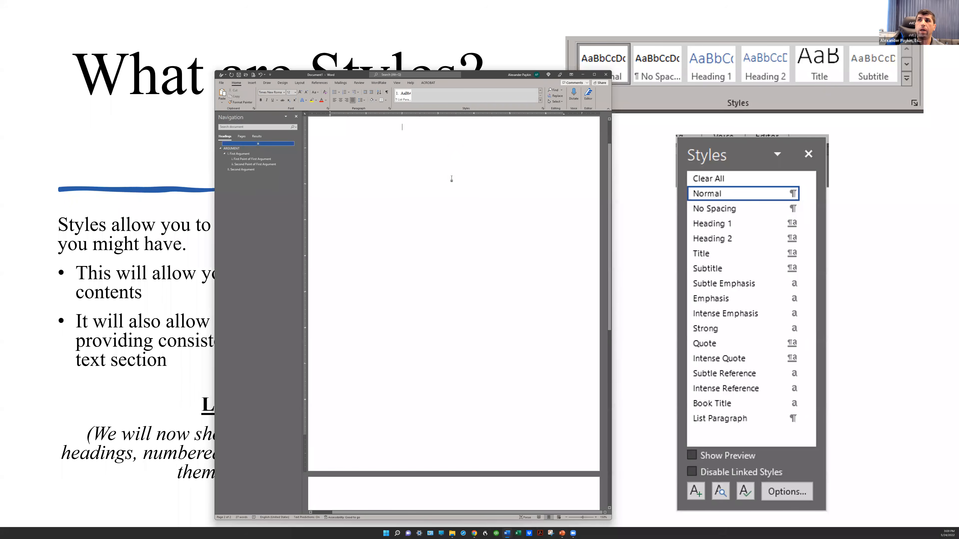
scroll(460, 197, "down", 5)
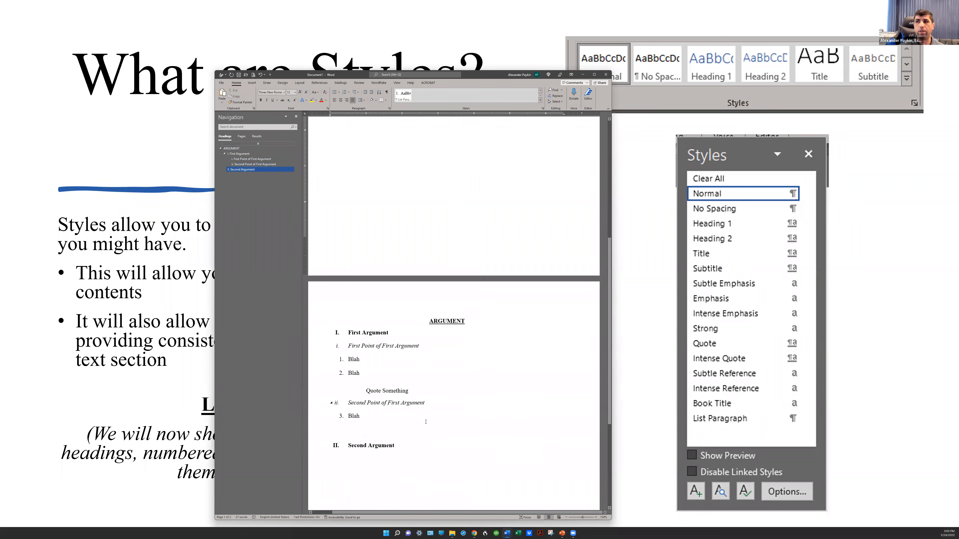
scroll(432, 397, "up", 5)
key("ctrl+z")
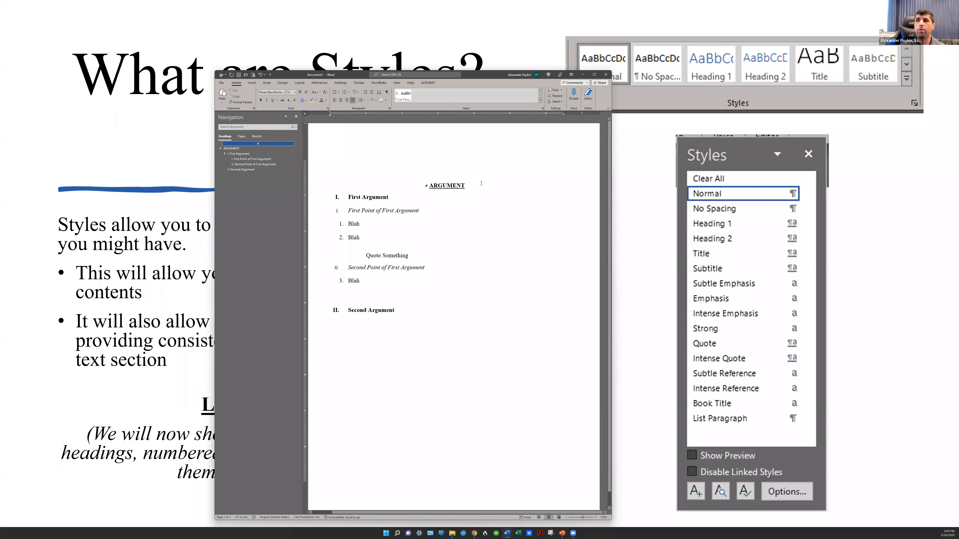
key("ctrl+Return")
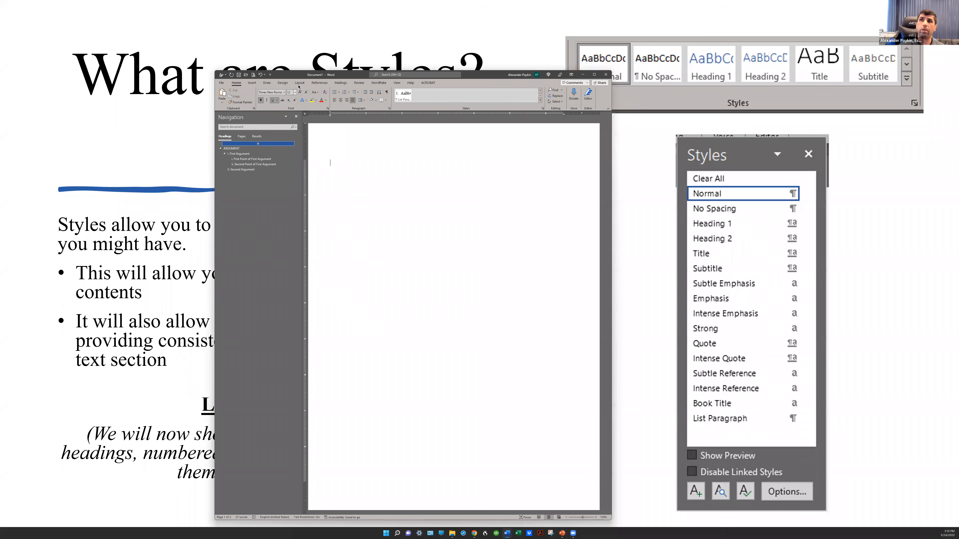
From References > Table of Contents, choose Custom Table of Contents
left_click(315, 83)
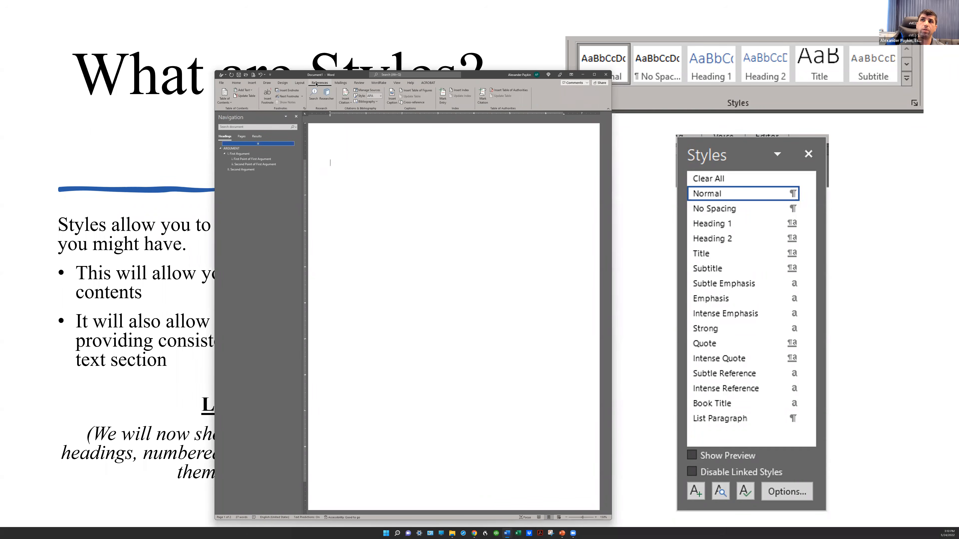
left_click(227, 101)
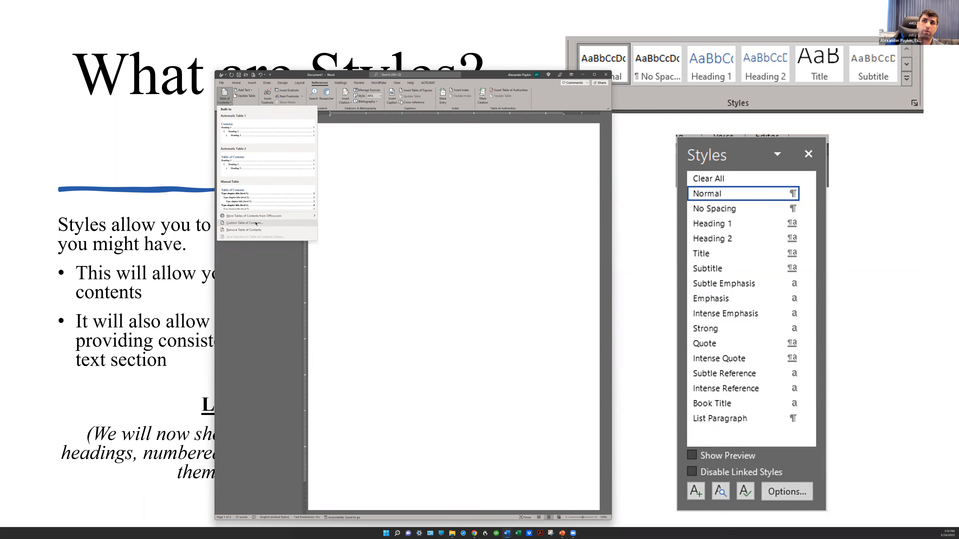
mouse_move(263, 218)
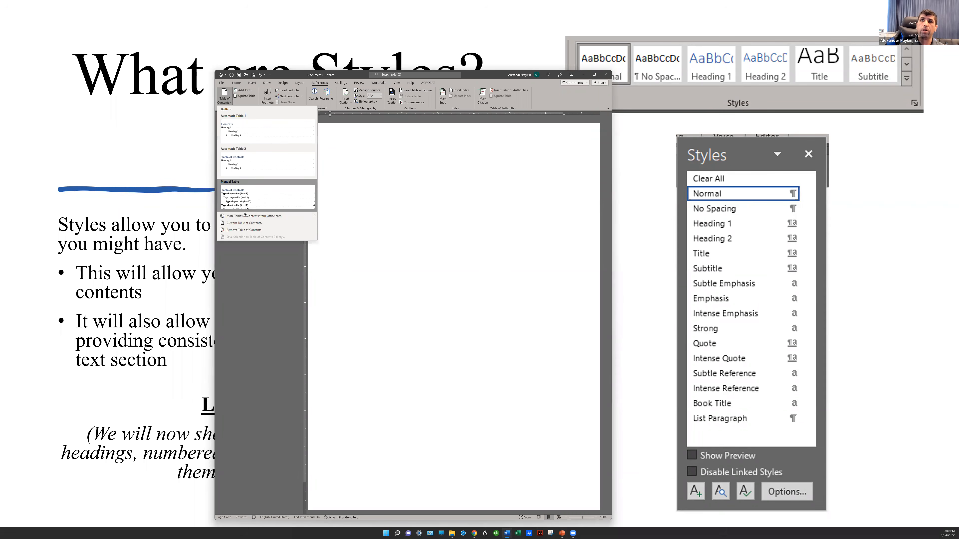
left_click(244, 223)
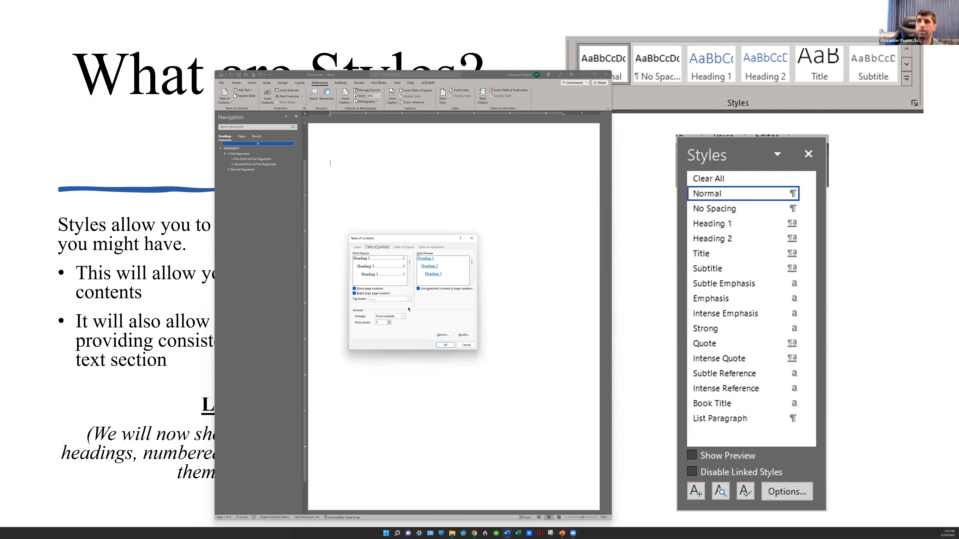
Set Show levels back to 3 with the From template format, then bring up Options
left_click(389, 324)
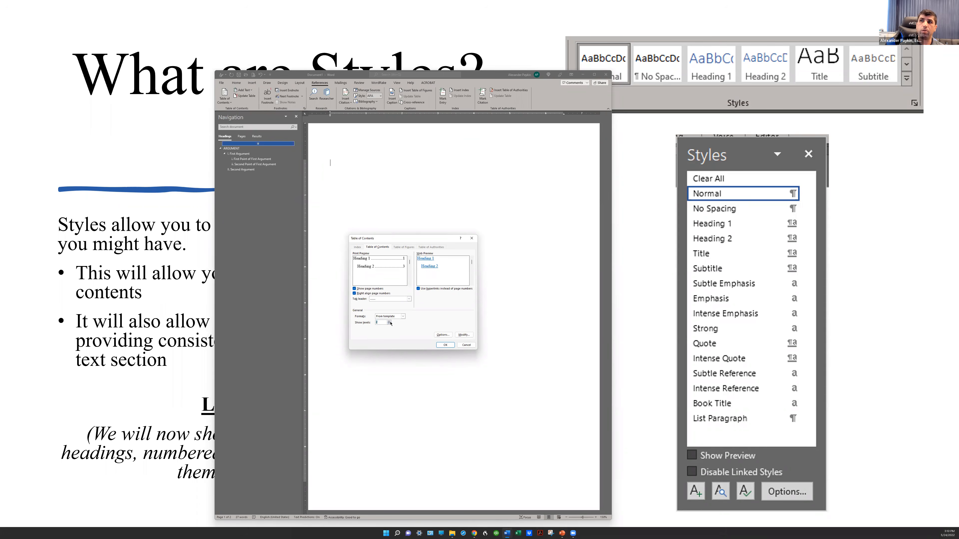
left_click(390, 321)
left_click(389, 321)
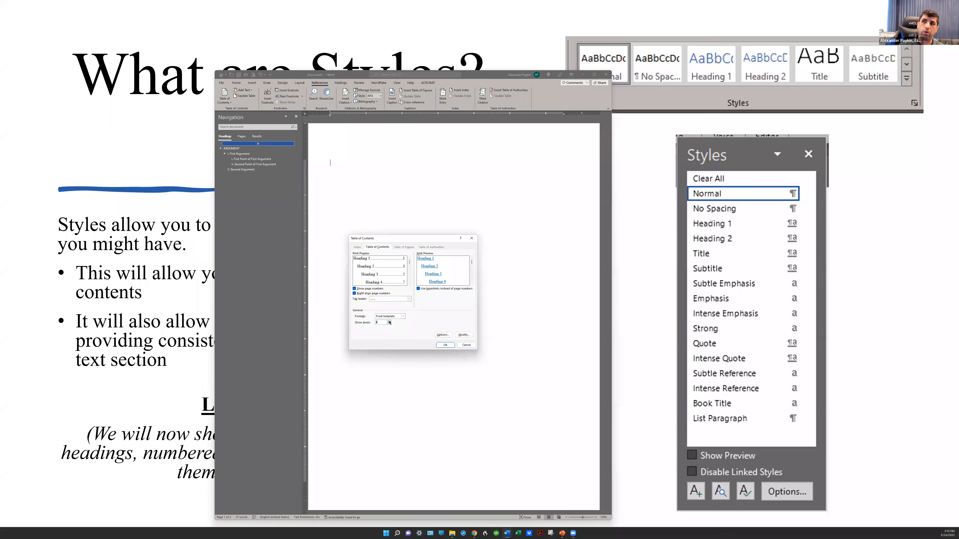
left_click(389, 324)
left_click(390, 324)
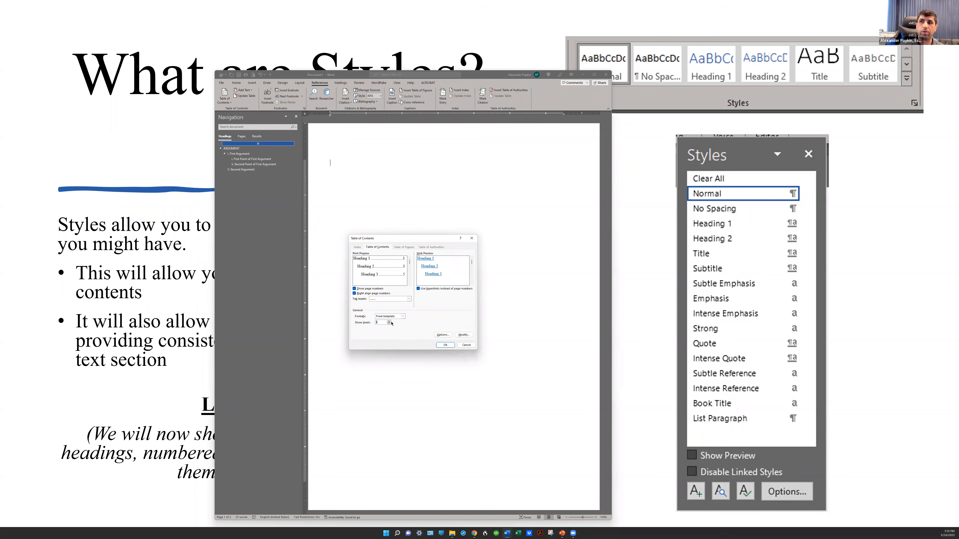
left_click(403, 317)
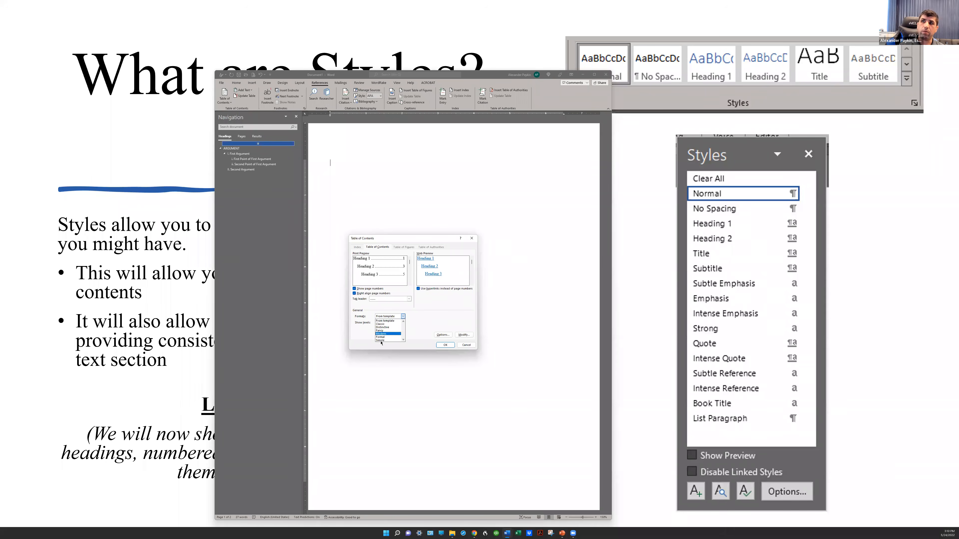
left_click(382, 322)
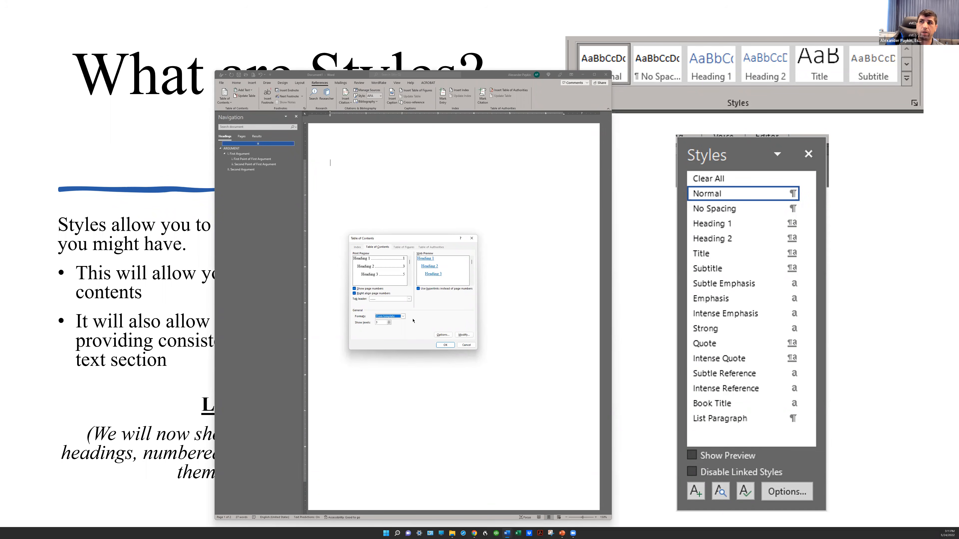
left_click(443, 334)
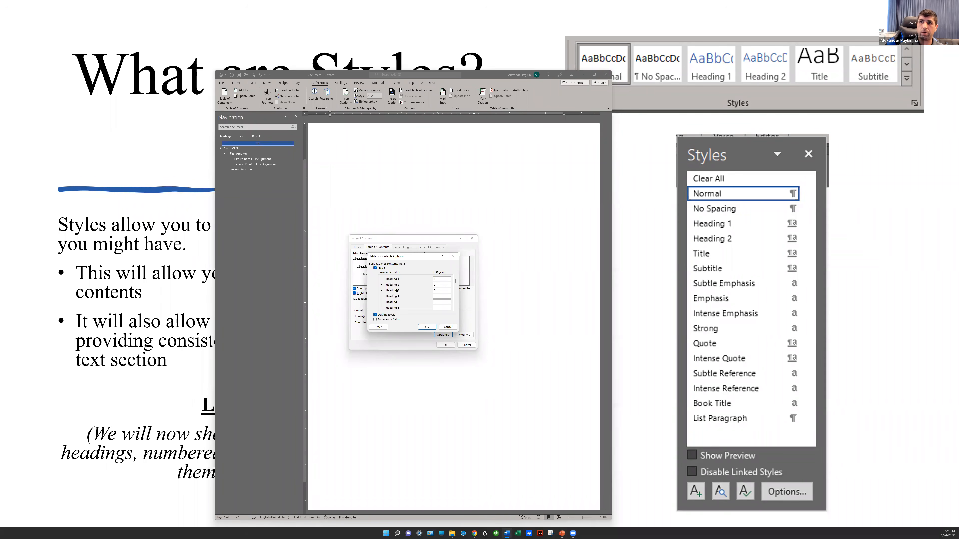
Leave Options and Modify unchanged, set the tab leader to dots, and insert the contents
left_click(448, 327)
left_click(464, 335)
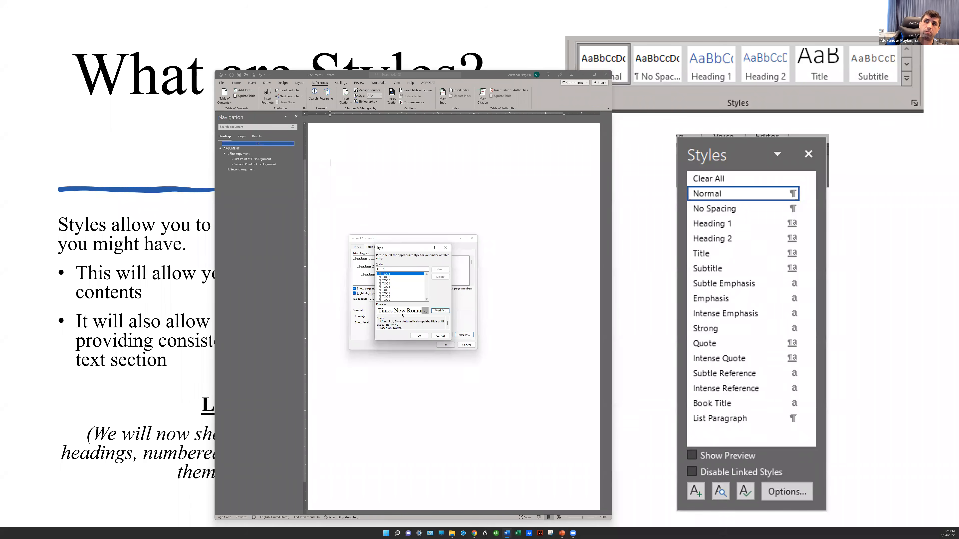
left_click(419, 336)
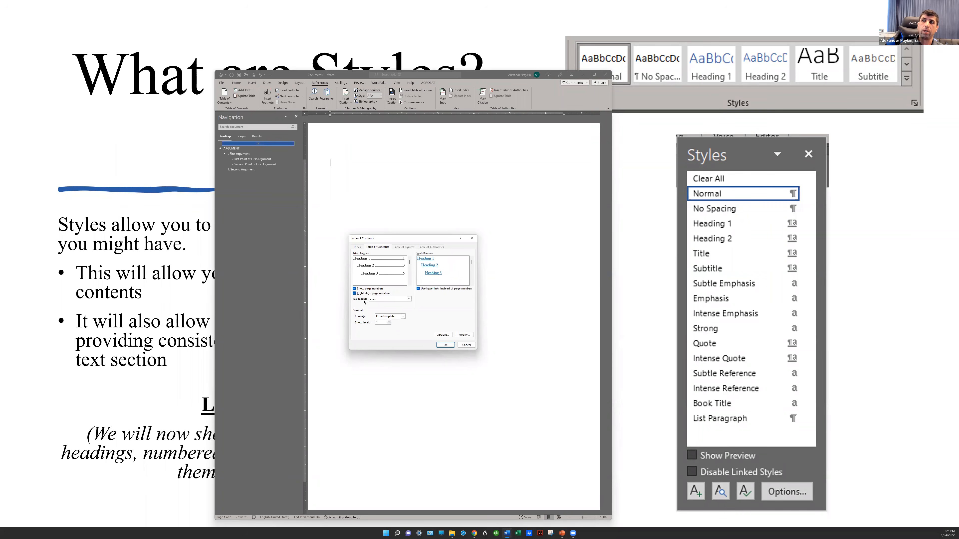
left_click(409, 299)
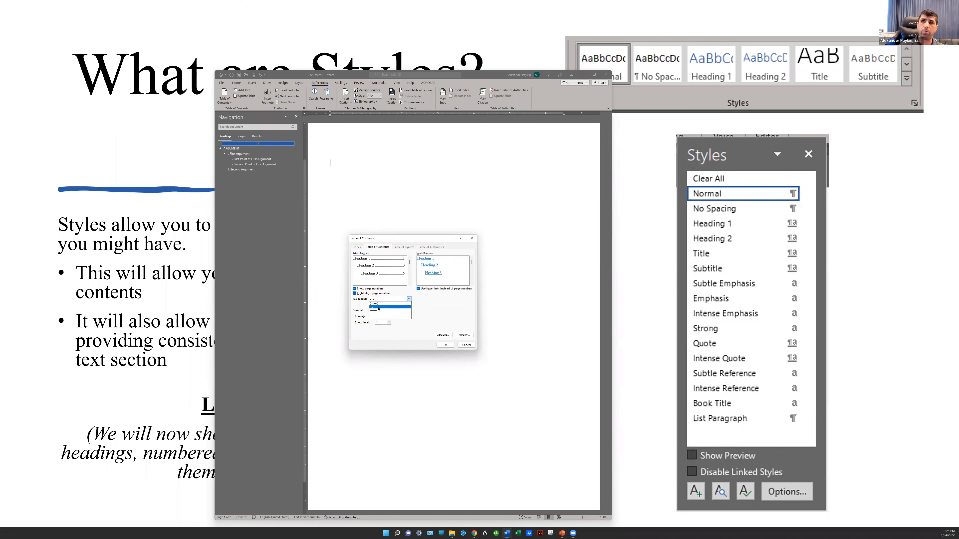
left_click(378, 304)
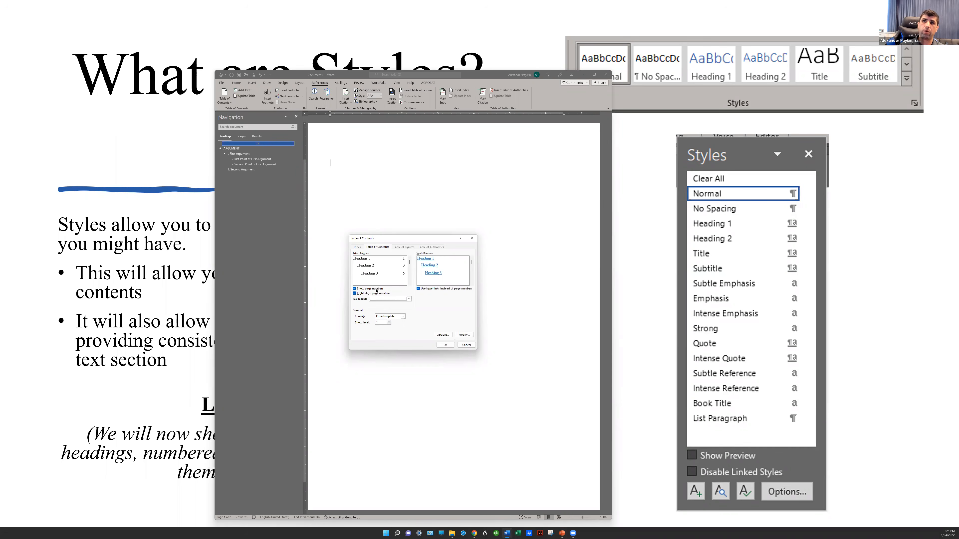
left_click(380, 299)
left_click(382, 307)
left_click(441, 344)
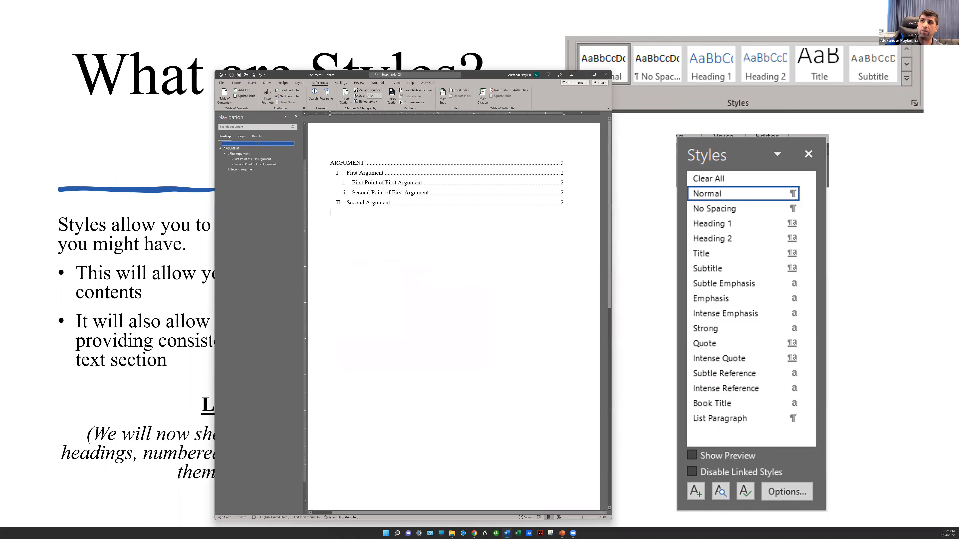
Deselect the table of contents, scroll to page 2, and select the Quote Something placeholder
left_click_drag(558, 163, 571, 218)
left_click(561, 231)
scroll(562, 231, "down", 3)
scroll(562, 231, "down", 5)
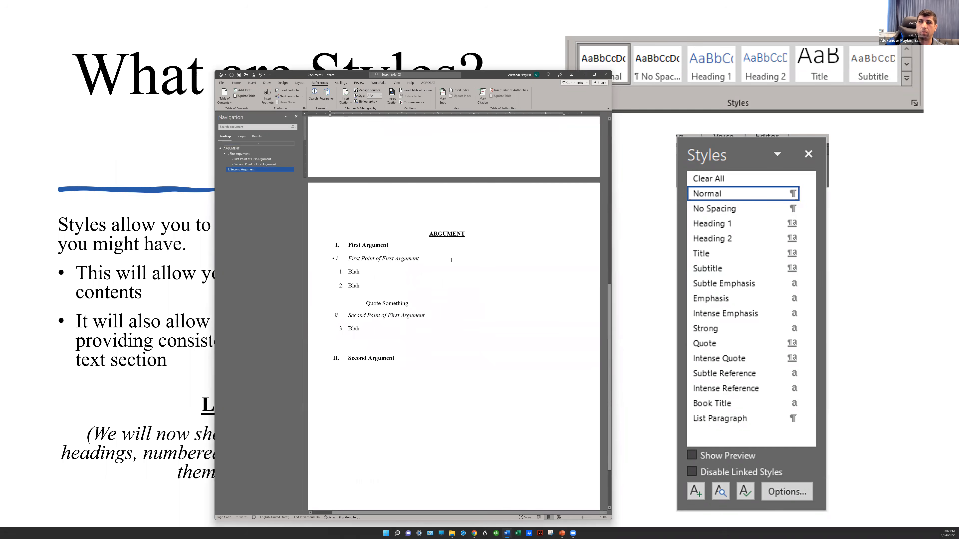
left_click_drag(410, 303, 365, 303)
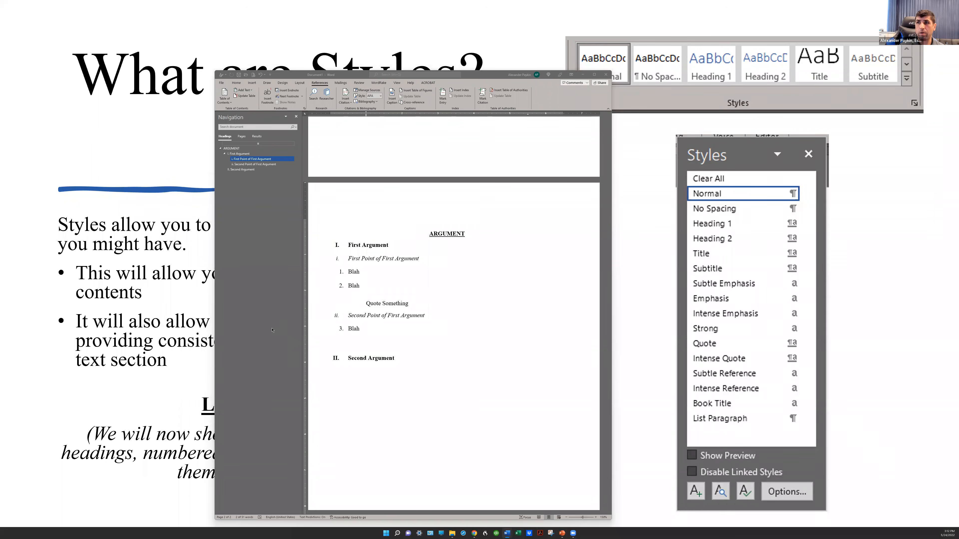
Paste the three SJU case paragraphs over the Quote Something placeholder and select them
left_click(372, 305)
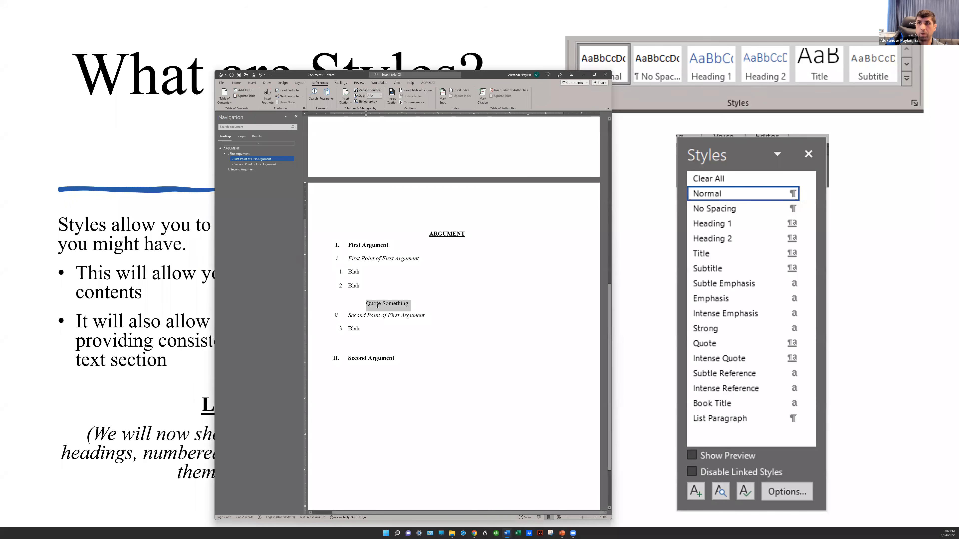
type("This appeal is of a decision denying summary judgment to St. John’s University (\"SJU\"), for a declaratory judgment seeking to declare an agreement between the parties dated November 6, 2008 unenforceable. Pursuant to said agreement, Defendant-Respondent Leslie Trager (\"Trager\") provided information to SJU, which allowed SJU to commence an action against a former SJU professor and his graduate student, resulting in SJU receiving a settlement windfall in an amount of $20 million. The agreement provided that Trager would be entitled to 20% of the net amount received by SJU. The companion action, wherein Trager seeks to enforce the agreement, has resulted in summary judgment in Trager’s favor, which SJU is also appealing. SJU had its general counsel and other senior officers review the agreement for over 2 years before agreeing to execute same. SJU admittedly acted in furtherance of the claims discovered by Trager and provided to it. However, upon understanding the nature and viability of the claims, and upon obtaining all of Trager’s information, SJU repudiated the agreement. Initially, it claimed breach of warranty. Later, it claimed the agreement violated the extortion statutes and was void as against public policy. In reality, SJU received information which it did not previously have and greatly benefited from the information. However, it failed to share as agreed.")
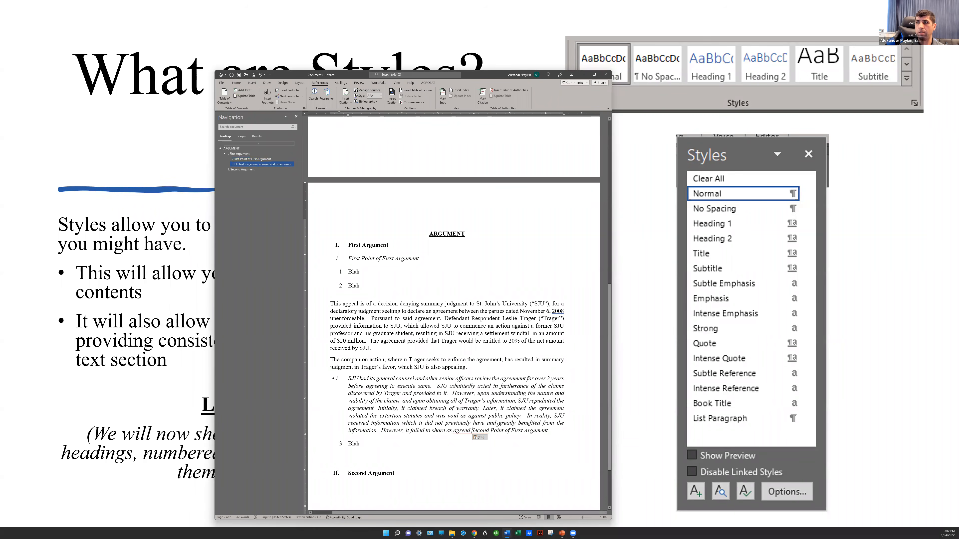
key("ctrl+z")
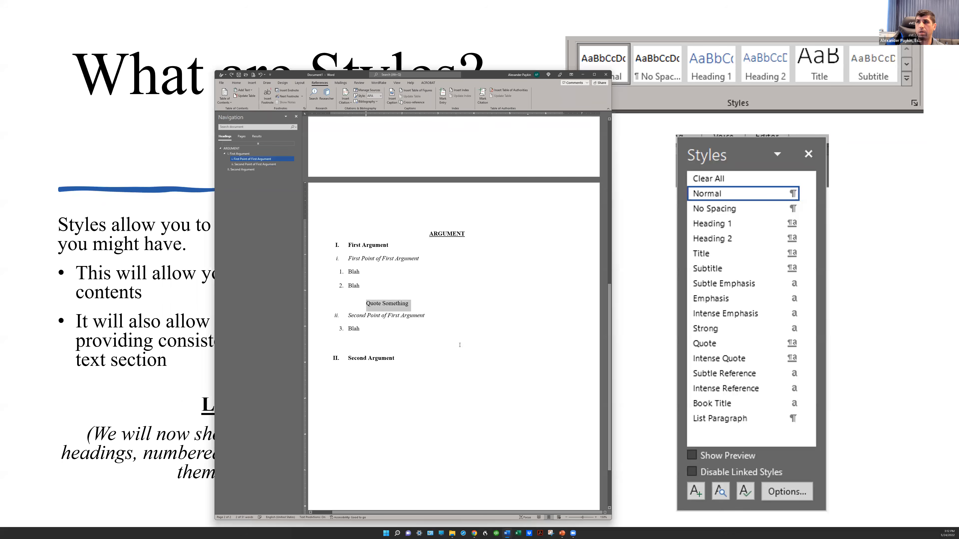
left_click(410, 305)
triple_click(410, 305)
key("ctrl+v")
left_click_drag(437, 495, 348, 275)
key("ctrl+c")
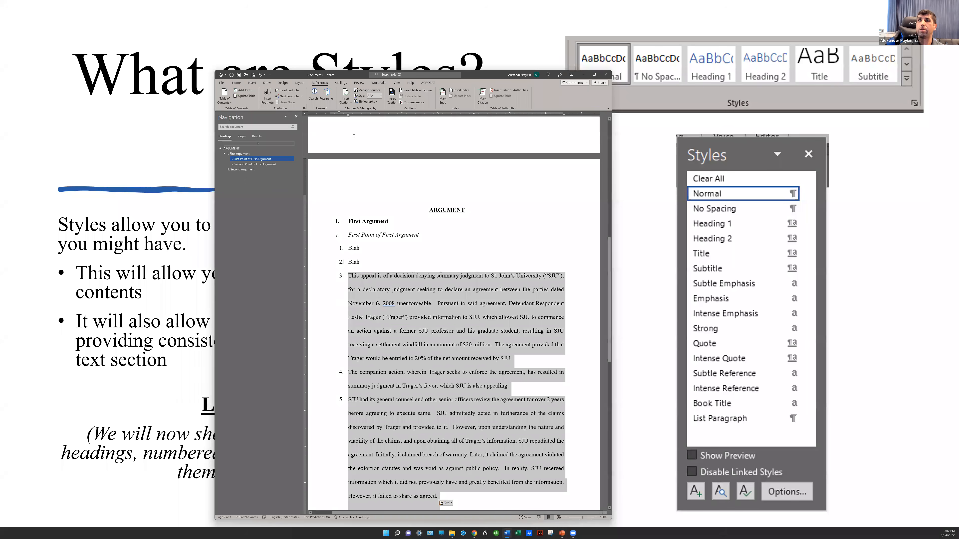
left_click(448, 503)
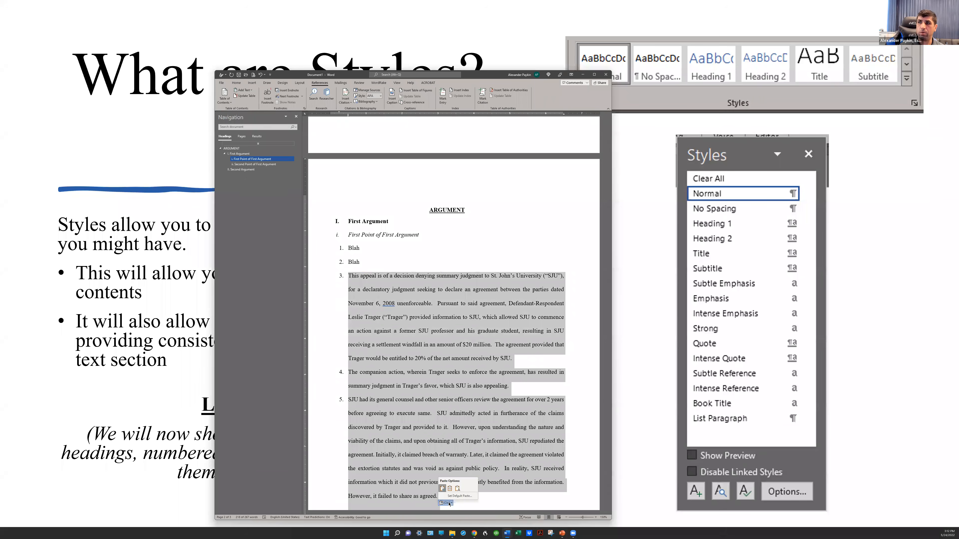
left_click(457, 488)
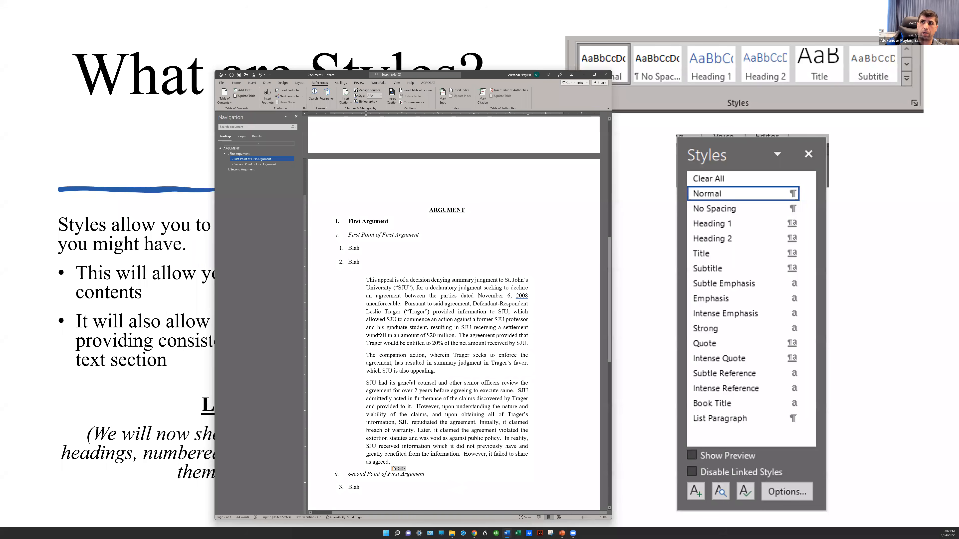
key("ctrl+z")
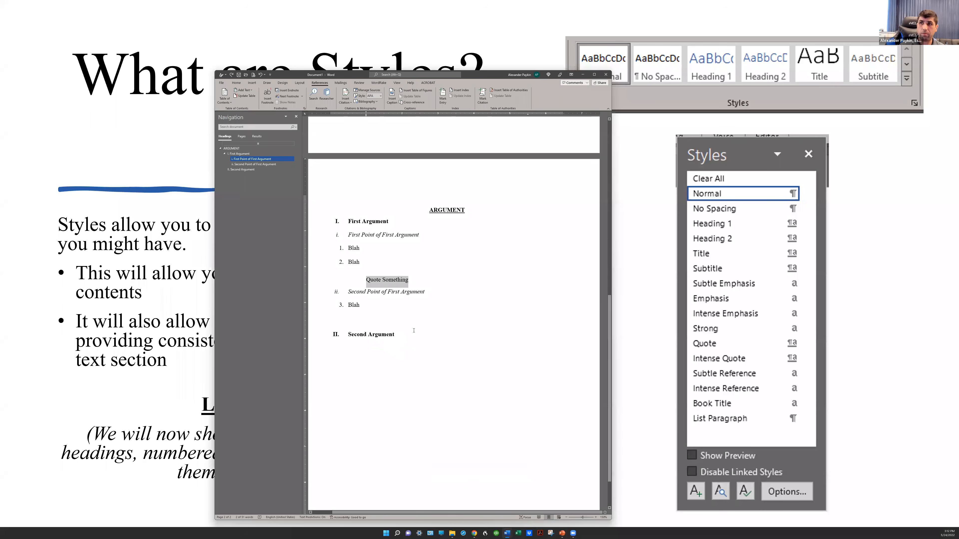
key("ctrl+v")
left_click_drag(437, 496, 348, 275)
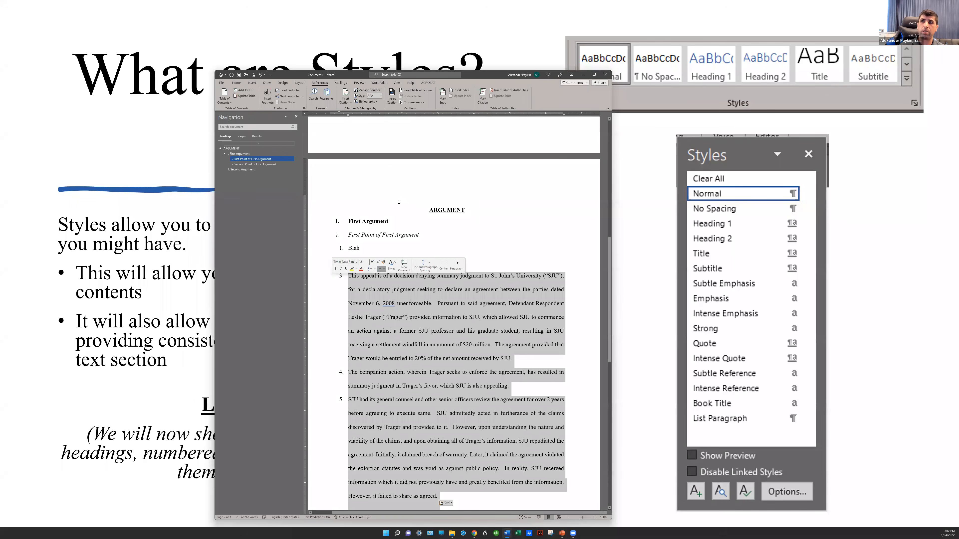
Format the pasted paragraphs as Block Quote and change item 2's Blah to 'As has been held before'
left_click(236, 82)
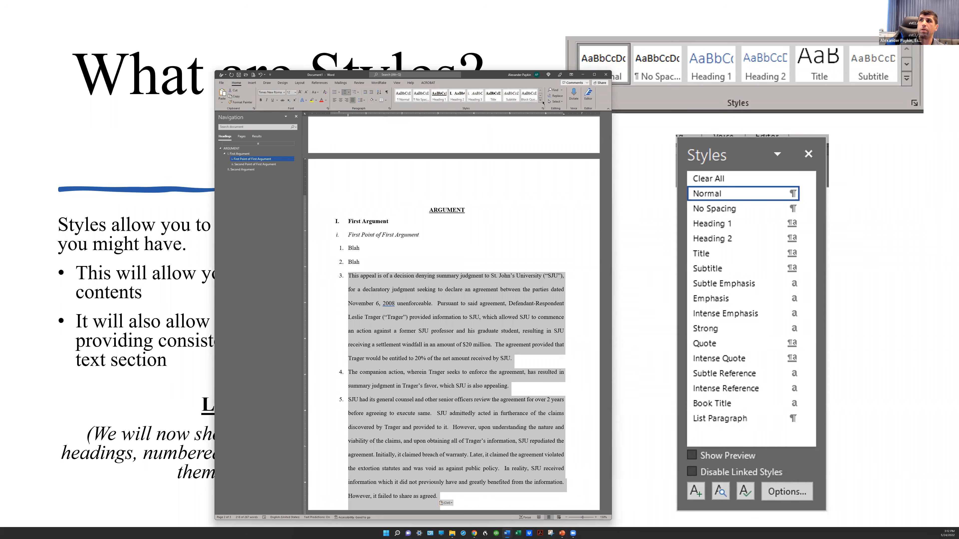
left_click(533, 98)
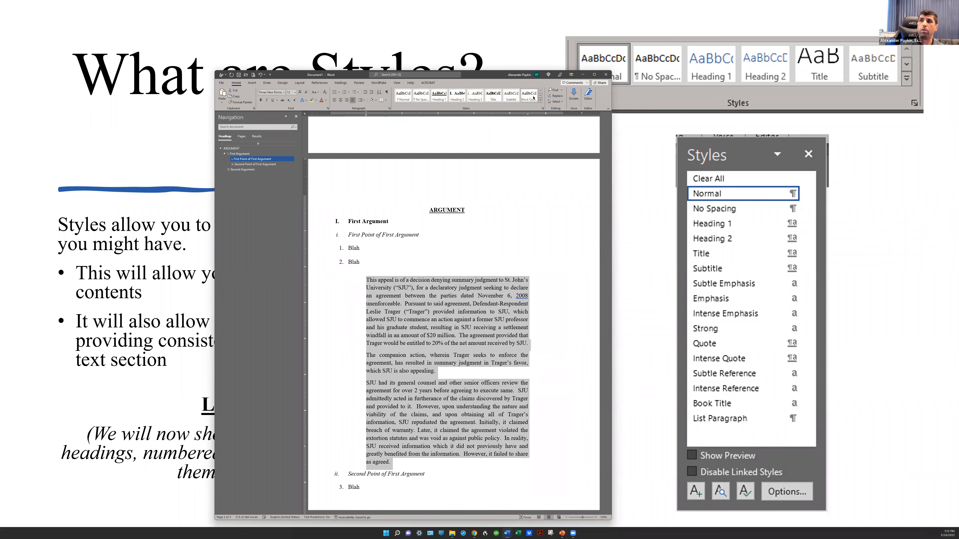
left_click(480, 407)
double_click(354, 262)
type("As has been held before:")
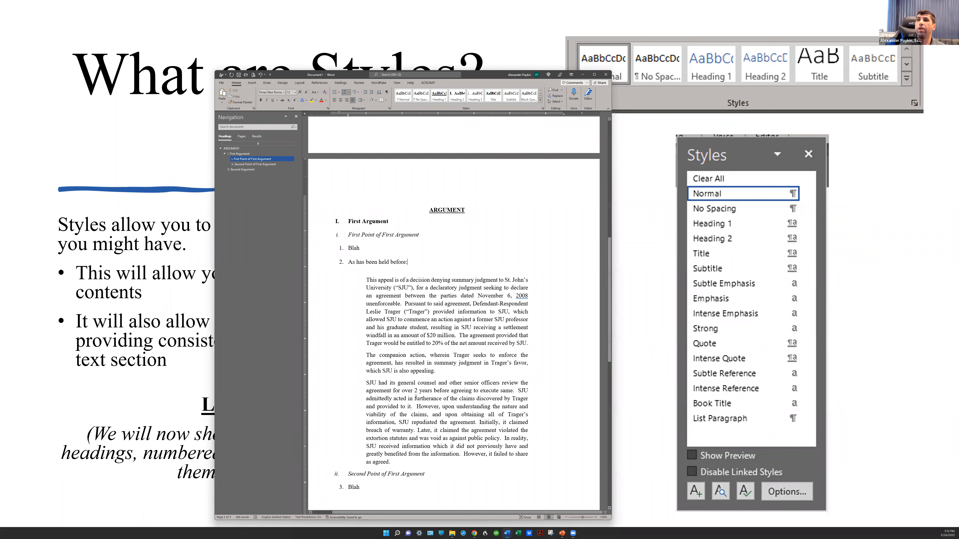
Update only the table of contents page numbers, moving Second Argument to page 3
scroll(393, 415, "down", 3)
scroll(387, 408, "down", 2)
scroll(387, 408, "up", 7)
scroll(383, 399, "up", 7)
right_click(394, 163)
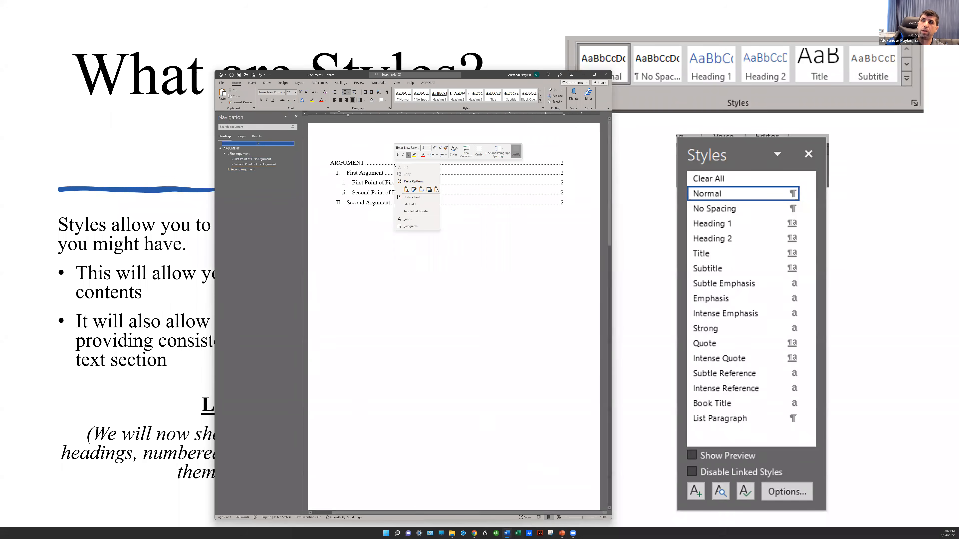
left_click(411, 197)
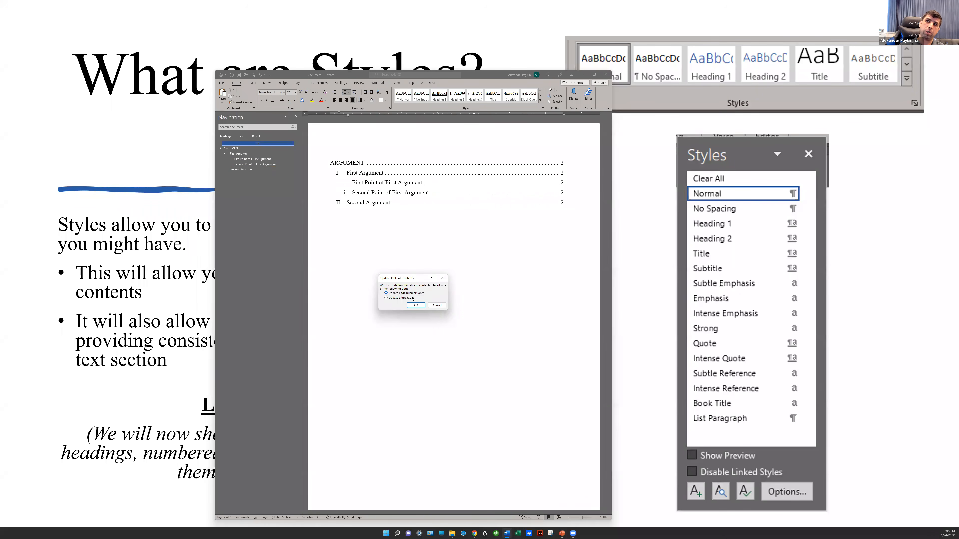
left_click(410, 307)
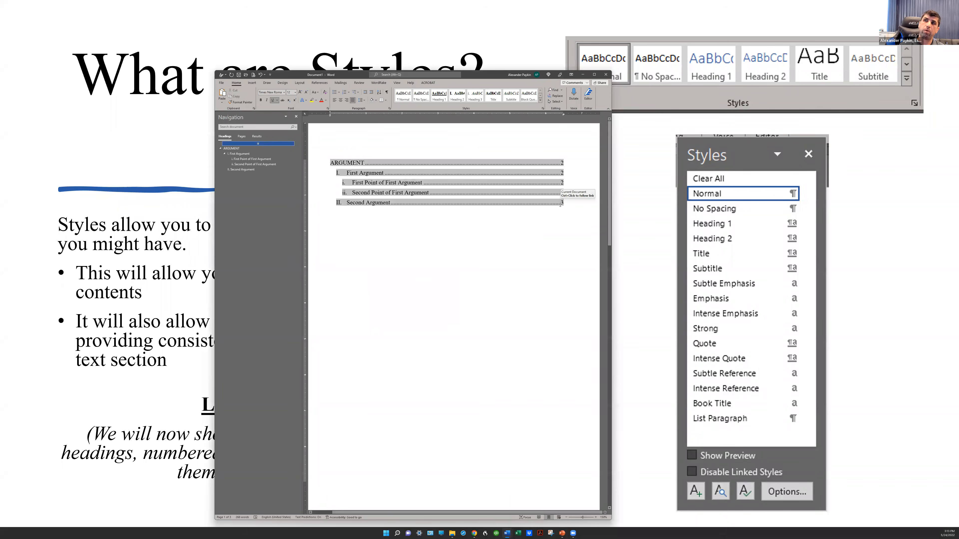
scroll(514, 231, "down", 10)
scroll(514, 230, "down", 10)
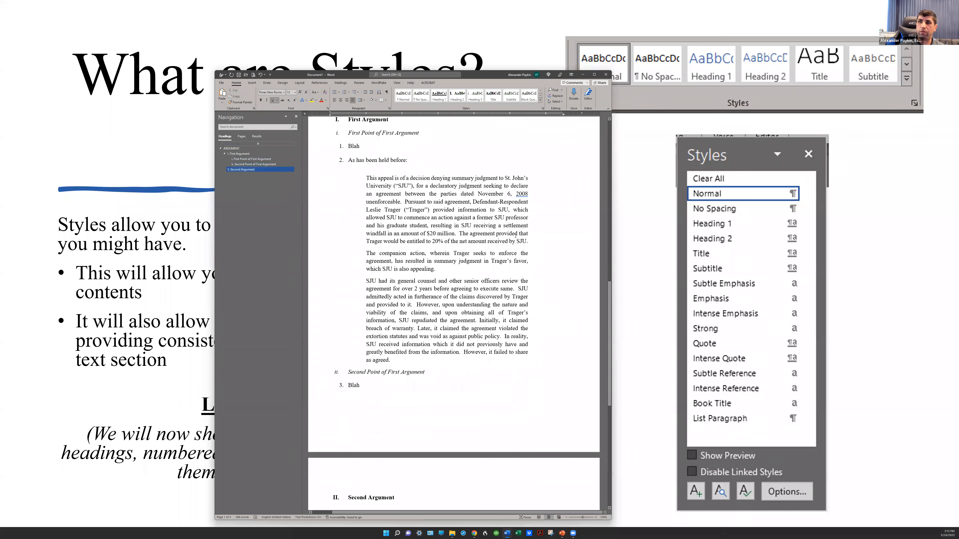
Type New Thought after Second Argument and style it Heading 3, numbered iii
left_click(400, 370)
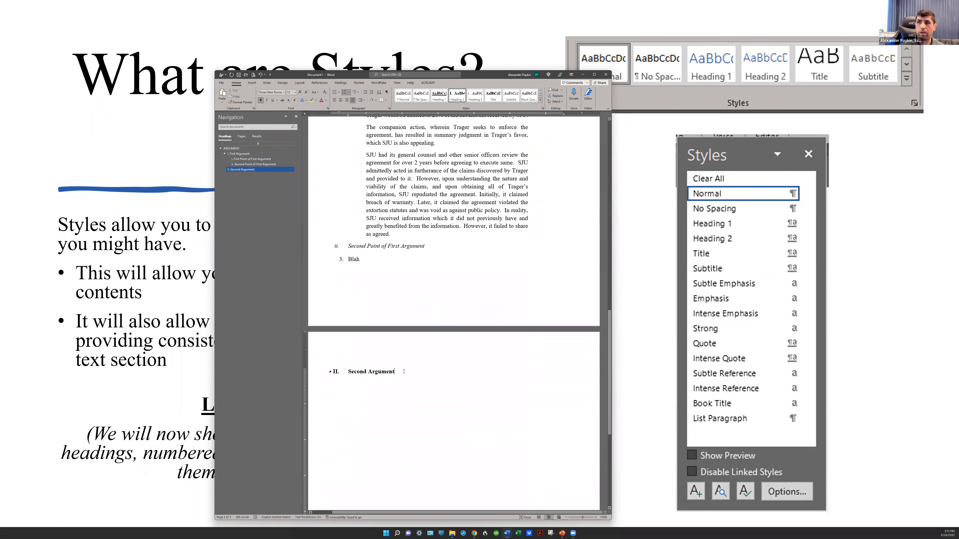
type("New Though")
key("shift+Home")
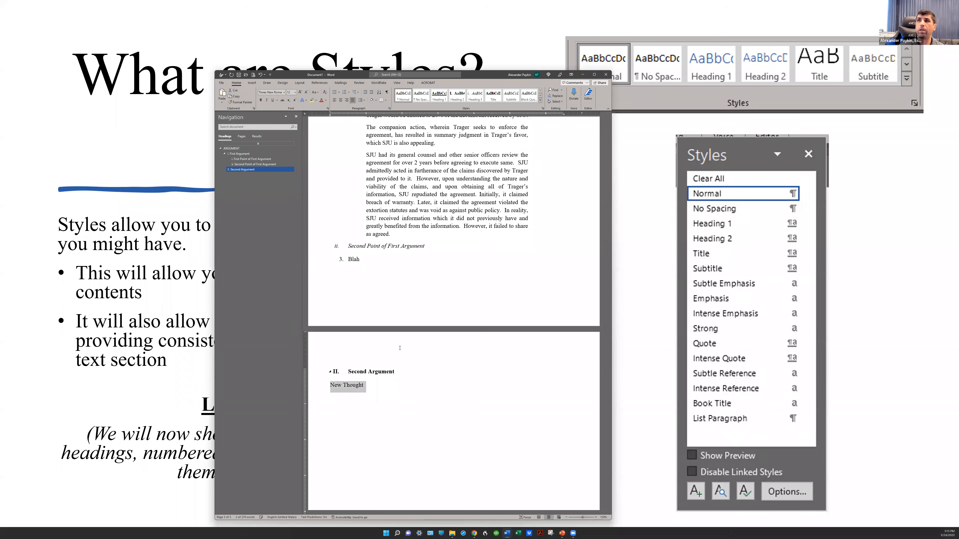
left_click(475, 97)
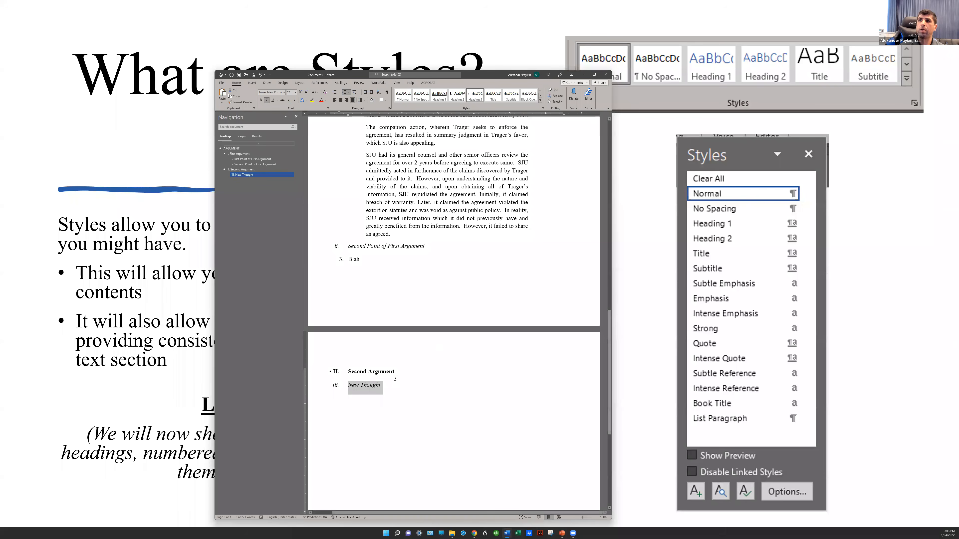
scroll(369, 253, "up", 15)
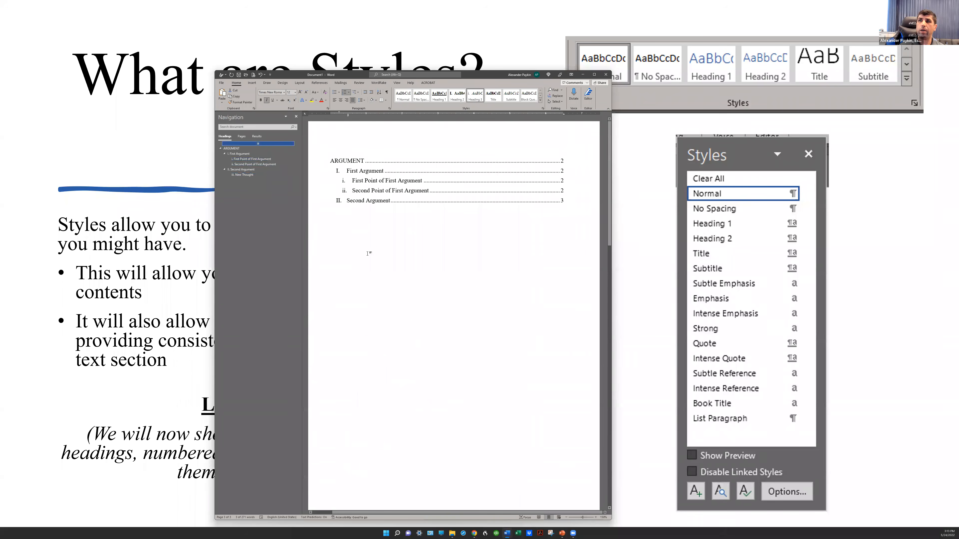
Update the entire table of contents to include New Thought, then switch back to the slide show
right_click(410, 193)
left_click(425, 228)
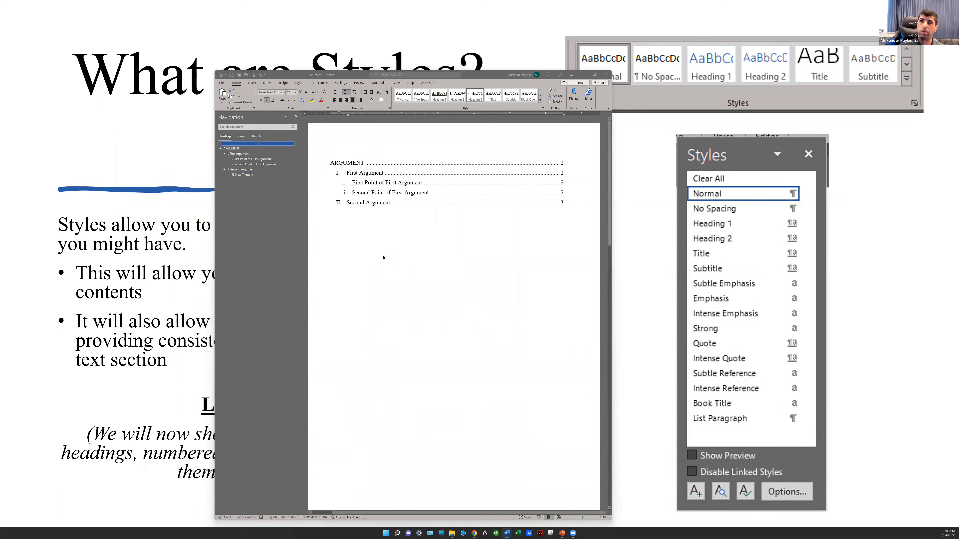
left_click(416, 307)
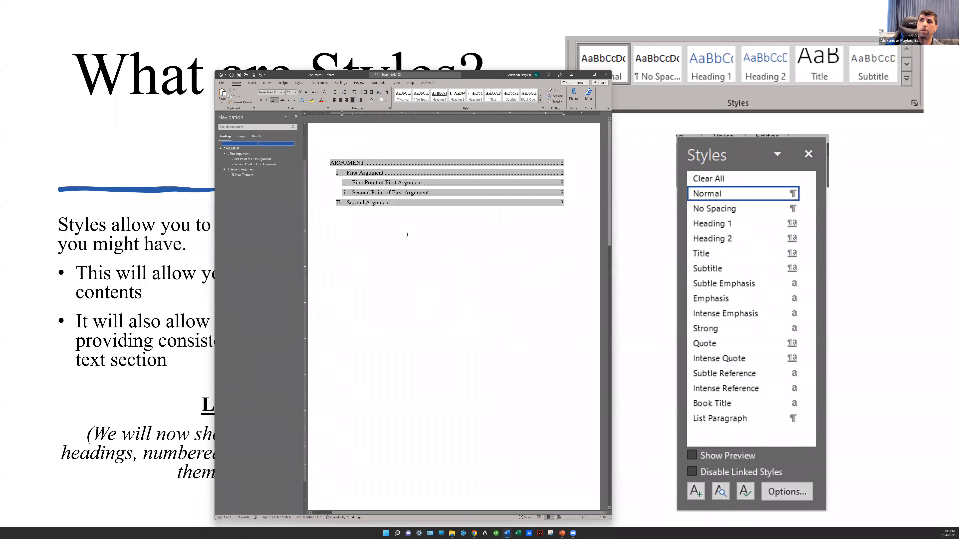
right_click(402, 192)
left_click(417, 228)
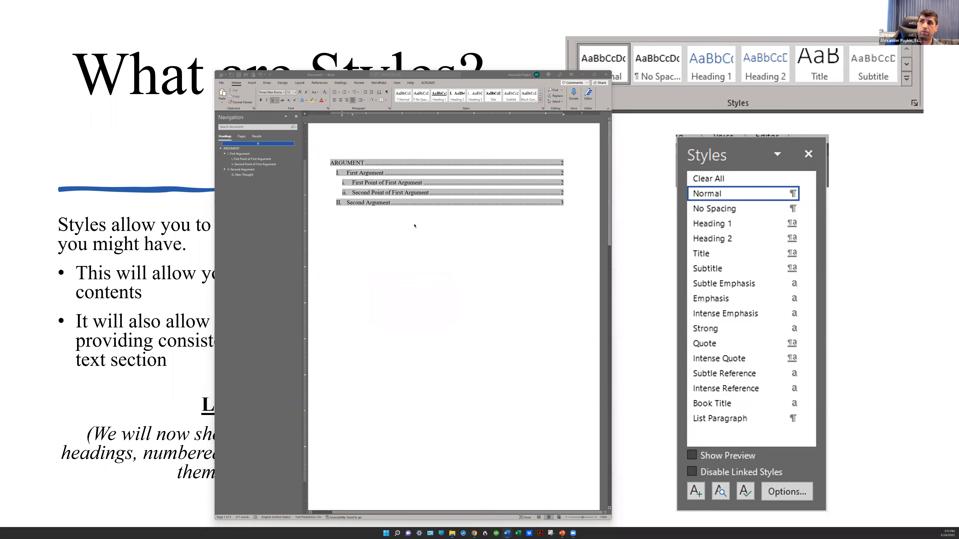
left_click(397, 297)
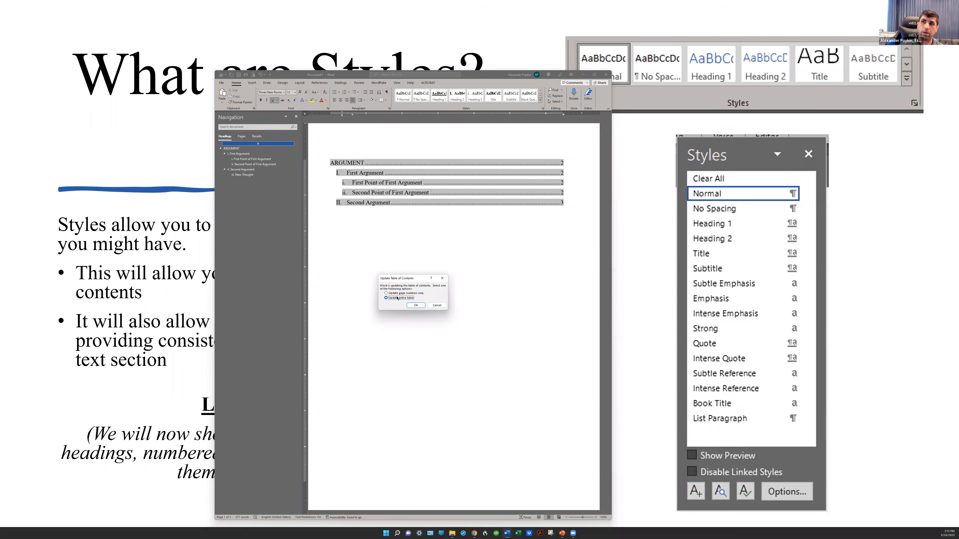
left_click(416, 305)
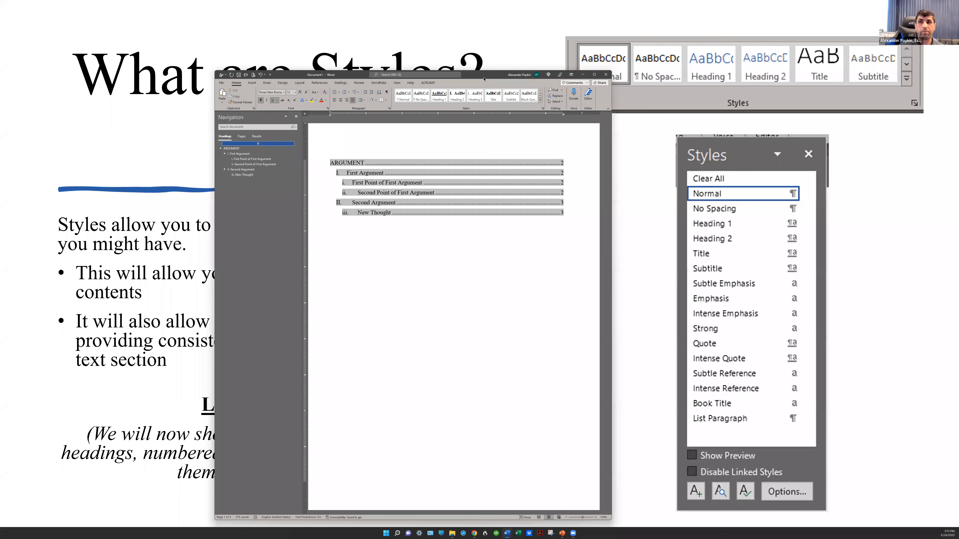
key("alt+Tab")
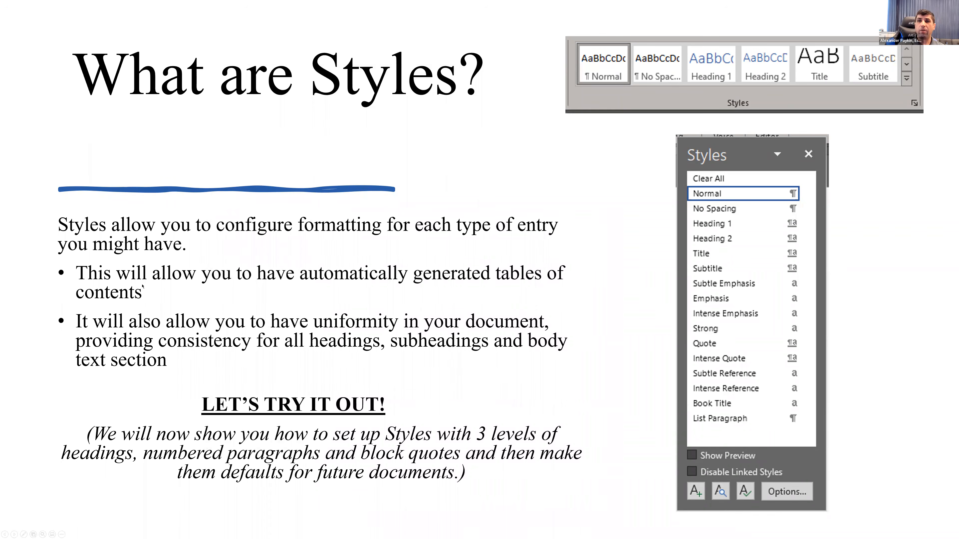
Advance the slide show from 'What are Styles?' to the MCLE VERIFICATION CODE slide
left_click(206, 291)
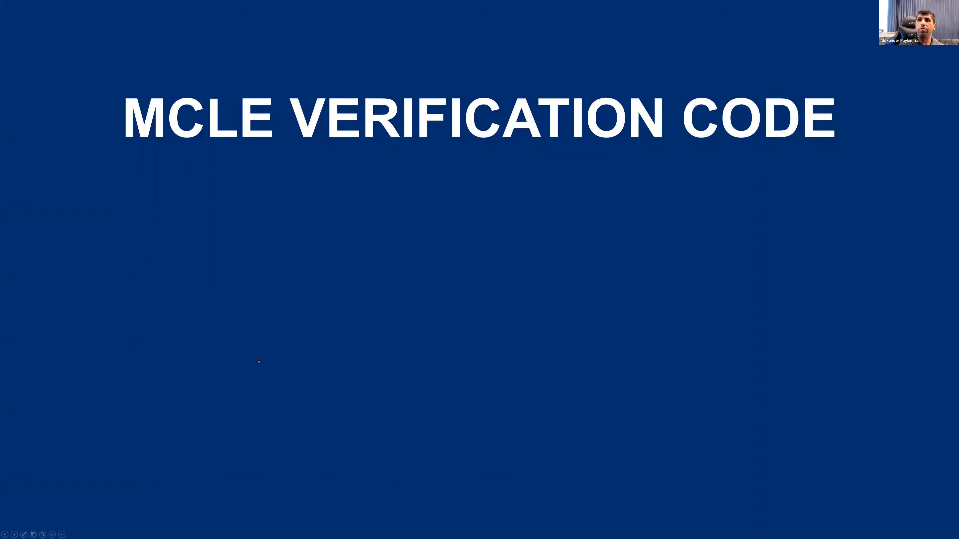
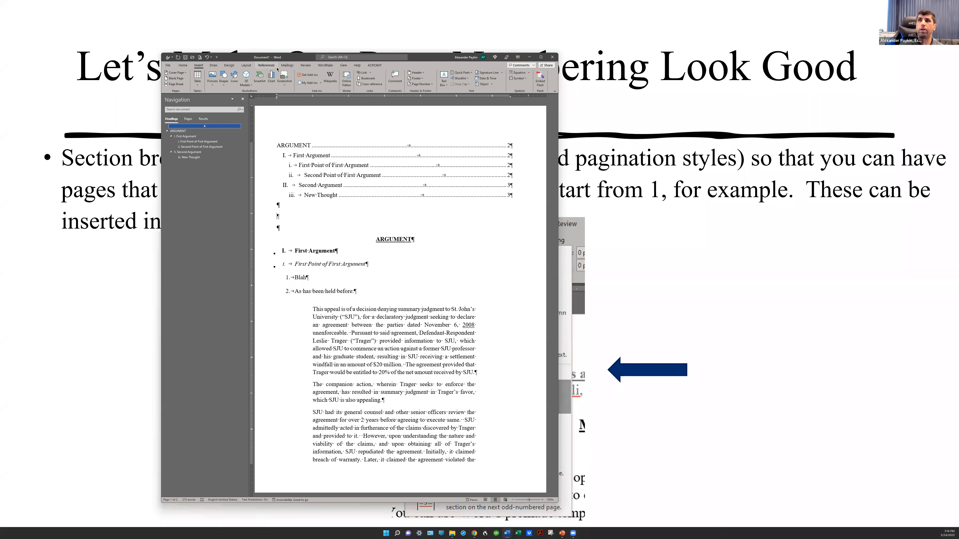
Hide the formatting marks in the brief
left_click(245, 65)
left_click(226, 72)
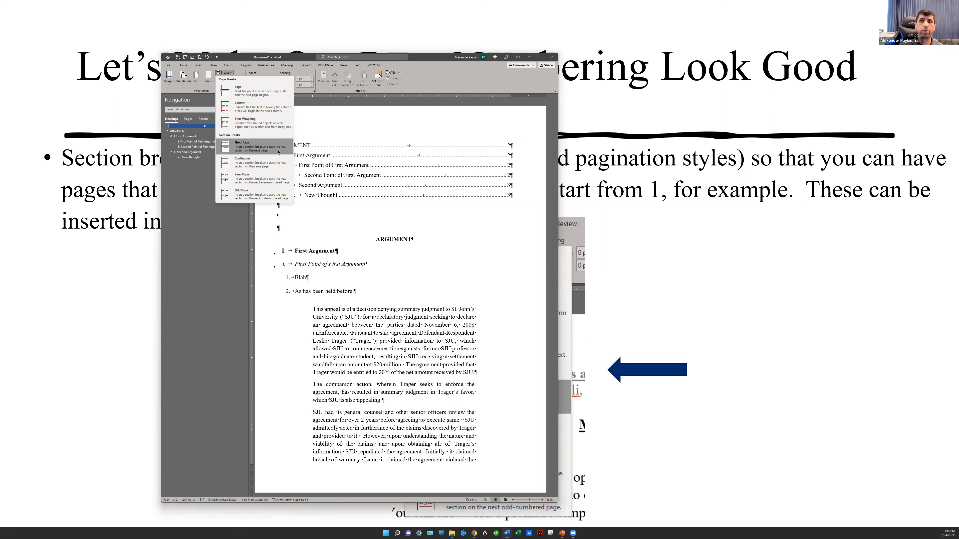
left_click(297, 144)
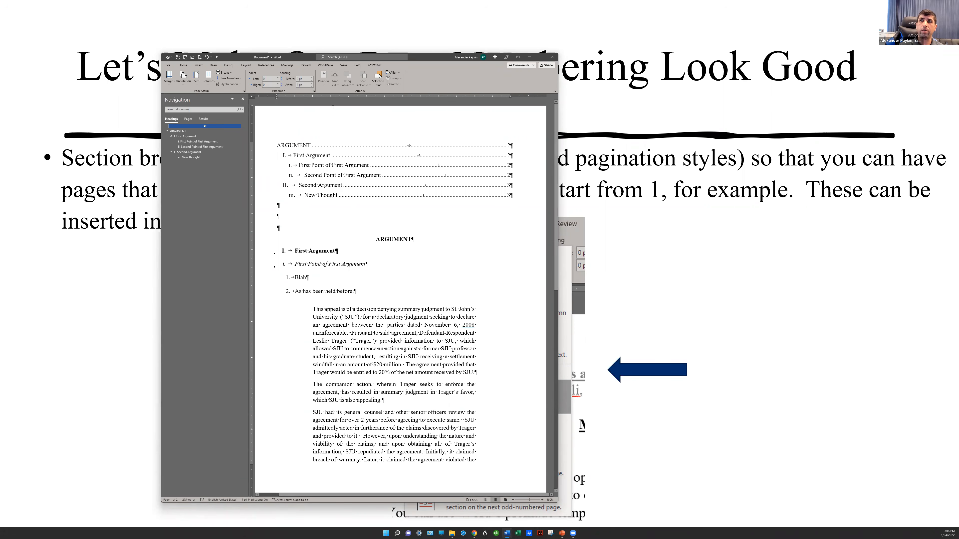
left_click(169, 66)
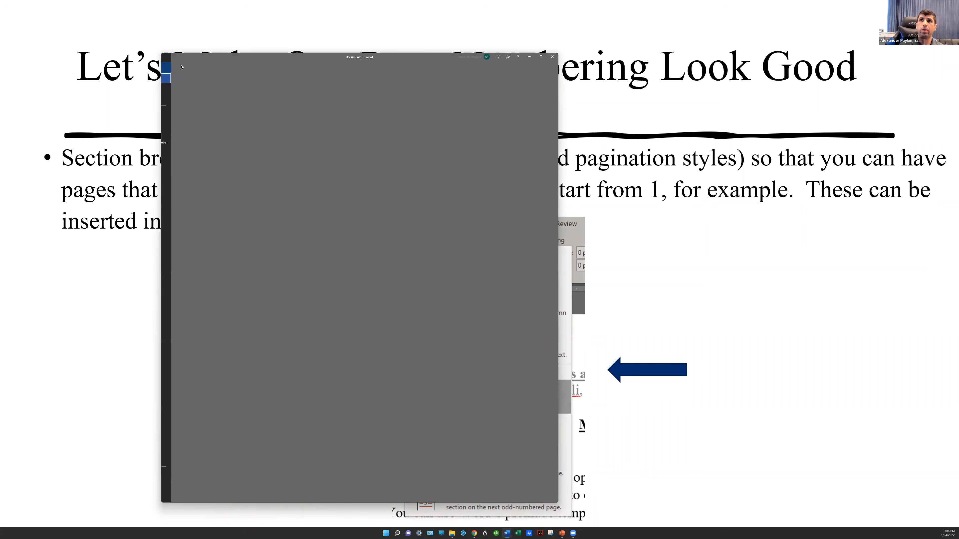
left_click(181, 67)
left_click(182, 66)
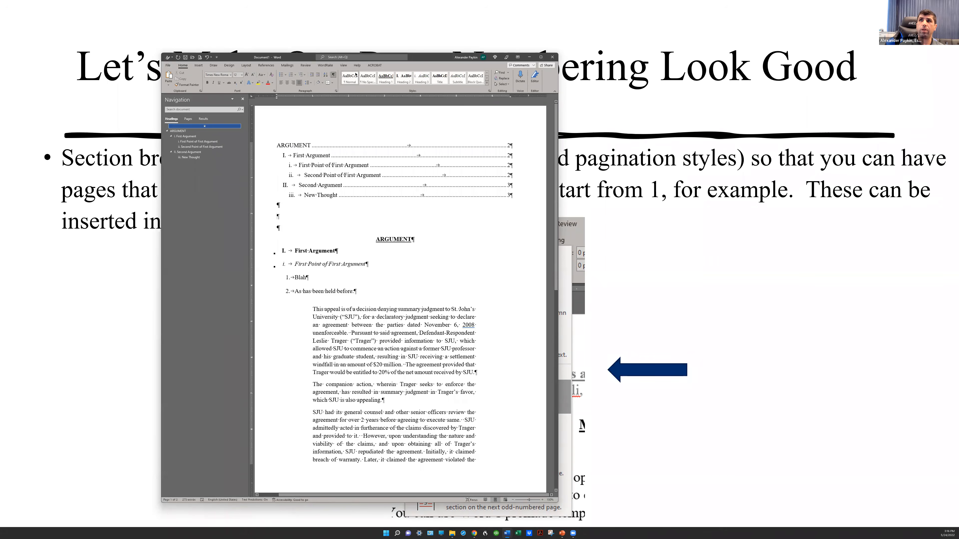
left_click(333, 74)
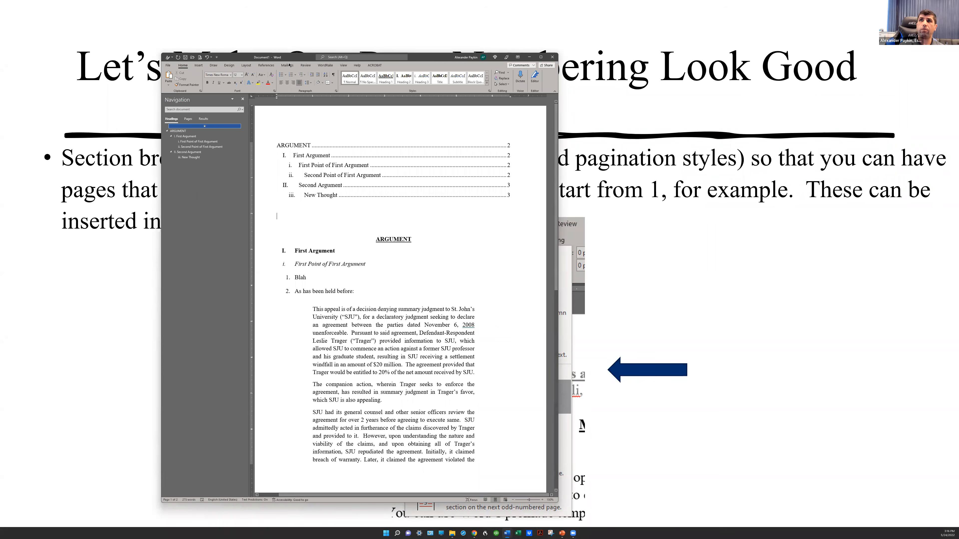
Insert a Next Page section break below the table of contents so the Argument starts on a new page
left_click(307, 66)
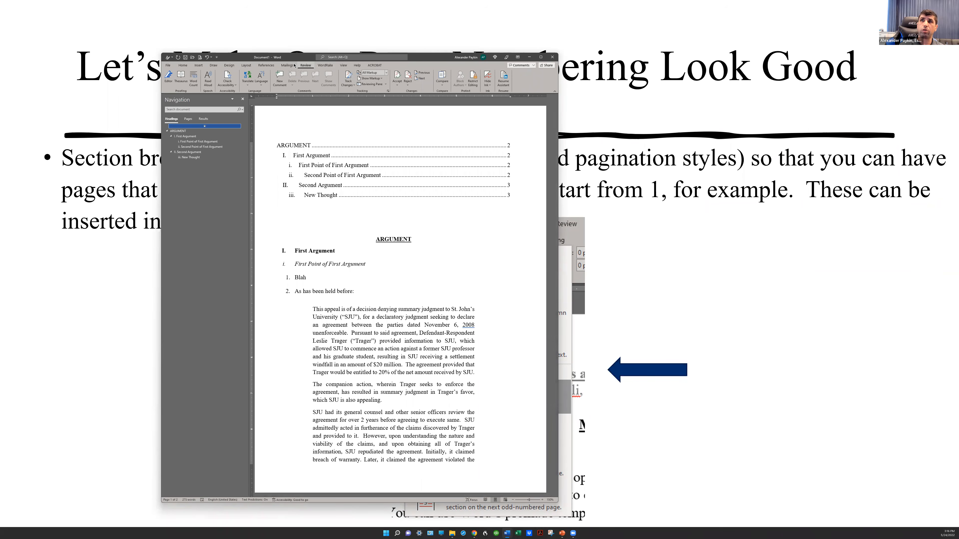
left_click(245, 67)
left_click(231, 74)
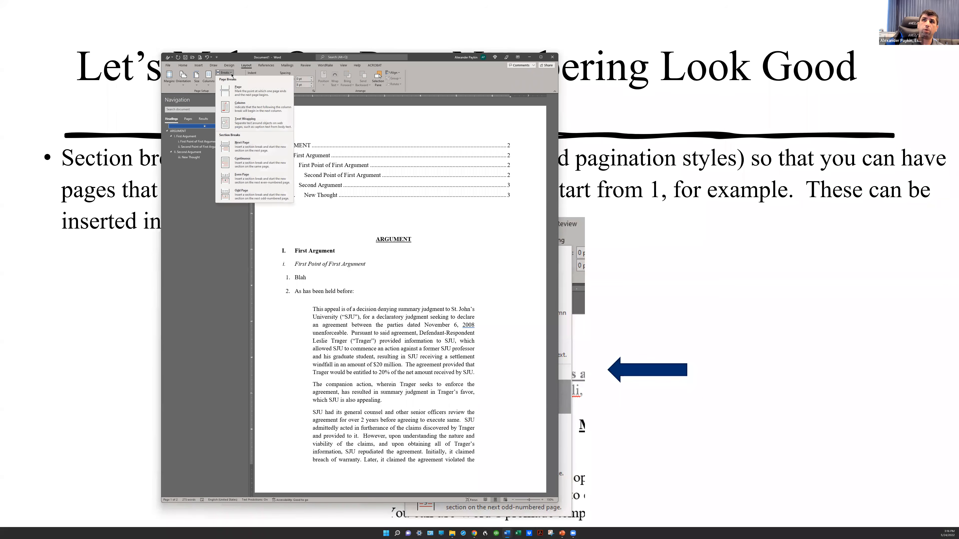
left_click(268, 150)
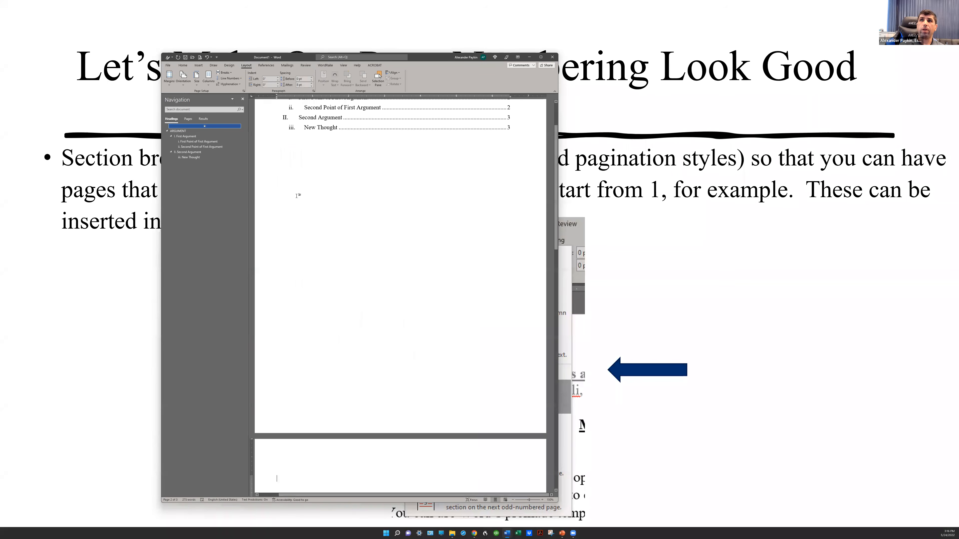
scroll(297, 196, "down", 15)
scroll(354, 296, "down", 5)
scroll(354, 296, "up", 6)
scroll(354, 296, "up", 15)
Insert a centred Plain Number 2 page number at the bottom of the contents page and remove the extra footer line
left_click(317, 206)
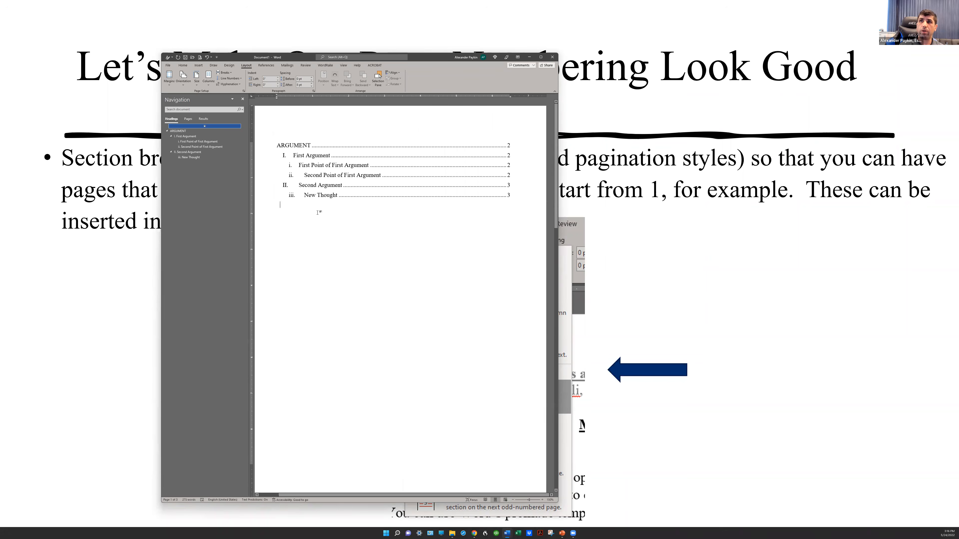
left_click(202, 66)
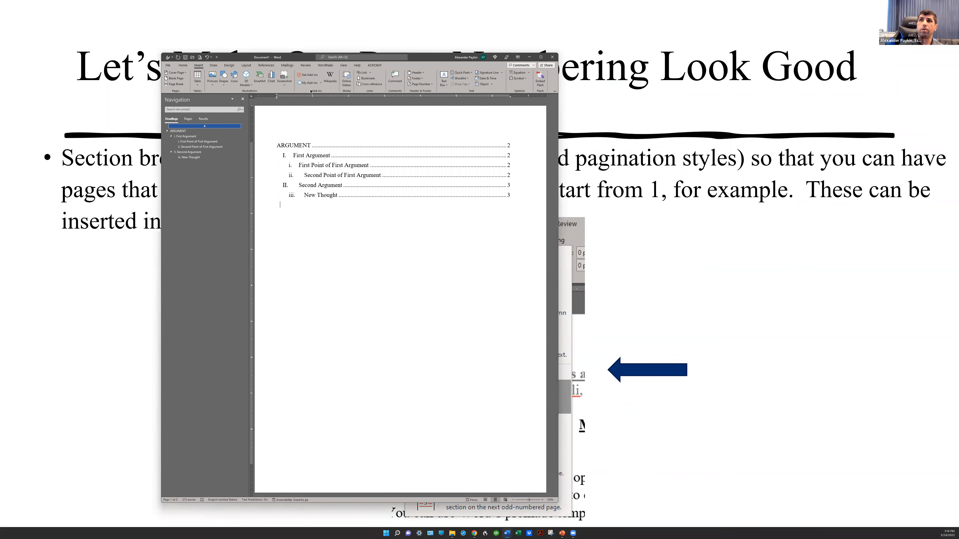
left_click(421, 84)
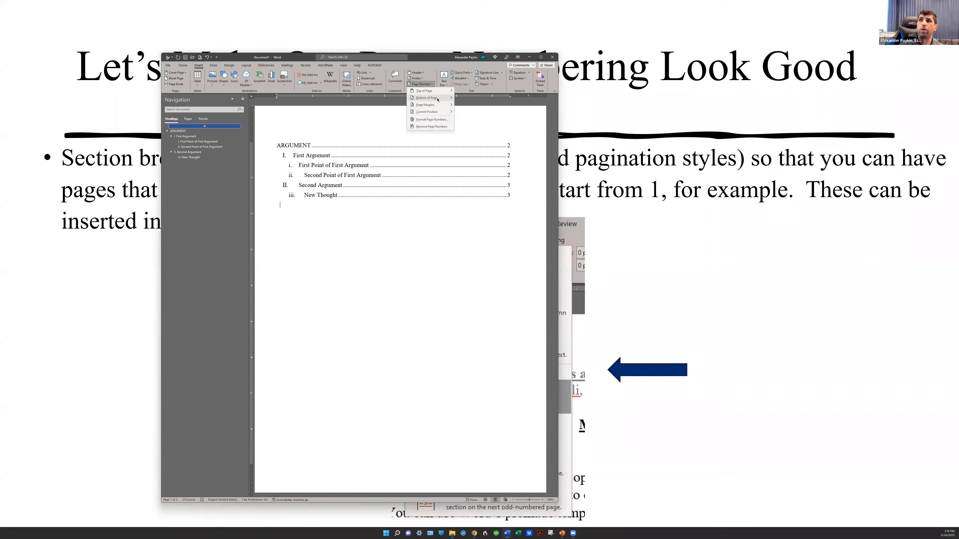
mouse_move(439, 99)
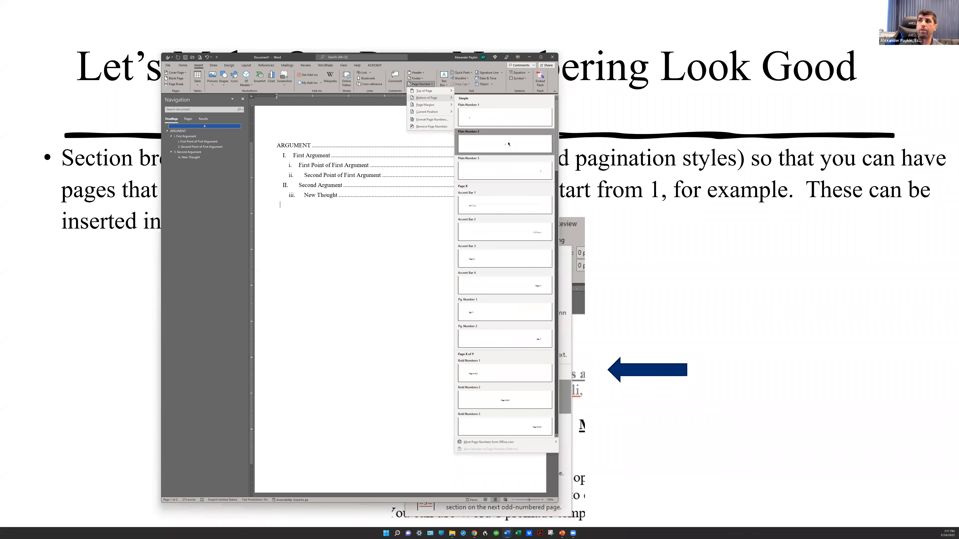
left_click(513, 146)
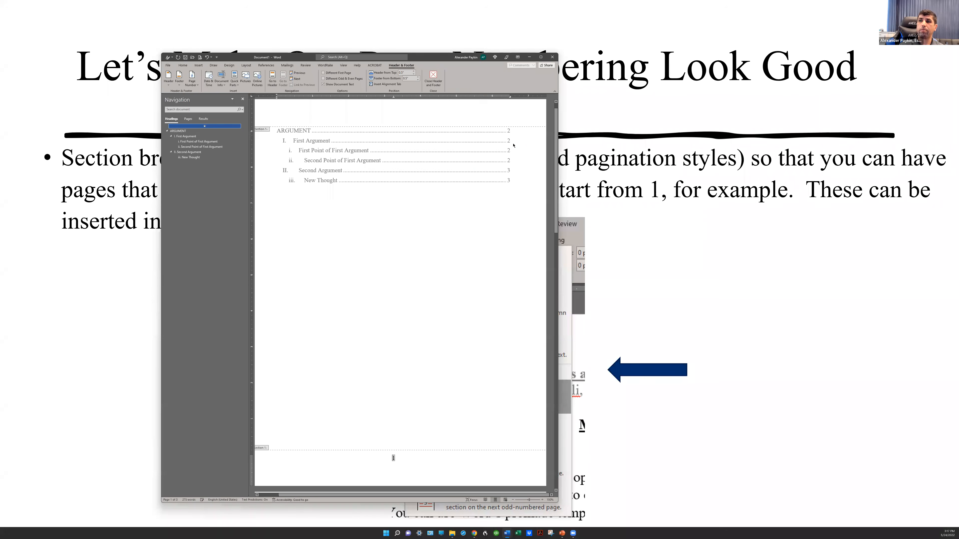
left_click(403, 473)
key("BackSpace")
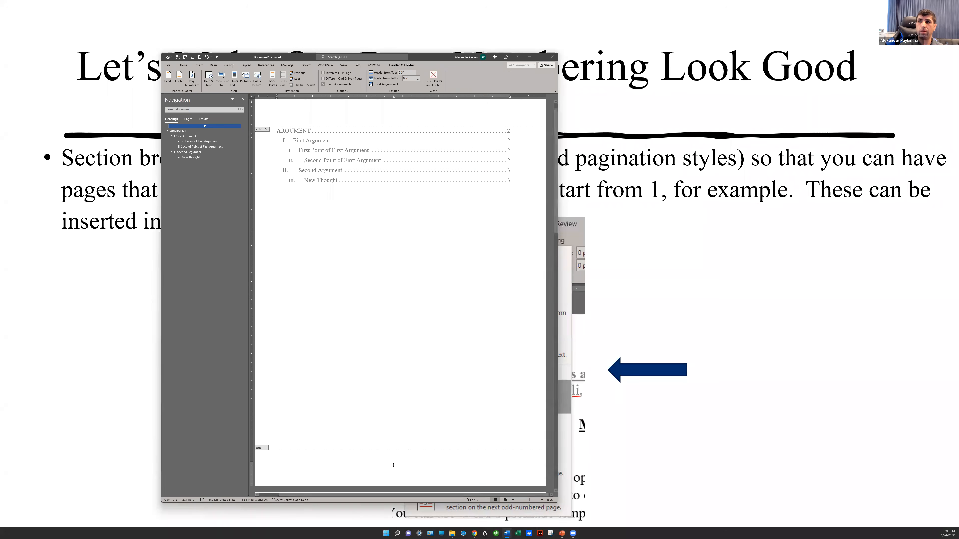
Format the contents page number as lowercase roman numerals (i, ii, iii) and close the footer
right_click(393, 465)
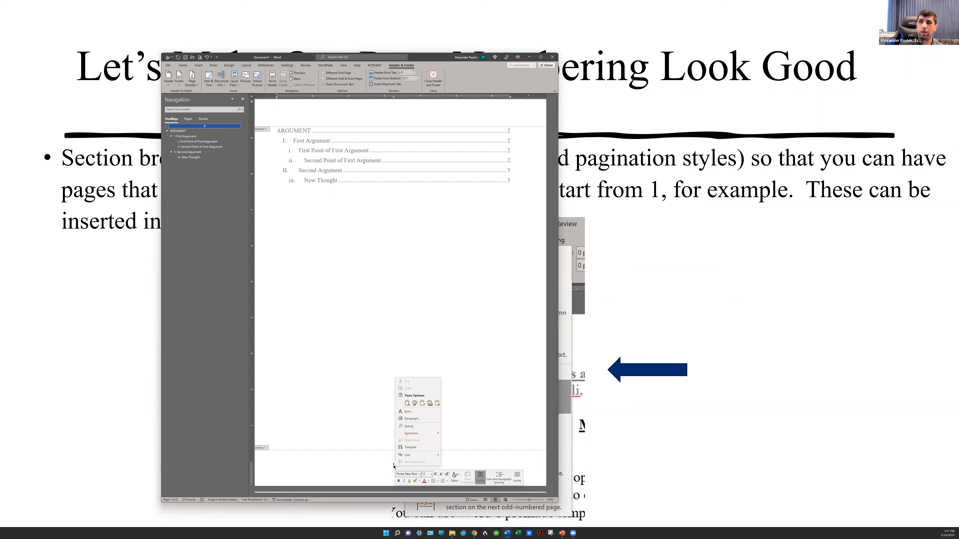
left_click(392, 464)
right_click(392, 465)
right_click(393, 467)
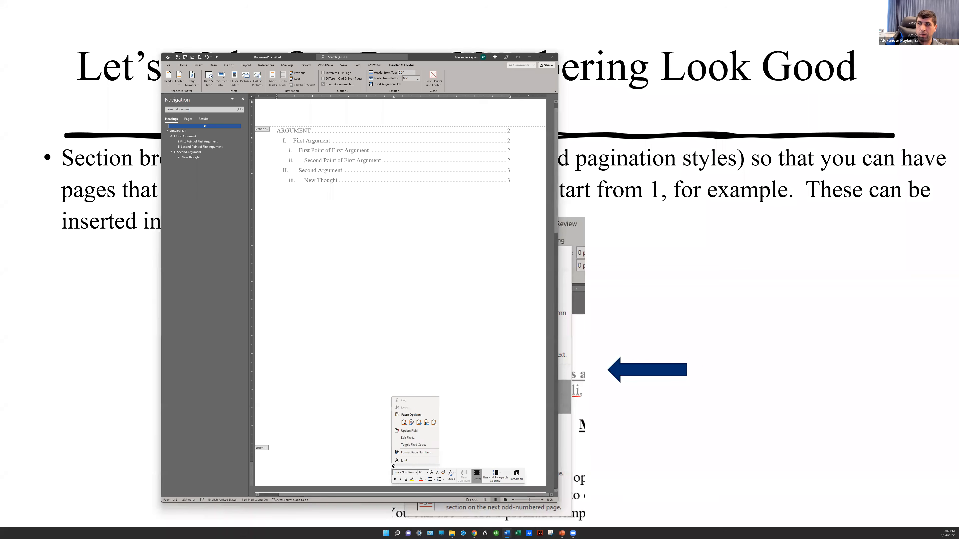
left_click(421, 452)
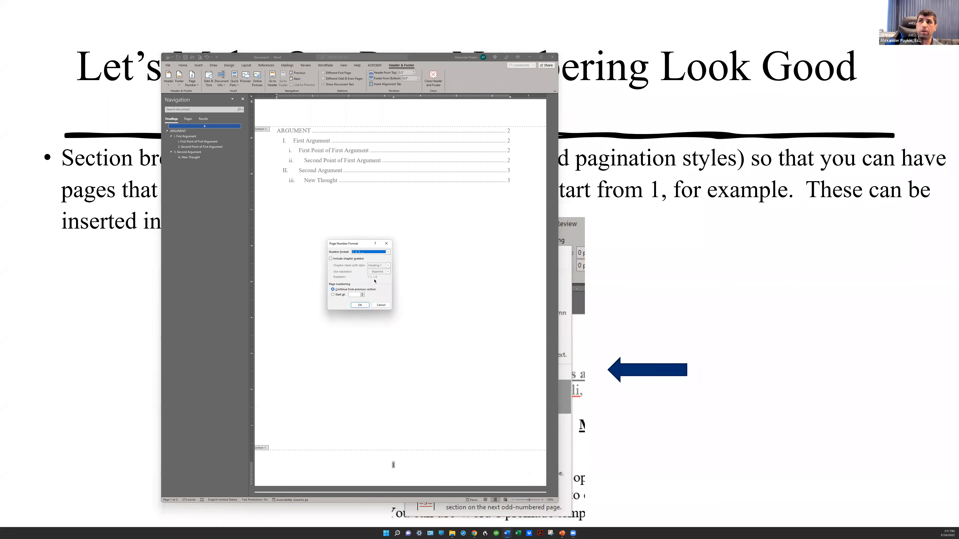
left_click(388, 252)
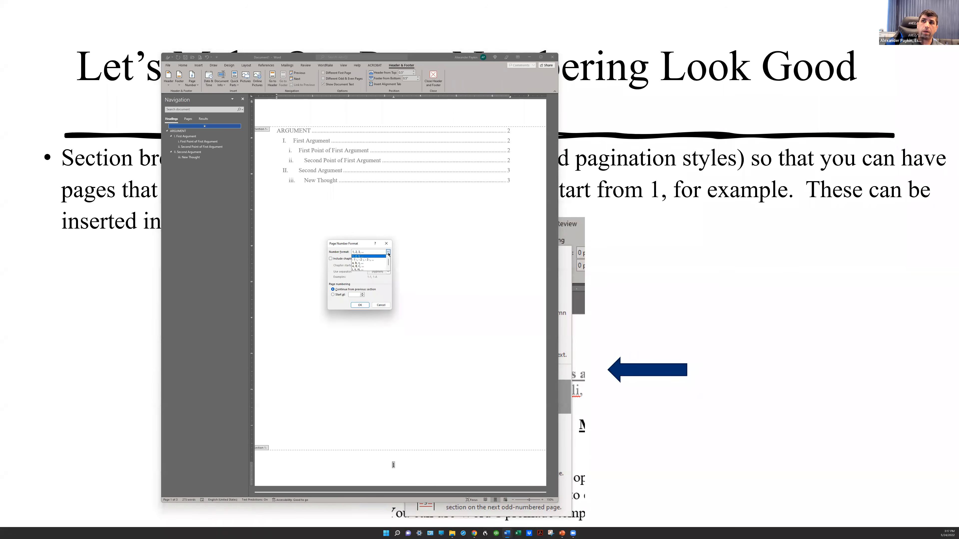
left_click(369, 269)
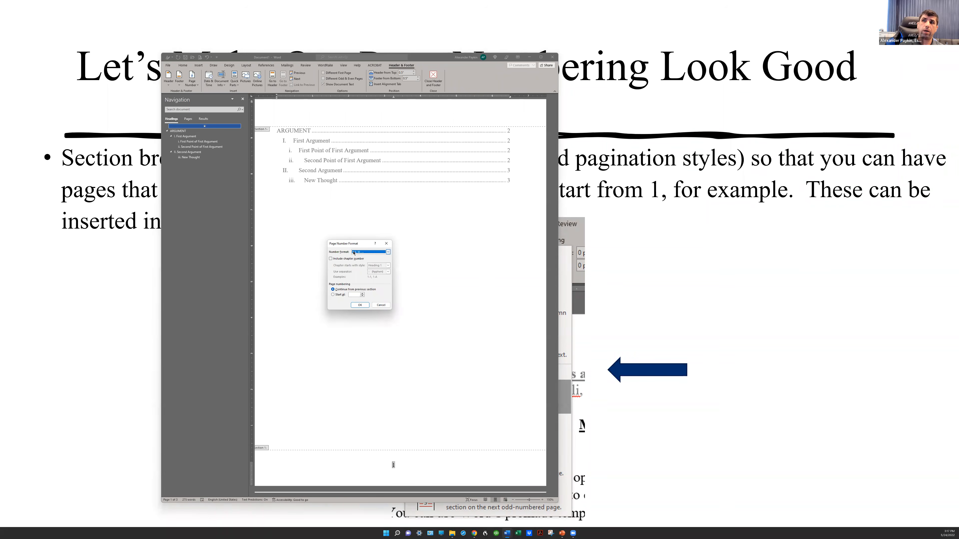
left_click(360, 305)
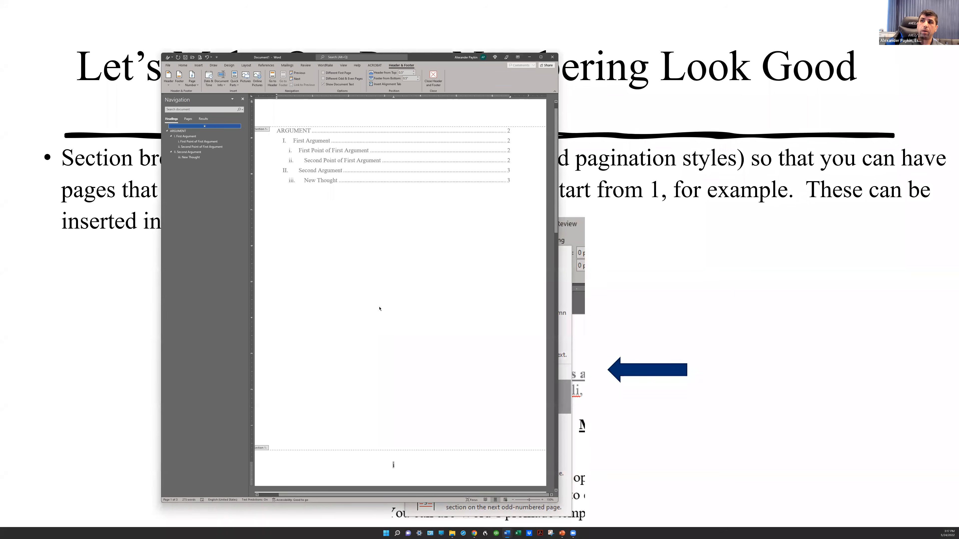
double_click(380, 309)
scroll(379, 307, "down", 10)
In the page 2 footer, format the page number as Arabic 1, 2, 3 with Start at 1
scroll(379, 307, "down", 5)
scroll(396, 373, "down", 5)
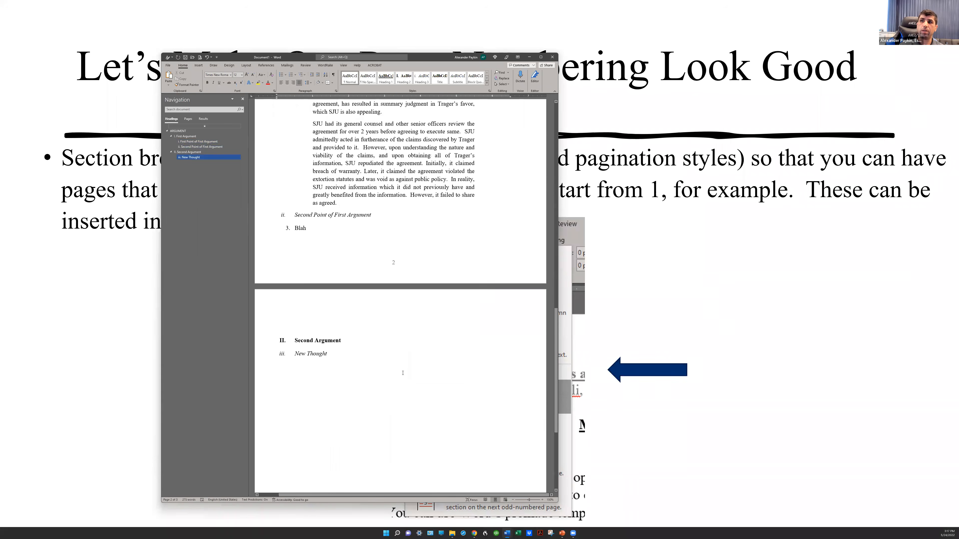
scroll(414, 373, "up", 5)
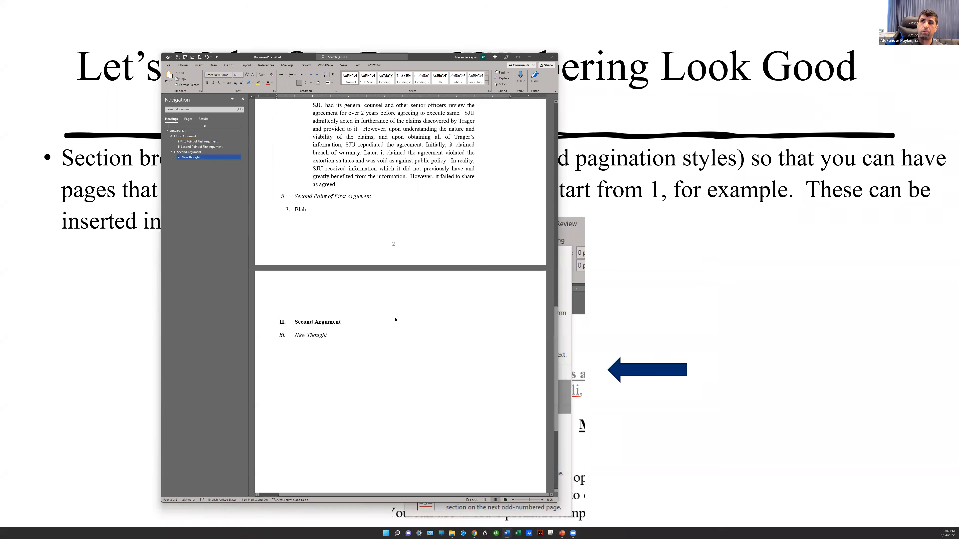
double_click(393, 353)
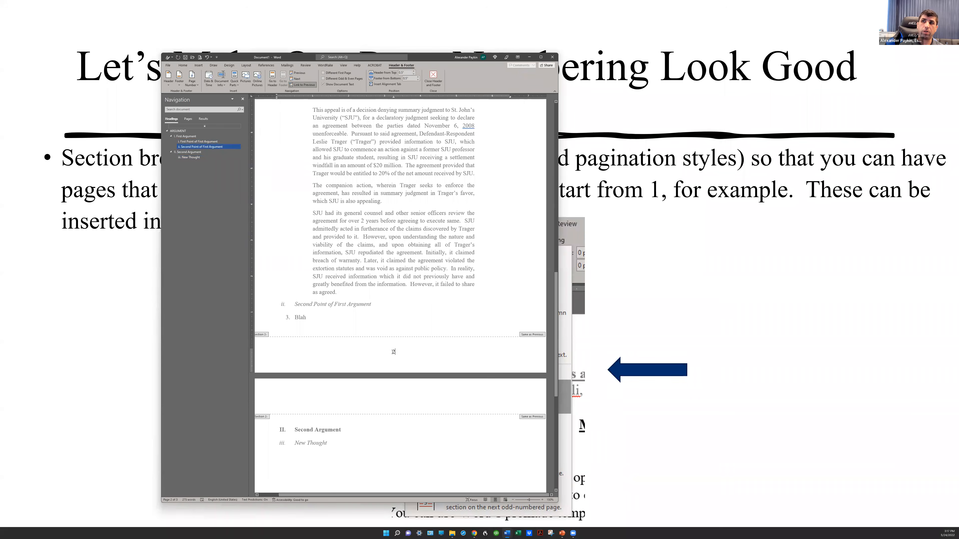
right_click(393, 351)
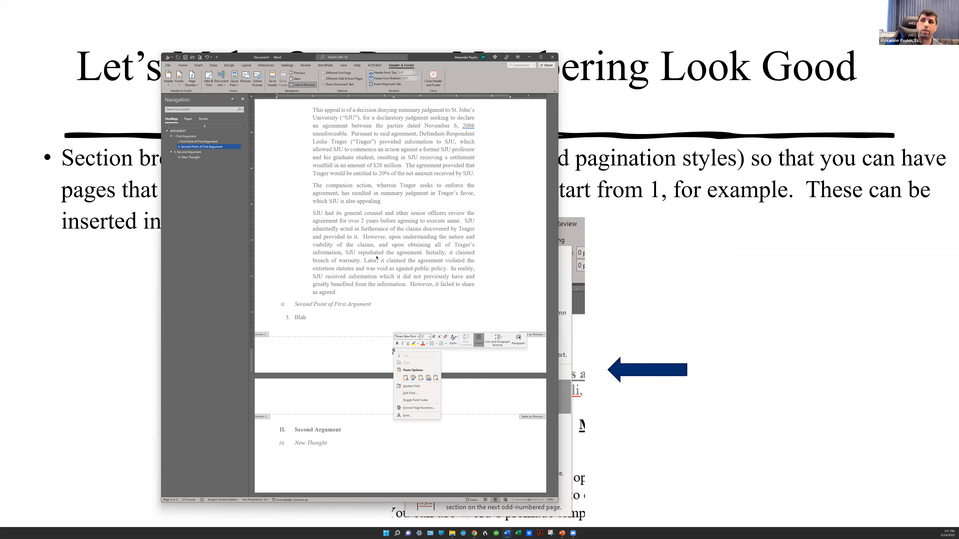
left_click(388, 348)
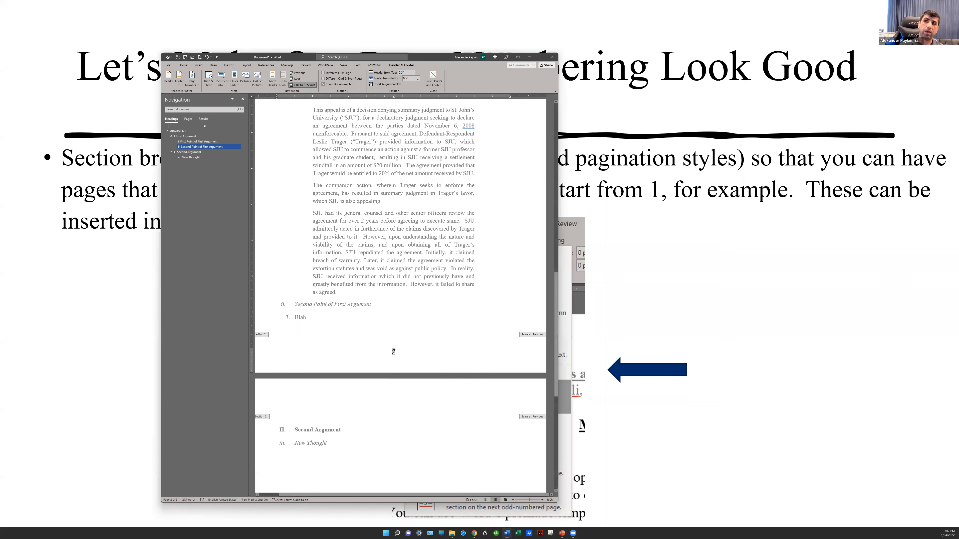
right_click(393, 351)
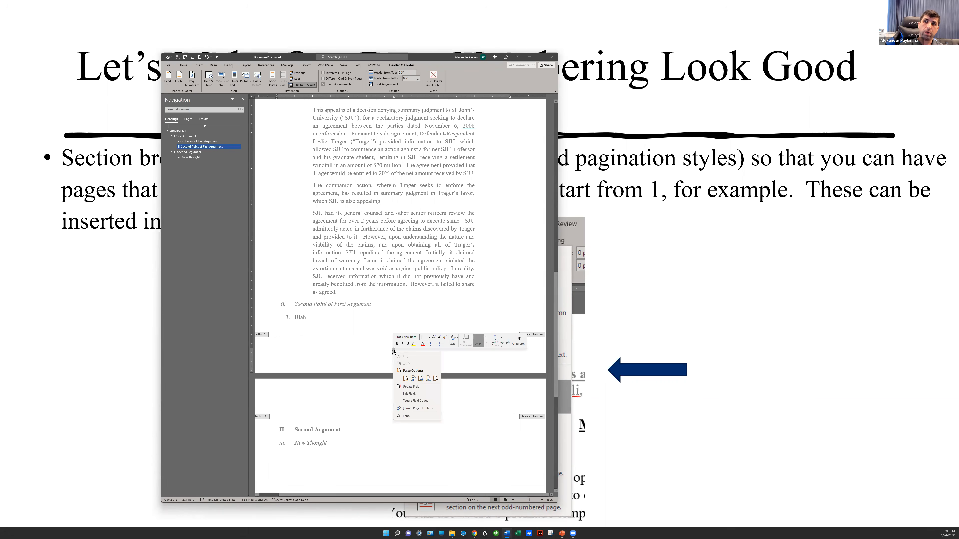
left_click(411, 408)
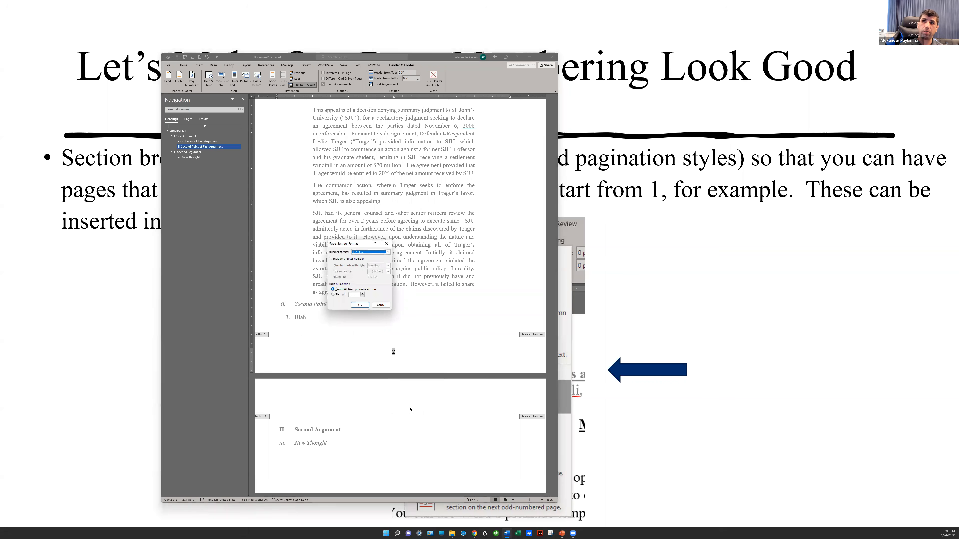
left_click(363, 252)
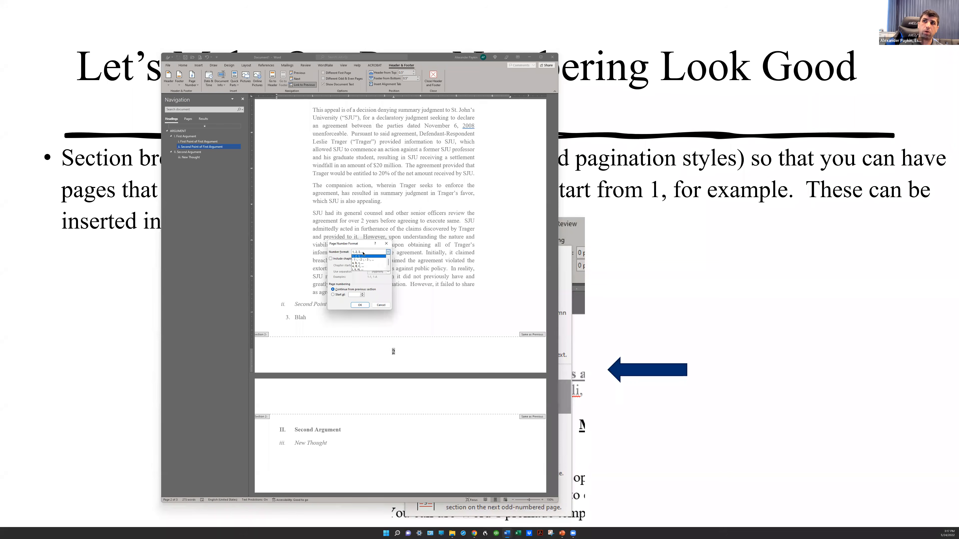
left_click(363, 253)
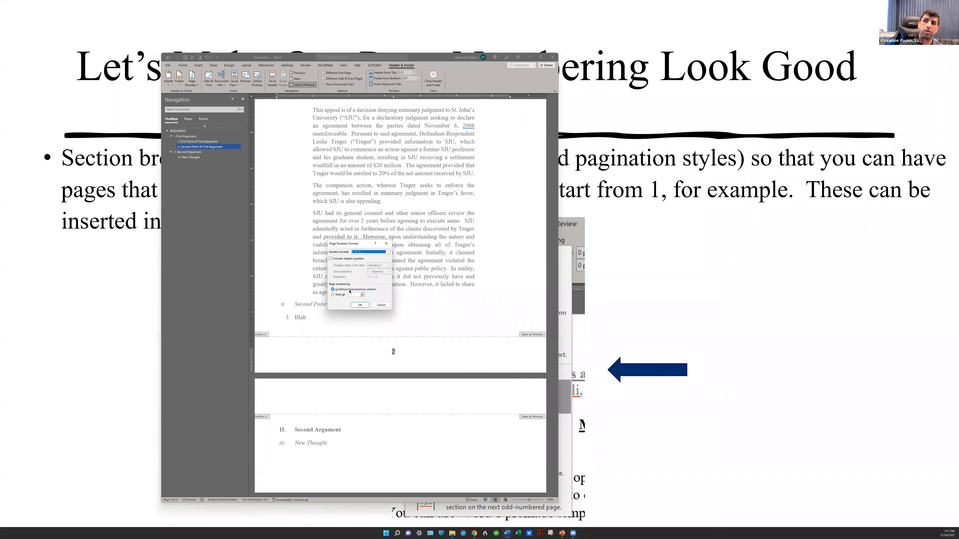
left_click(333, 294)
Apply the restarted Arabic numbering and close the footer
left_click(360, 305)
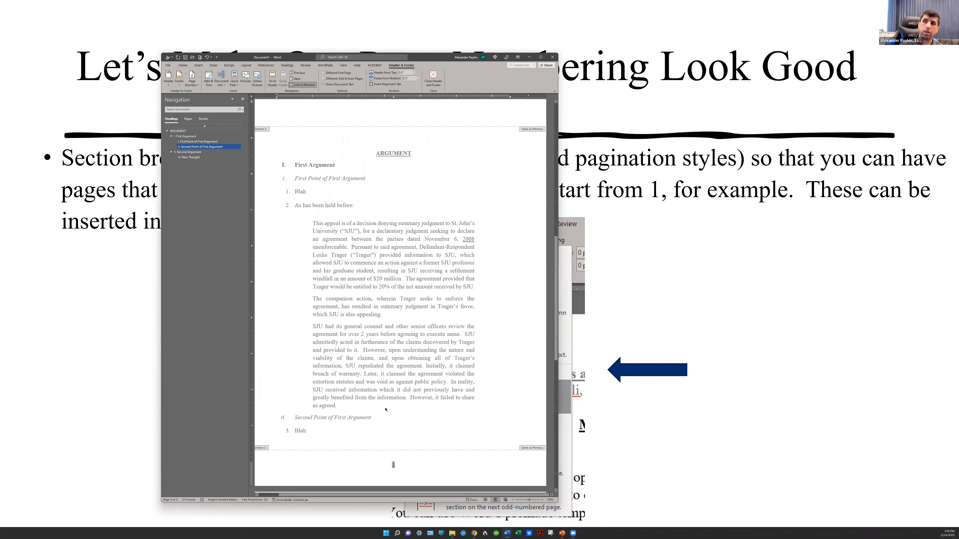
double_click(385, 409)
scroll(395, 309, "down", 4)
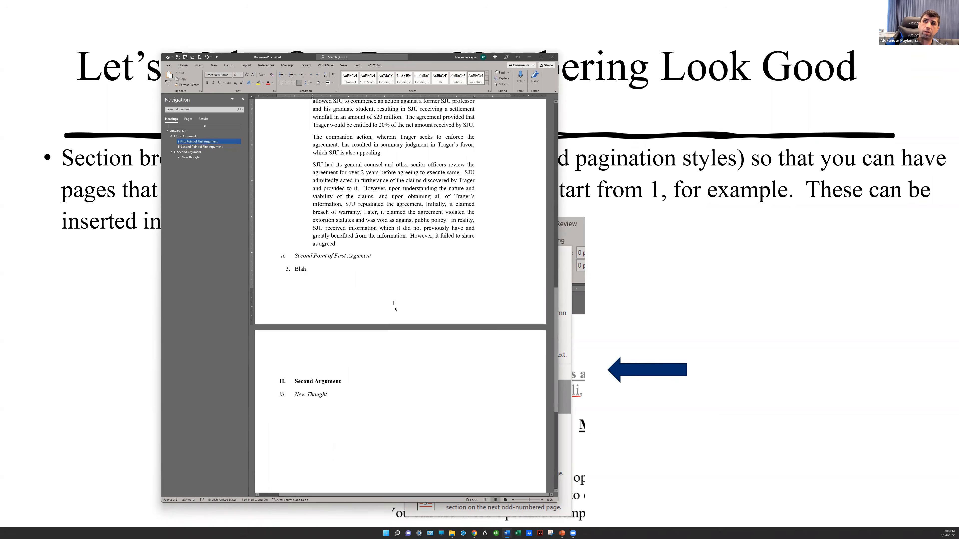
scroll(395, 309, "down", 5)
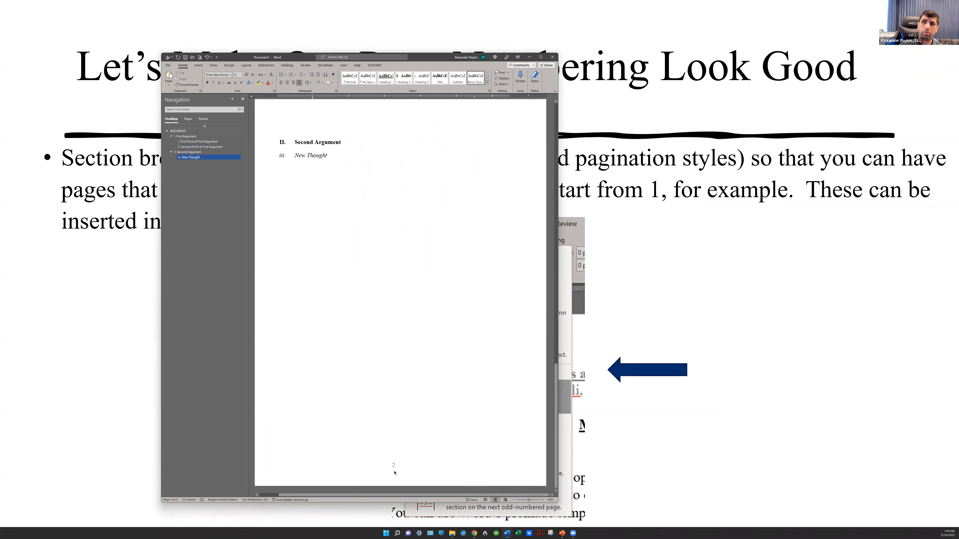
scroll(380, 468, "up", 8)
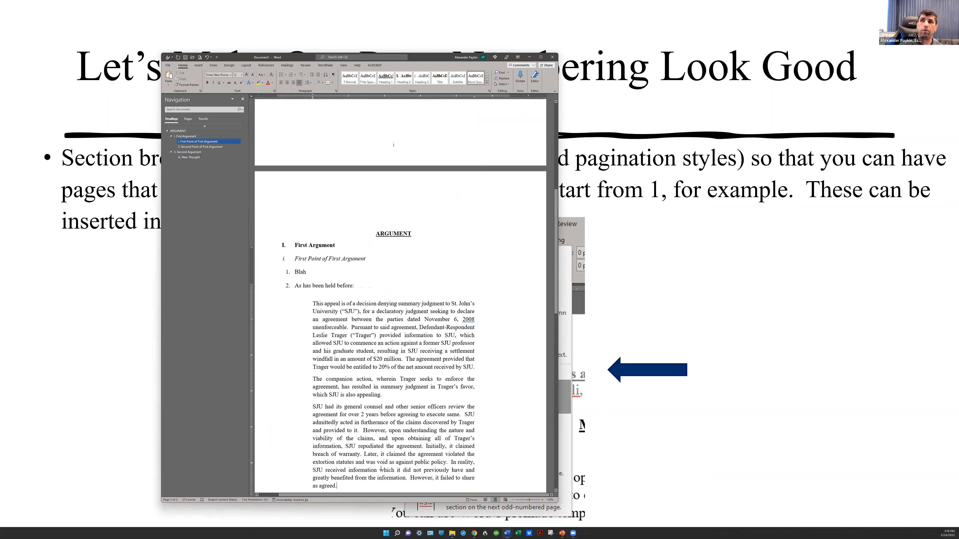
scroll(381, 469, "up", 5)
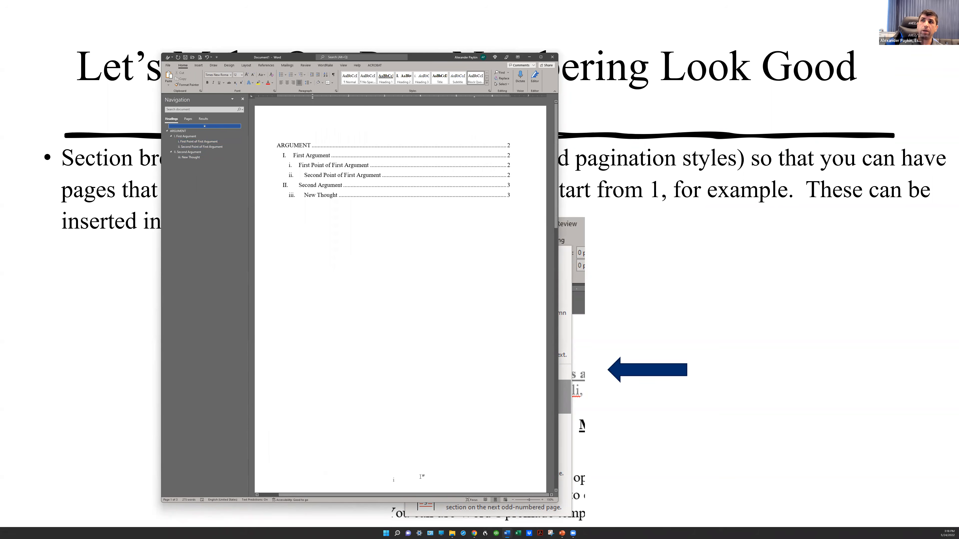
Update only the page numbers in the table of contents
left_click(310, 145)
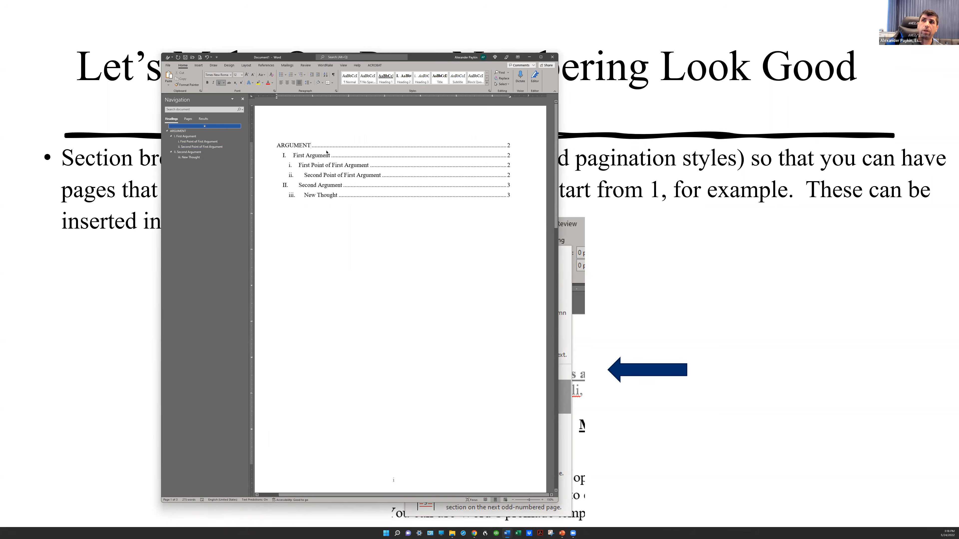
right_click(321, 159)
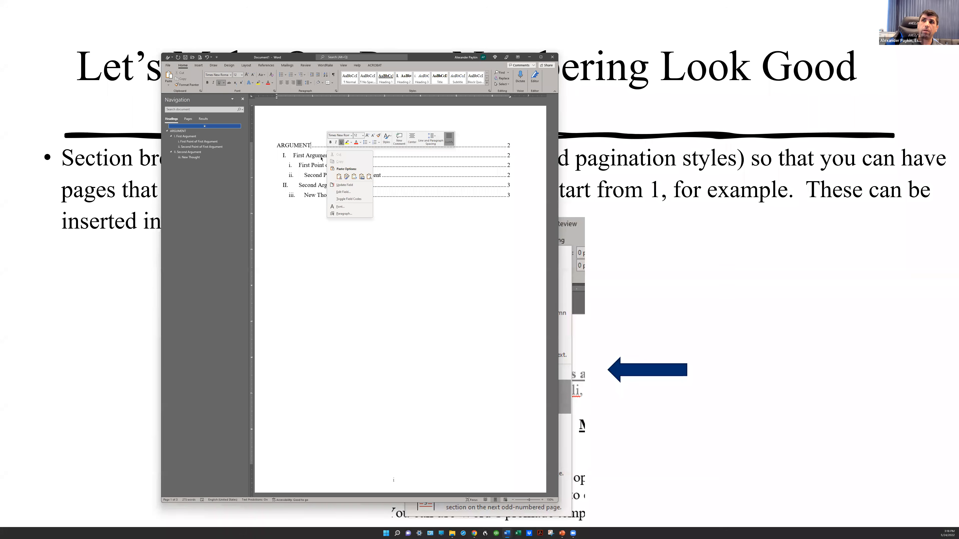
left_click(341, 185)
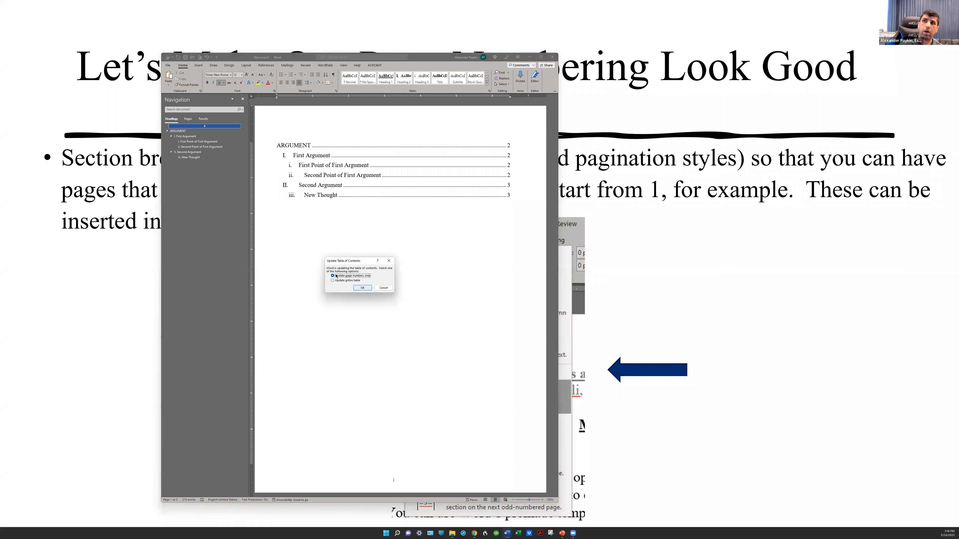
left_click(362, 289)
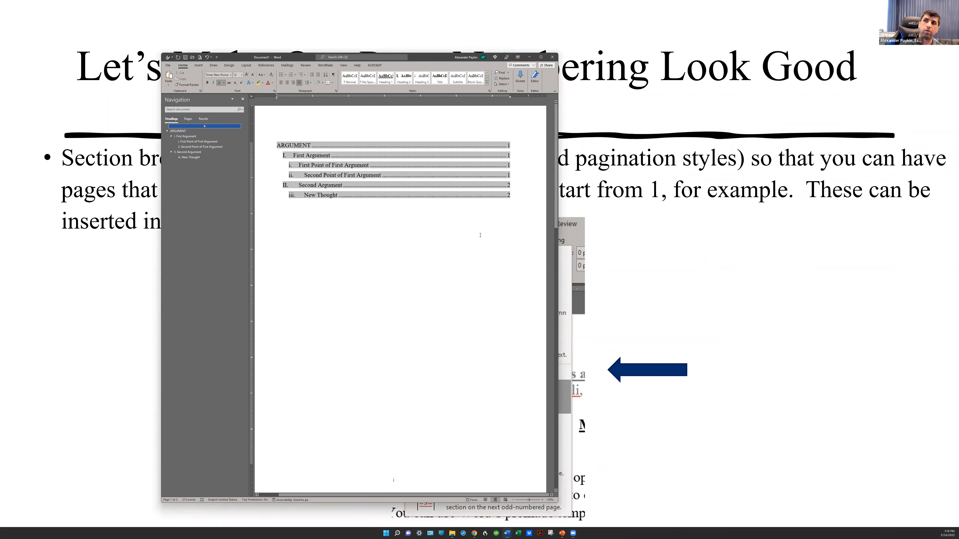
Scroll through the brief to check the new page numbers, then switch back to the slideshow
scroll(487, 233, "down", 4)
scroll(487, 233, "down", 5)
scroll(488, 233, "down", 6)
scroll(484, 232, "up", 6)
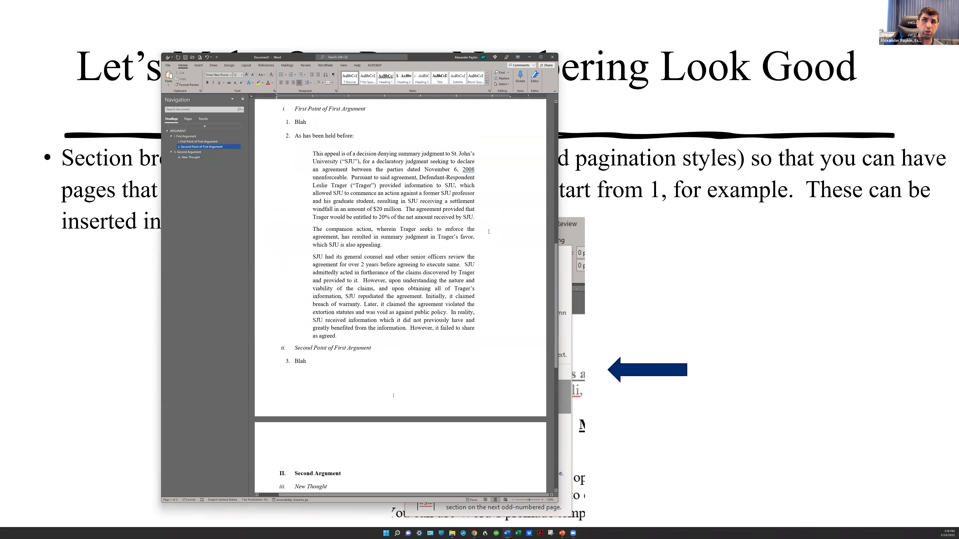
scroll(489, 231, "up", 3)
left_click_drag(556, 244, 532, 132)
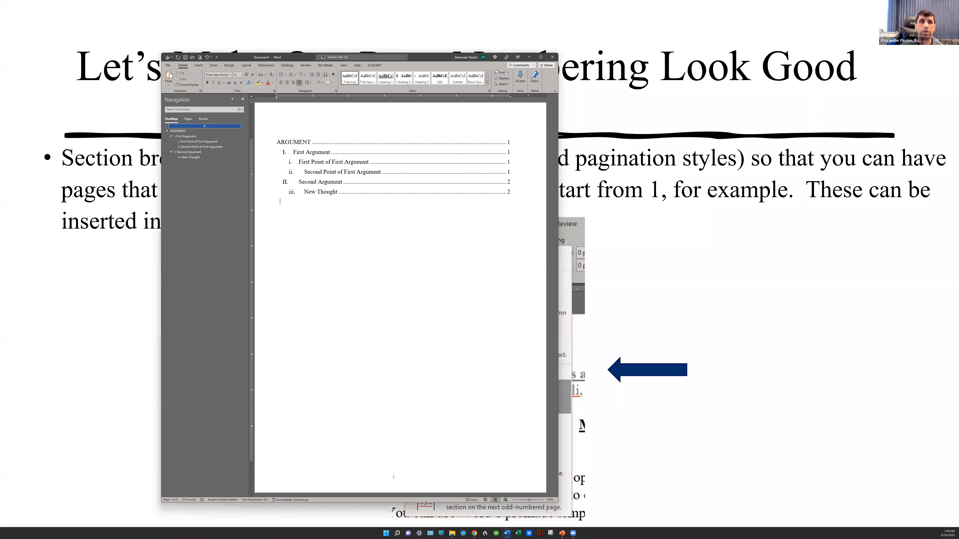
key("alt+Tab")
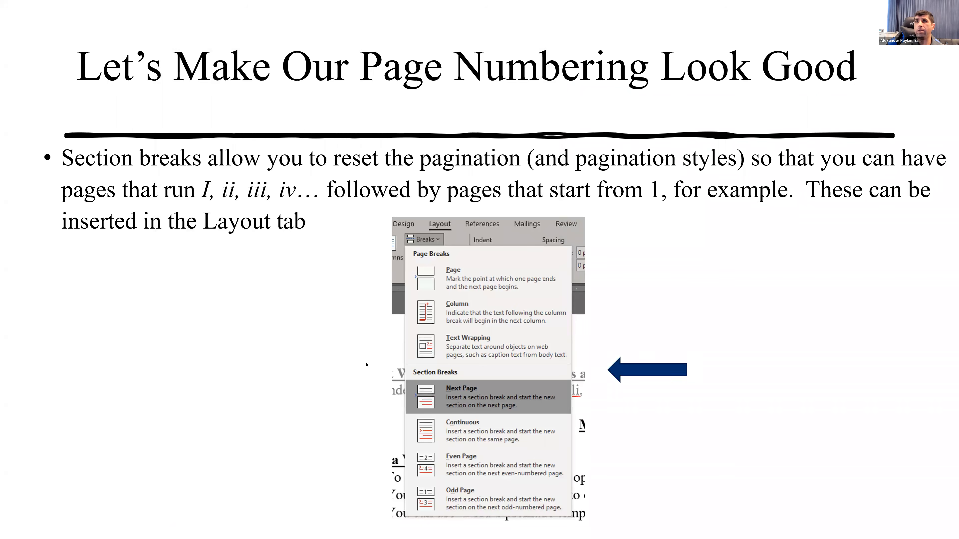
Advance the slideshow to the Mark Citation slide and bring up the sample affirmation brief in Word
left_click(358, 328)
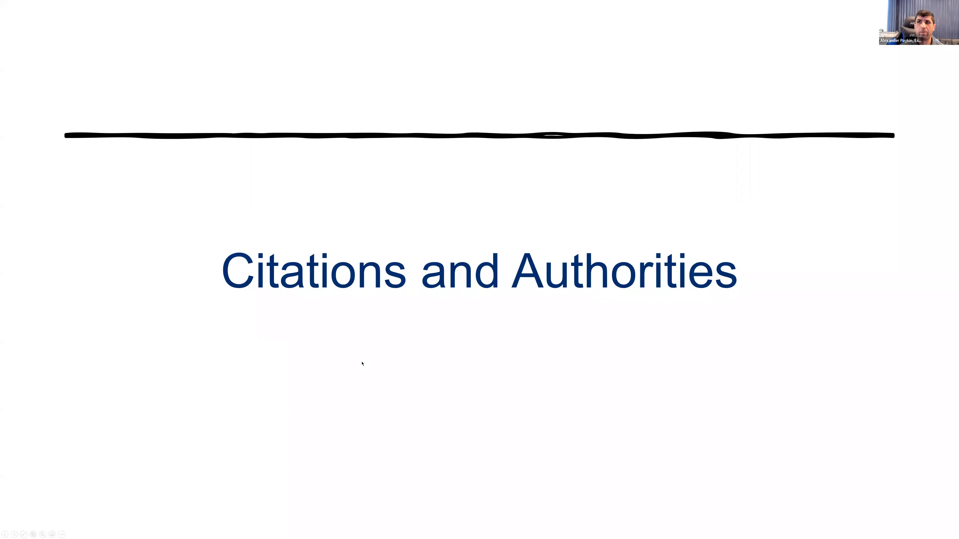
left_click(355, 368)
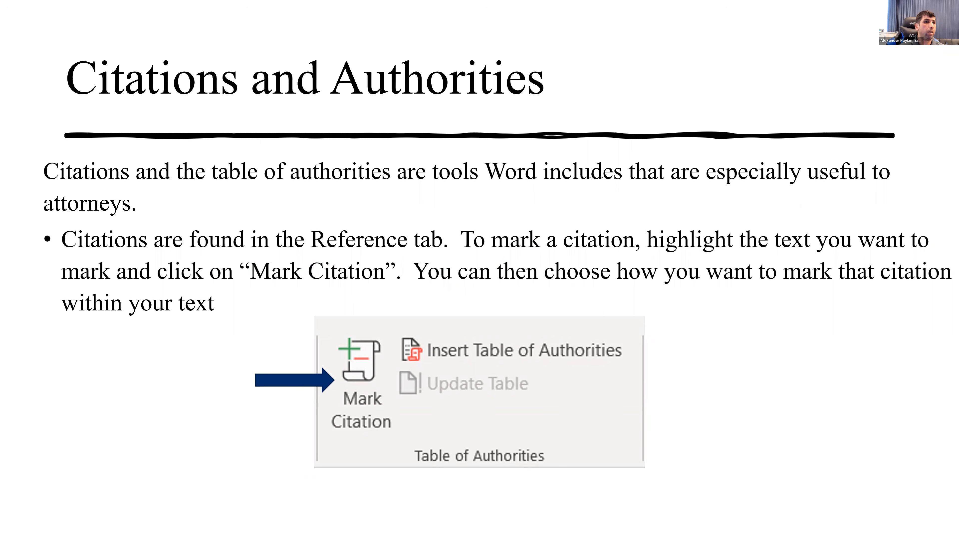
key("alt+Tab")
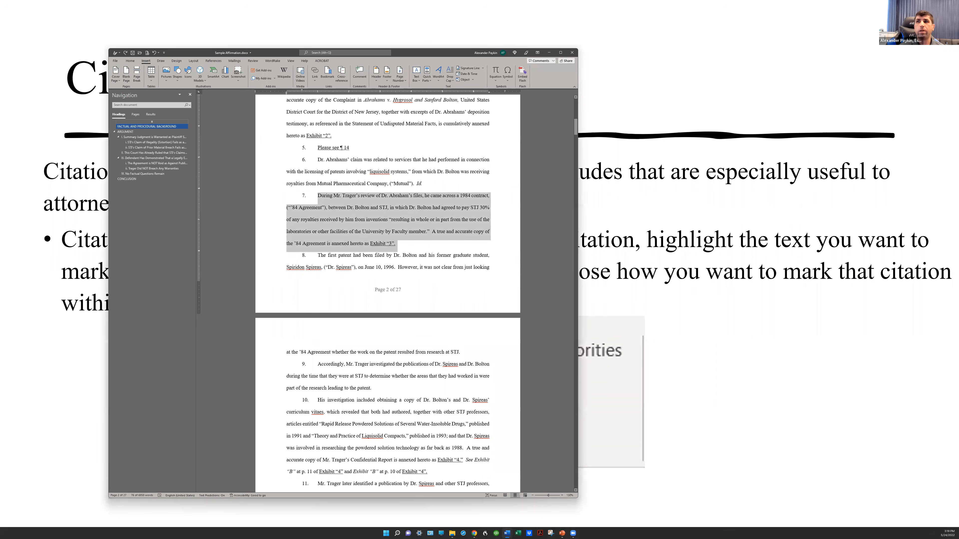
left_click(295, 234)
scroll(498, 282, "down", 1)
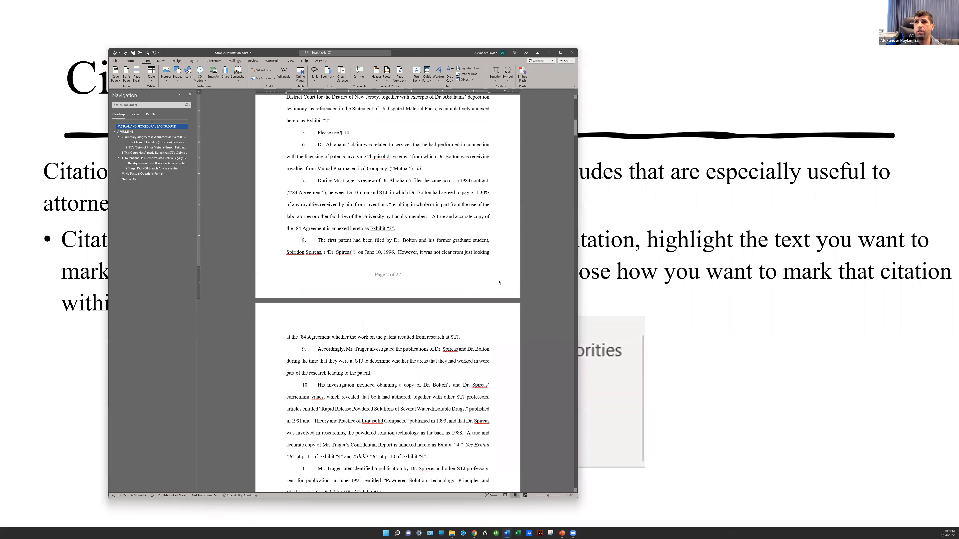
Delete the 'Please see ¶ 14' paragraph and turn on formatting marks
scroll(498, 282, "up", 2)
left_click_drag(350, 207, 306, 205)
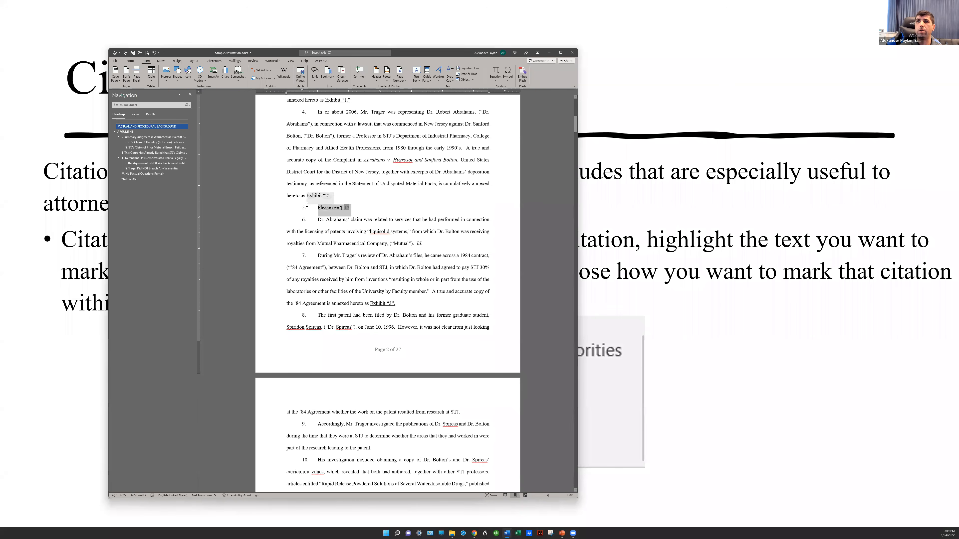
key("Delete")
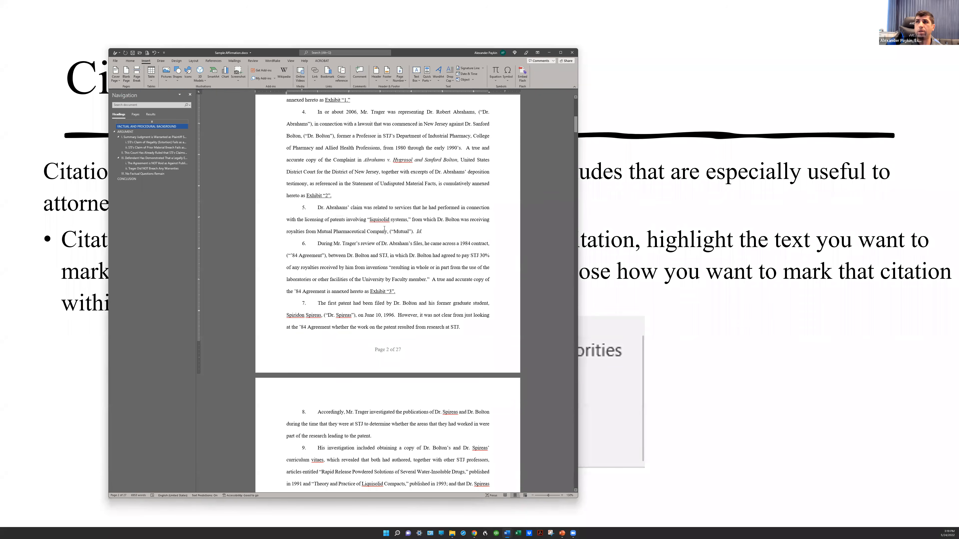
left_click(130, 61)
left_click(281, 71)
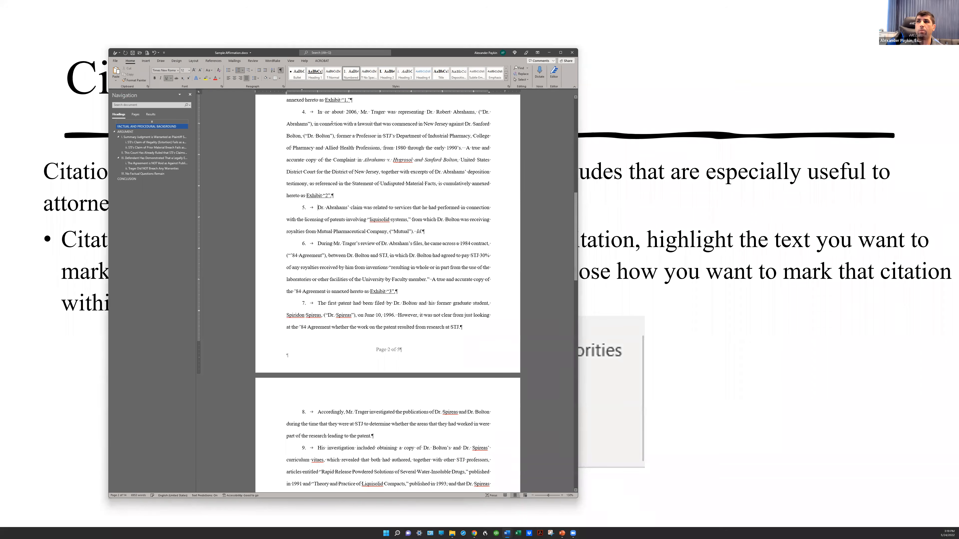
Jump through the brief's headings in the Navigation pane up to summary judgment, then minimise Word
left_click_drag(577, 129, 557, 458)
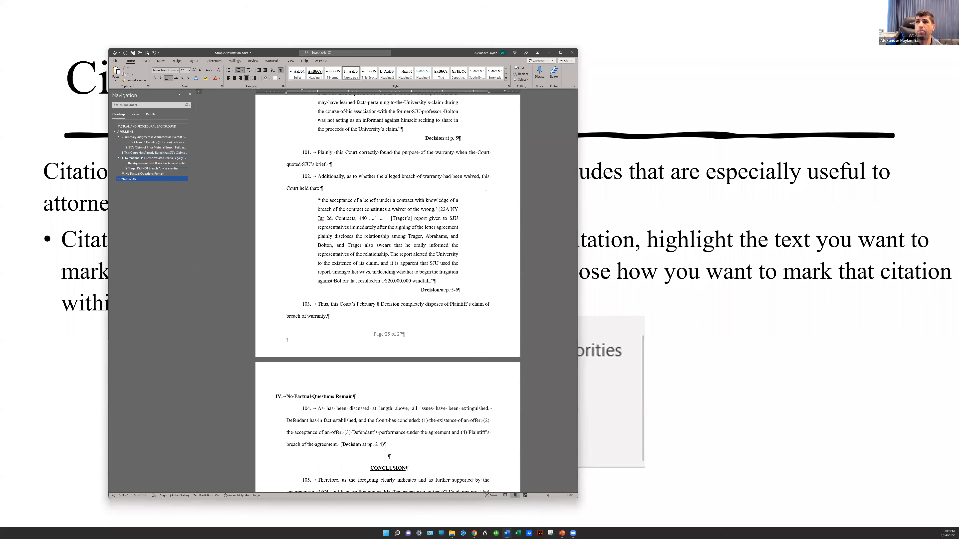
left_click(324, 171)
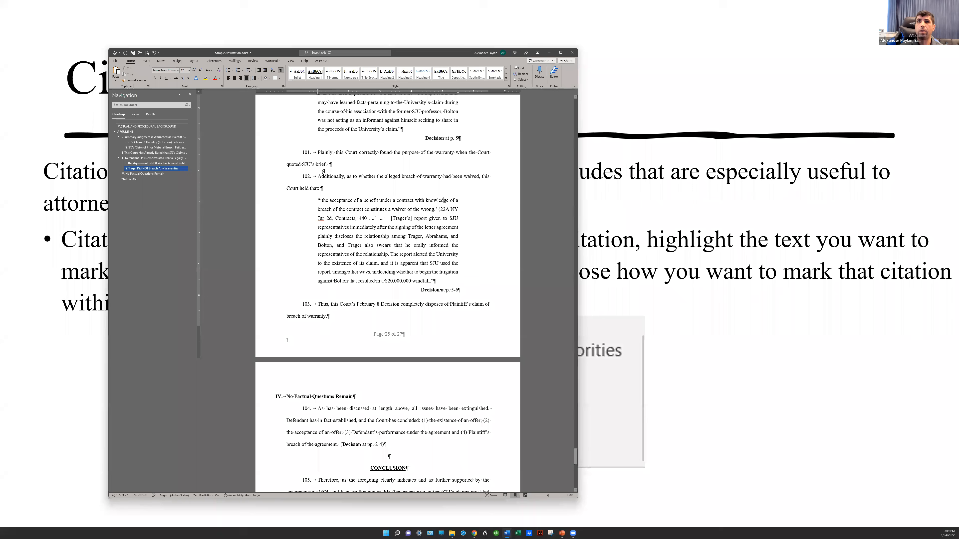
left_click(159, 163)
left_click(158, 152)
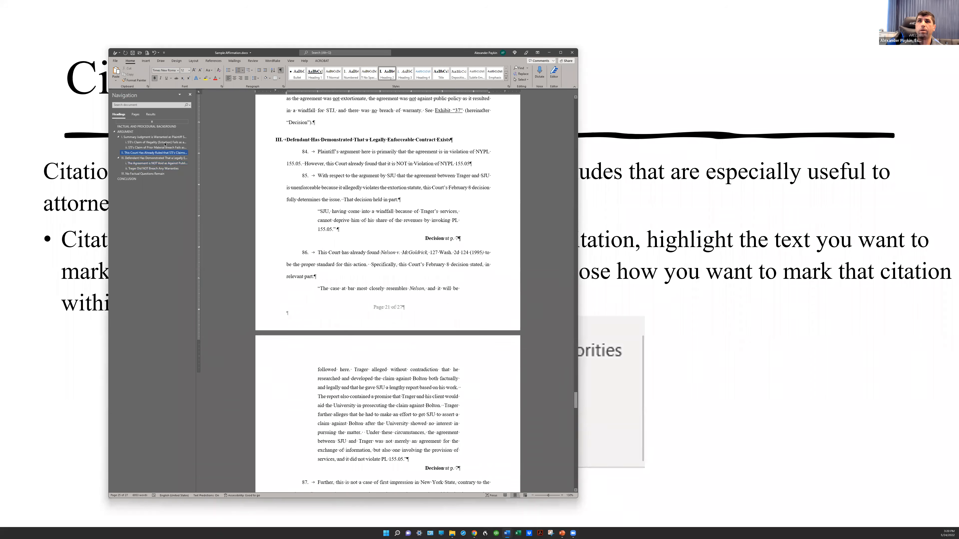
left_click(165, 147)
left_click(166, 142)
left_click(165, 137)
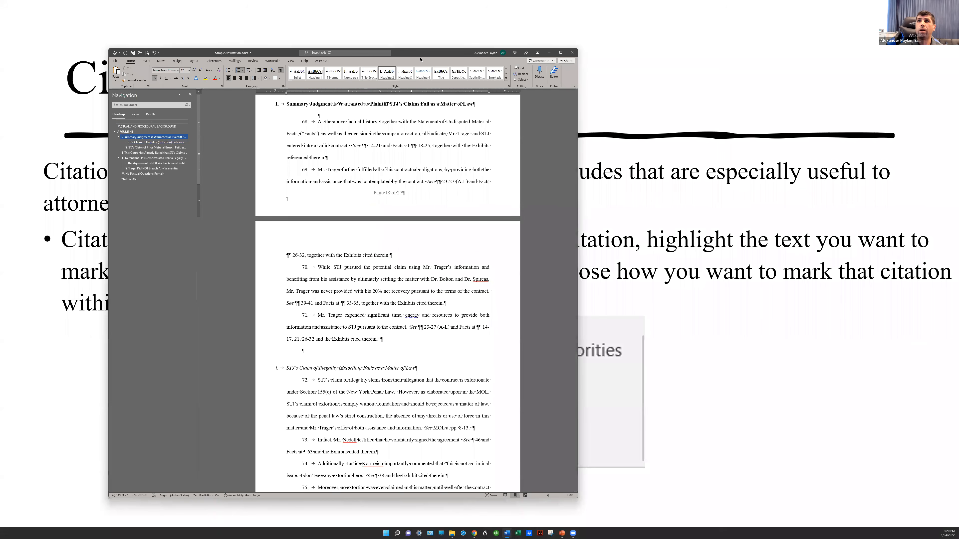
left_click(549, 52)
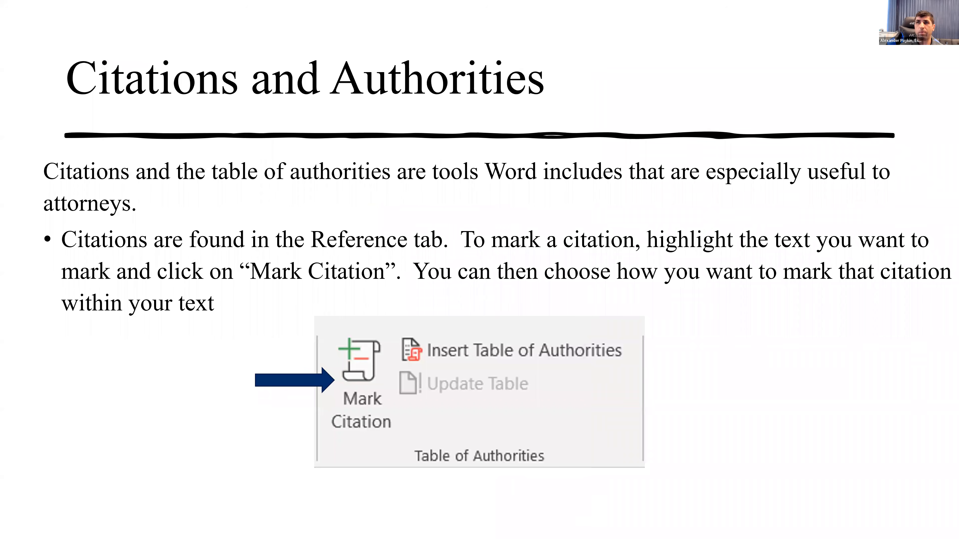
Return to Word and close the Exercise 3 document
key("alt+Tab")
key("super+e")
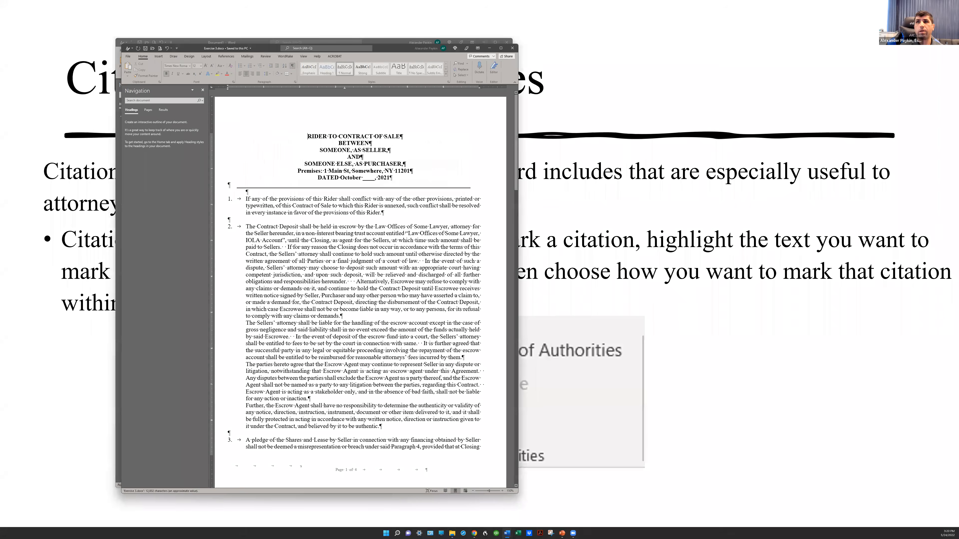
left_click(512, 48)
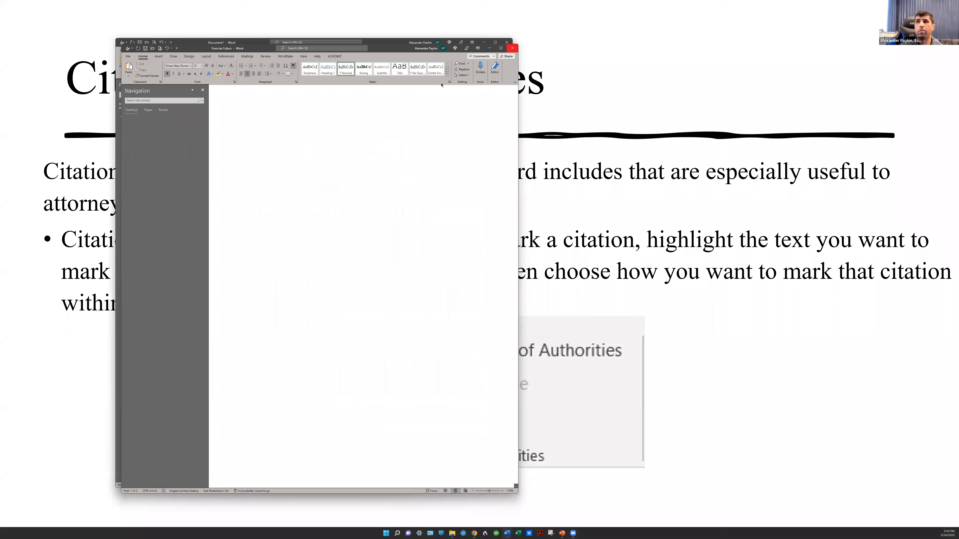
Scroll to the ARGUMENT page and place the cursor at the end of the block quote
scroll(331, 254, "down", 10)
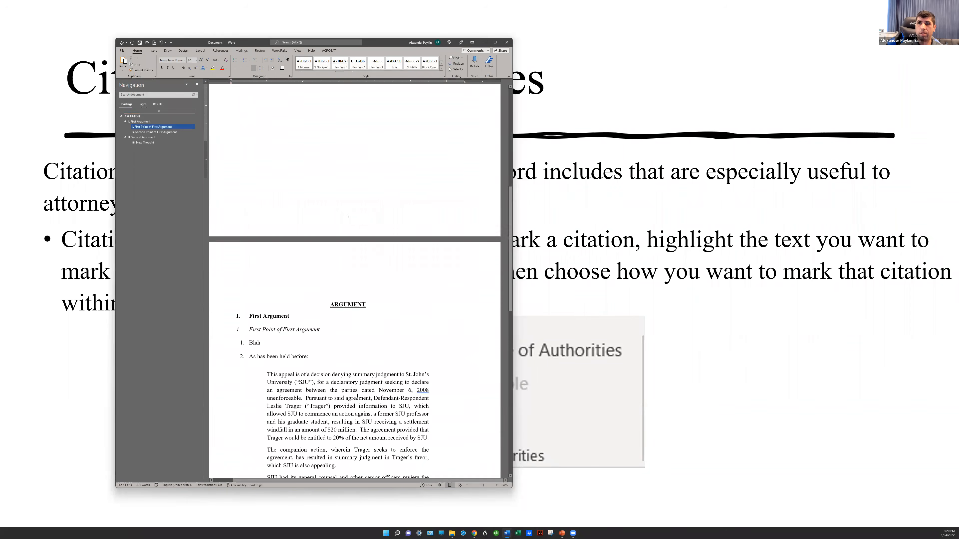
left_click(309, 303)
scroll(288, 419, "down", 2)
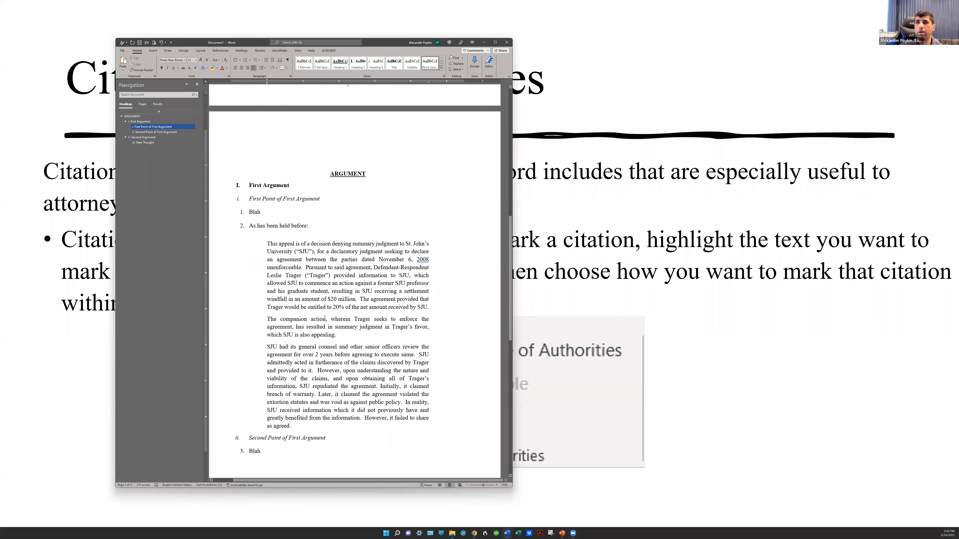
key("Return")
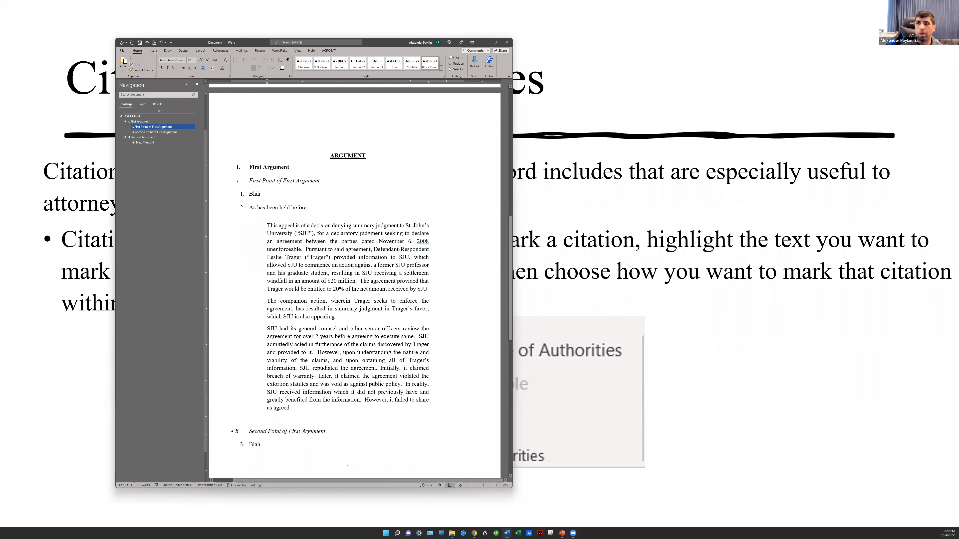
key("Left")
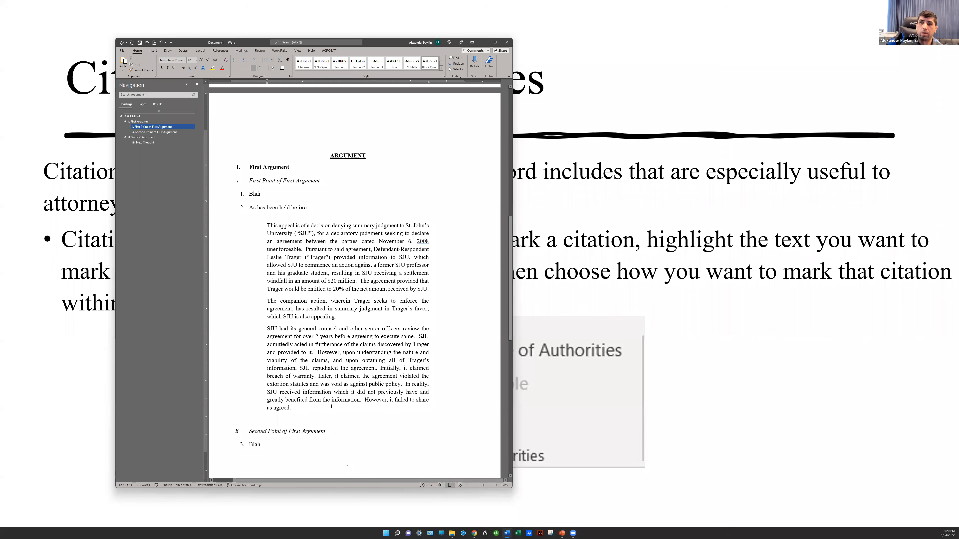
Add 'See Joe v. Shmoe, 123 A.D.2d 205 (2001)' with the case name italicised, then select the citation
type("See.")
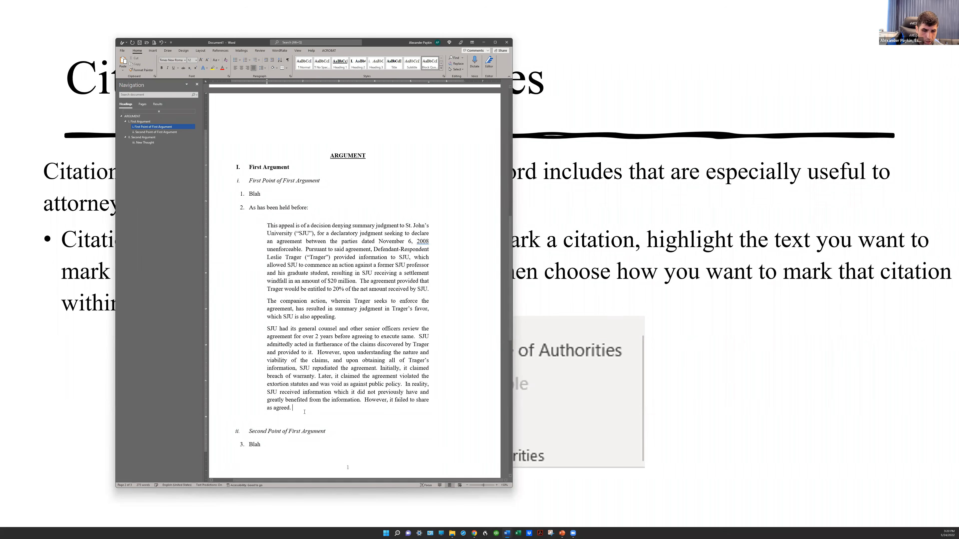
type(" Jo")
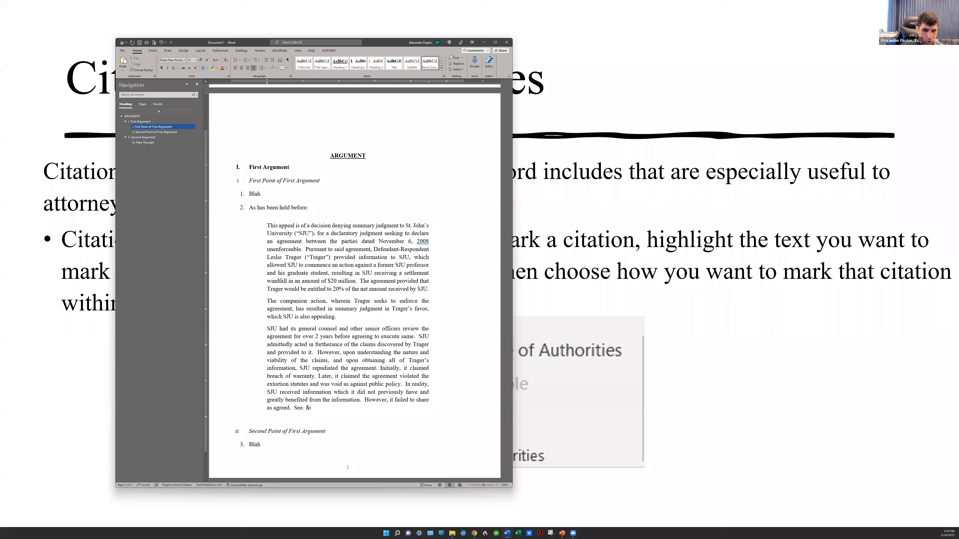
type("e v. Shmoe (123")
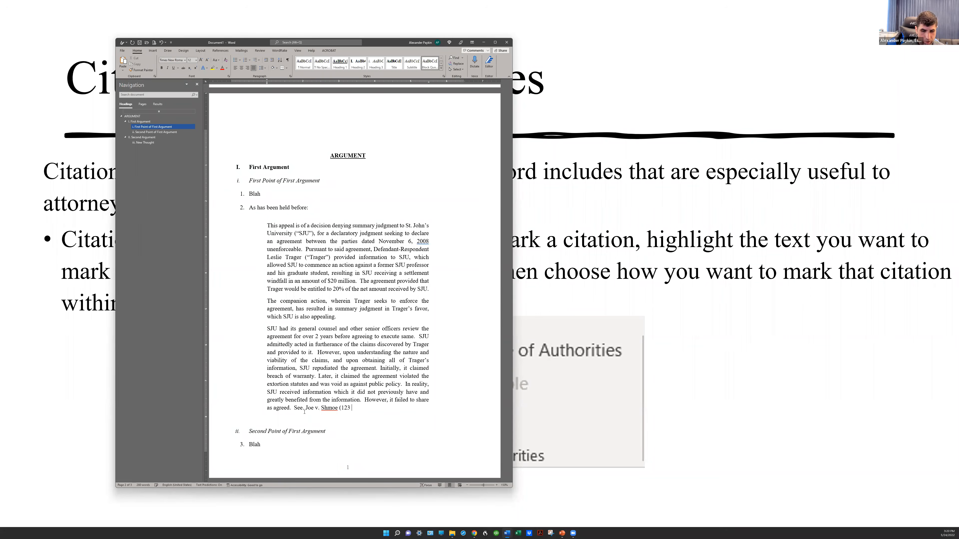
type(" A.D.2d ")
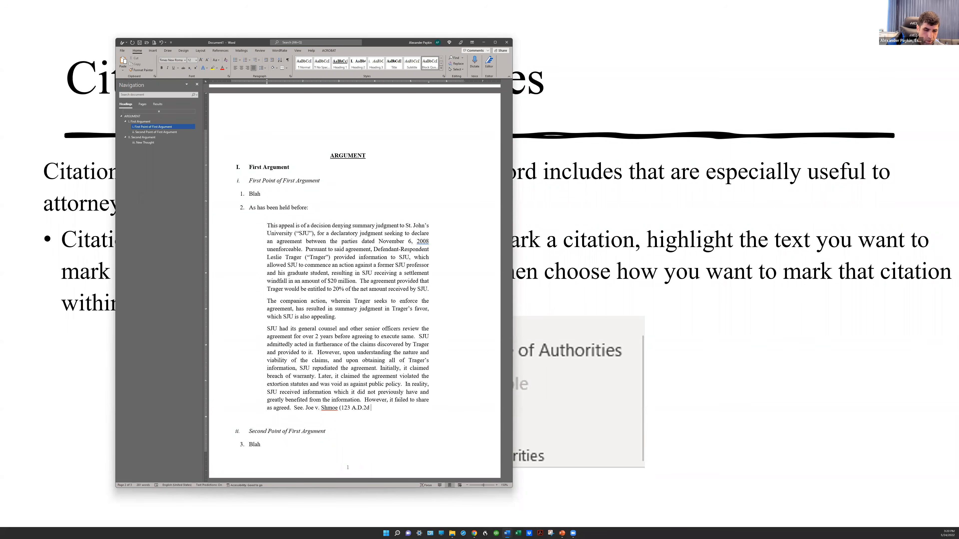
type("205")
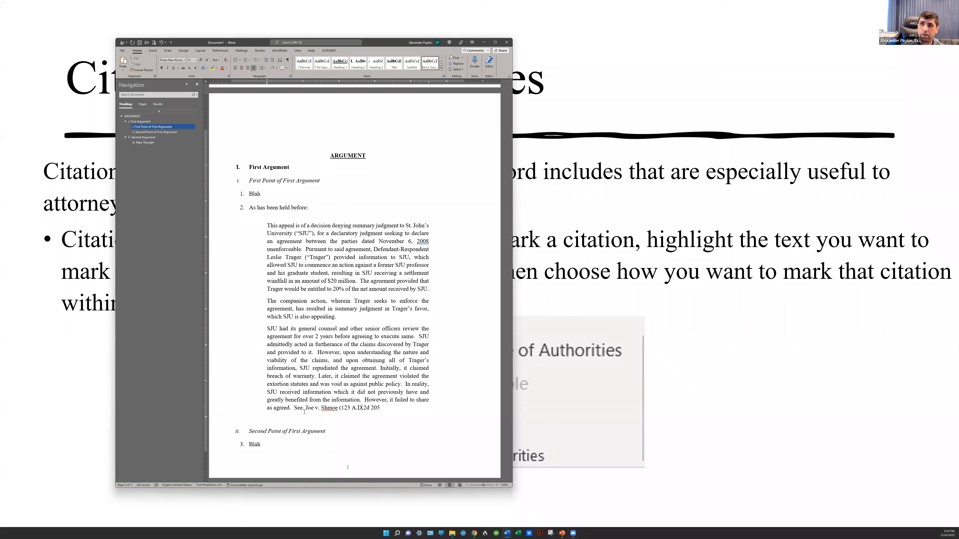
key("BackSpace")
key("BackSpace")
type(", ")
type(" (2001")
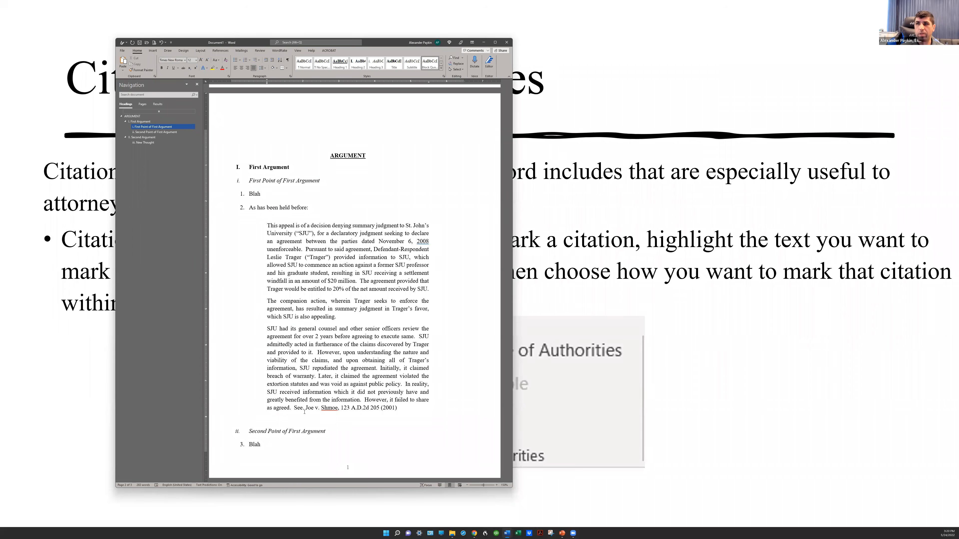
left_click_drag(306, 408, 332, 410)
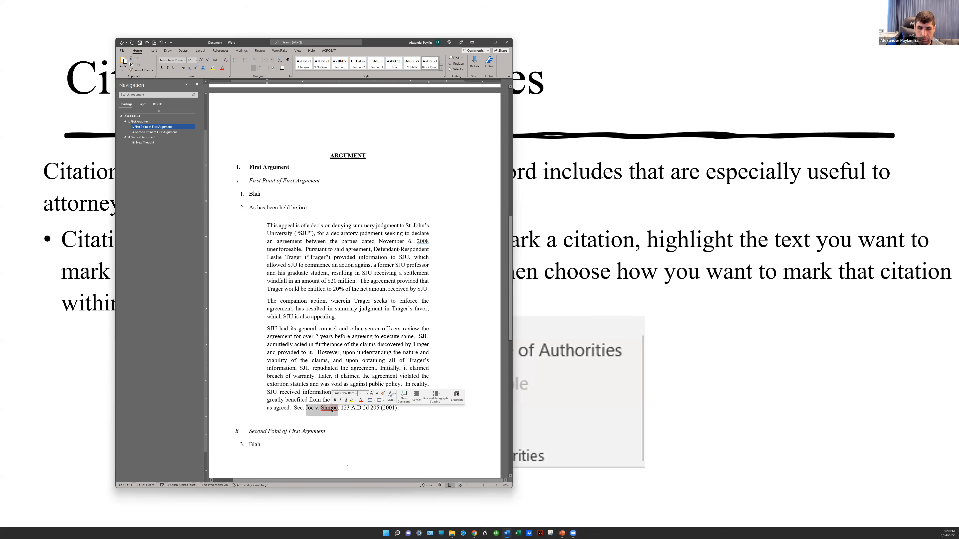
key("ctrl+i")
left_click(398, 411)
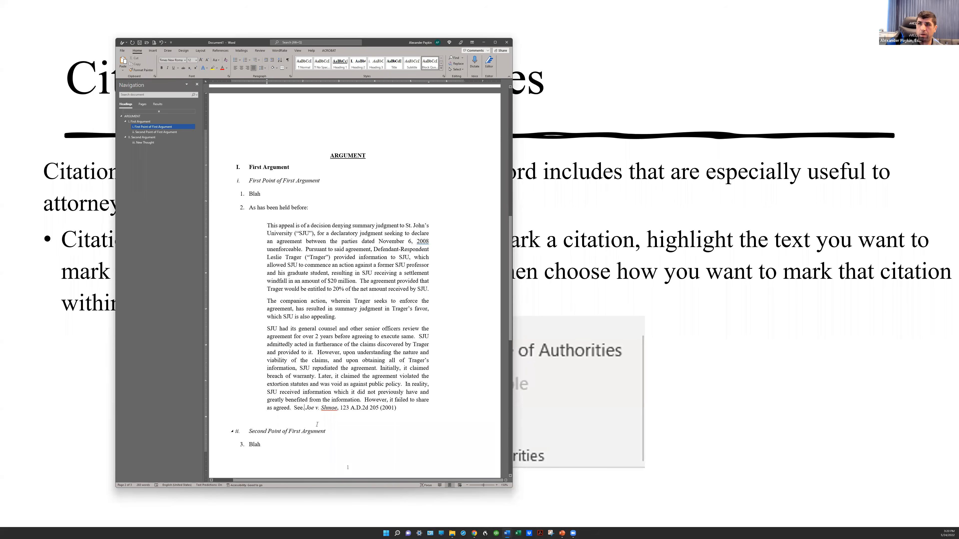
key("BackSpace")
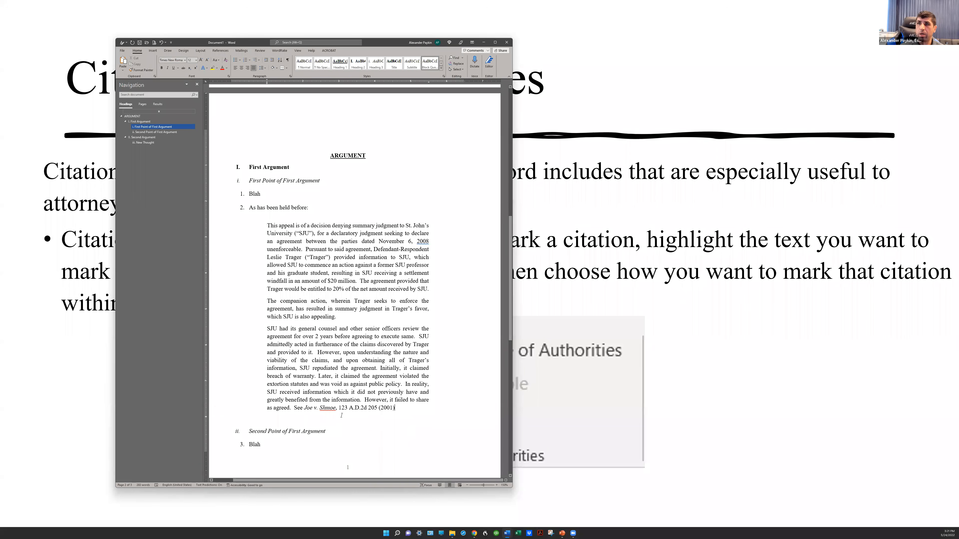
left_click_drag(314, 409, 395, 409)
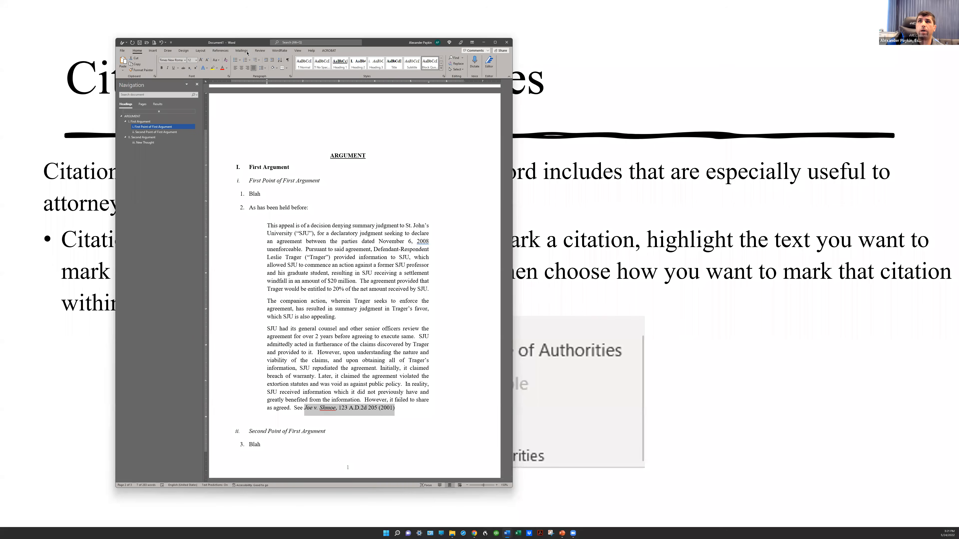
Open Mark Citation for the Joe v. Shmoe citation and review its long and short citation text
left_click(222, 51)
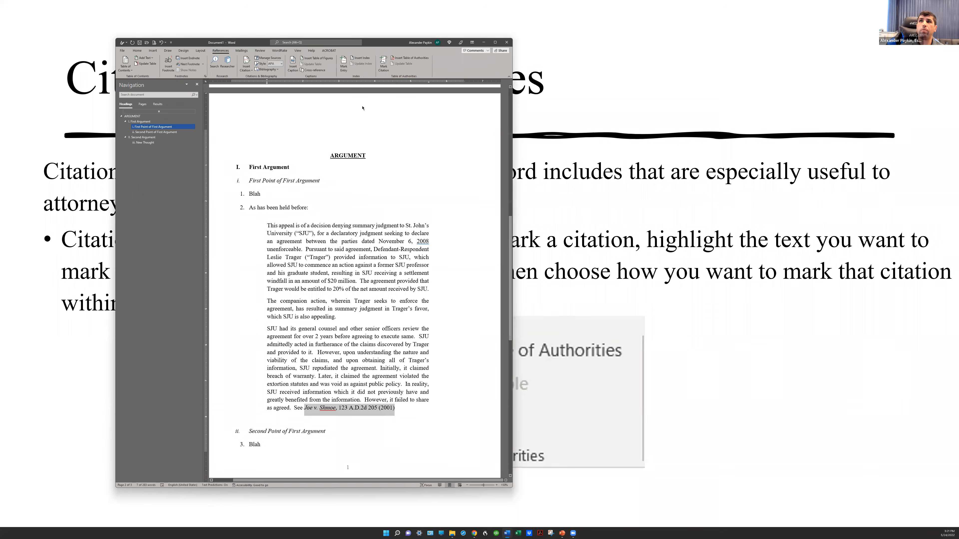
scroll(316, 98, "down", 10)
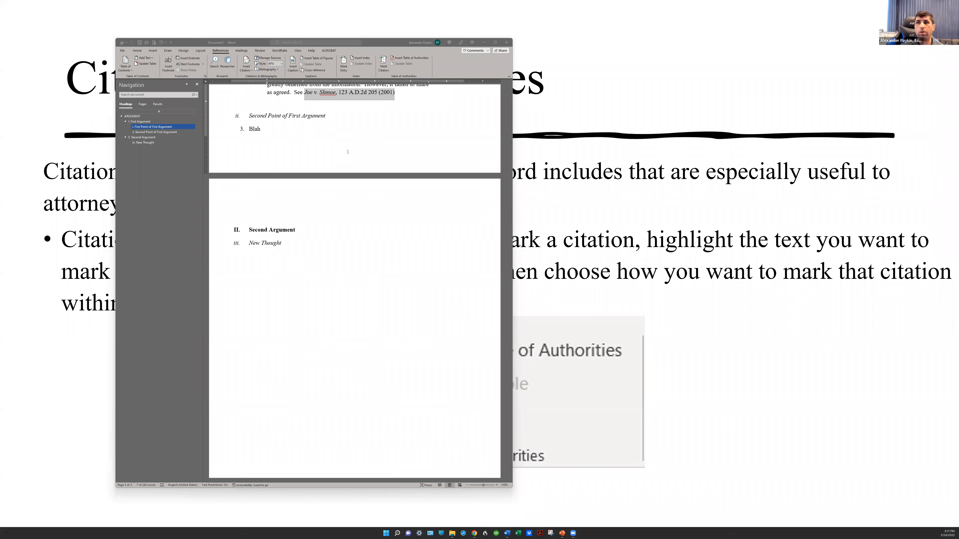
left_click_drag(0, 206, 374, 205)
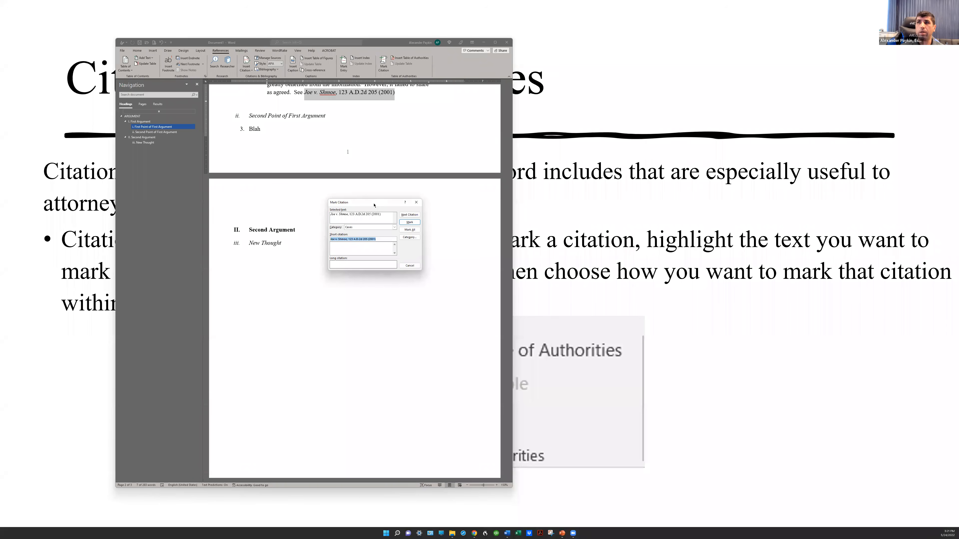
left_click_drag(330, 216, 389, 213)
left_click(382, 217)
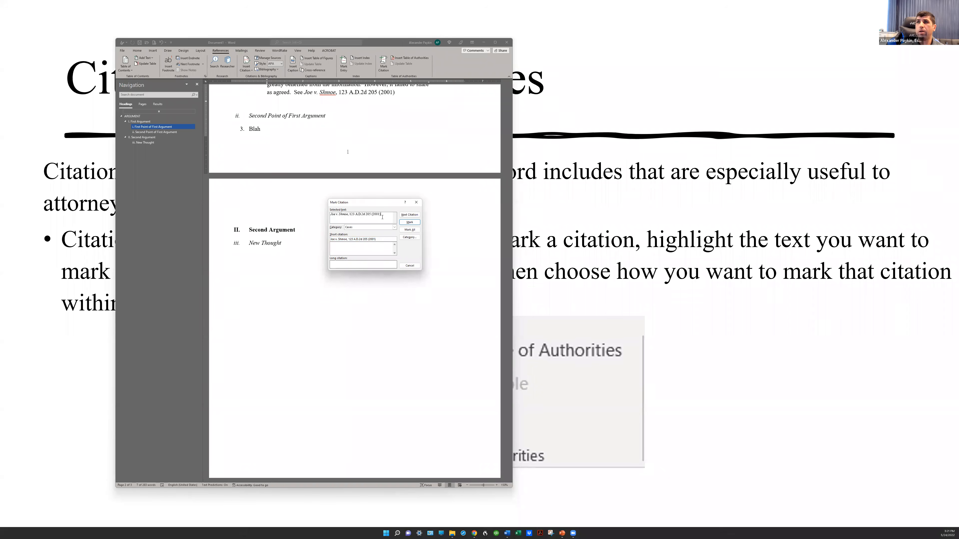
left_click(335, 238)
left_click(385, 240)
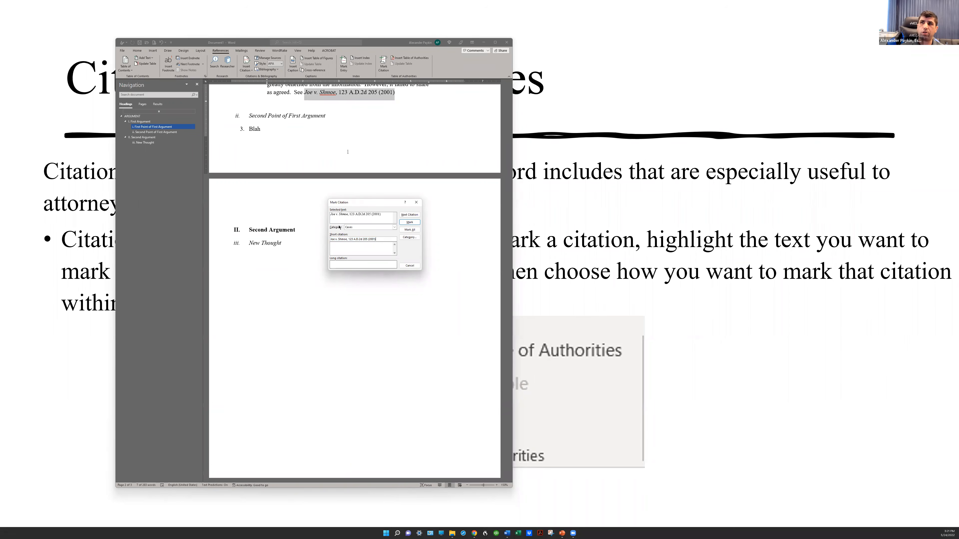
left_click_drag(330, 239, 379, 242)
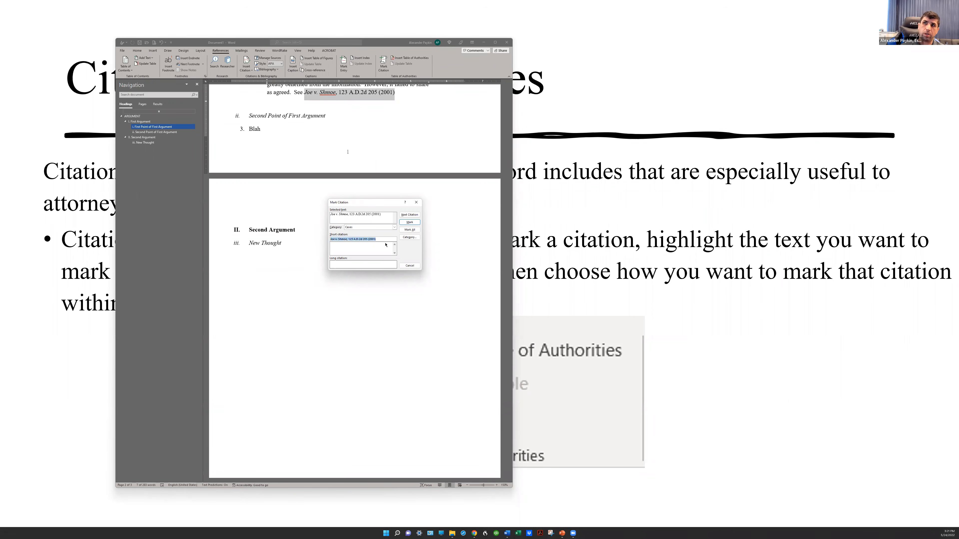
left_click(385, 241)
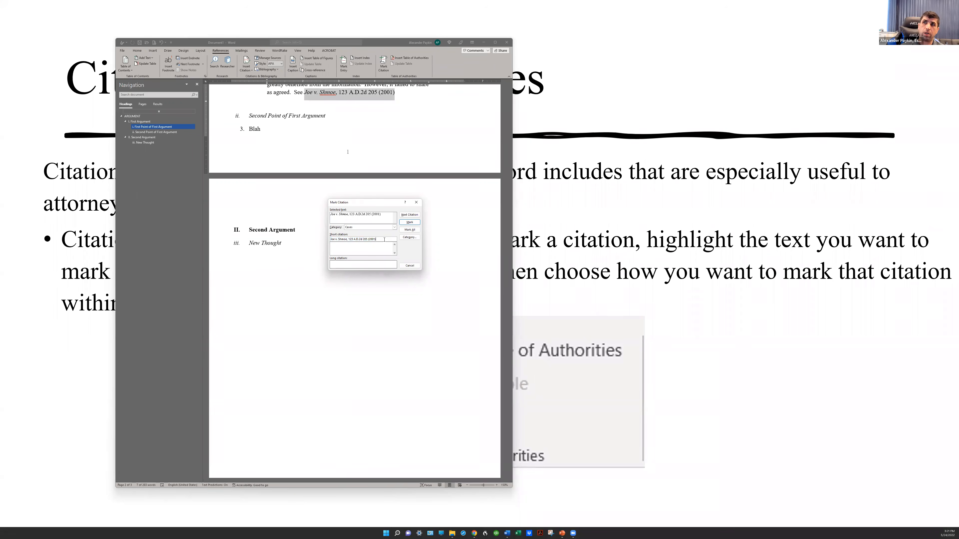
Keep Cases as the citation category and open the Edit Category editor
left_click(394, 228)
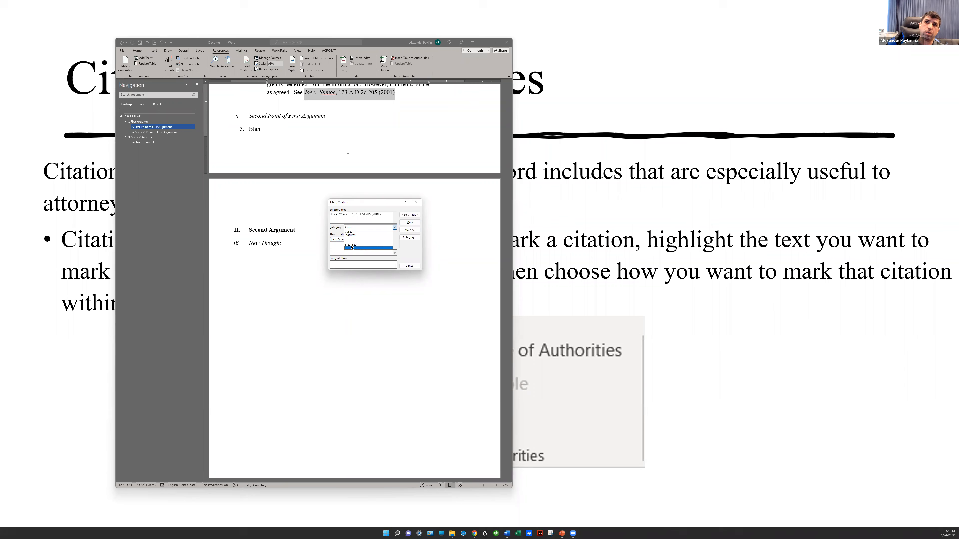
left_click(416, 248)
left_click(410, 237)
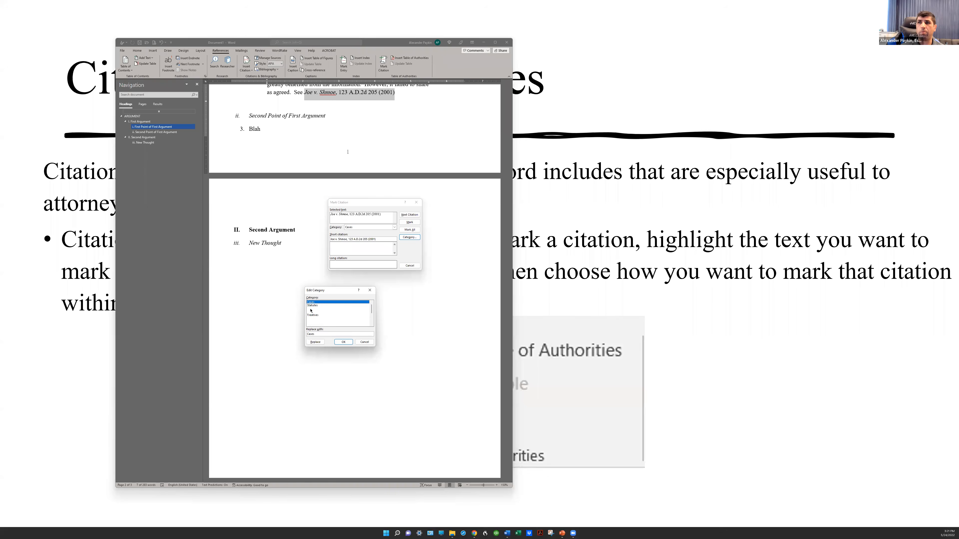
Cancel Edit Category without changes and set the Joe v. Shmoe citation's category to Cases
left_click_drag(317, 333, 305, 332)
left_click(313, 312)
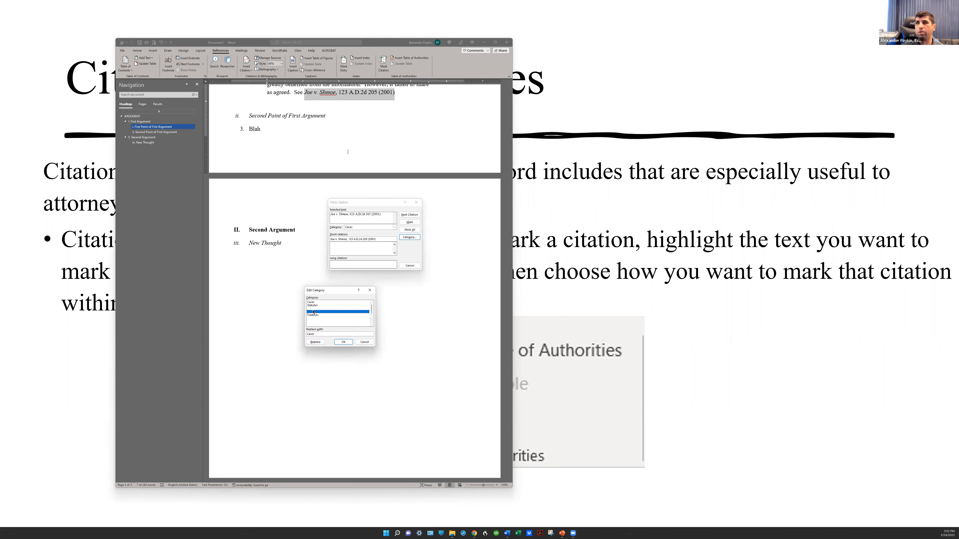
left_click(315, 309)
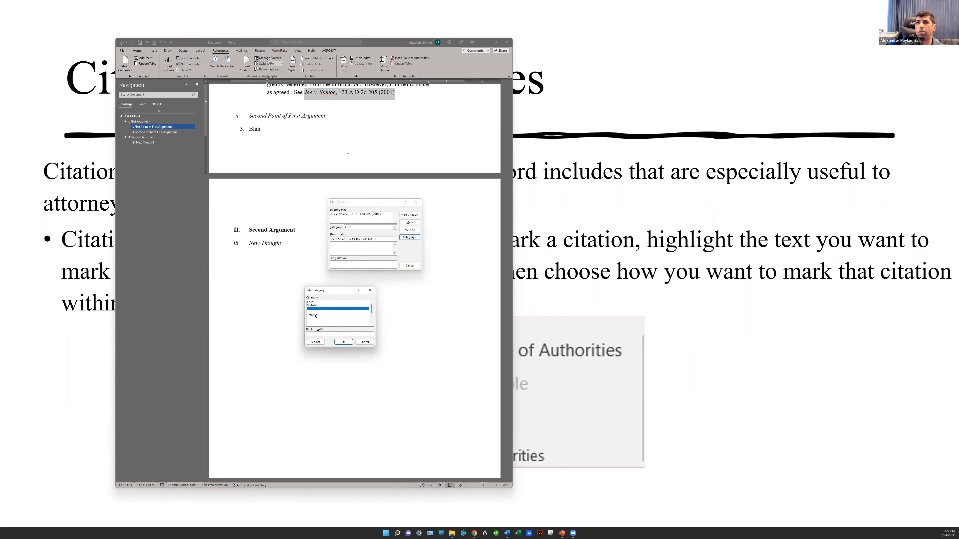
left_click(365, 342)
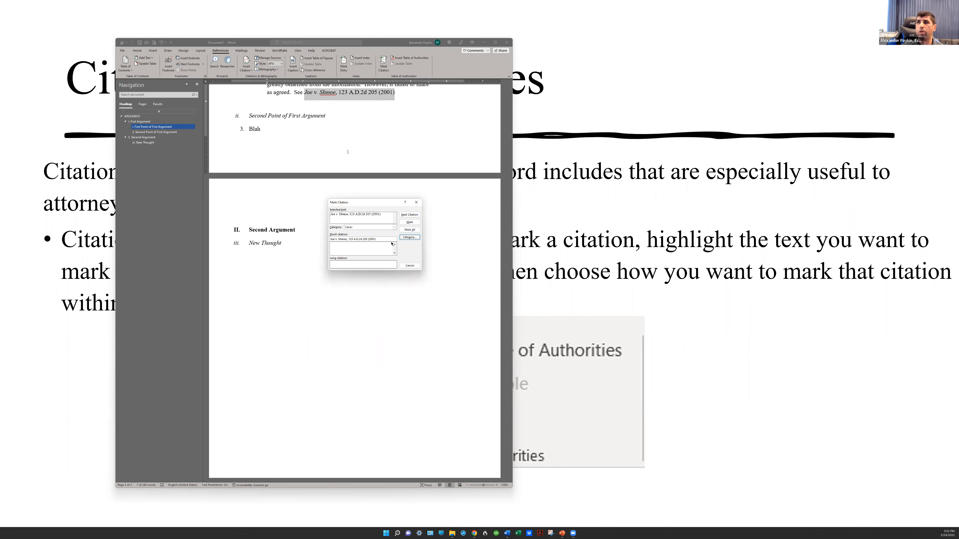
left_click(394, 228)
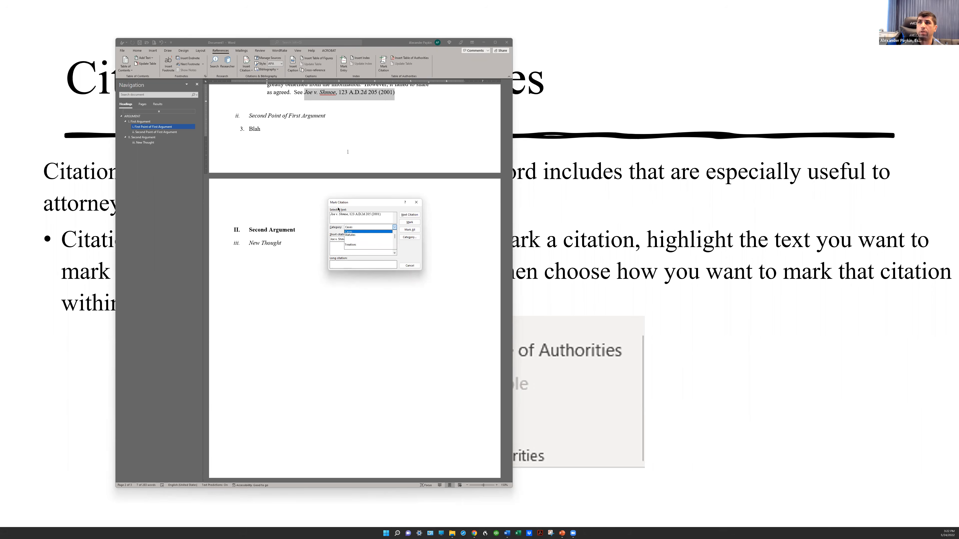
left_click(348, 232)
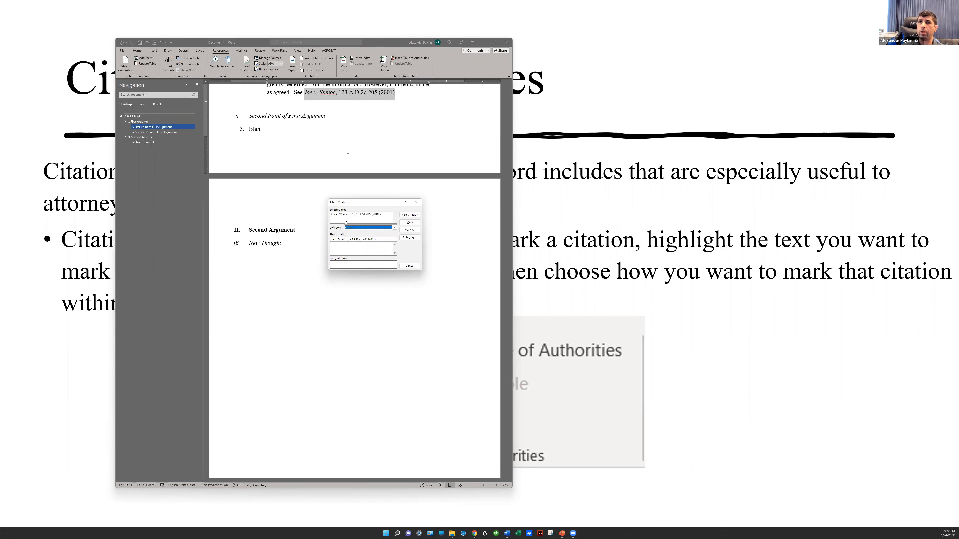
Mark Joe v. Shmoe as a Cases citation, then close the Mark Citation dialog
left_click(409, 222)
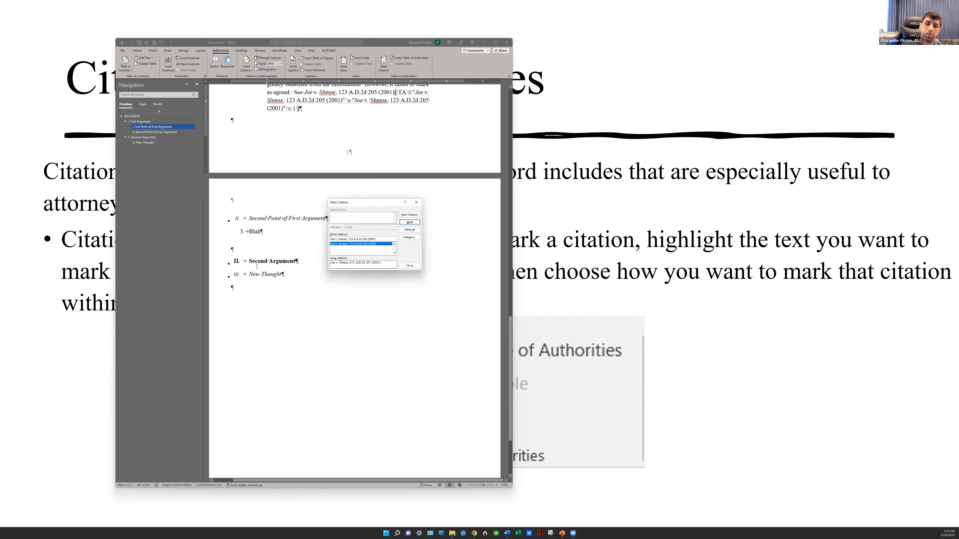
left_click(416, 266)
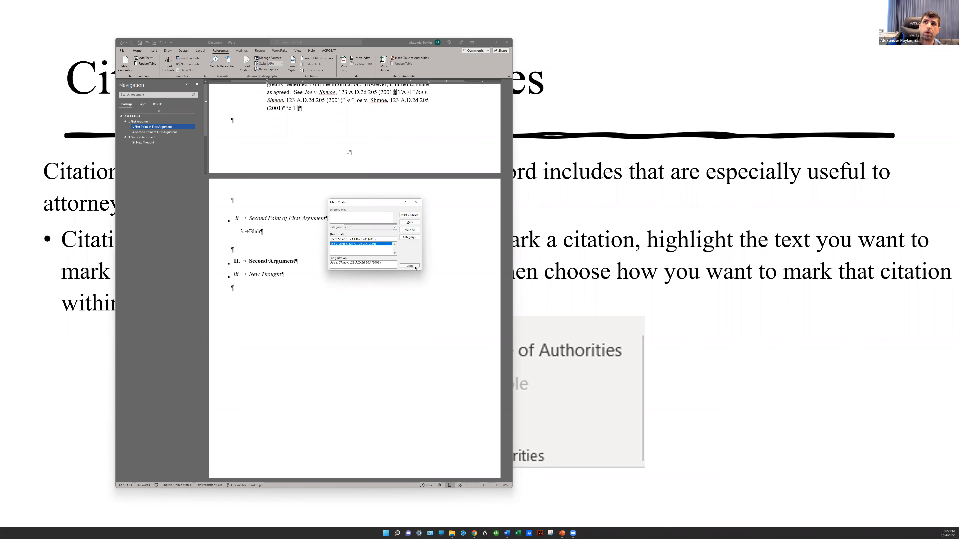
Close Mark Citation and inspect the TA field code after Joe v. Shmoe, including its category switch
left_click(410, 266)
scroll(405, 260, "up", 5)
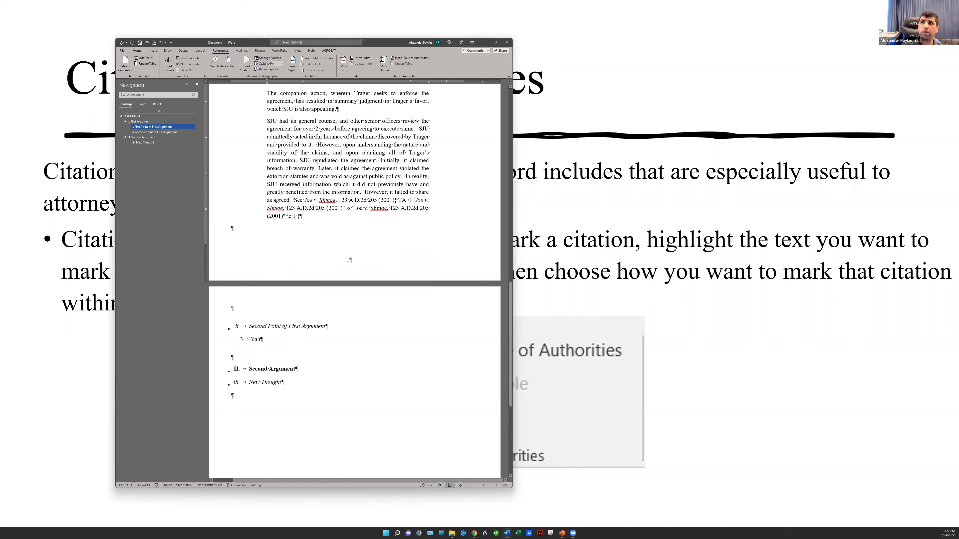
double_click(395, 200)
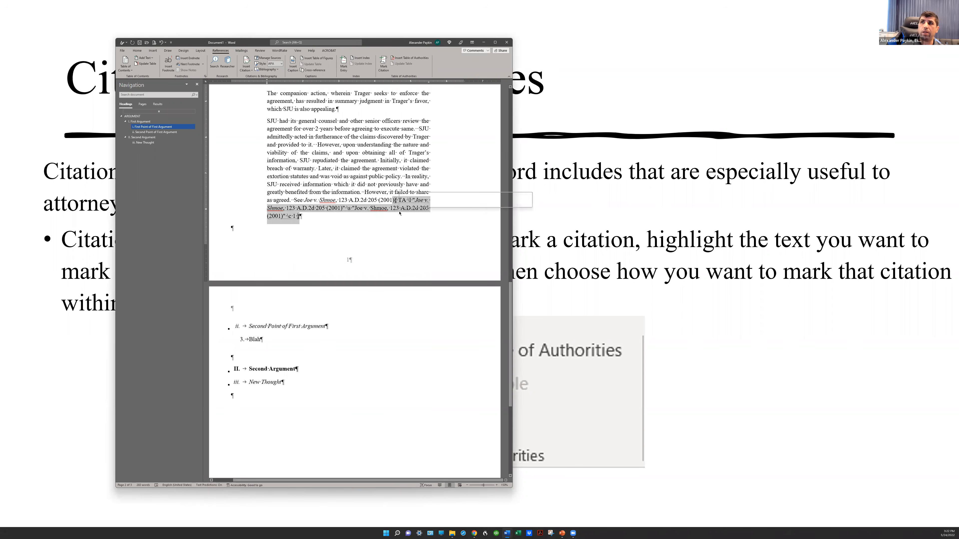
left_click(306, 207)
left_click_drag(306, 200, 396, 201)
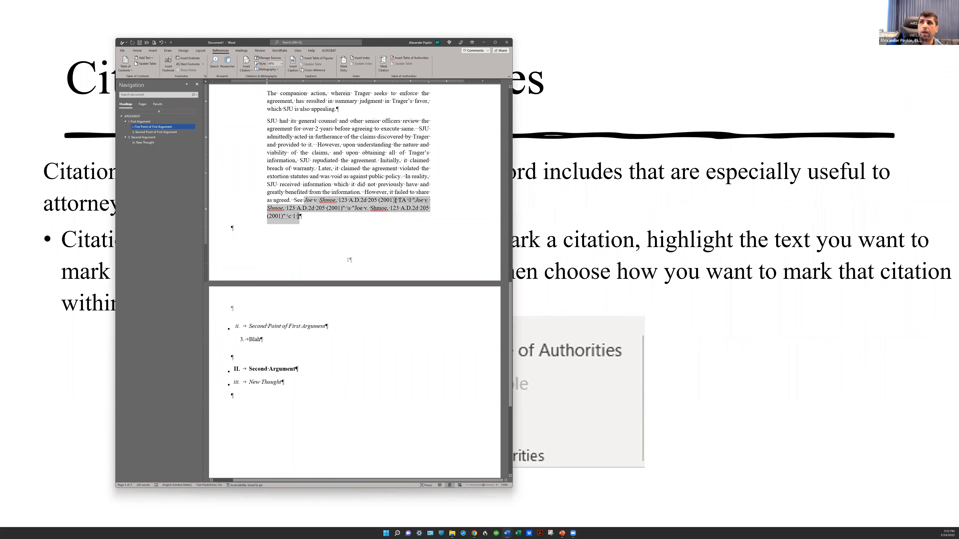
left_click(395, 200)
double_click(395, 200)
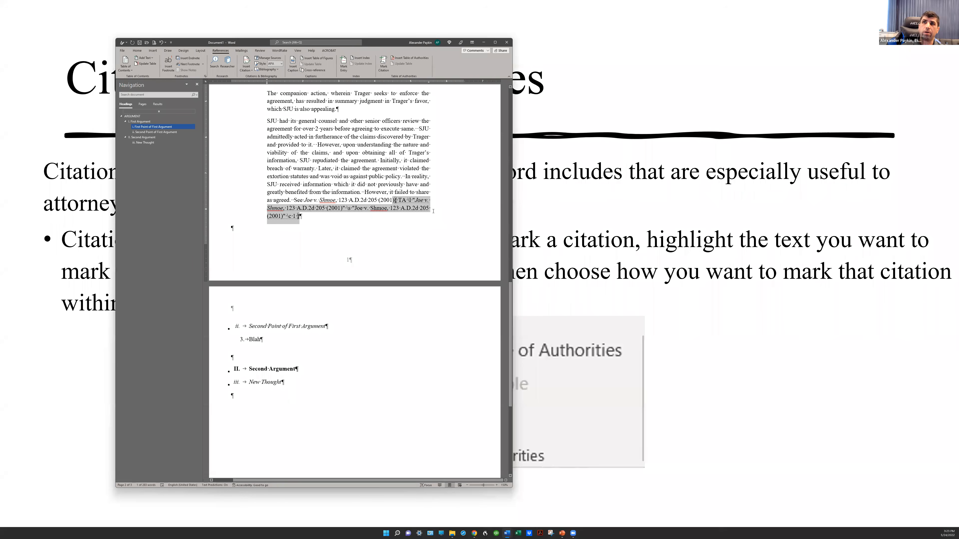
left_click(300, 213)
left_click_drag(288, 216, 296, 216)
Extend item 3 with 'as held by the courts of this state. See e.g. Alpha v. Beta 28 A.D.2d 222 (2002)'
left_click(322, 208)
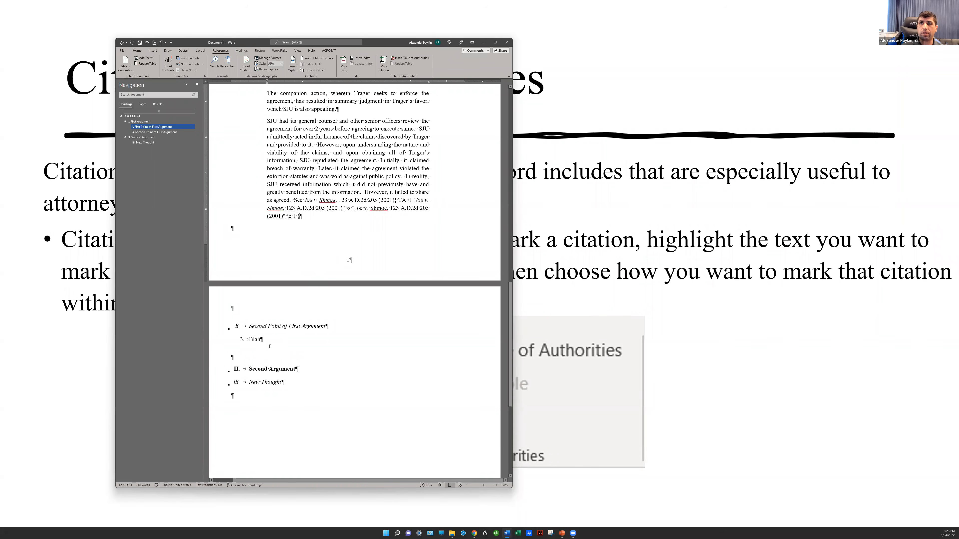
left_click(278, 339)
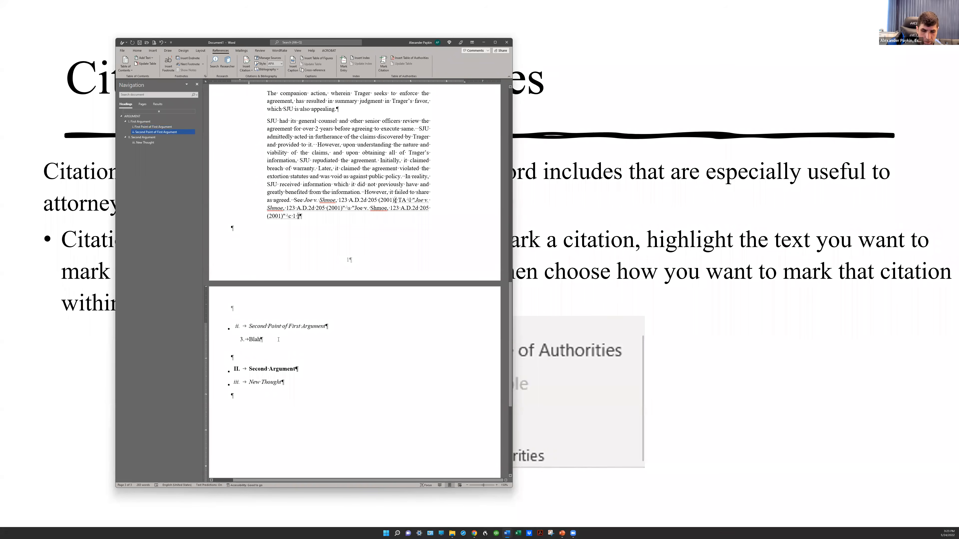
type("as p")
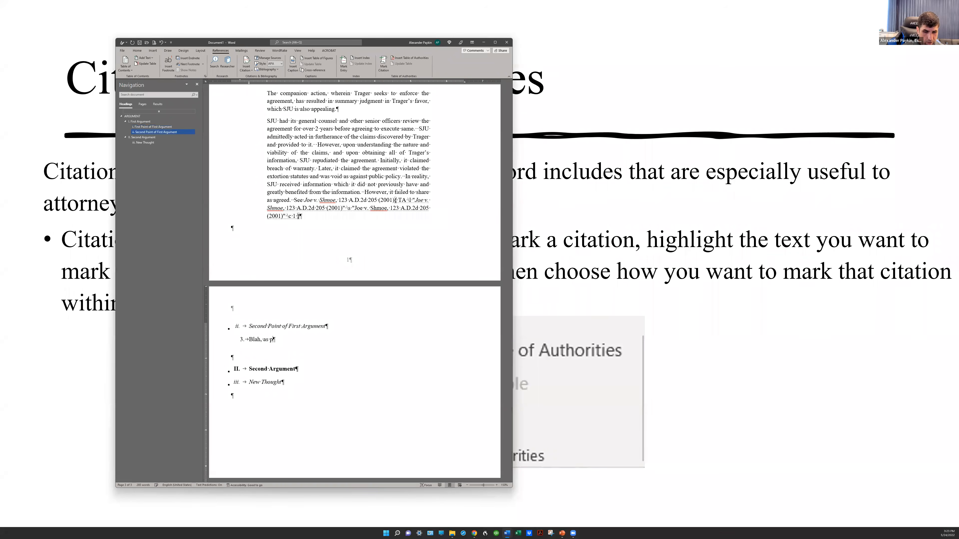
key("BackSpace")
type("held by the courts")
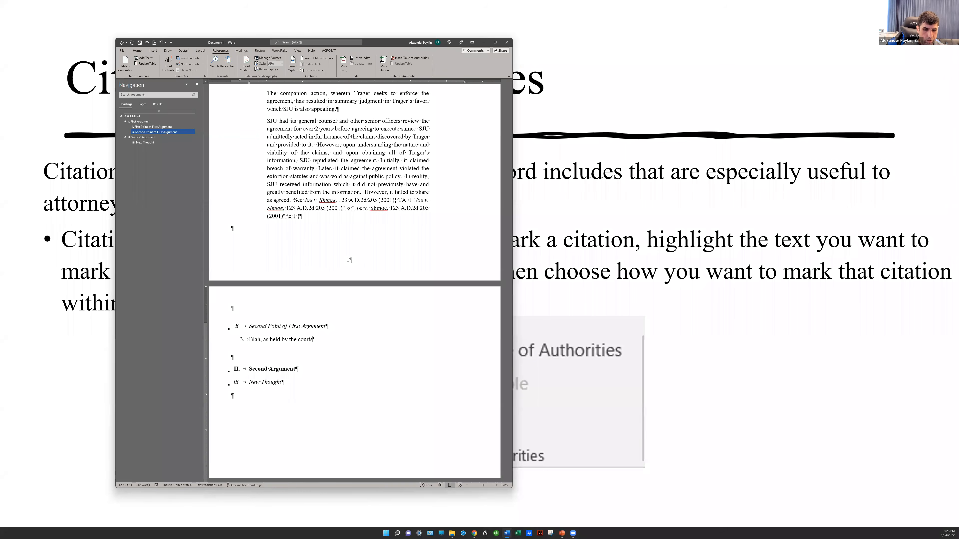
type(" of this state.  See e.g. Alpha v. Beta 28")
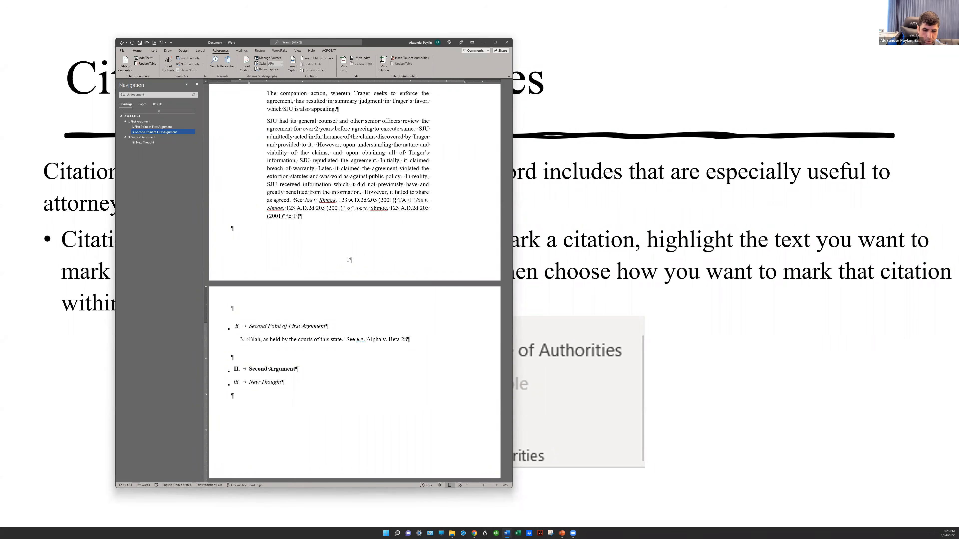
type(" A.D.2d 222 (")
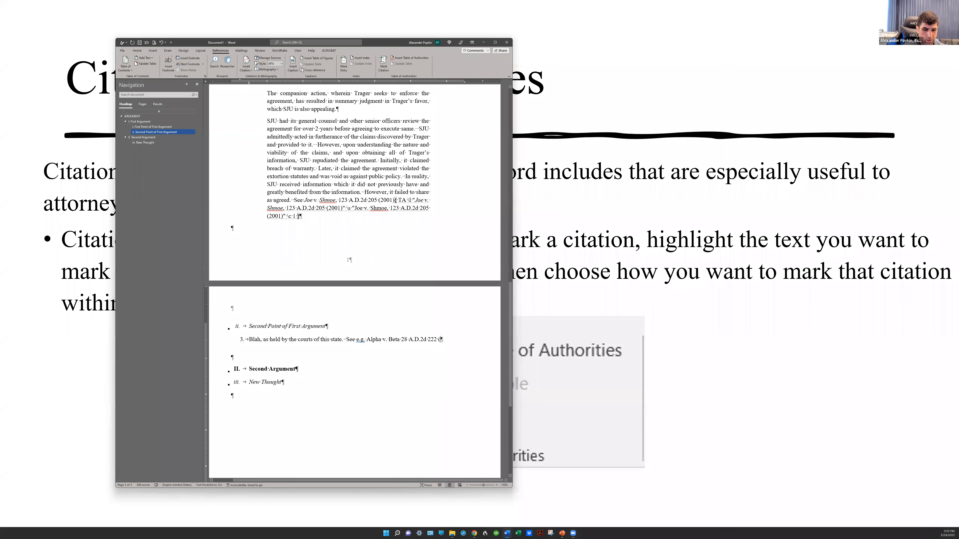
type("2002)")
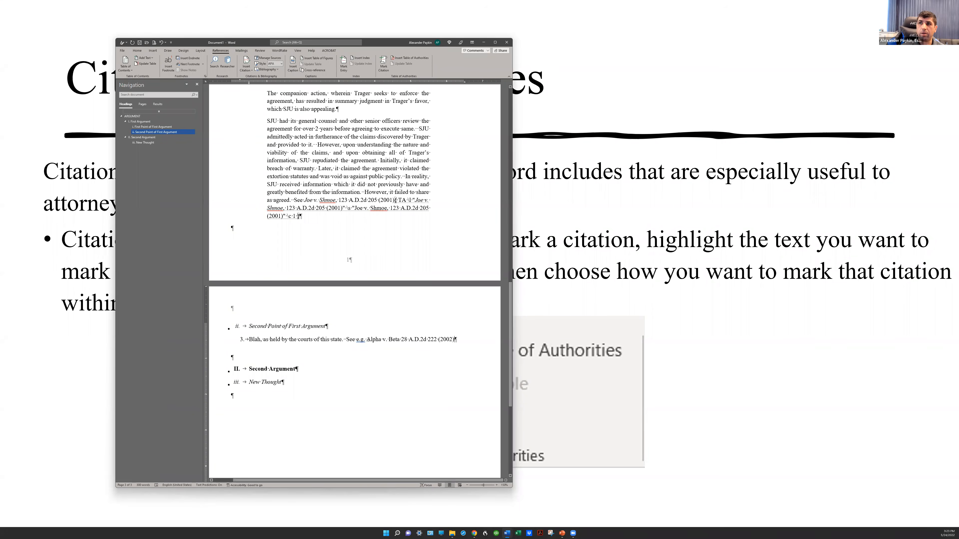
left_click_drag(454, 340, 367, 341)
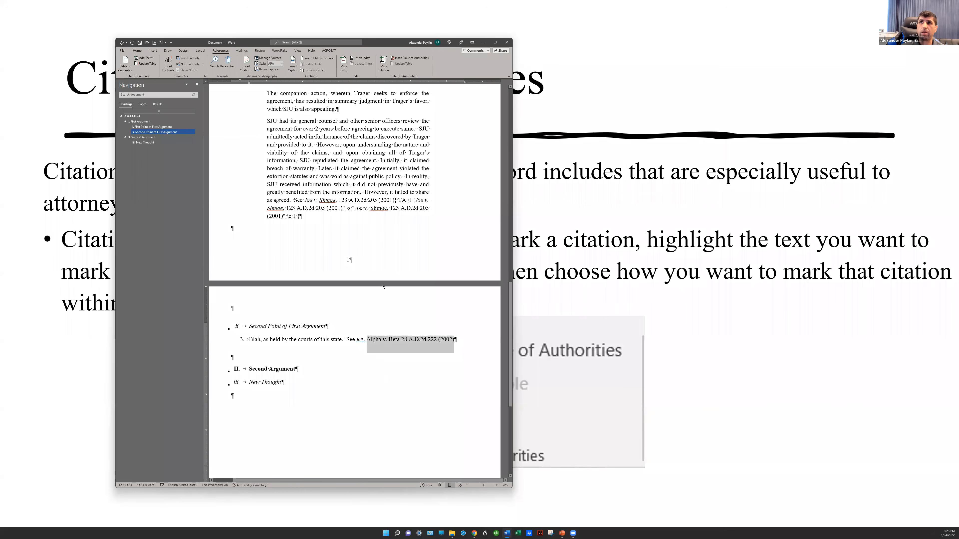
Italicize the case name Alpha v. Beta
left_click(343, 63)
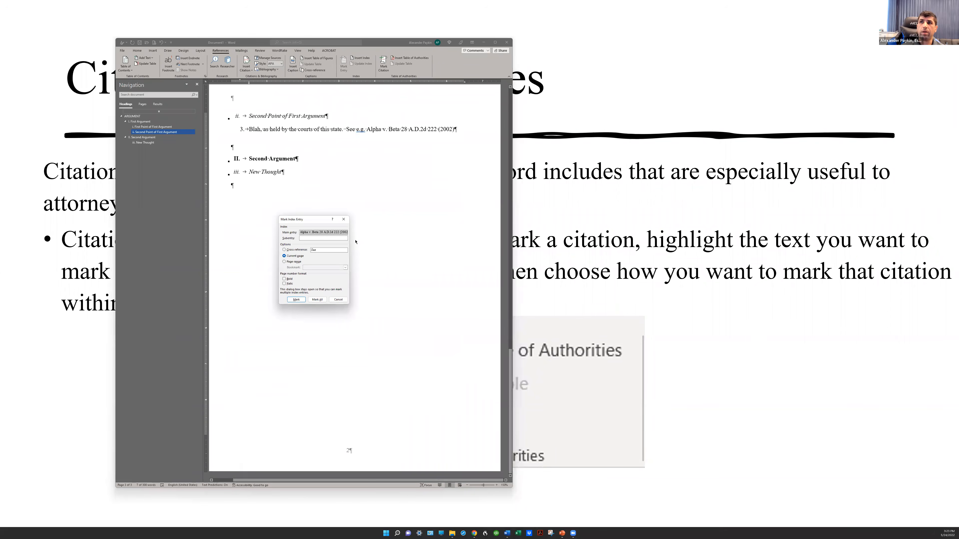
left_click(338, 300)
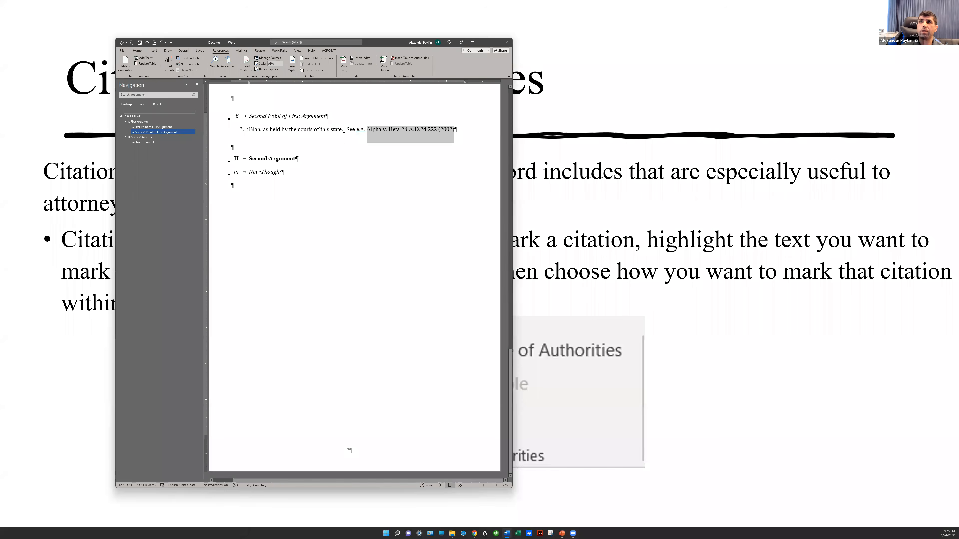
scroll(328, 151, "up", 2)
scroll(329, 114, "up", 1)
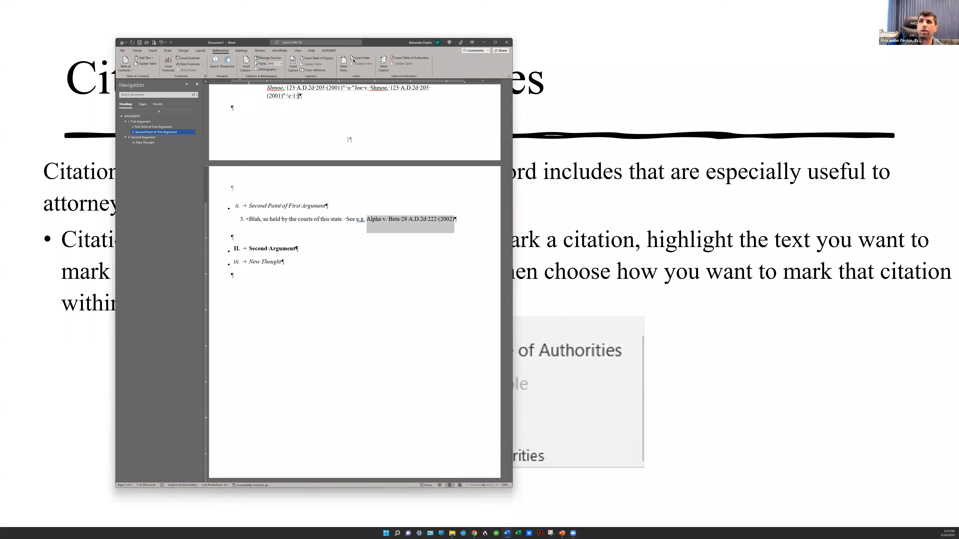
left_click(383, 64)
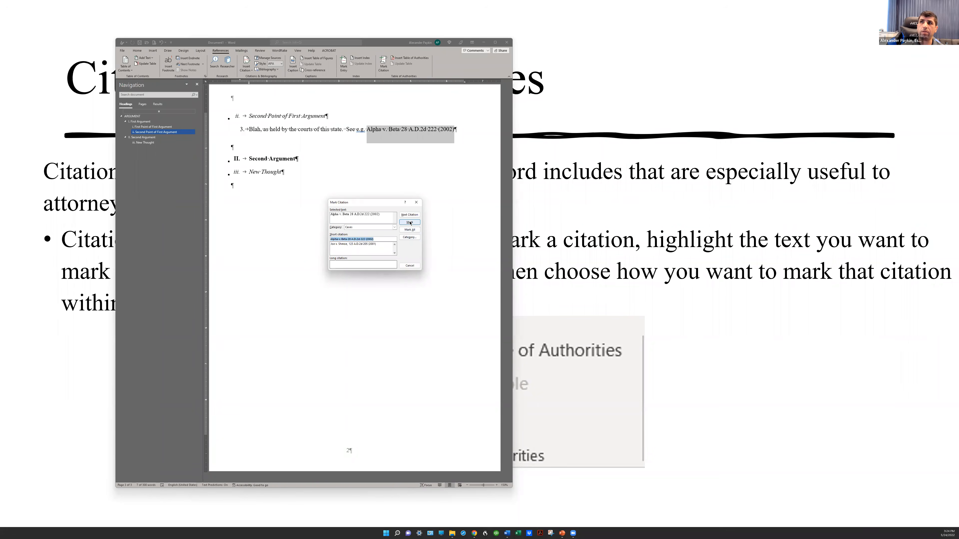
left_click(409, 265)
left_click_drag(366, 129, 399, 131)
key("ctrl+i")
left_click(367, 129)
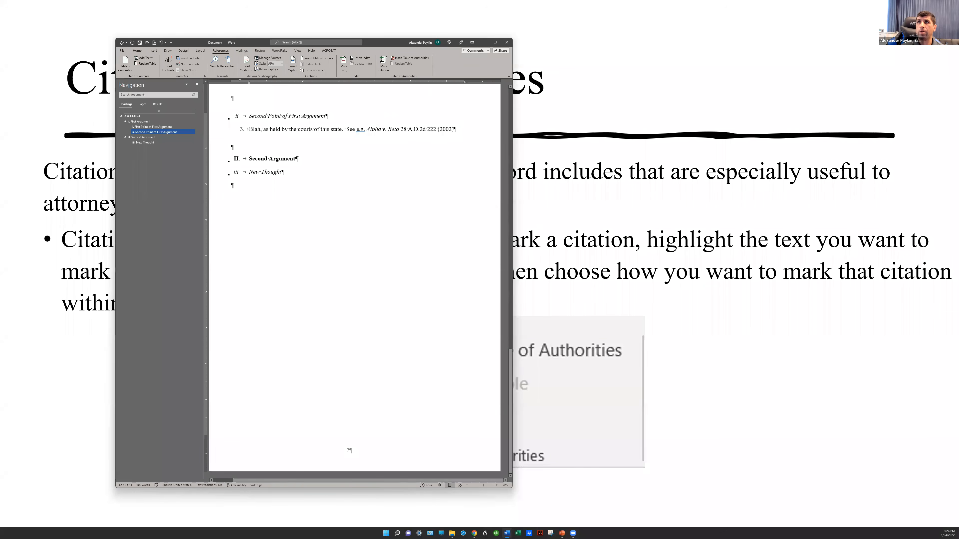
Mark the full Alpha v. Beta citation as a Cases authority
left_click_drag(367, 130, 453, 130)
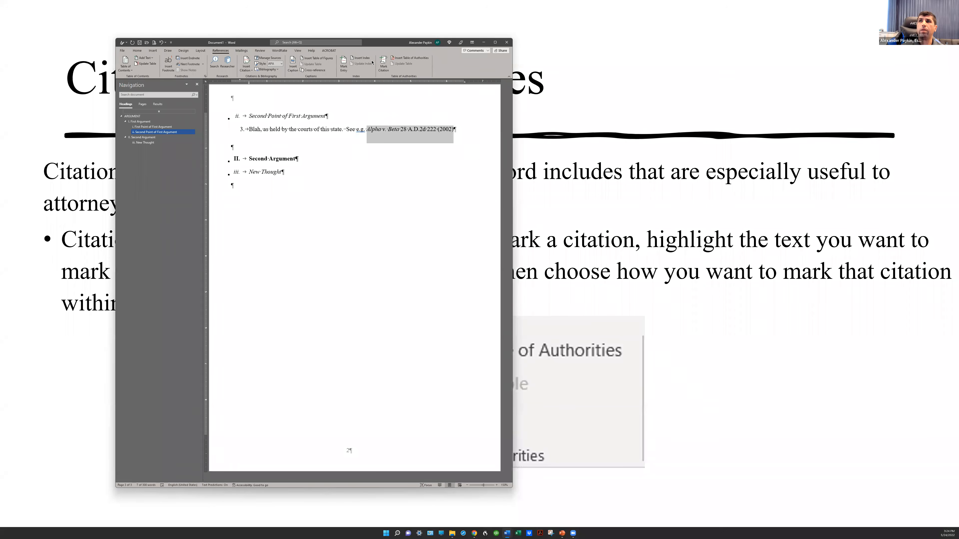
left_click(383, 66)
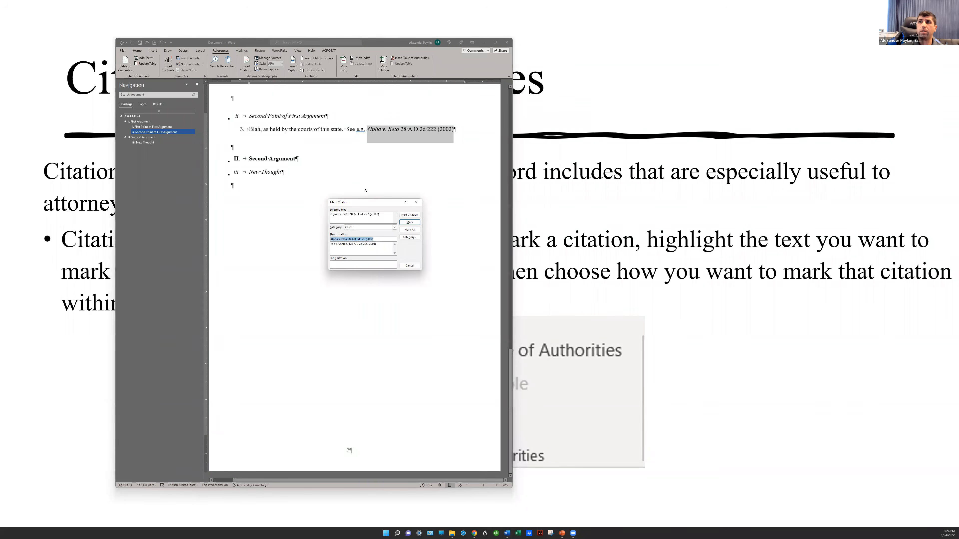
left_click(406, 224)
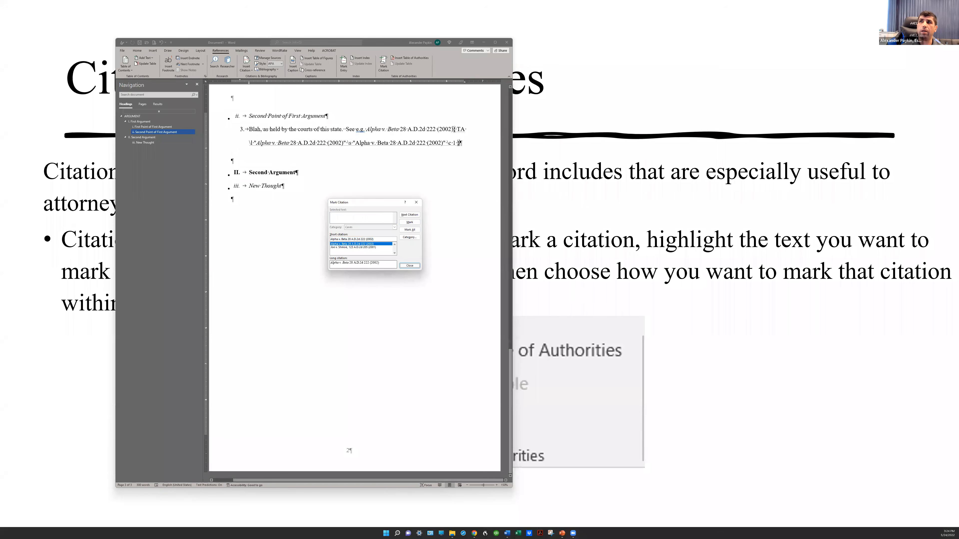
left_click(456, 136)
Start a new numbered item 4 after item 3
left_click_drag(456, 142, 448, 118)
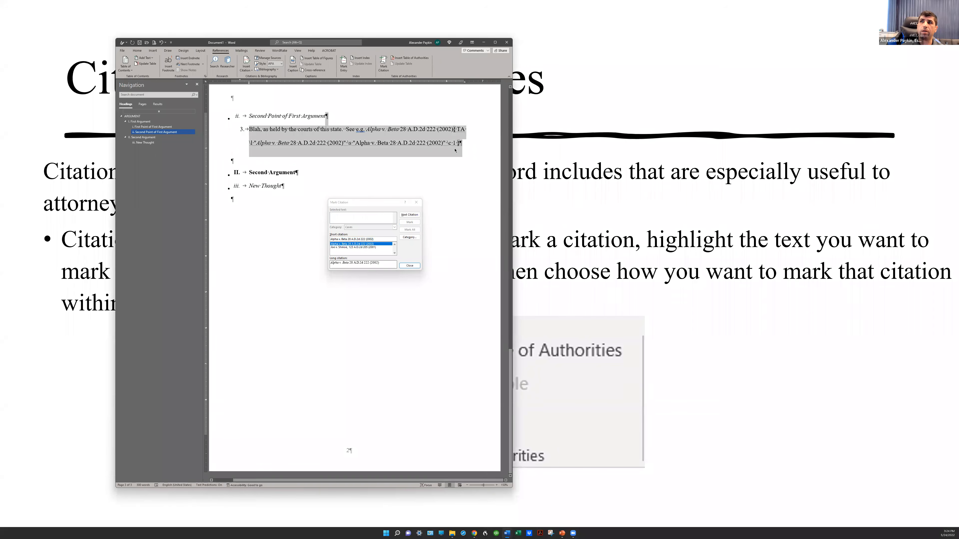
left_click(456, 143)
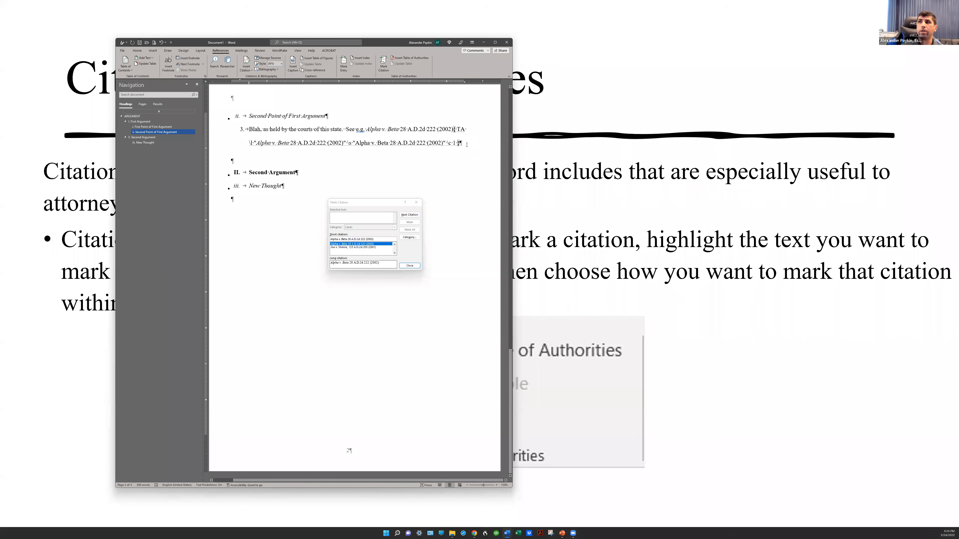
key("Return")
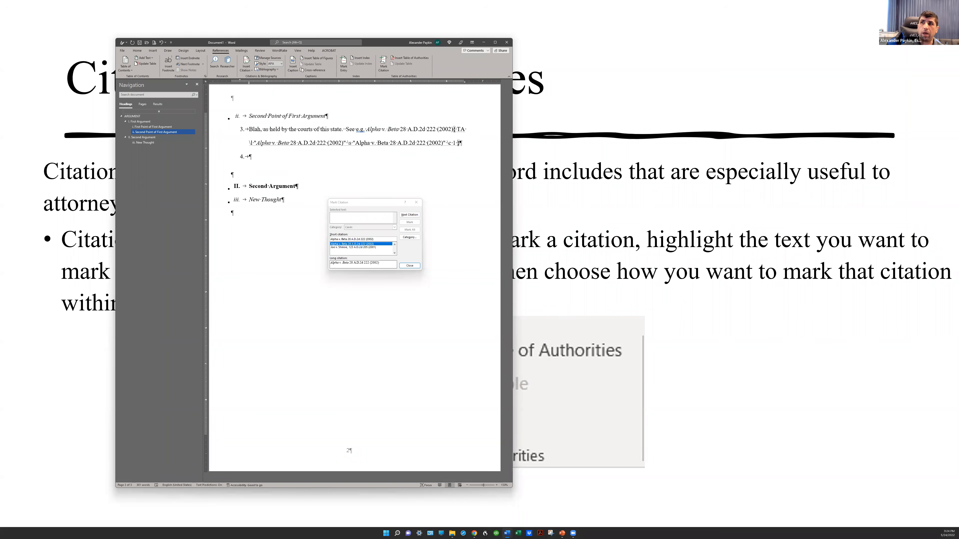
left_click(416, 202)
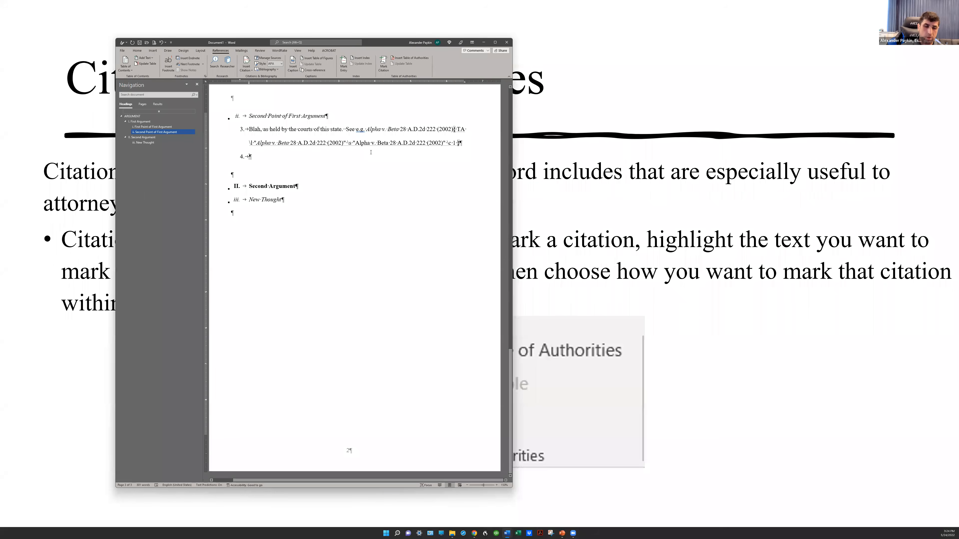
Write item 4: 'This does not ride to the levels necessary to establish fraud. See NYPL § 100.00'
type("This ")
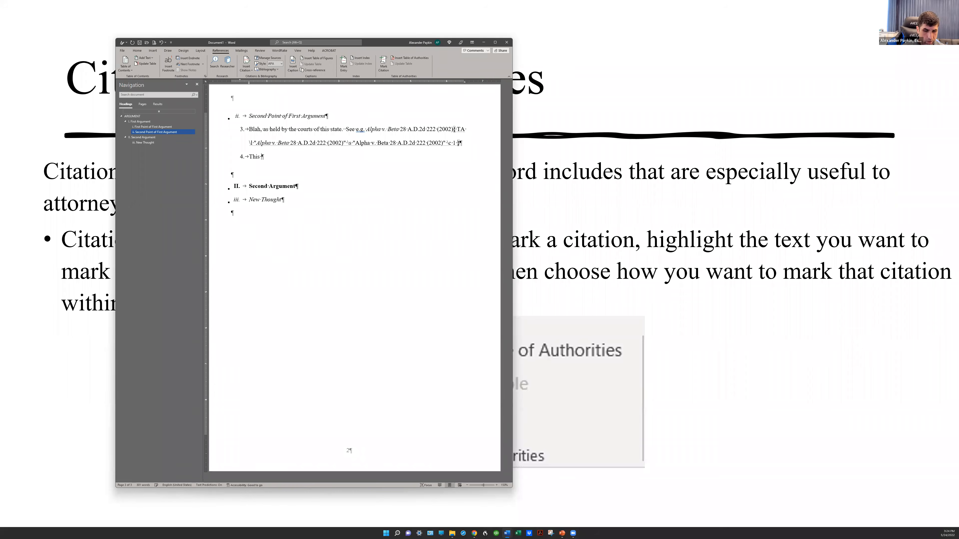
type("does not ride to ")
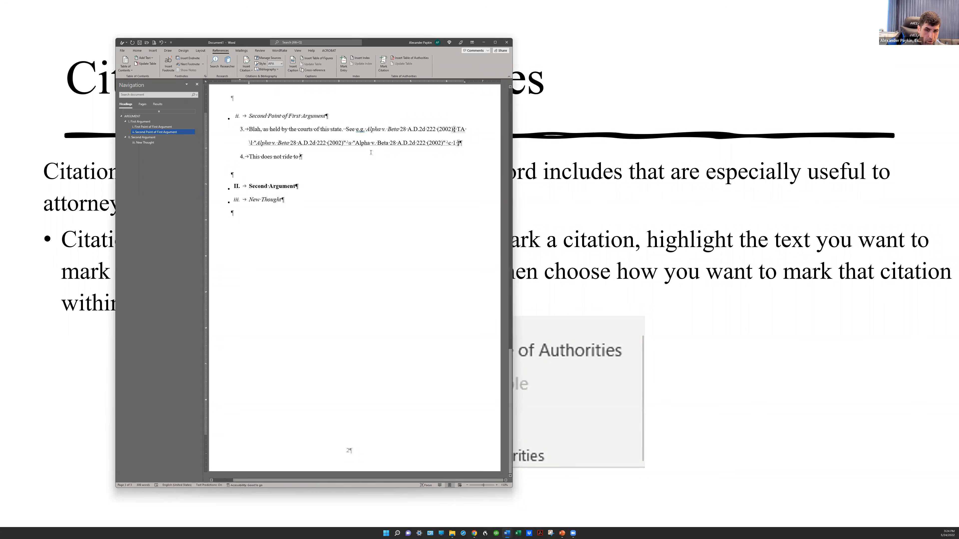
type("the elvels necessary to establish")
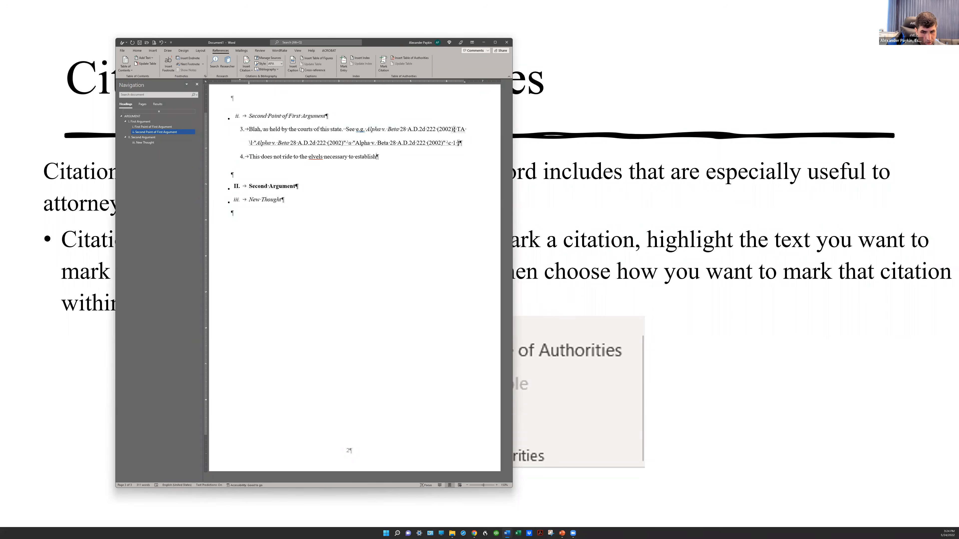
type(" fraud.  See NYPL")
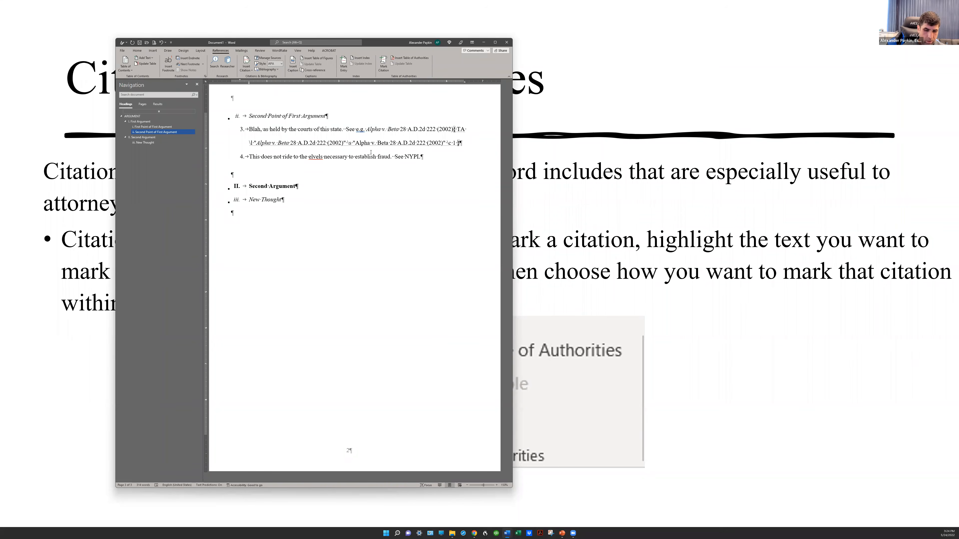
type(" § 100.00")
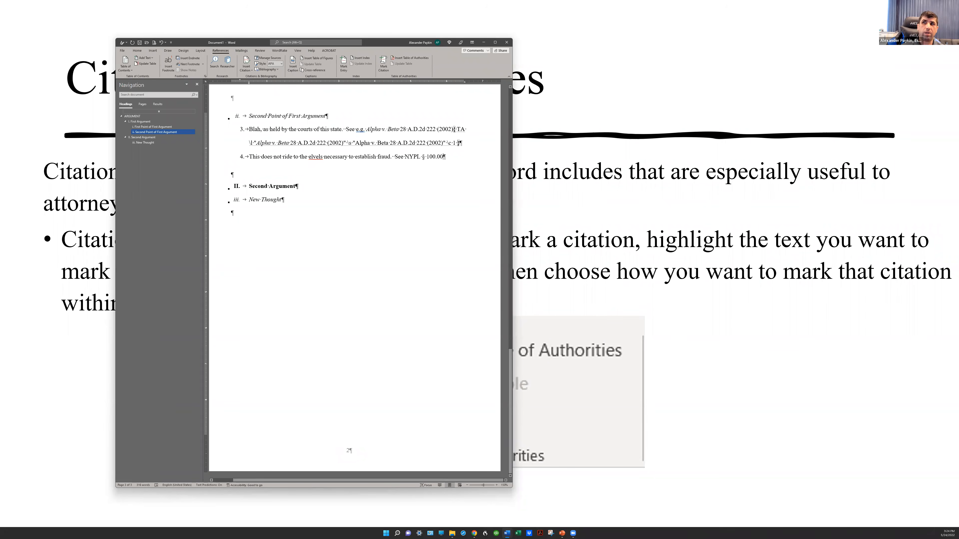
left_click_drag(405, 156, 443, 157)
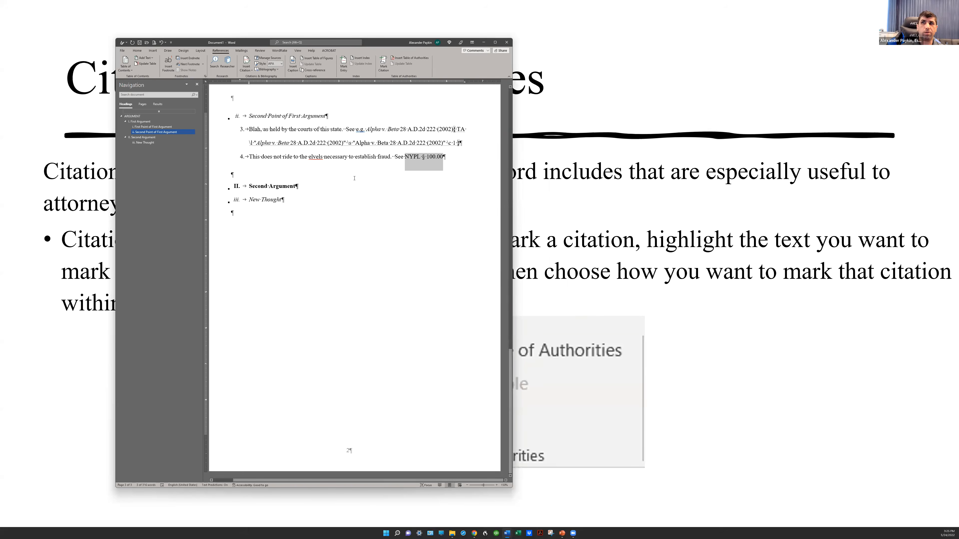
Mark NYPL § 100.00 as a Statutes citation and close the Mark Citation dialog
left_click(383, 62)
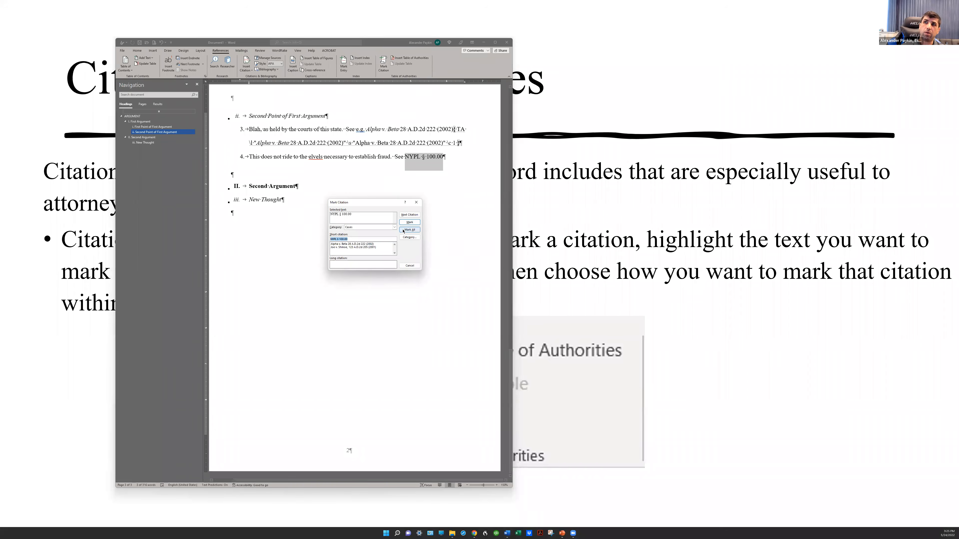
left_click(395, 227)
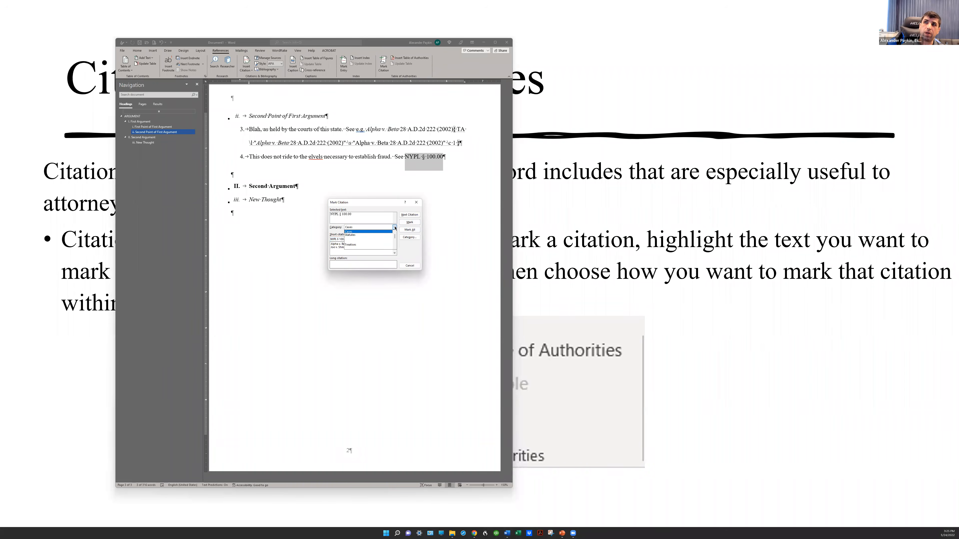
left_click(351, 236)
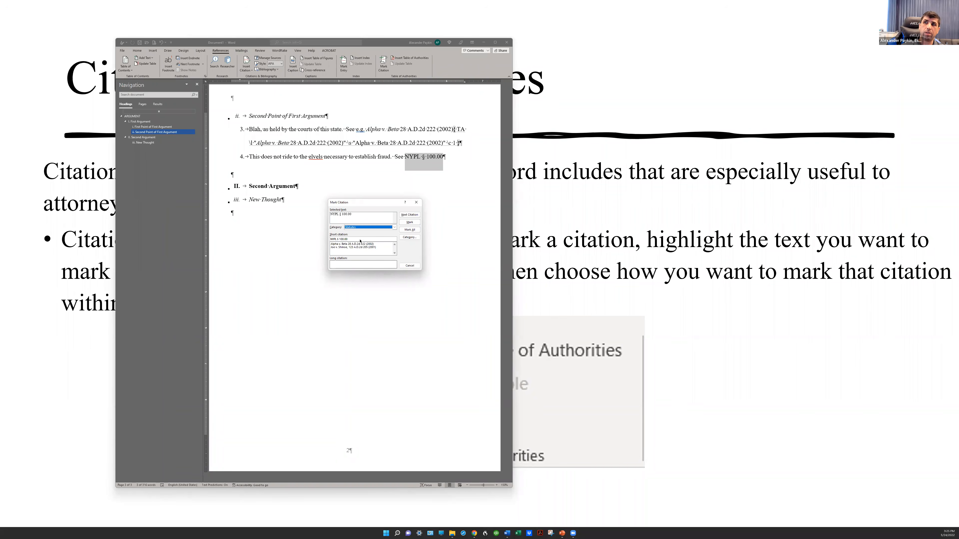
left_click(408, 222)
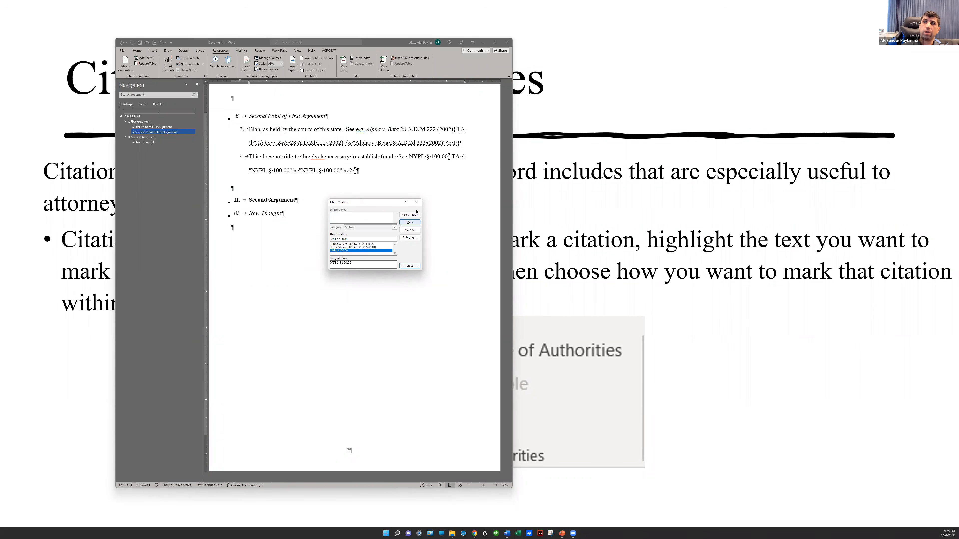
left_click_drag(390, 206, 380, 220)
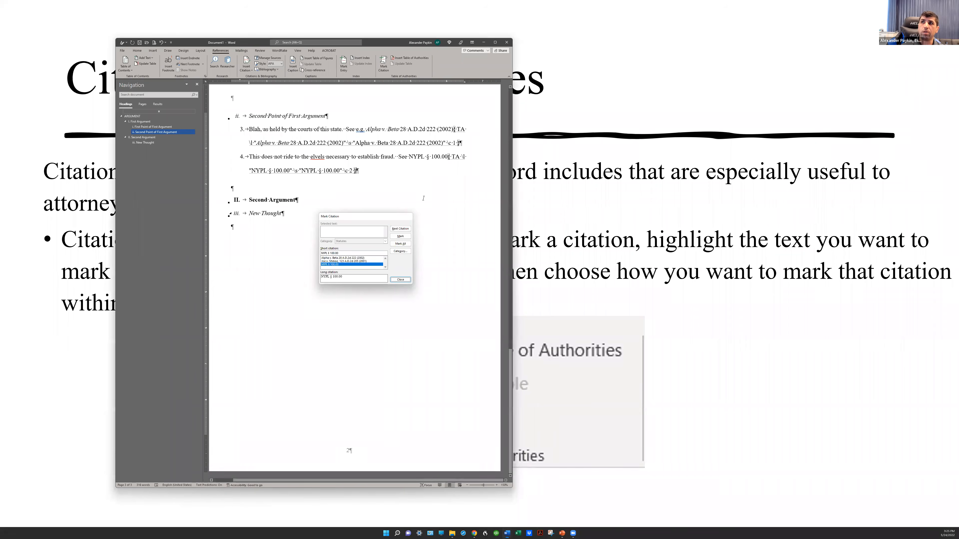
left_click(406, 215)
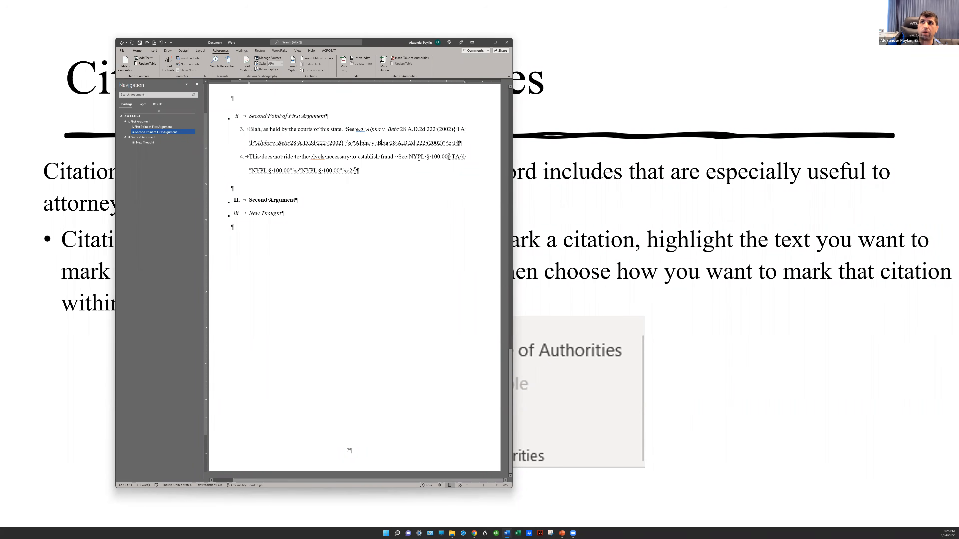
Inspect the statute's TA field code on line 4
mouse_move(449, 165)
left_mouse_down()
mouse_move(356, 171)
mouse_move(375, 143)
mouse_move(457, 149)
mouse_move(443, 171)
left_mouse_up()
left_click(451, 152)
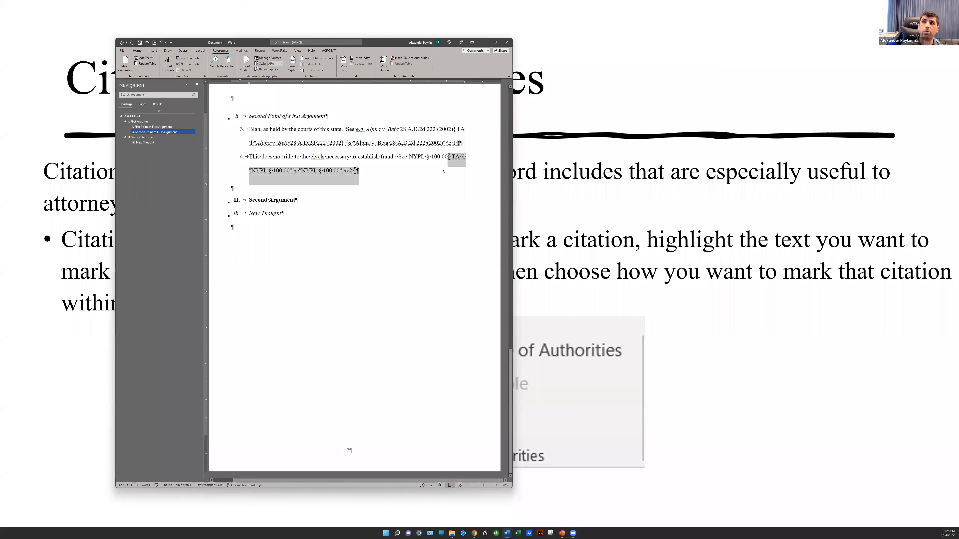
left_click(284, 166)
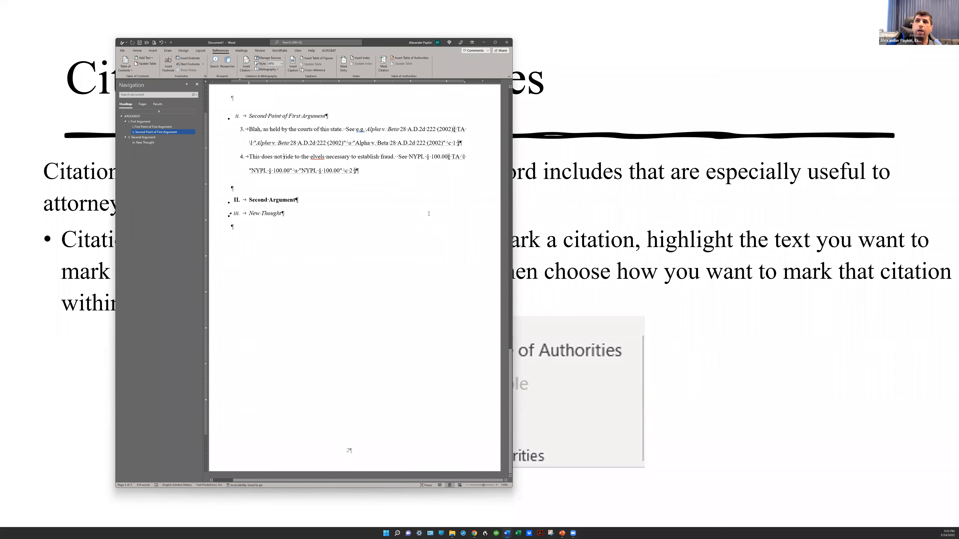
scroll(445, 226, "up", 5)
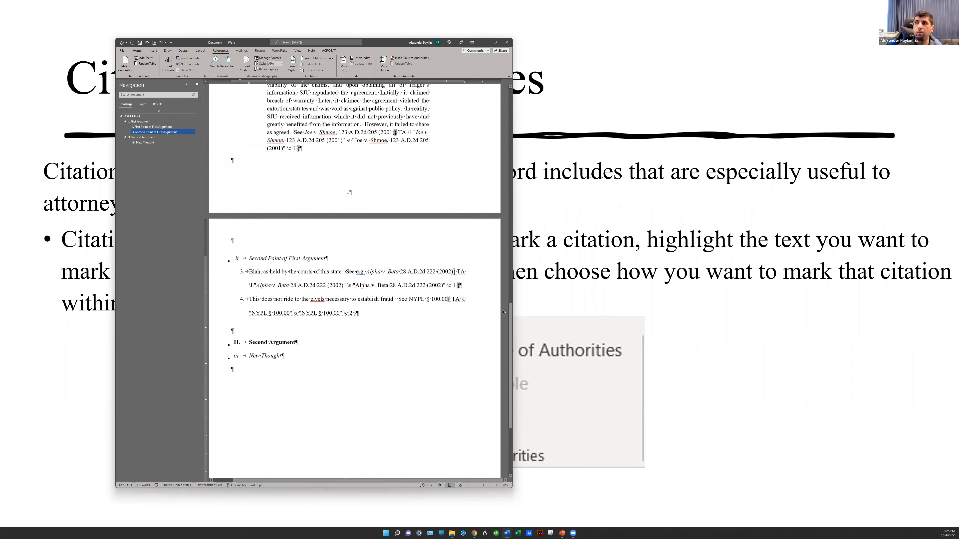
Add a 'TABLE OF CONTENTS' title above the contents in Heading 1 style
left_click_drag(510, 315, 497, 96)
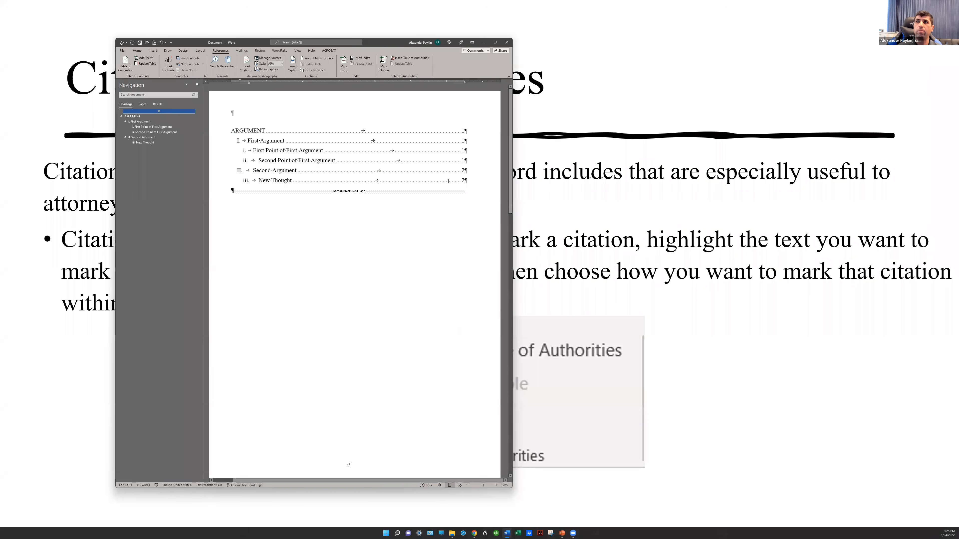
left_click(259, 123)
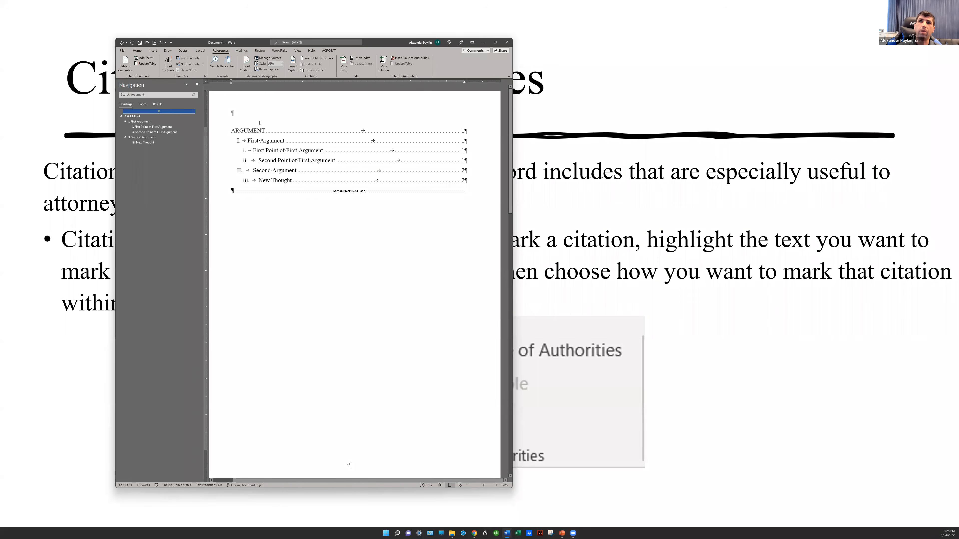
left_click(227, 131)
key("Return")
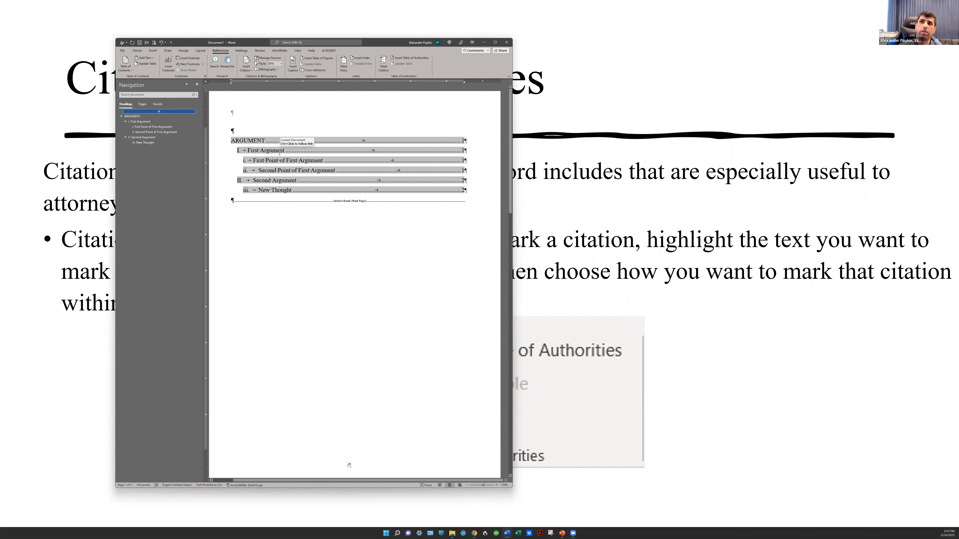
type("TABLE")
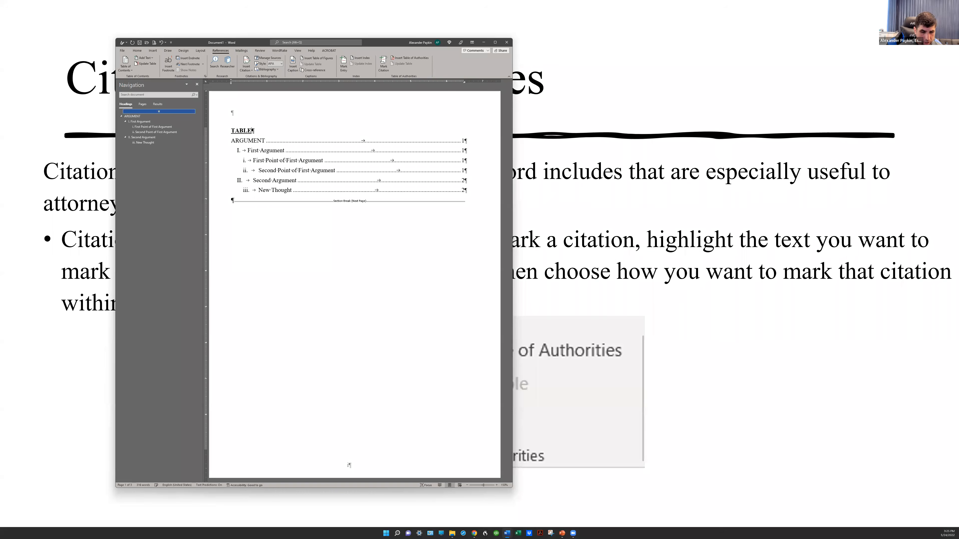
type(" OF CONTENTS")
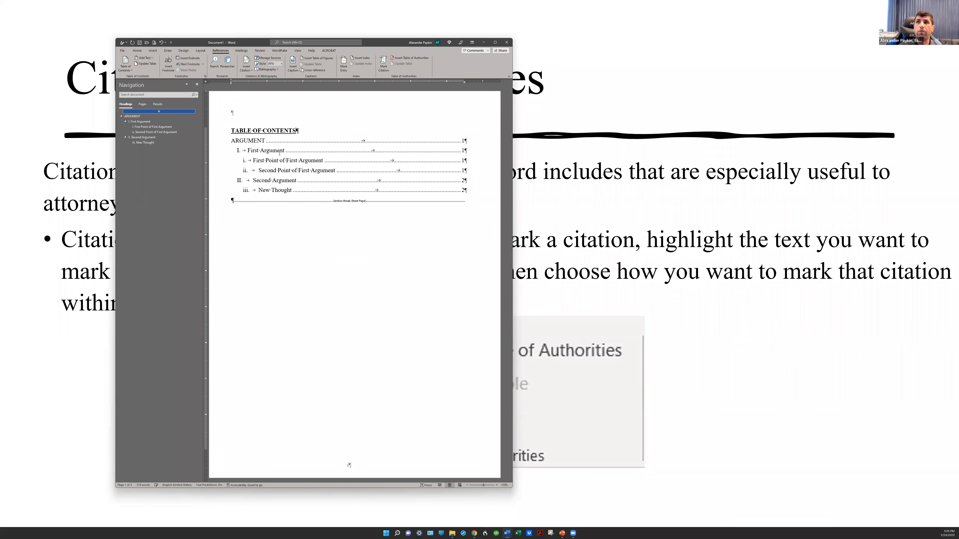
key("shift+Home")
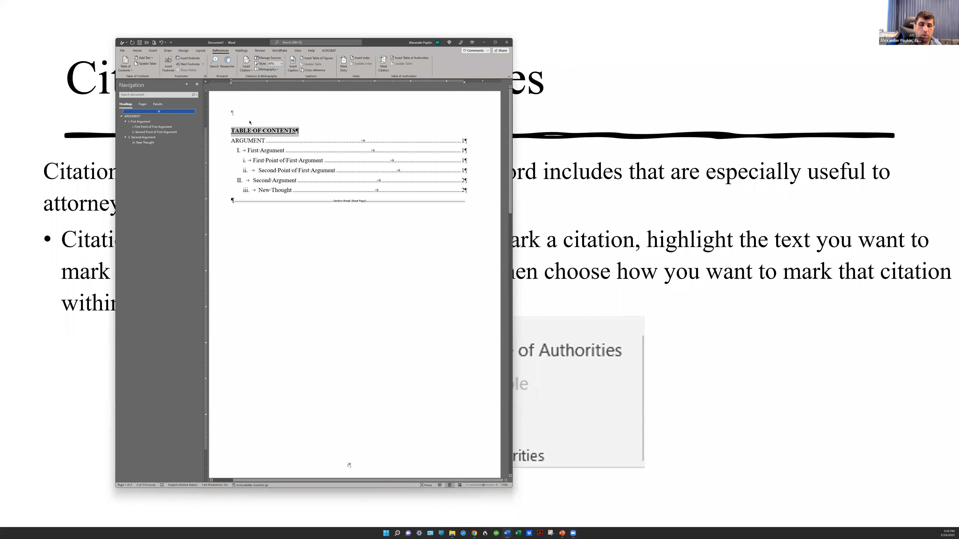
left_click(138, 50)
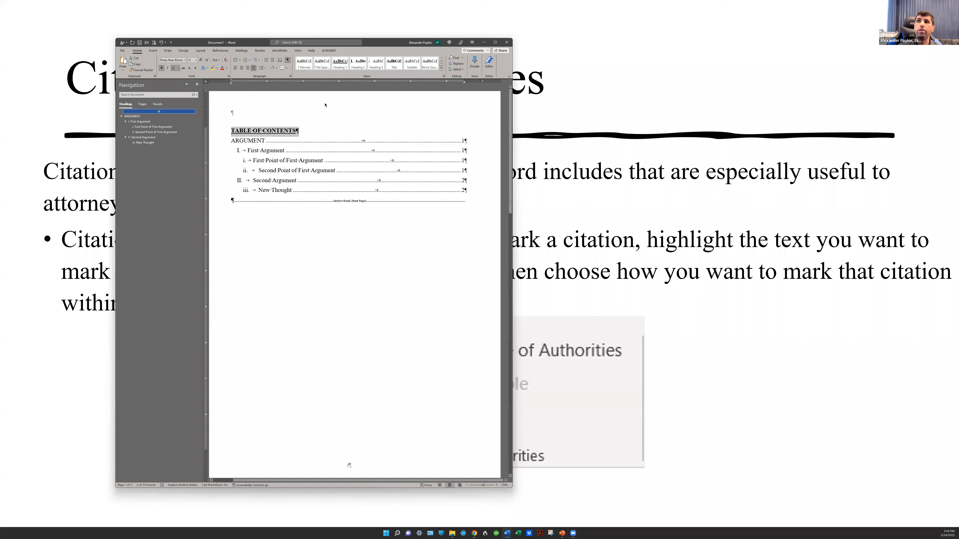
left_click(343, 63)
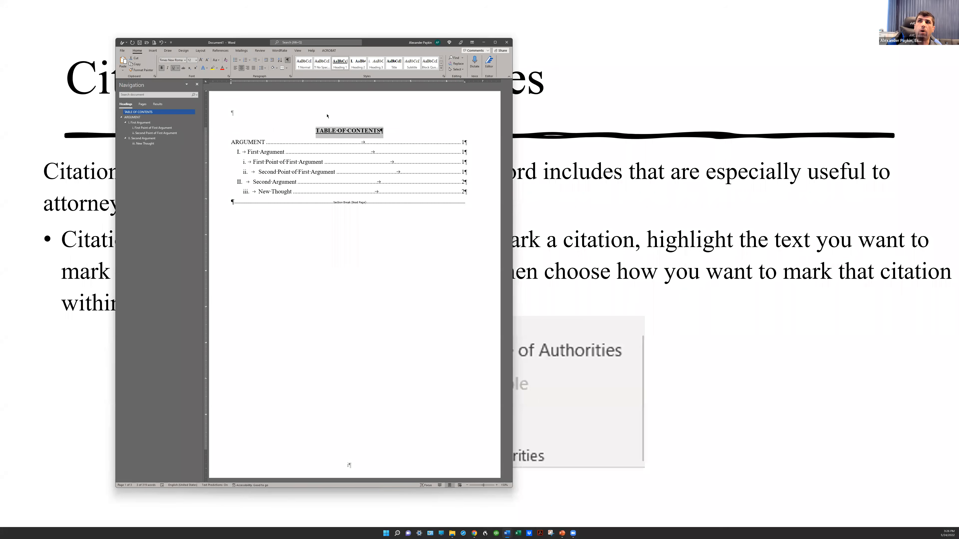
Update the entire table of contents so it includes the new heading
left_click(329, 143)
right_click(330, 145)
left_click(343, 179)
left_click(299, 266)
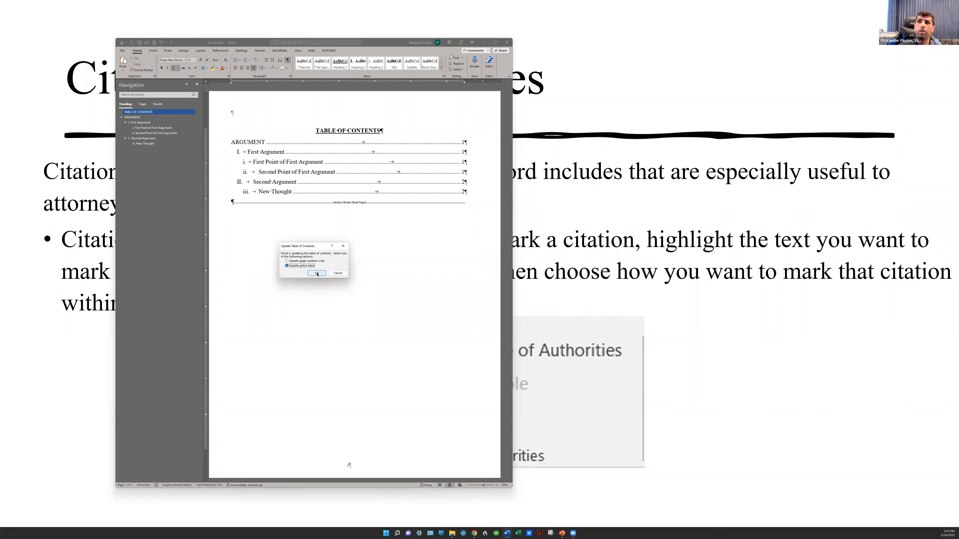
left_click(317, 273)
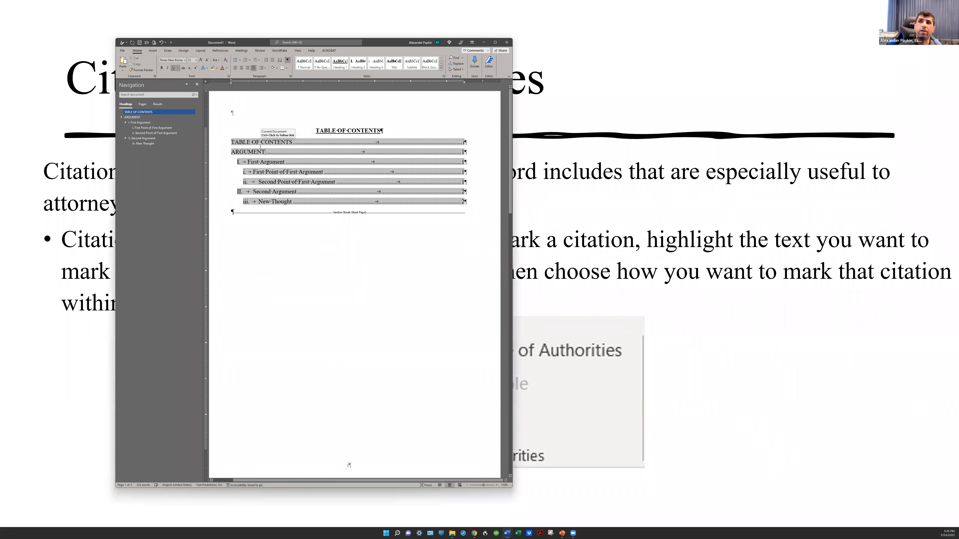
left_click(280, 264)
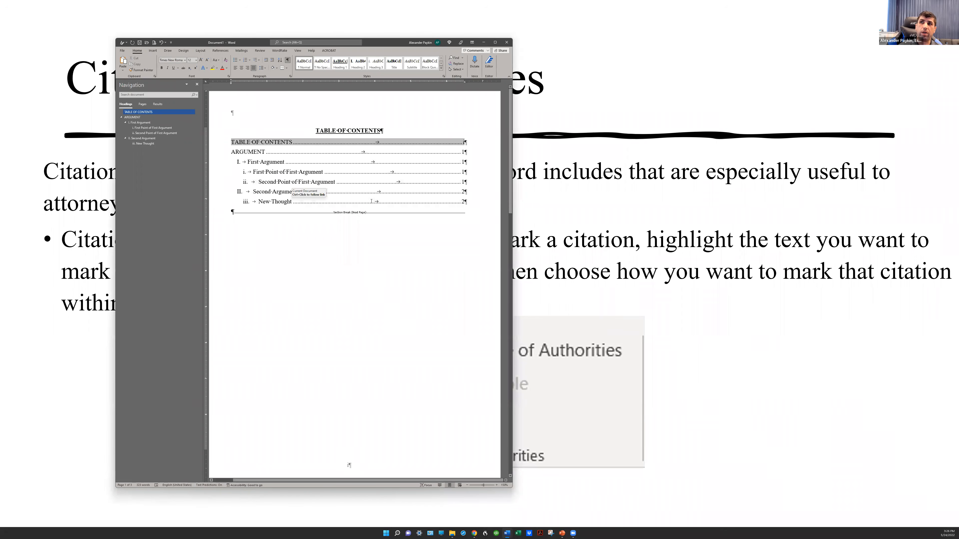
Add an empty paragraph and a page break after the table of contents
scroll(334, 340, "down", 5)
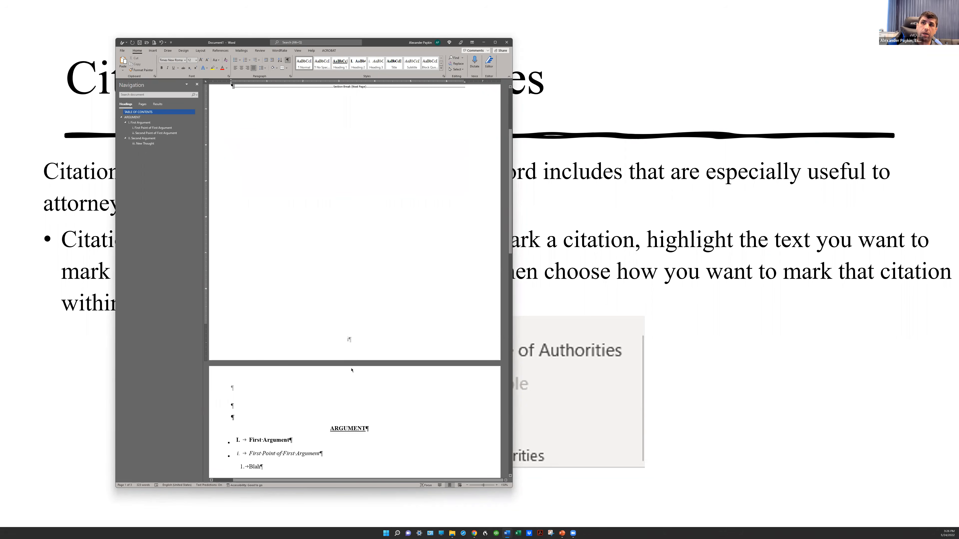
scroll(359, 367, "up", 5)
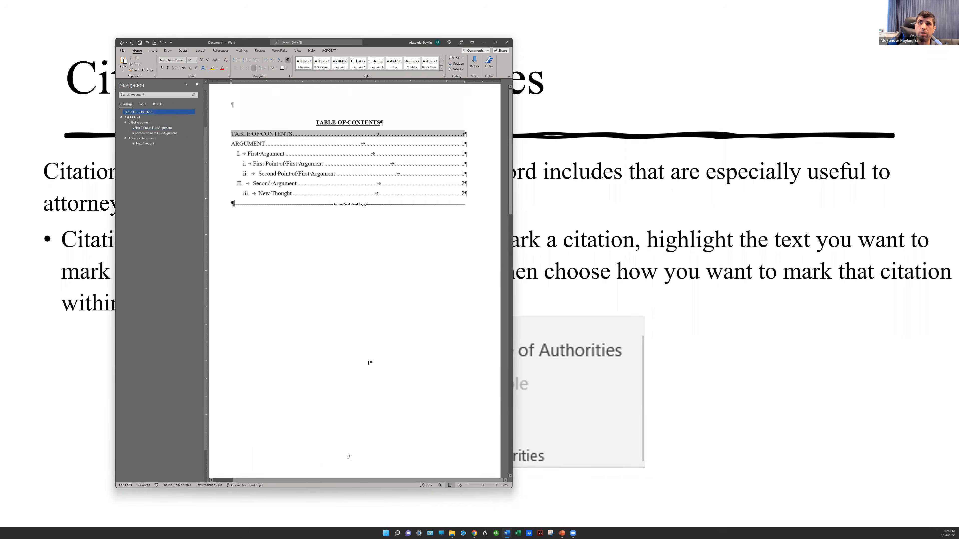
left_click(303, 261)
key("Return")
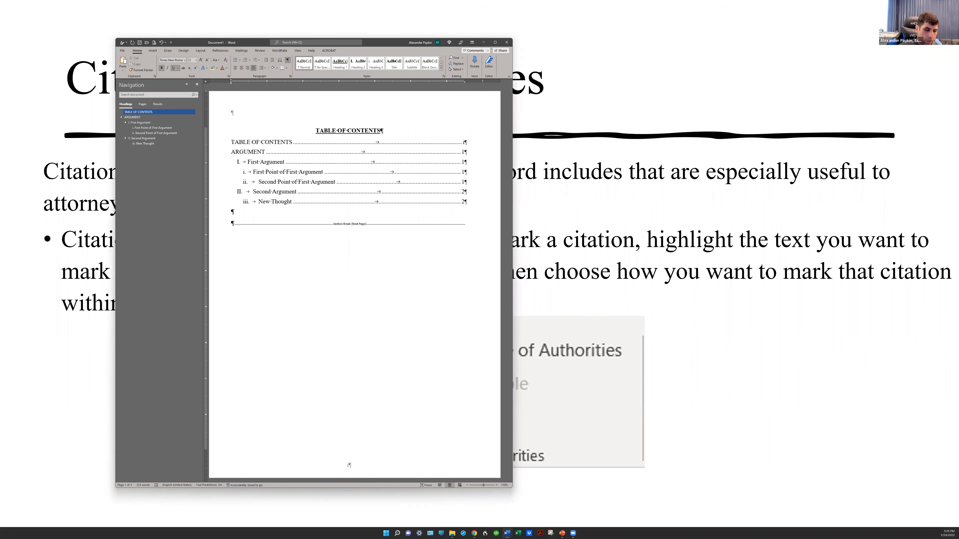
key("ctrl+Return")
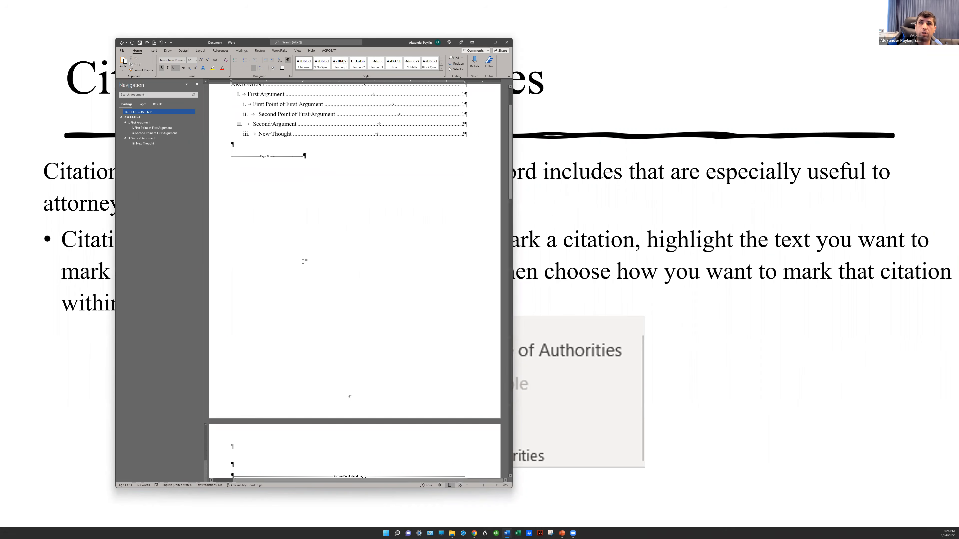
scroll(297, 219, "down", 5)
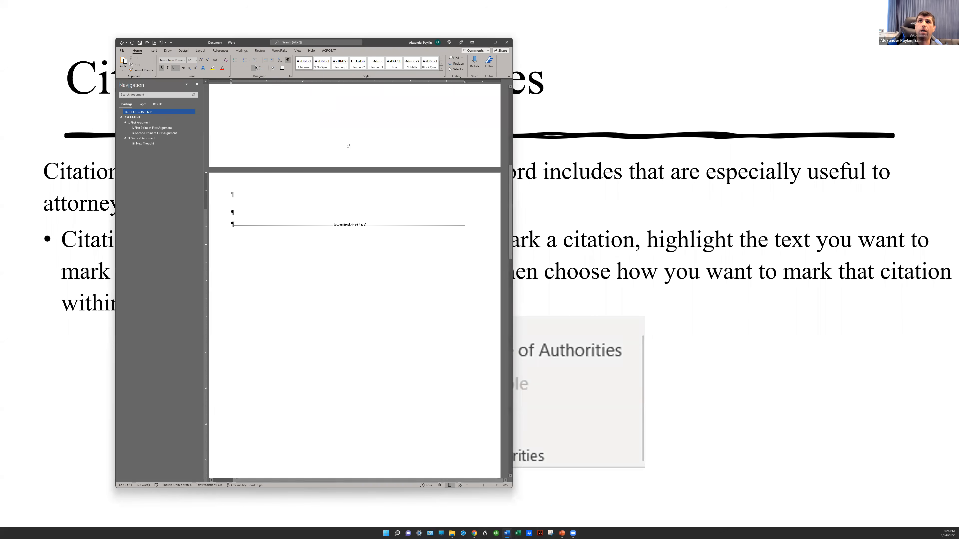
left_click(260, 50)
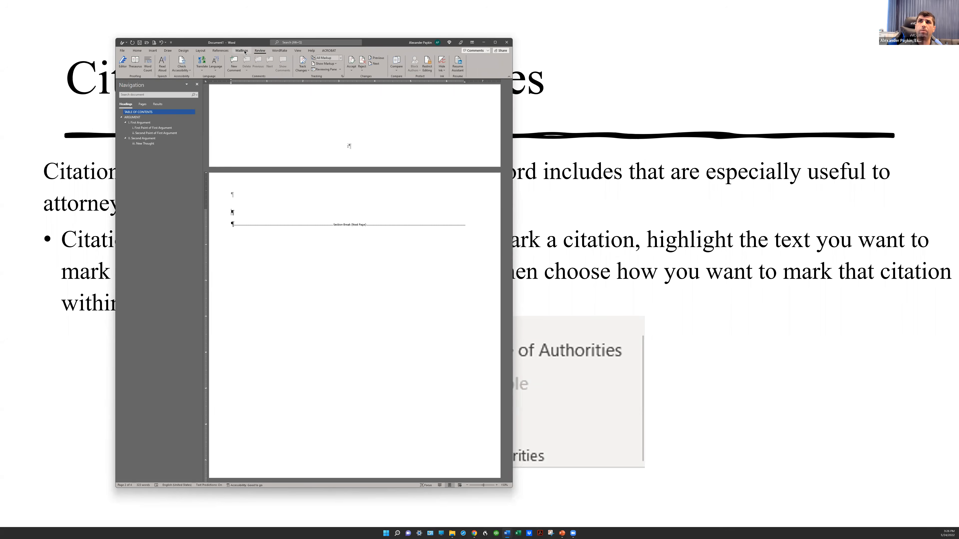
left_click(220, 50)
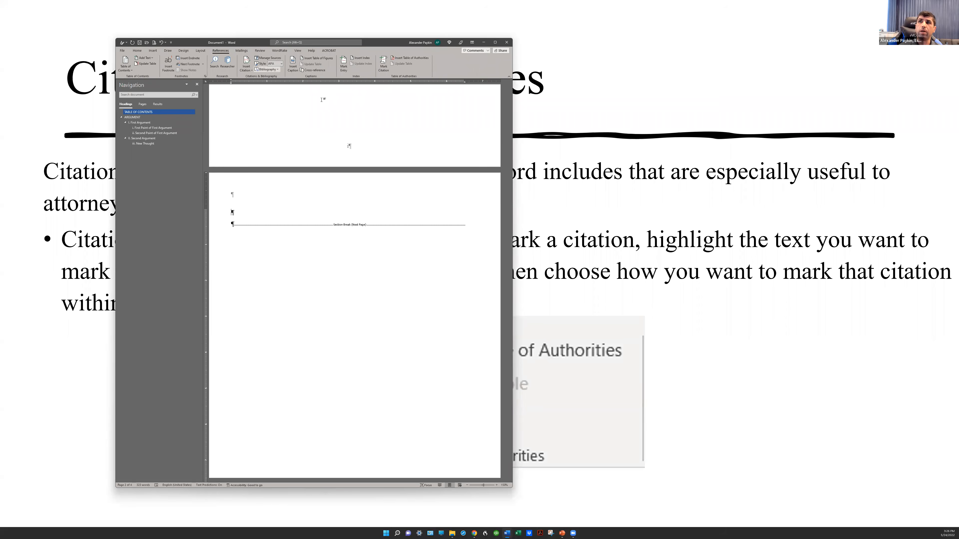
In Insert Table of Authorities, compare the Cases preview with passim off and on, leaving passim on
left_click(422, 60)
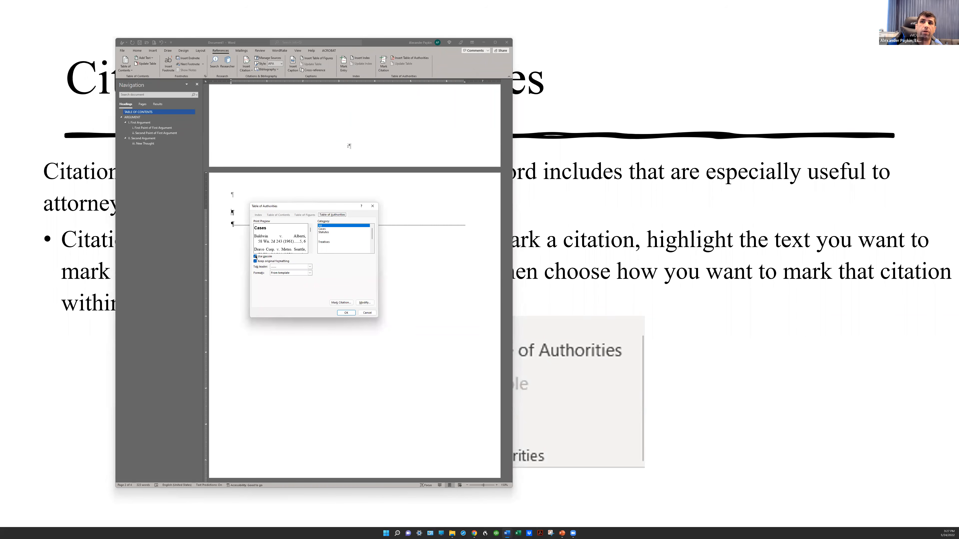
left_click(256, 257)
left_click_drag(309, 230, 310, 235)
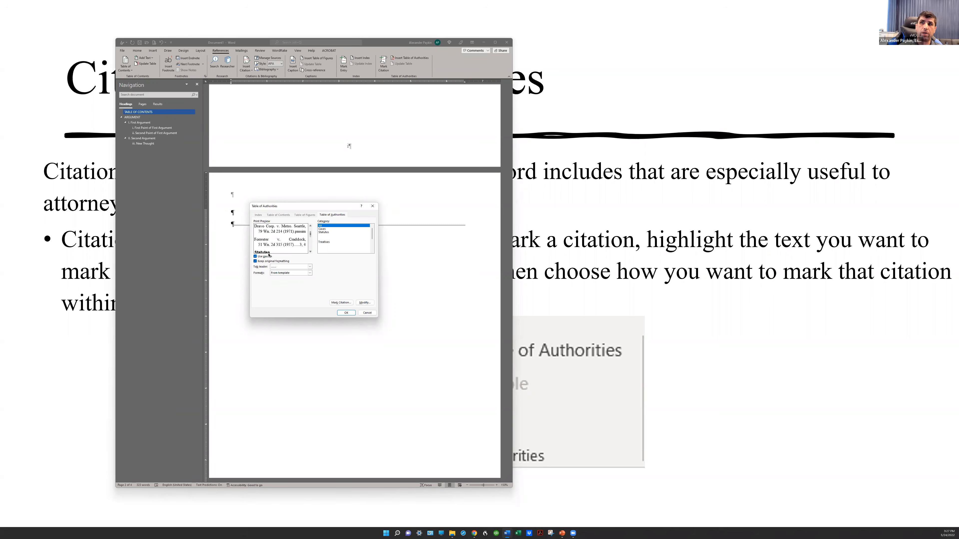
scroll(309, 232, "up", 3)
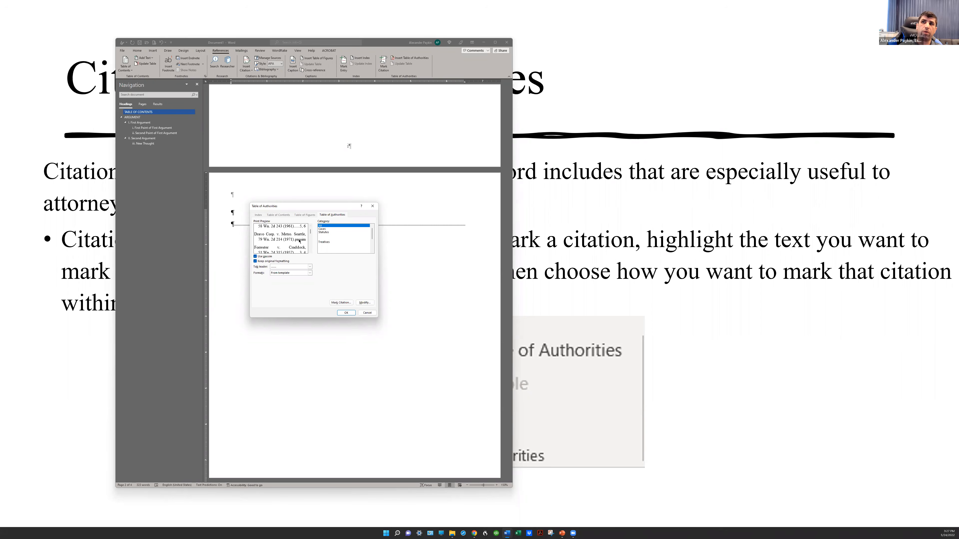
left_click(255, 257)
scroll(309, 234, "down", 2)
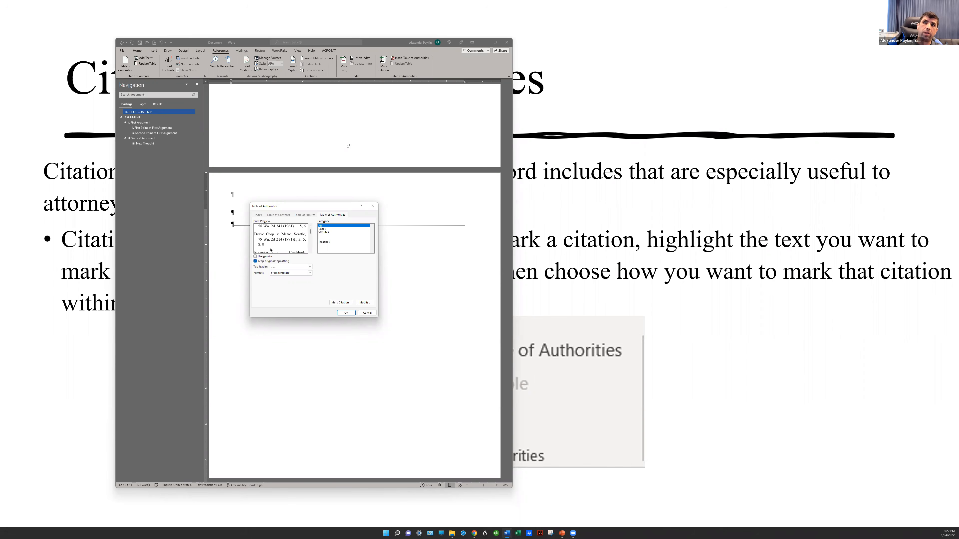
scroll(310, 233, "down", 1)
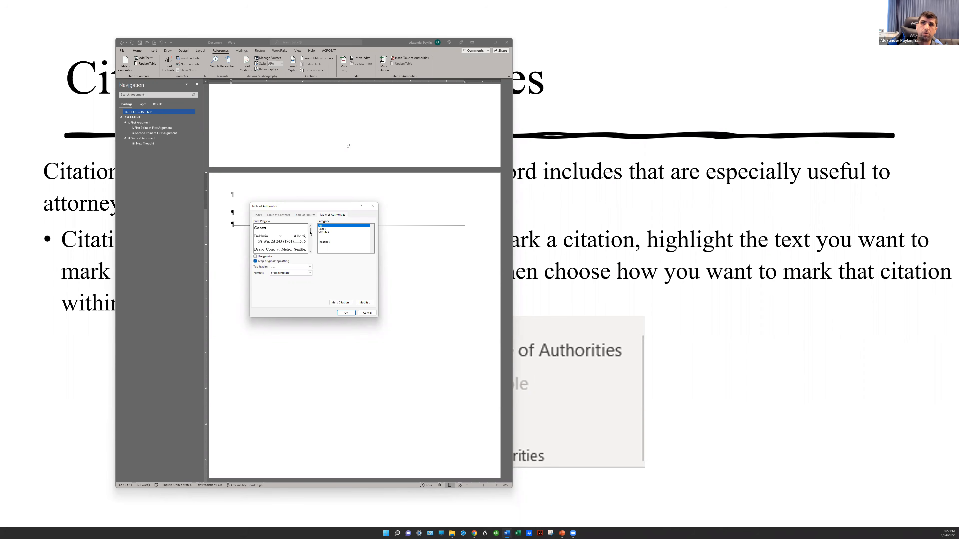
left_click(254, 257)
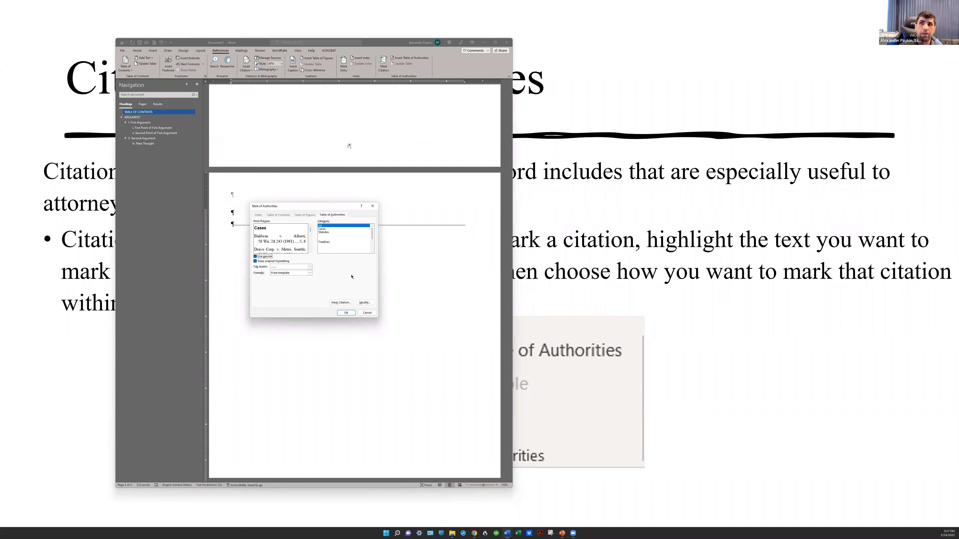
Confirm the Table of Authorities entry style and insert the table listing Alpha v. Beta, Joe v. Shmoe and NYPL § 100.00
left_click(362, 303)
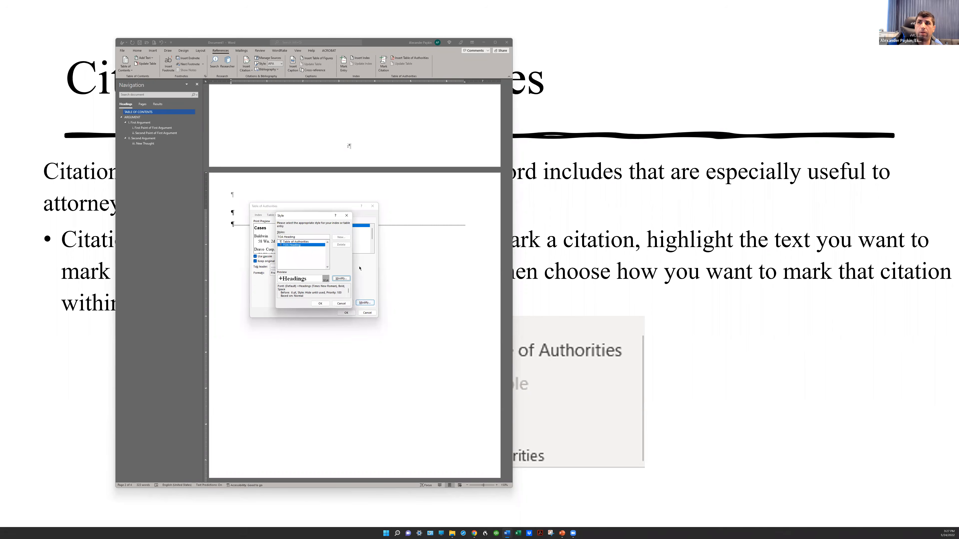
left_click(298, 242)
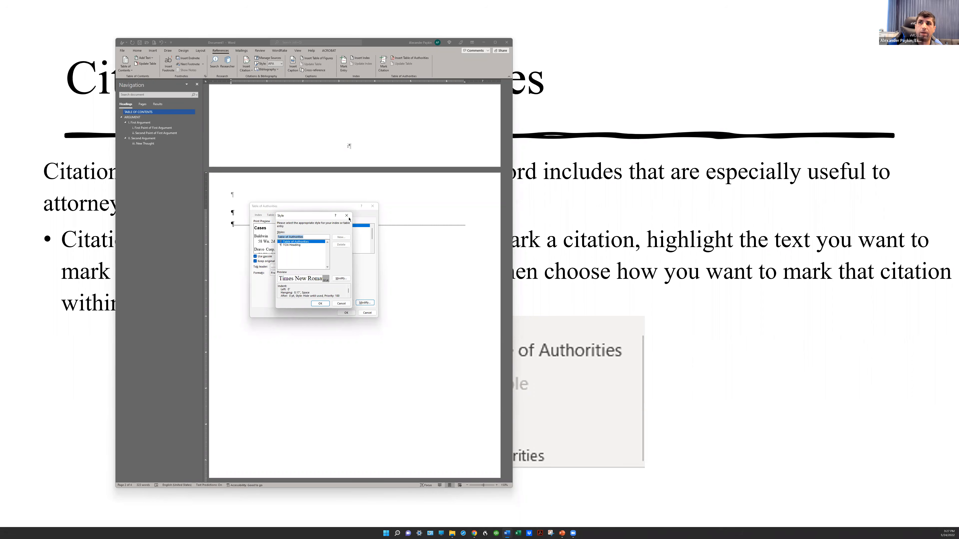
left_click(340, 280)
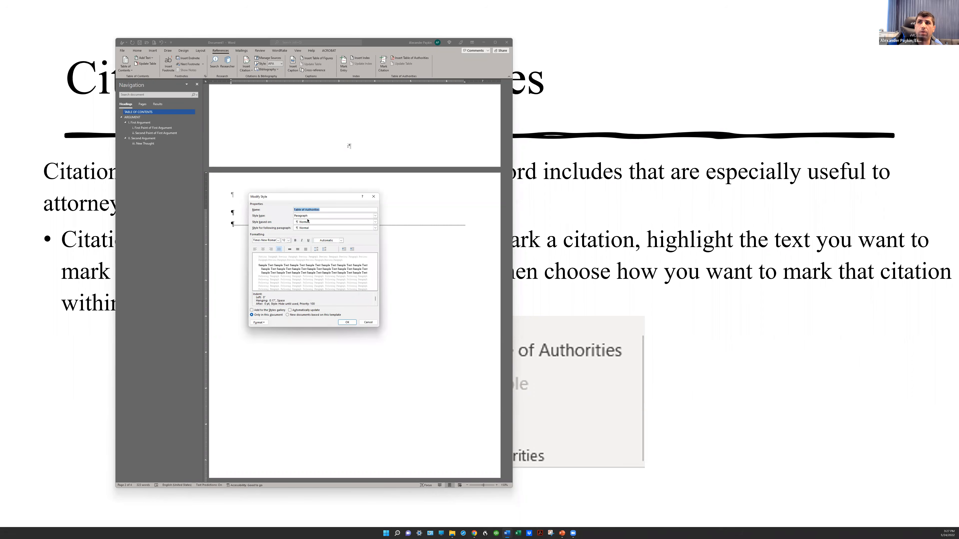
left_click(369, 322)
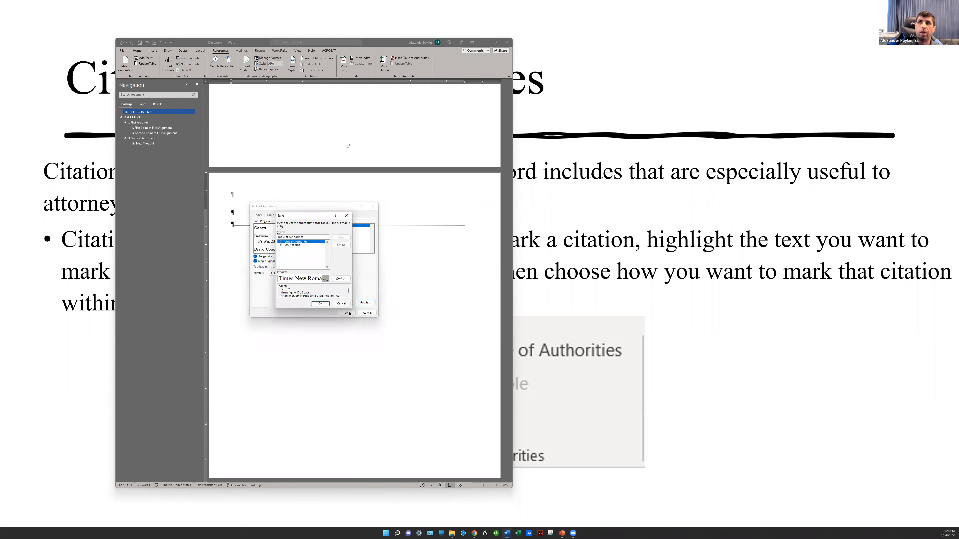
left_click(341, 304)
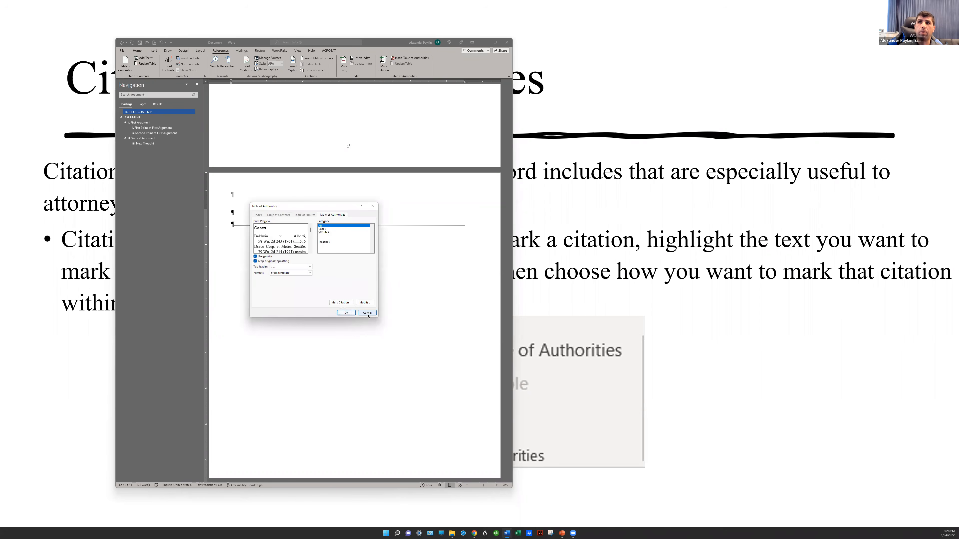
left_click(346, 313)
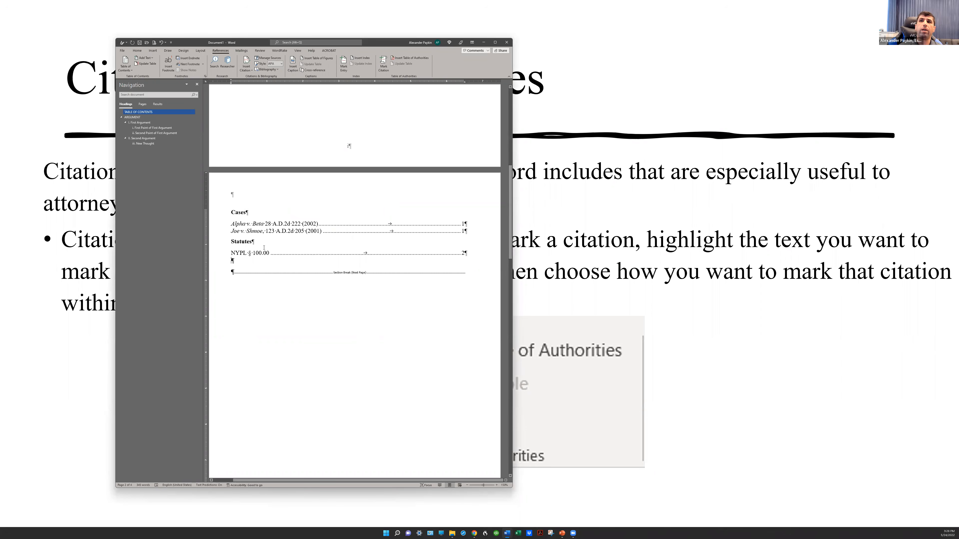
Hide the paragraph and section-break marks around the newly inserted Table of Authorities
left_click(240, 211)
left_click(244, 244)
left_click_drag(243, 242, 240, 214)
left_click(241, 214)
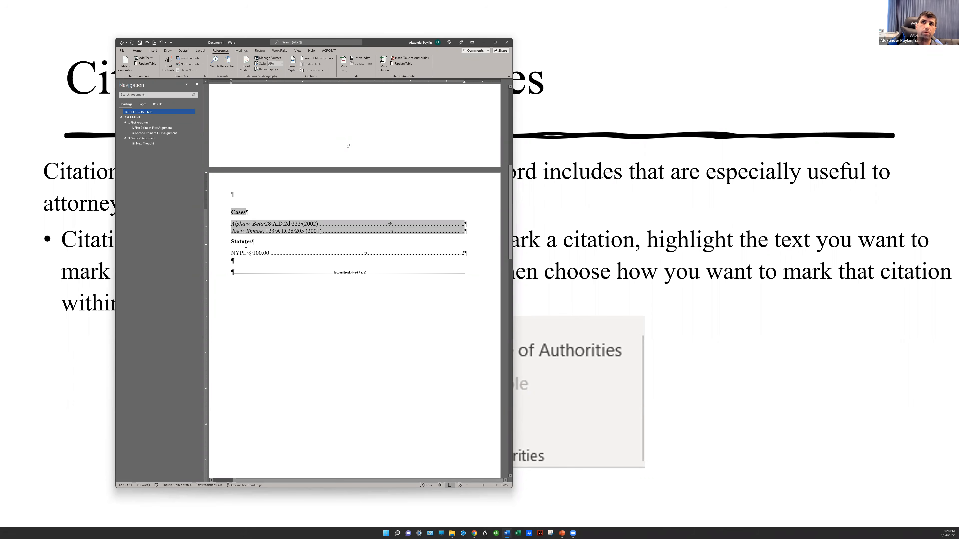
left_click(258, 291)
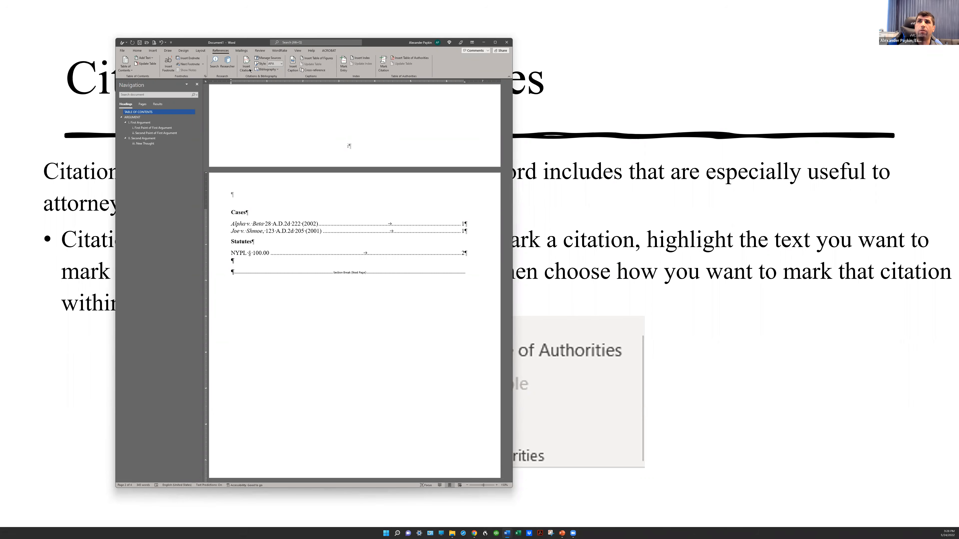
left_click(141, 52)
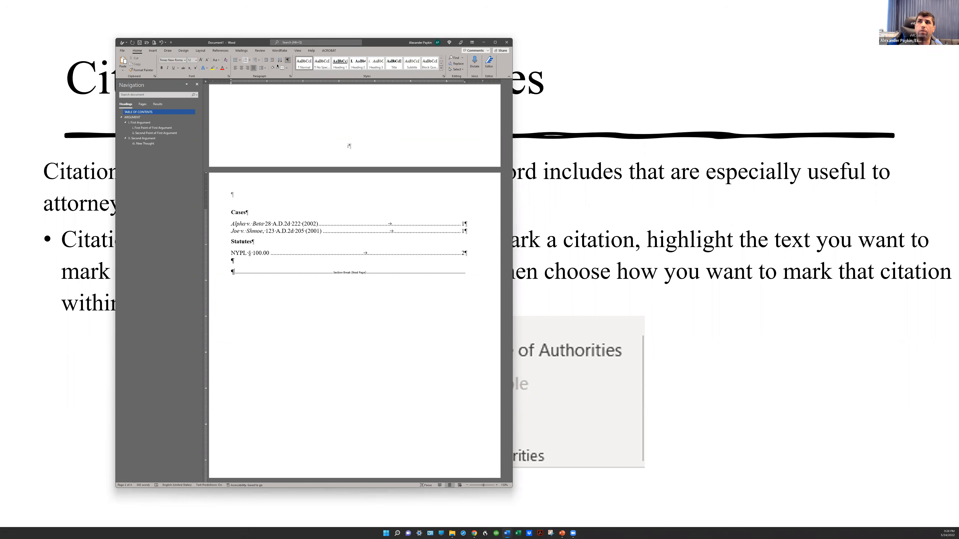
left_click(288, 61)
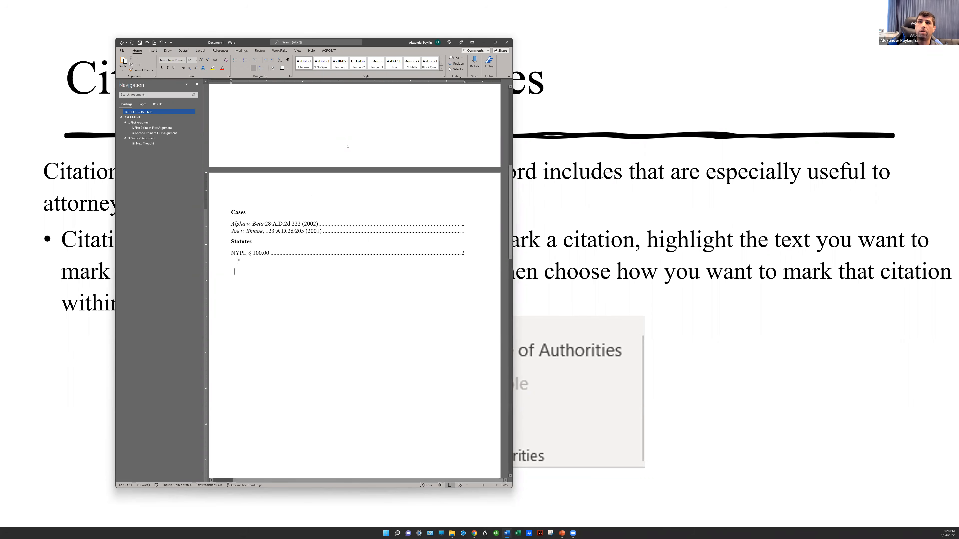
Add a 'TABLE OF AUTHORITIES' title above Cases and style it as Heading 1
left_click(234, 212)
key("Return")
type("TABL")
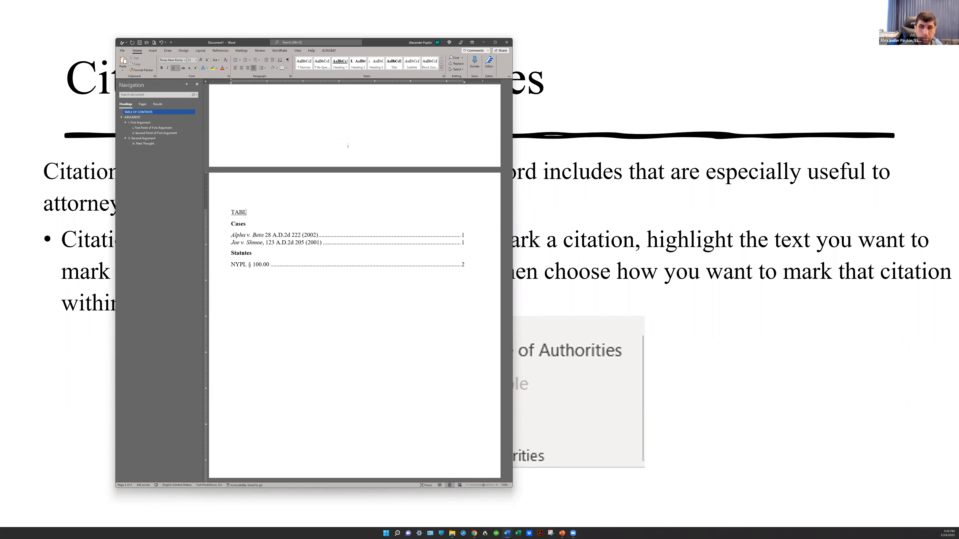
type("E OF AUTHOIRTIES")
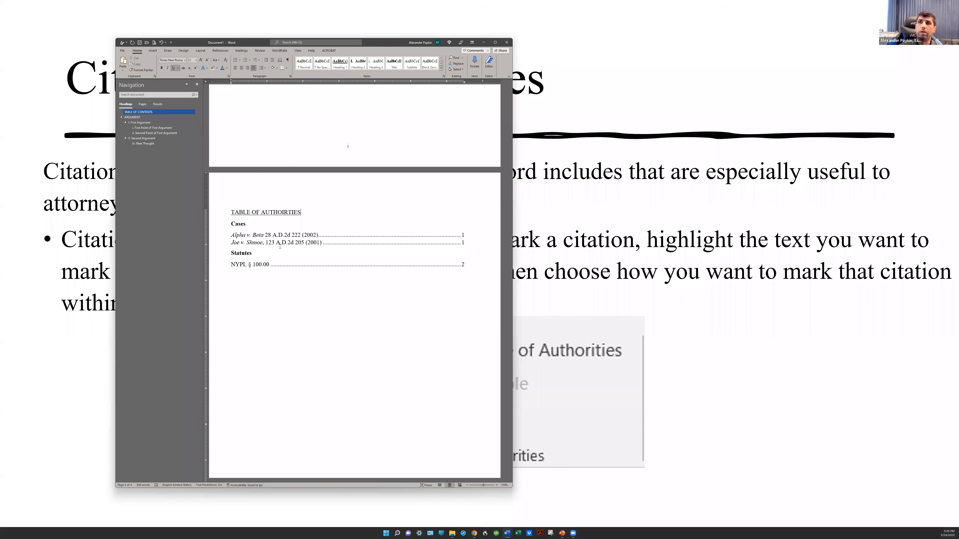
key("Delete")
type("I")
key("shift+End")
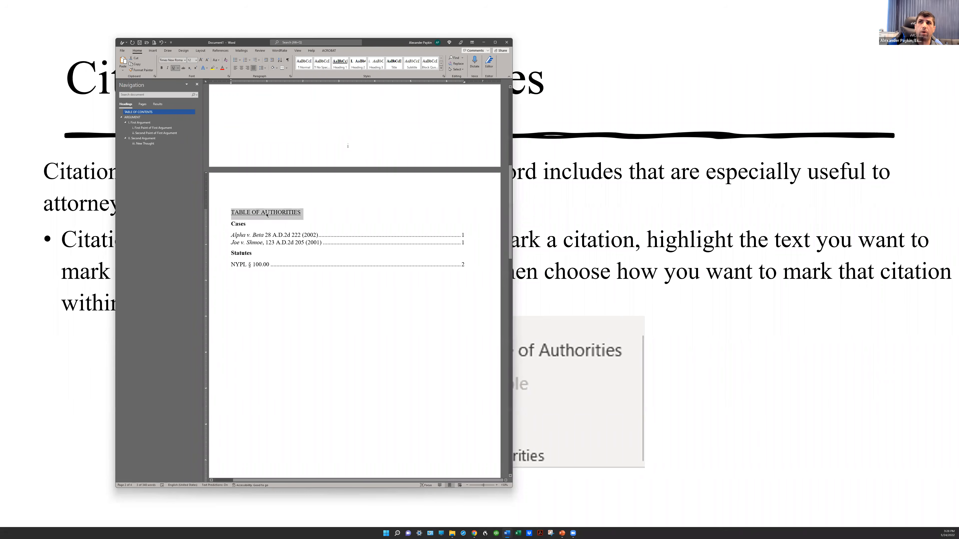
key("ctrl+alt+1")
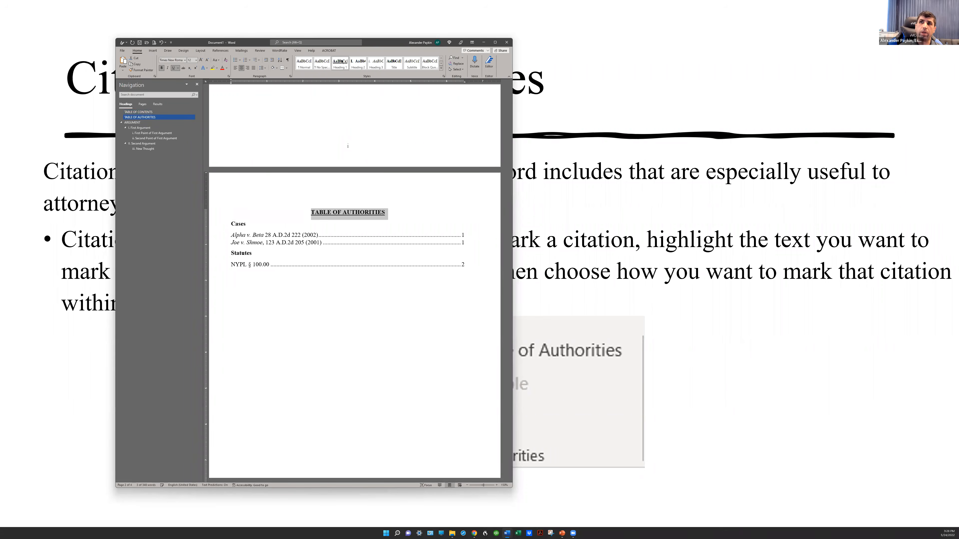
scroll(340, 181, "up", 8)
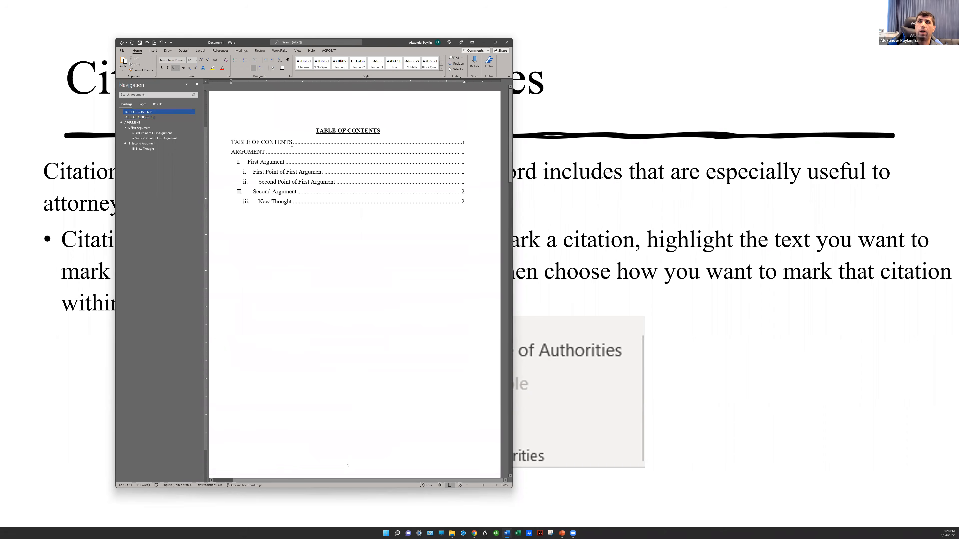
Update the entire table of contents so TABLE OF AUTHORITIES appears on page ii
left_click(285, 143)
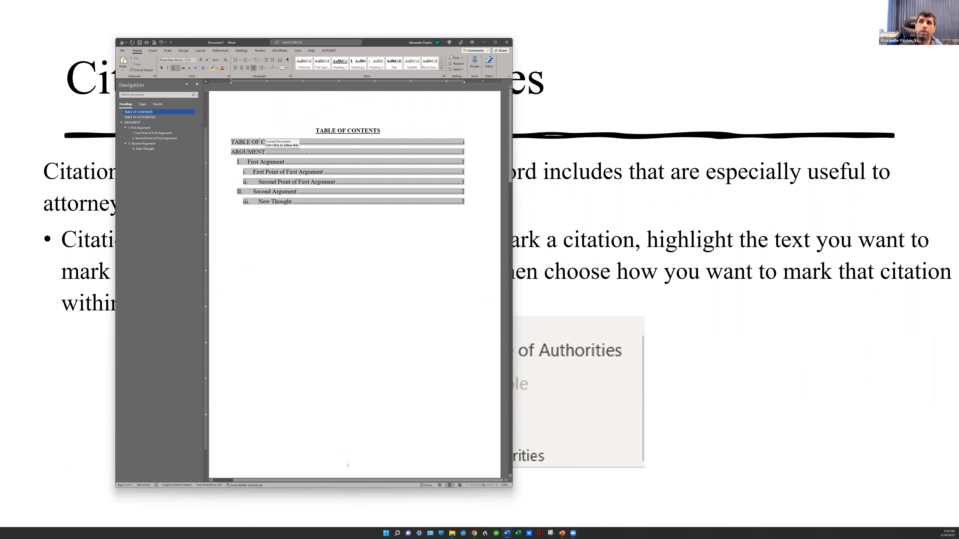
right_click(306, 154)
left_click(324, 188)
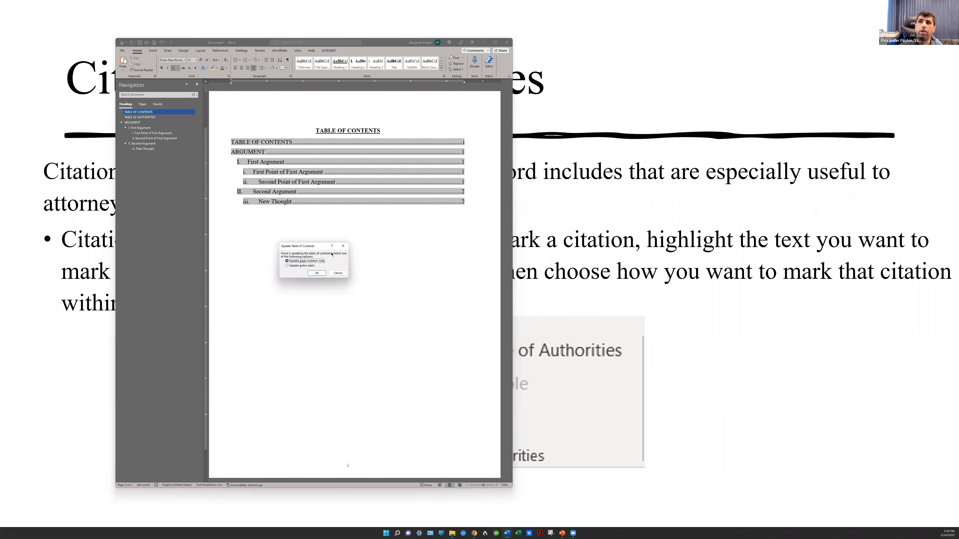
left_click(313, 266)
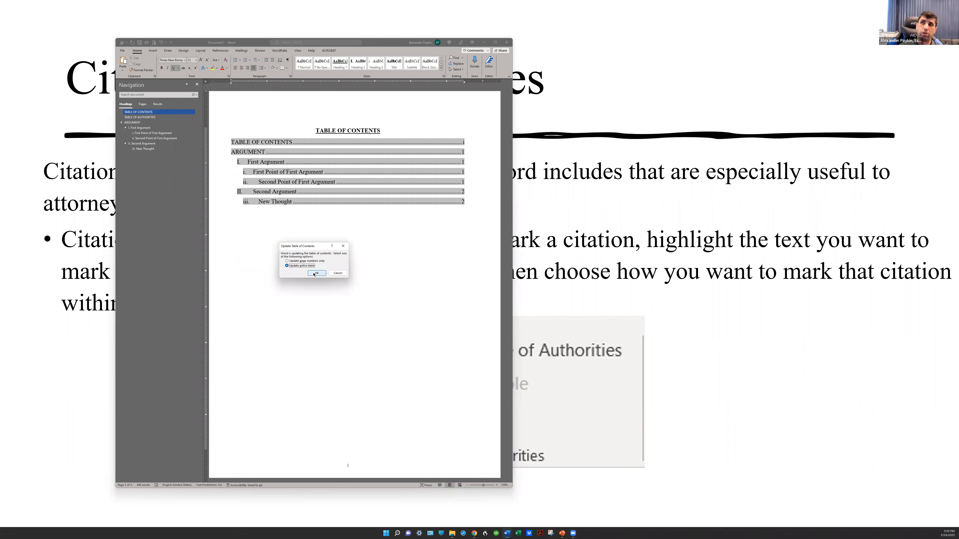
left_click(315, 274)
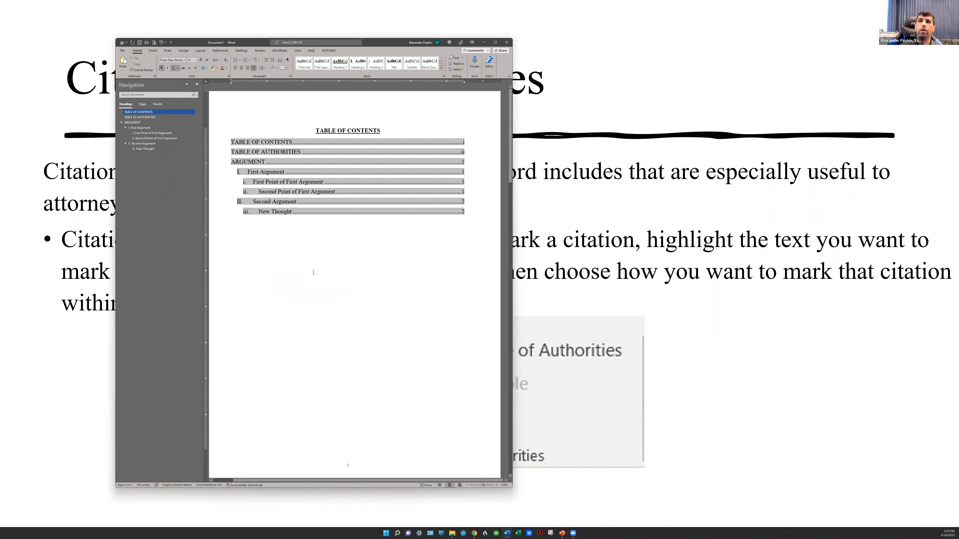
left_click(419, 162)
left_click(363, 131)
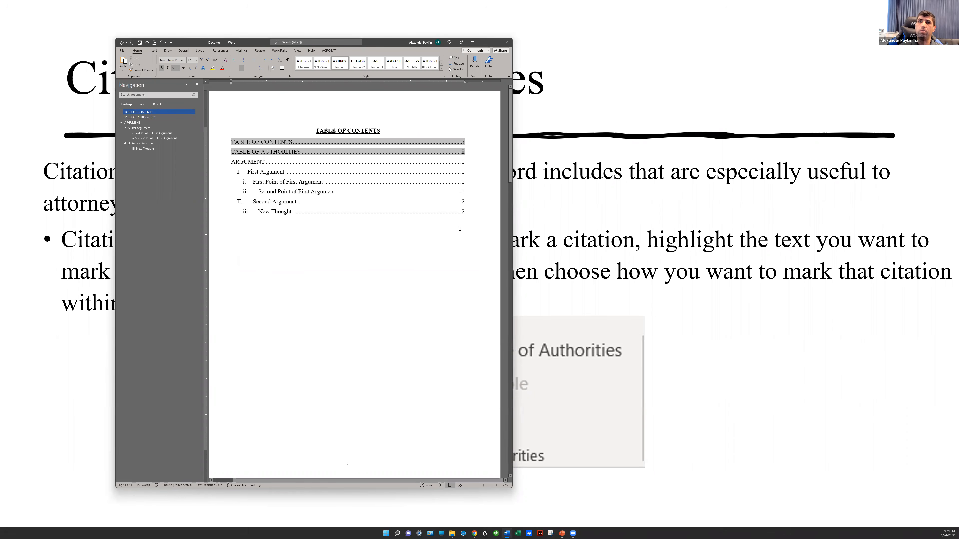
Copy the Joe v. Shmoe citation and start point 5 with 'As discussed previously, Blah.'
scroll(459, 228, "down", 10)
scroll(460, 233, "down", 10)
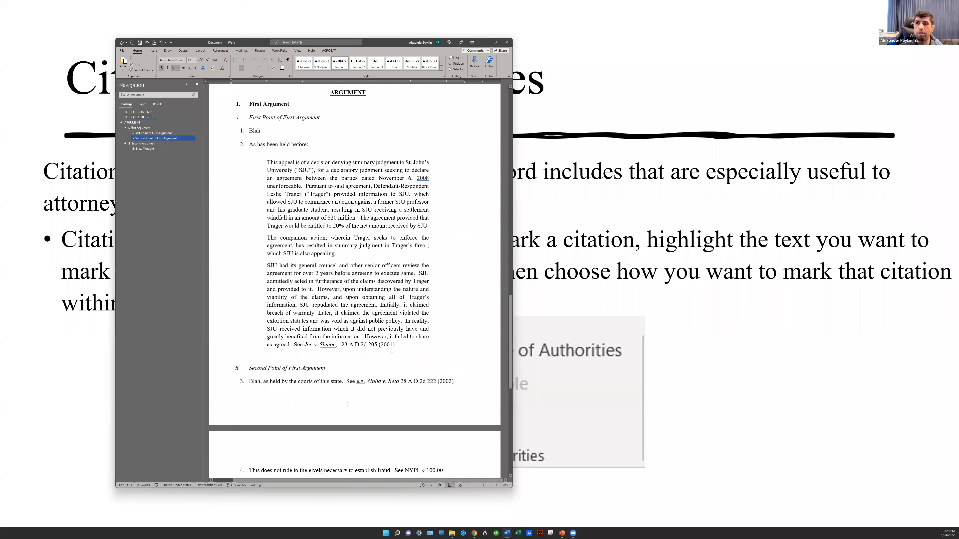
left_click_drag(394, 344, 302, 345)
key("ctrl+c")
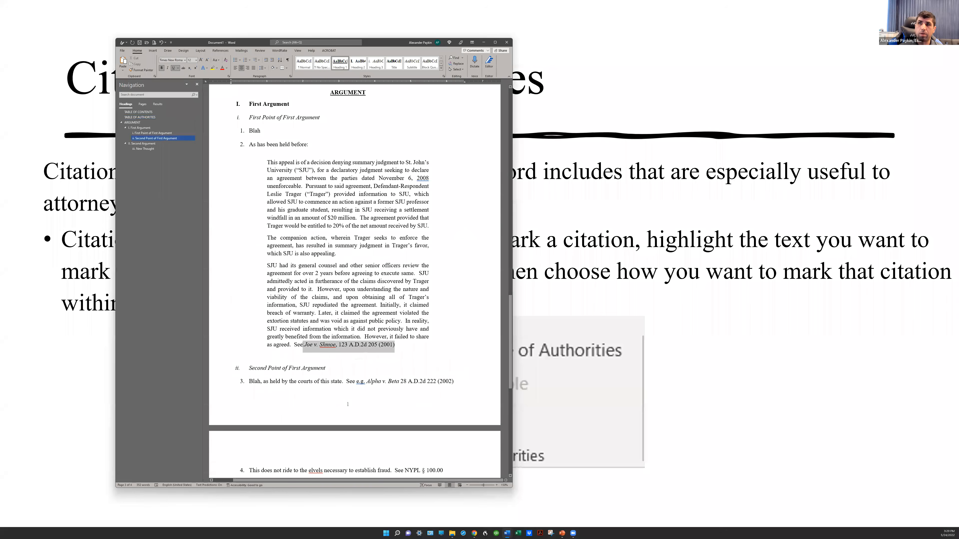
scroll(438, 295, "down", 6)
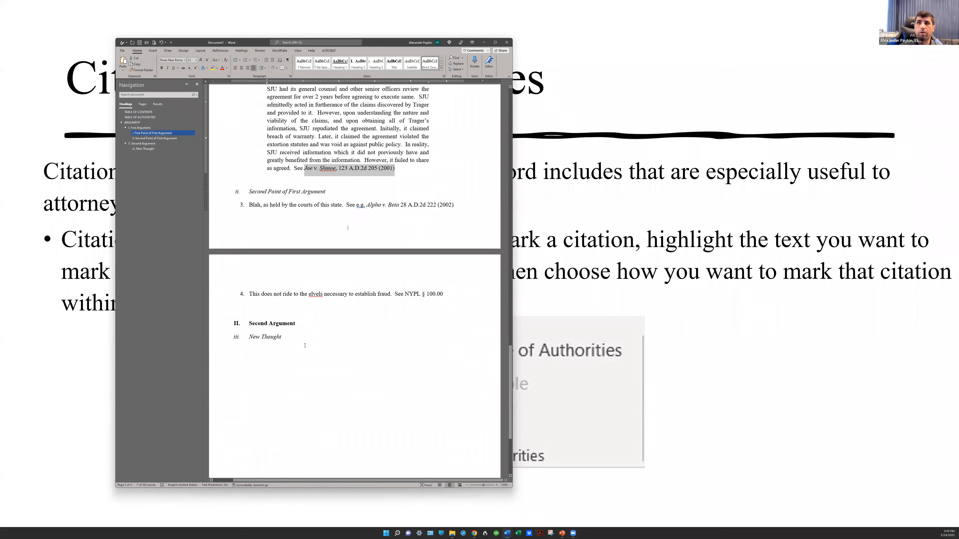
left_click(448, 254)
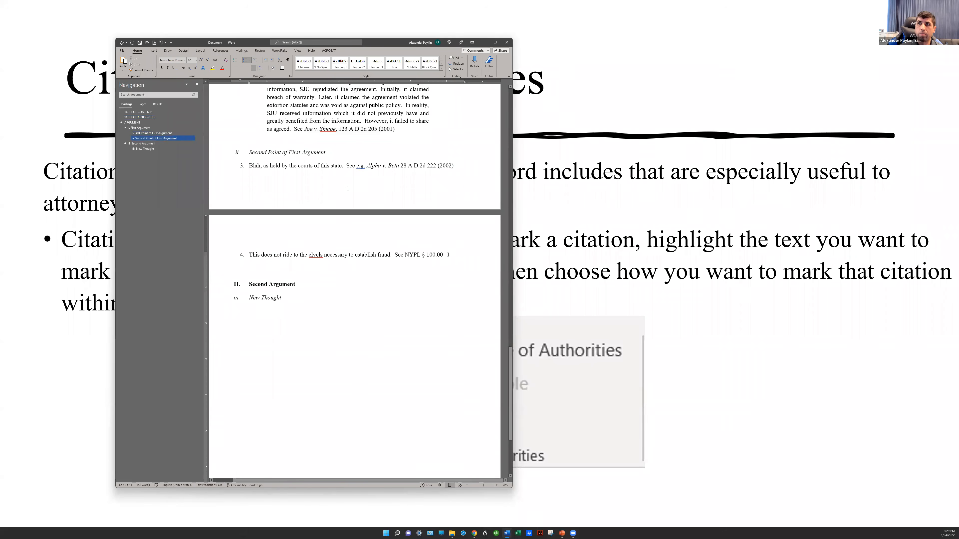
key("Return")
type("As discuss")
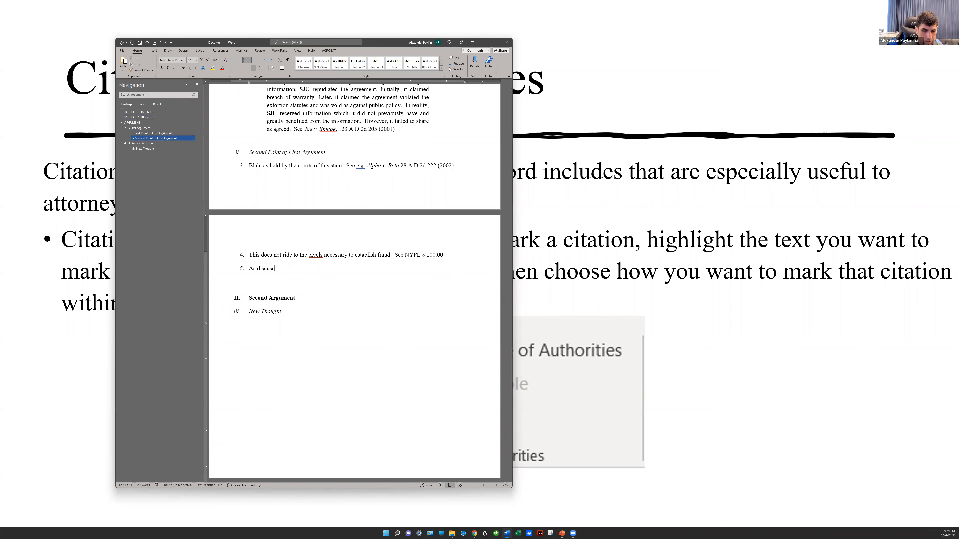
type("ed previously, Blah.")
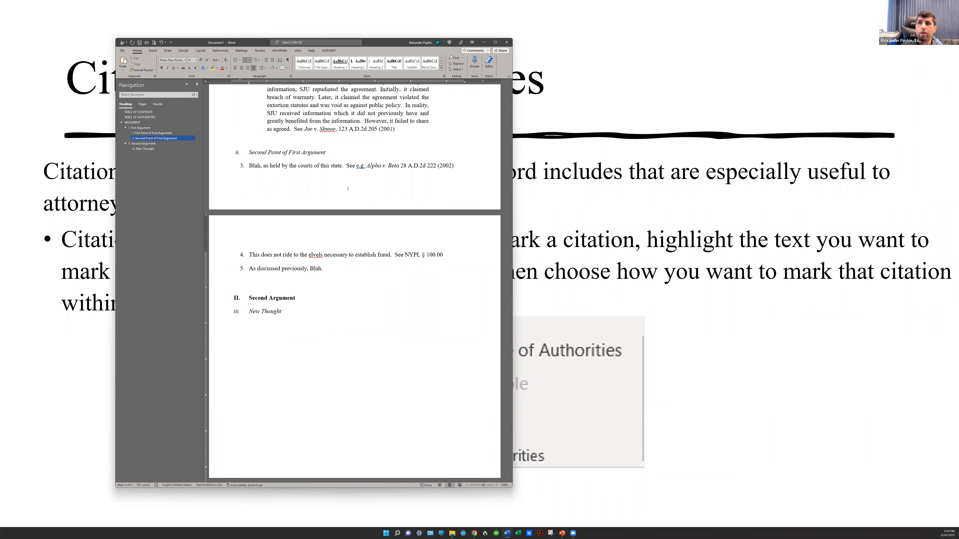
Finish point 5 with 'See Shmoe, infra.', removing 'Joe v.' and italicizing infra
type("See")
key("ctrl+v")
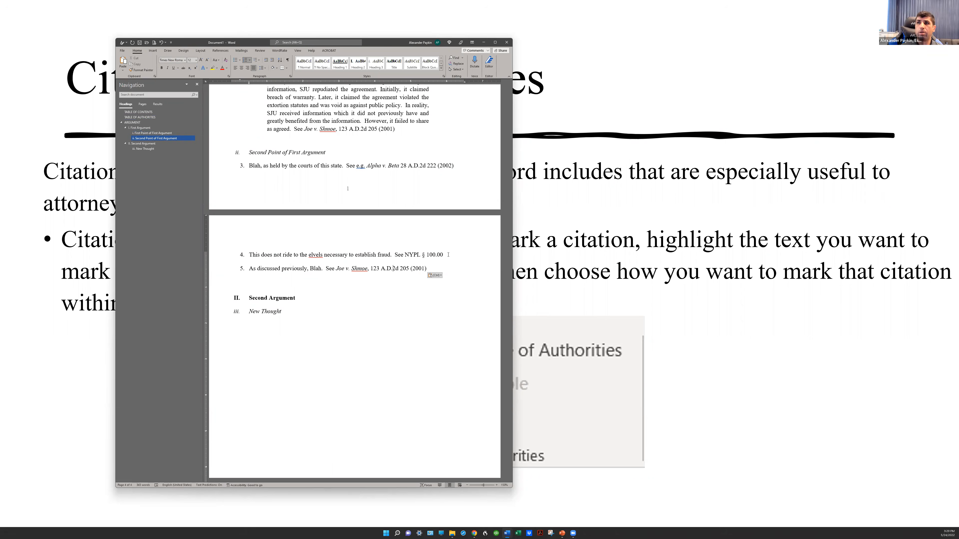
key("ctrl+Left")
key("ctrl+Left")
key("ctrl+shift+Left")
key("ctrl+shift+Left")
key("ctrl+shift+Left")
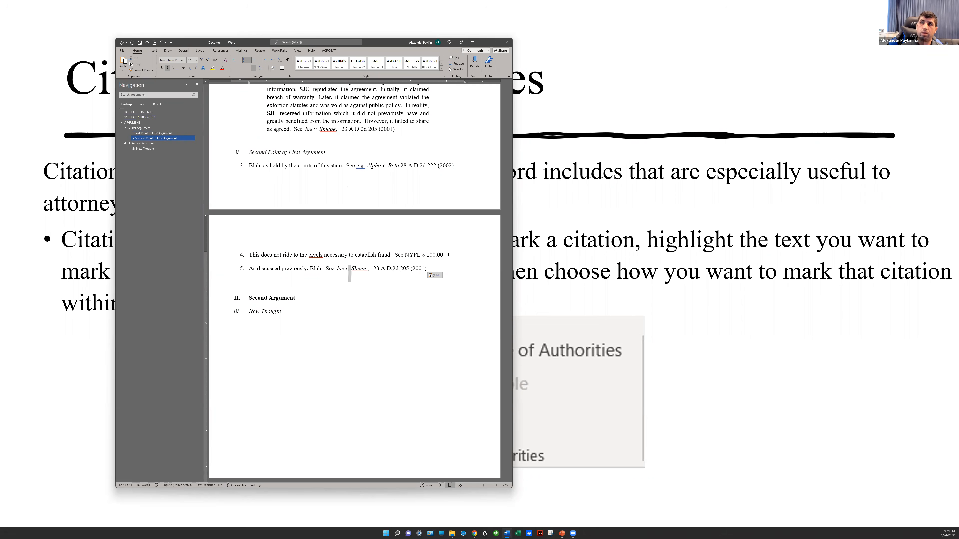
key("BackSpace")
key("ctrl+Right")
key("ctrl+Right")
key("shift+Right")
key("shift+Right")
key("shift+Right")
key("shift+Right")
key("shift+Right")
key("shift+Right")
key("shift+Right")
key("shift+Right")
key("shift+Right")
key("shift+Right")
key("shift+Right")
key("shift+Right")
key("shift+Right")
key("shift+Right")
key("shift+Right")
key("shift+Right")
key("shift+Right")
key("shift+Right")
key("shift+Right")
key("shift+Right")
key("shift+Right")
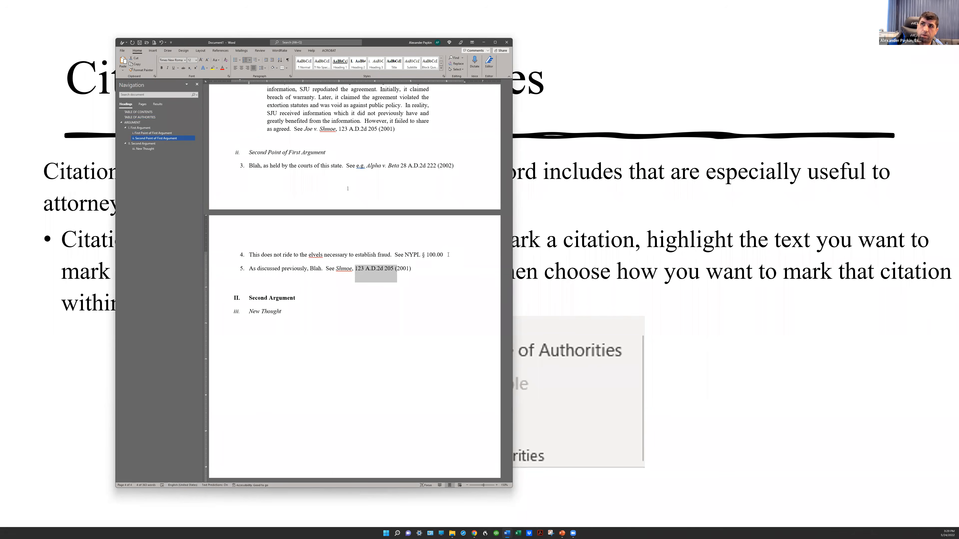
key("ctrl+i")
type("infra")
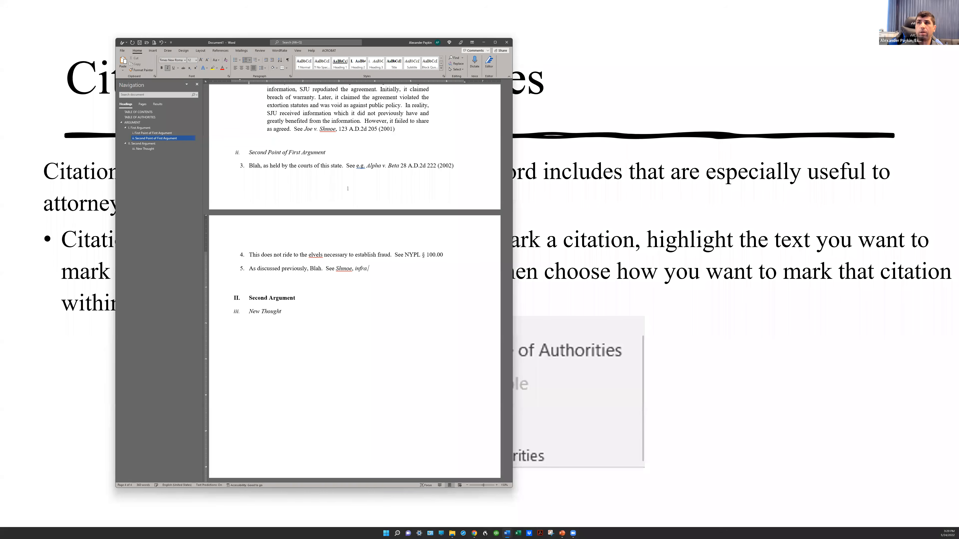
double_click(353, 272)
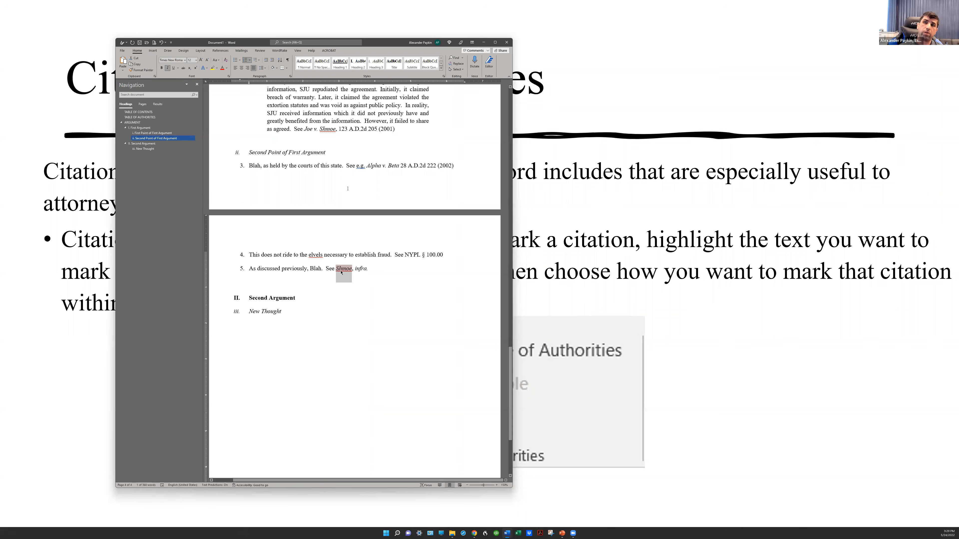
Mark the word Shmoe in item 5 as a short citation of Joe v. Shmoe
left_click(298, 268)
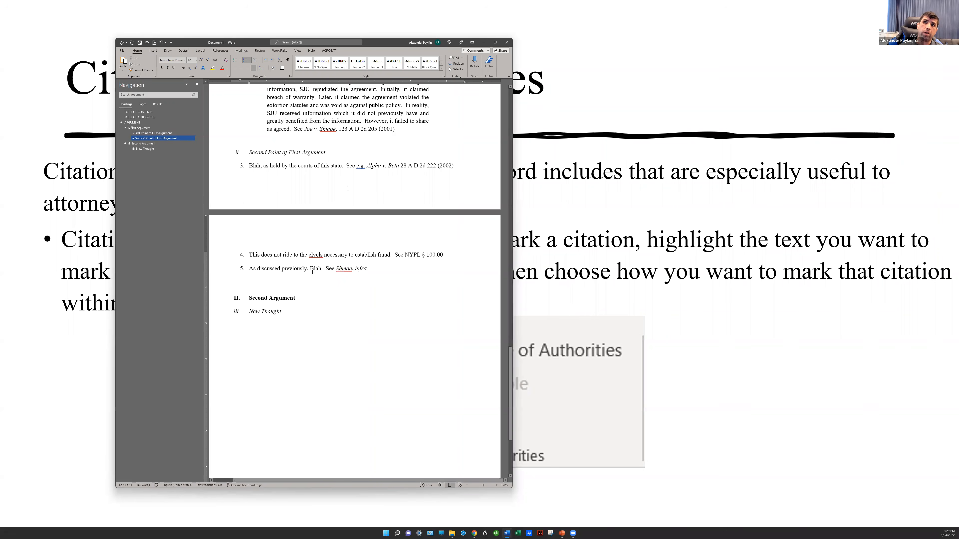
double_click(339, 268)
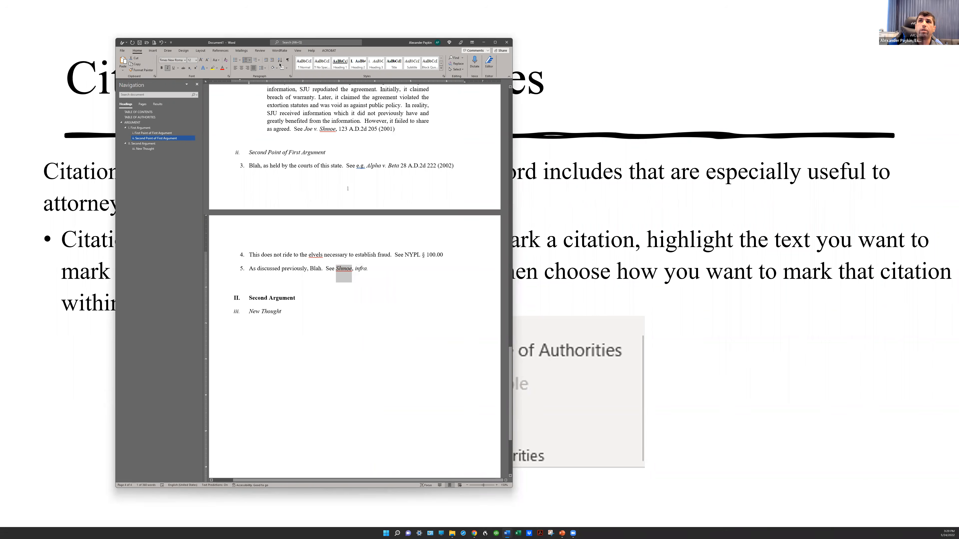
left_click(256, 52)
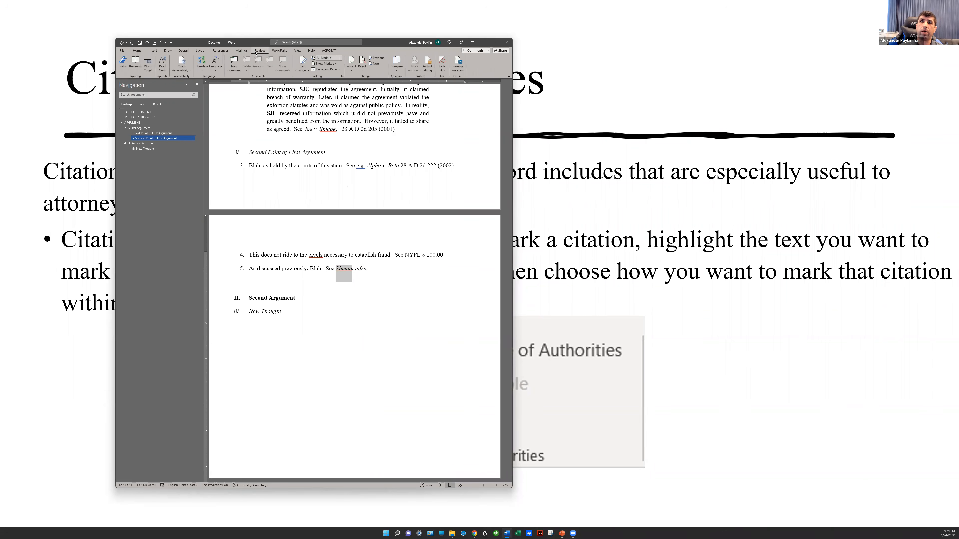
left_click(220, 51)
left_click(384, 65)
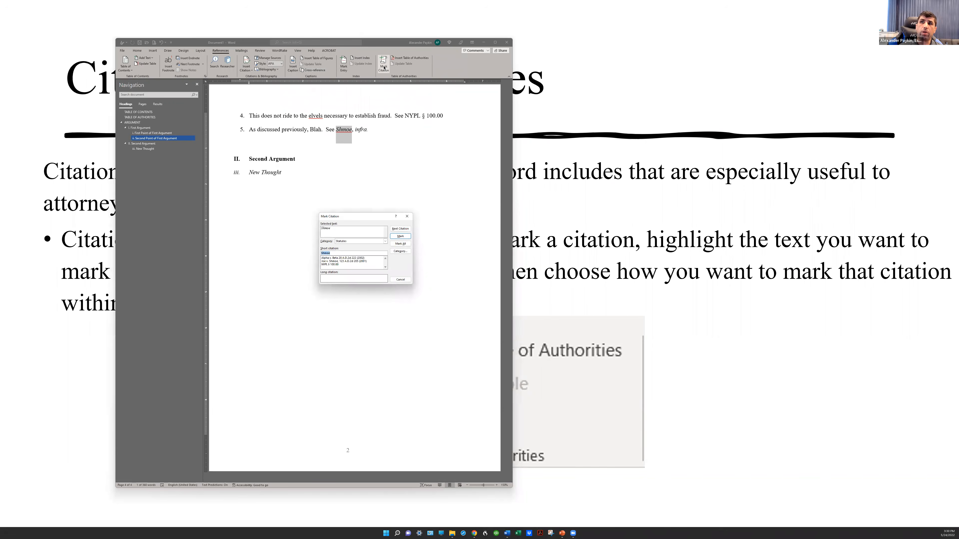
left_click(324, 261)
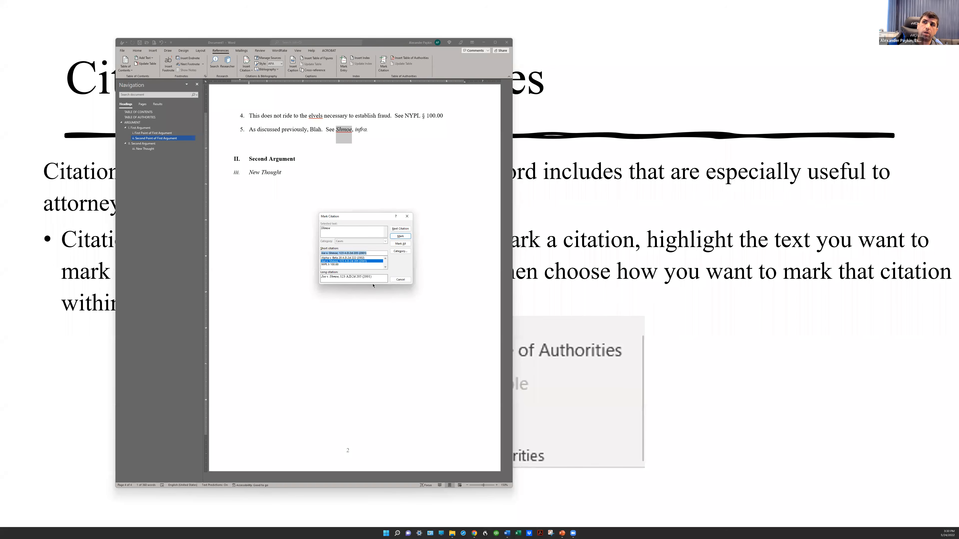
left_click(401, 237)
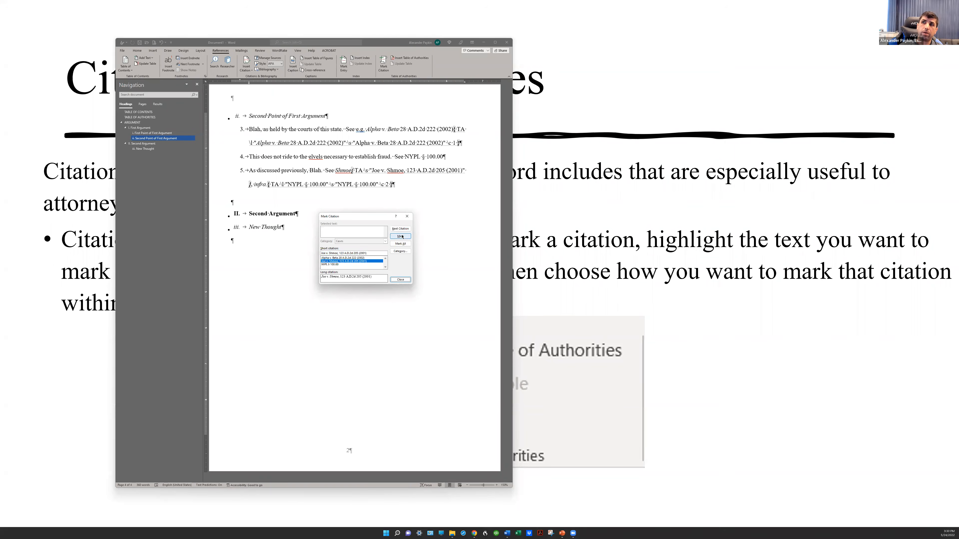
left_click(399, 279)
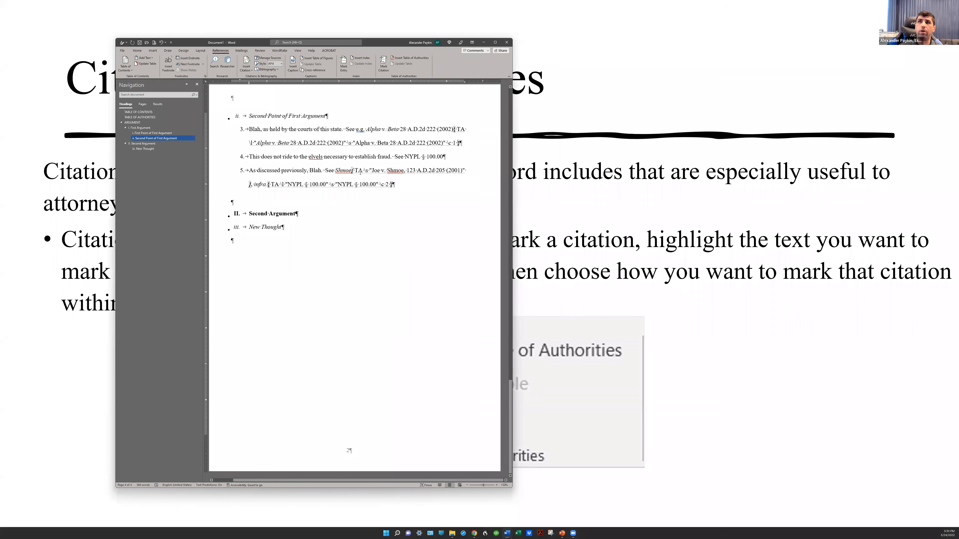
Undo the citation mark and the preceding edits after Shmoe in item 5
left_click_drag(325, 170, 388, 184)
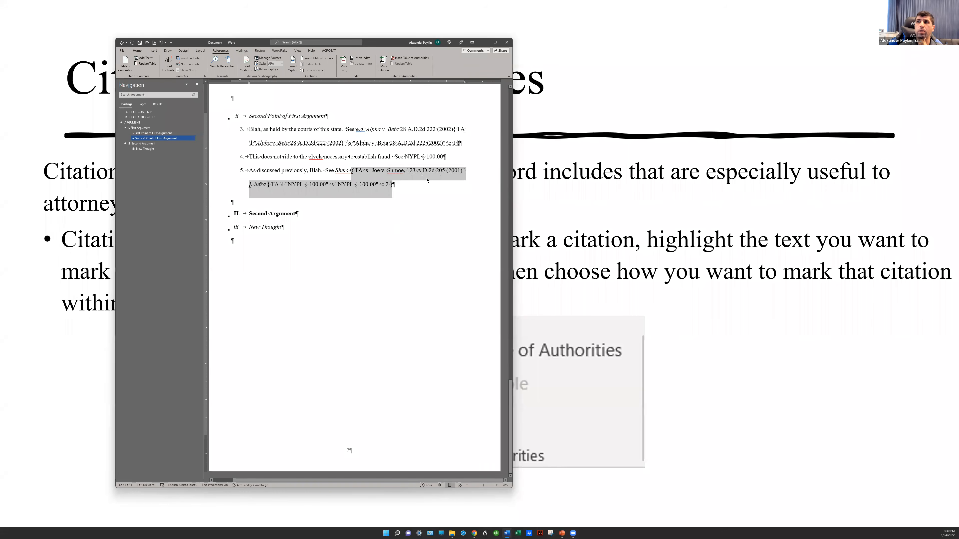
left_click(378, 196)
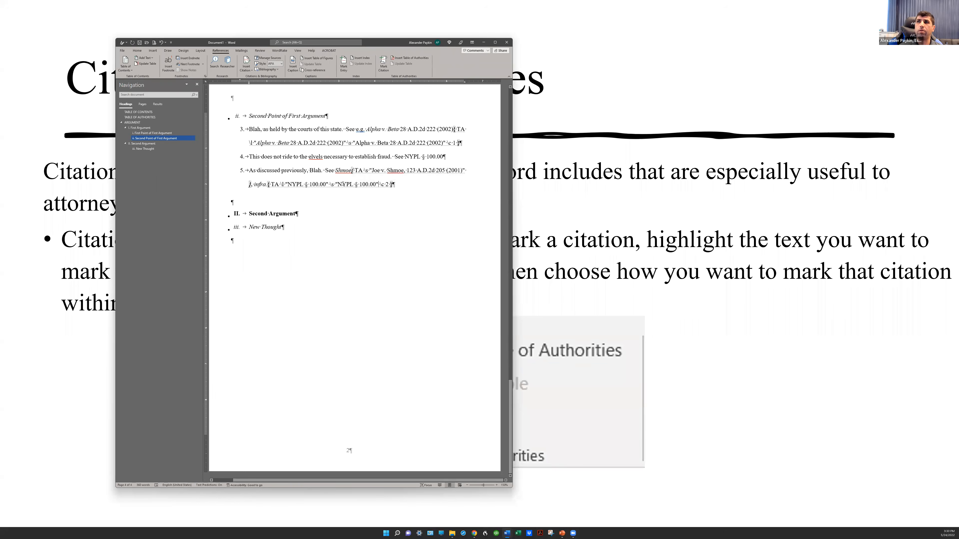
key("ctrl+z")
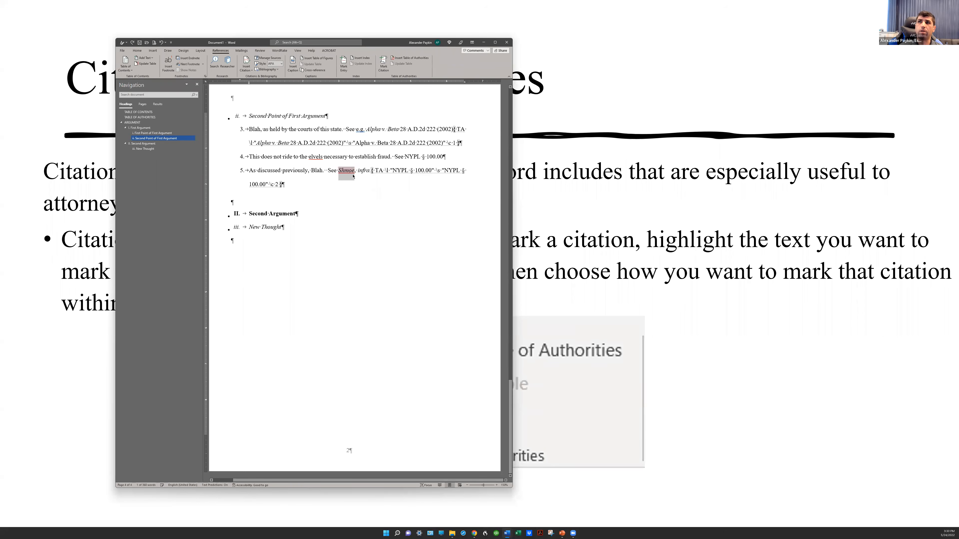
key("ctrl+z")
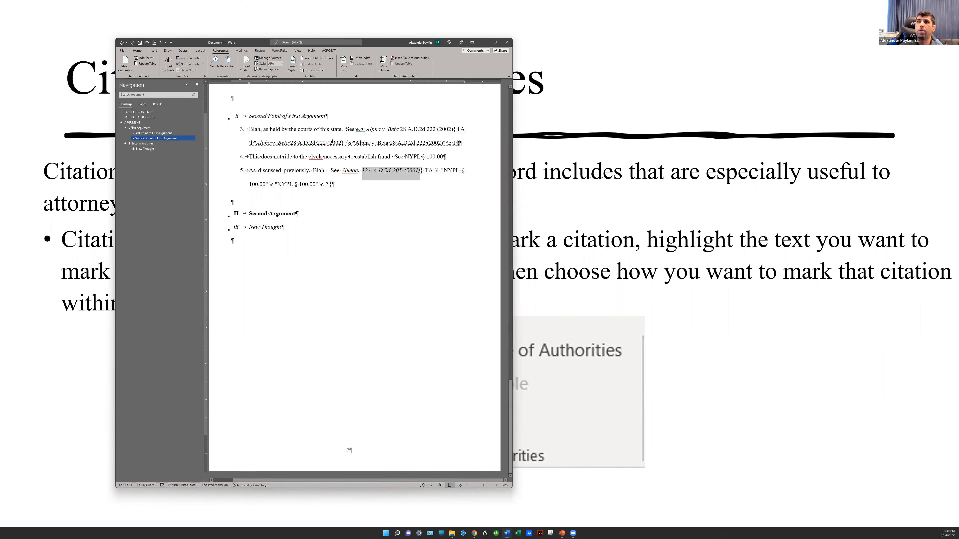
key("ctrl+z")
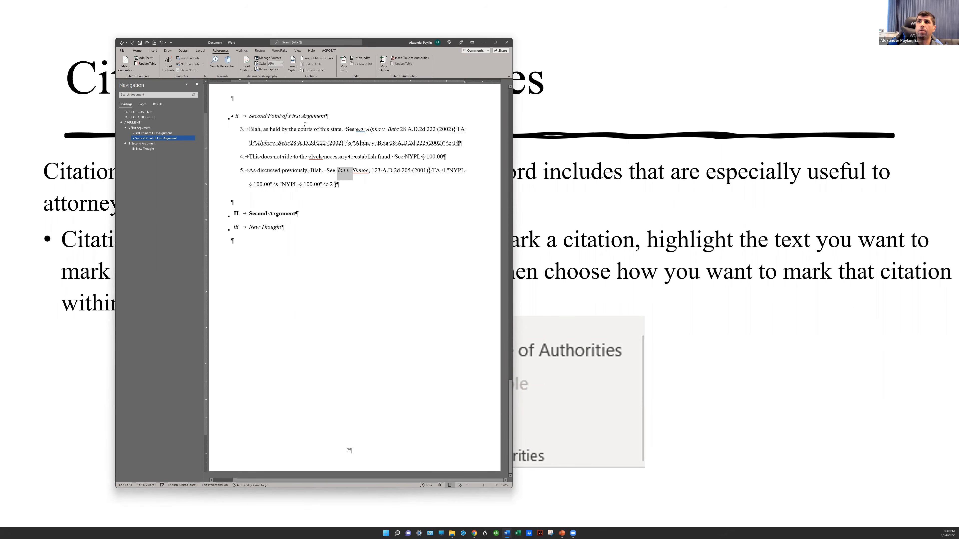
Delete 'Joe', the citation text after Shmoe, and the stray 'v' from item 5
left_click(339, 173)
double_click(342, 171)
key("Delete")
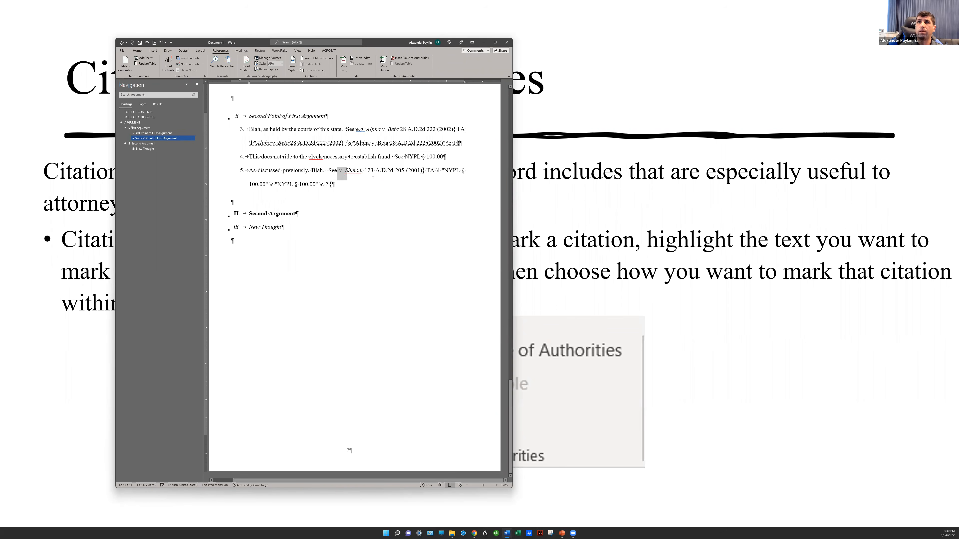
left_click_drag(362, 170, 372, 180)
key("Delete")
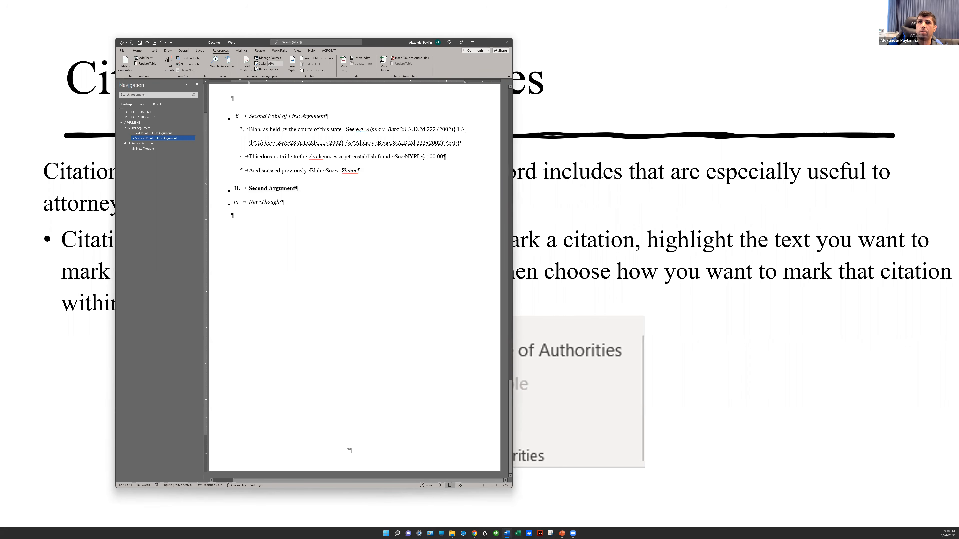
double_click(337, 170)
key("Delete")
right_click(342, 171)
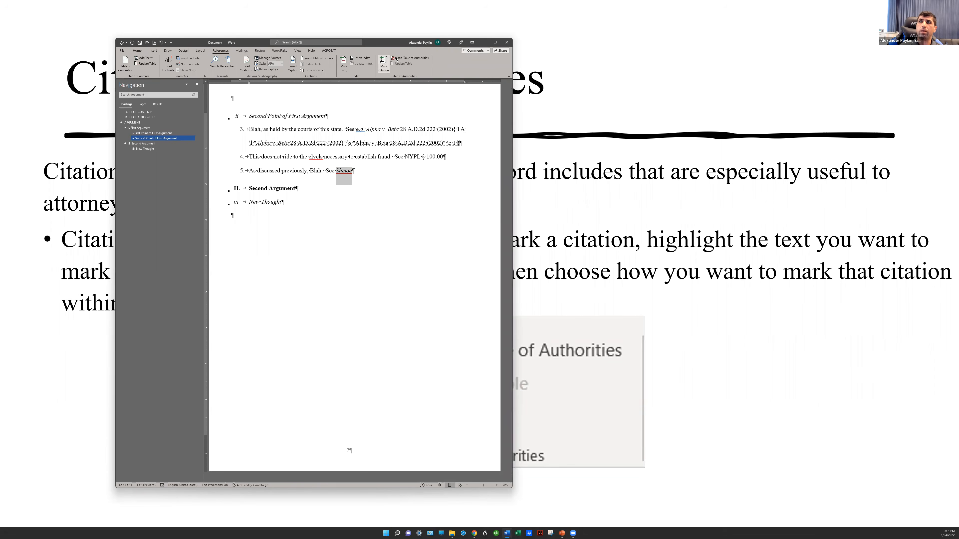
Re-mark Shmoe under the Cases category as Joe v. Shmoe, 123 A.D.2d 205 (2001), and check its field code
left_click(383, 63)
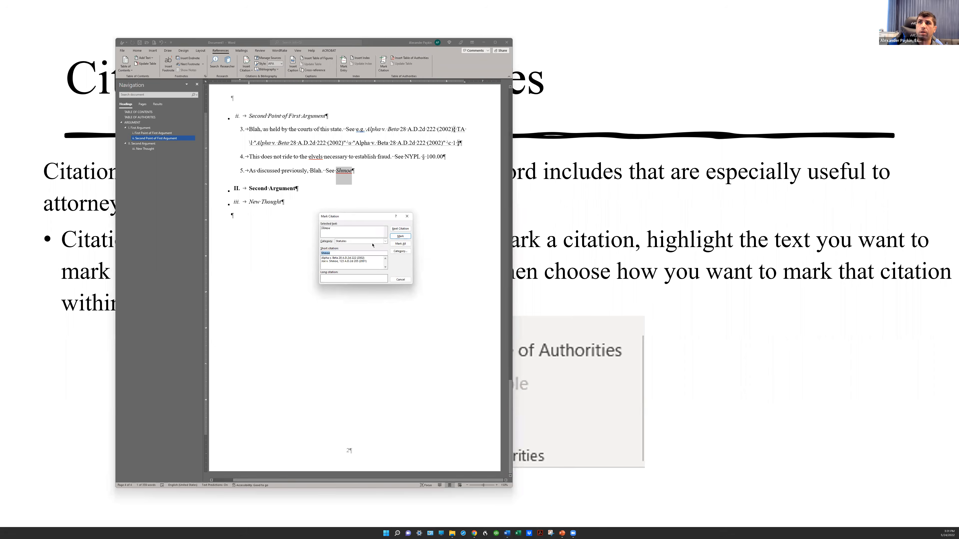
left_click(385, 242)
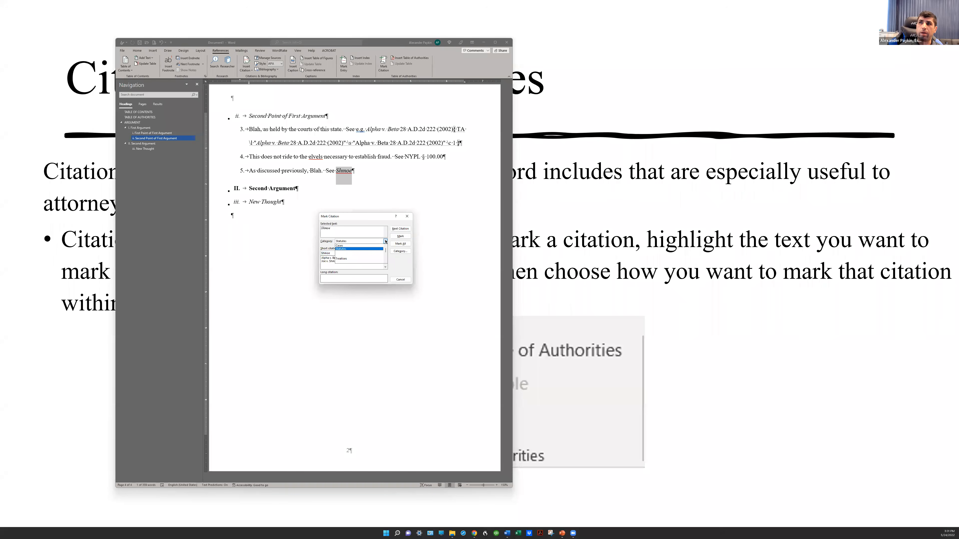
left_click(340, 246)
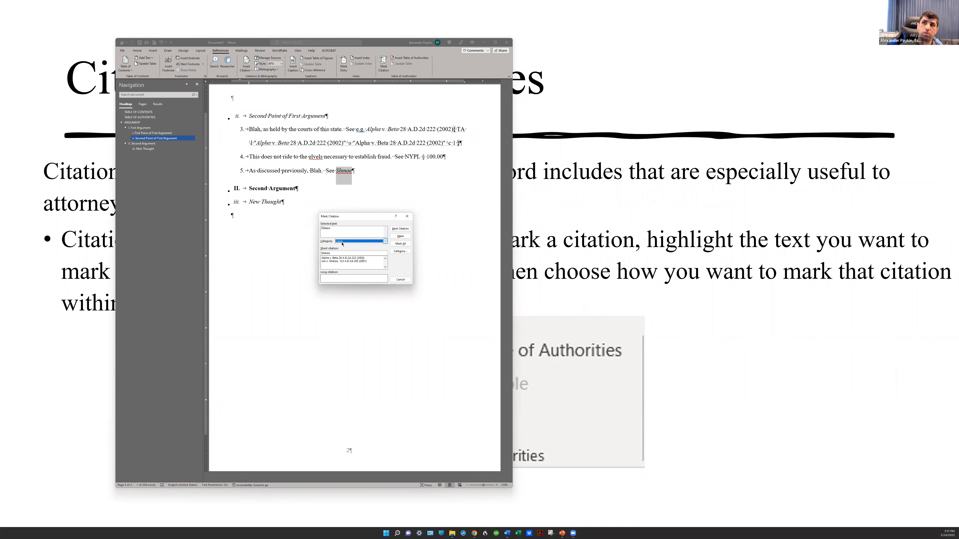
left_click(342, 261)
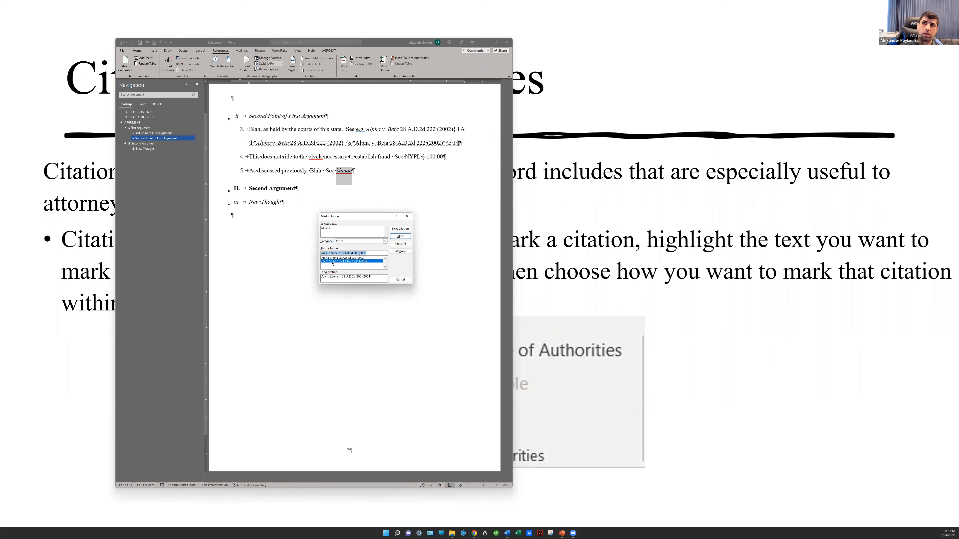
left_click(401, 237)
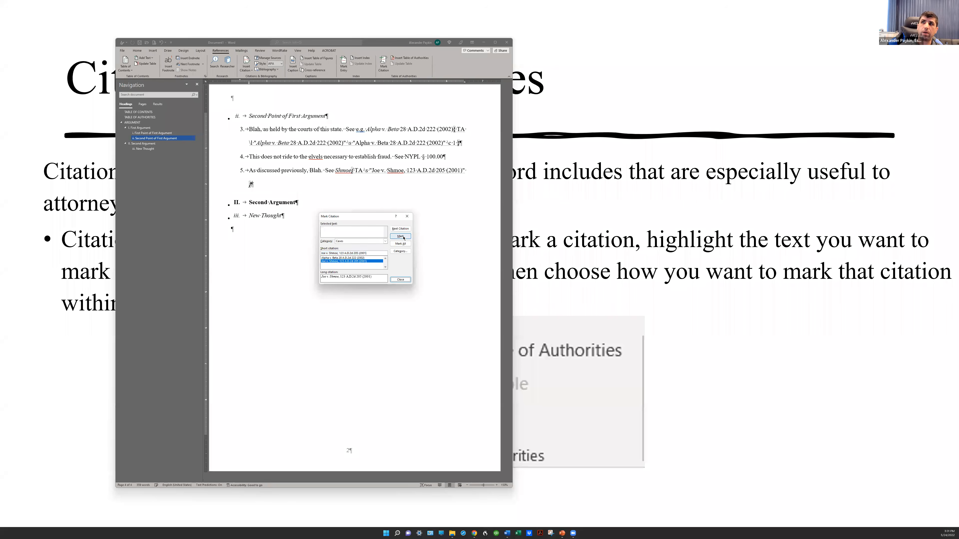
left_click(408, 216)
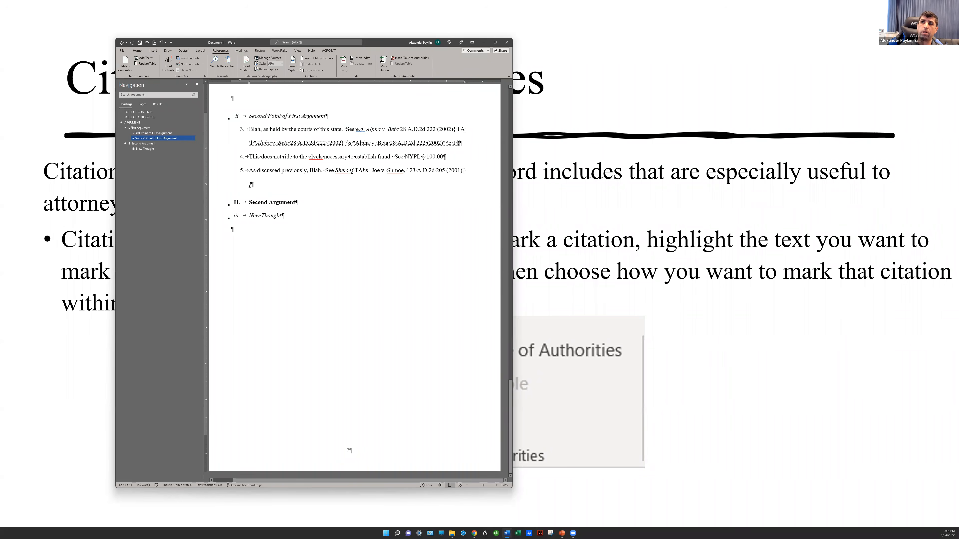
left_click_drag(354, 171, 468, 172)
left_click(468, 172)
left_click_drag(369, 170, 461, 171)
Update the Table of Authorities so Joe v. Shmoe lists pages 1, 2, then scroll back to item 5
left_click(457, 171)
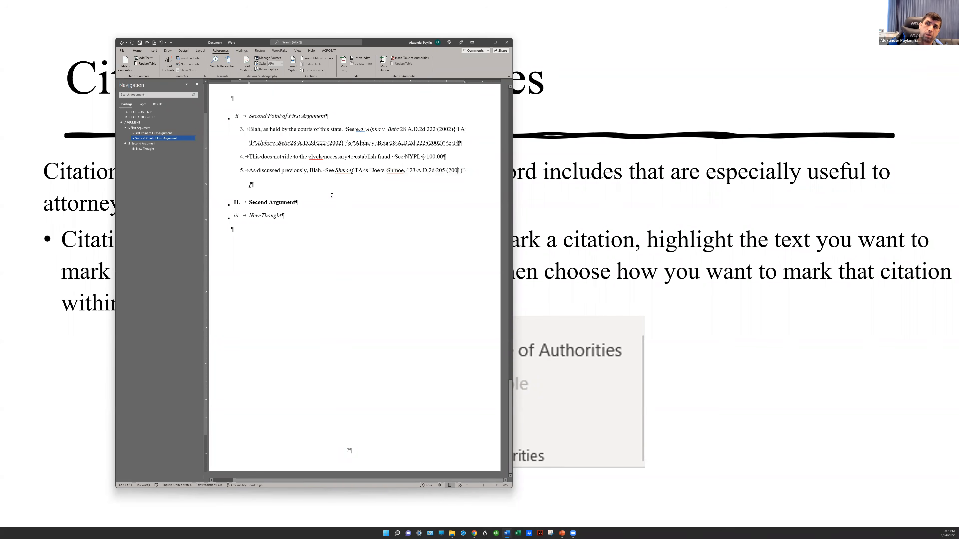
scroll(508, 389, "up", 1)
mouse_move(508, 389)
left_mouse_down()
mouse_move(519, 112)
mouse_move(505, 180)
left_mouse_up()
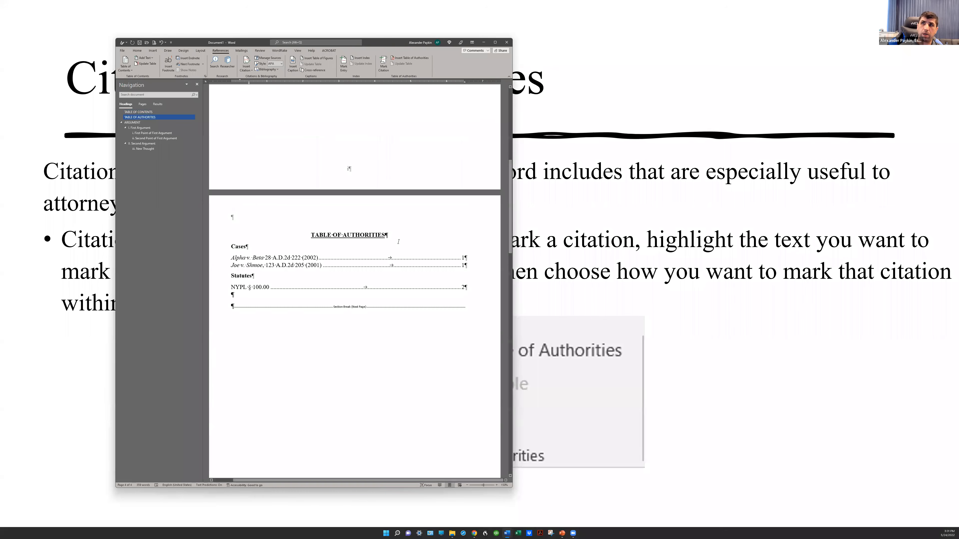
right_click(314, 261)
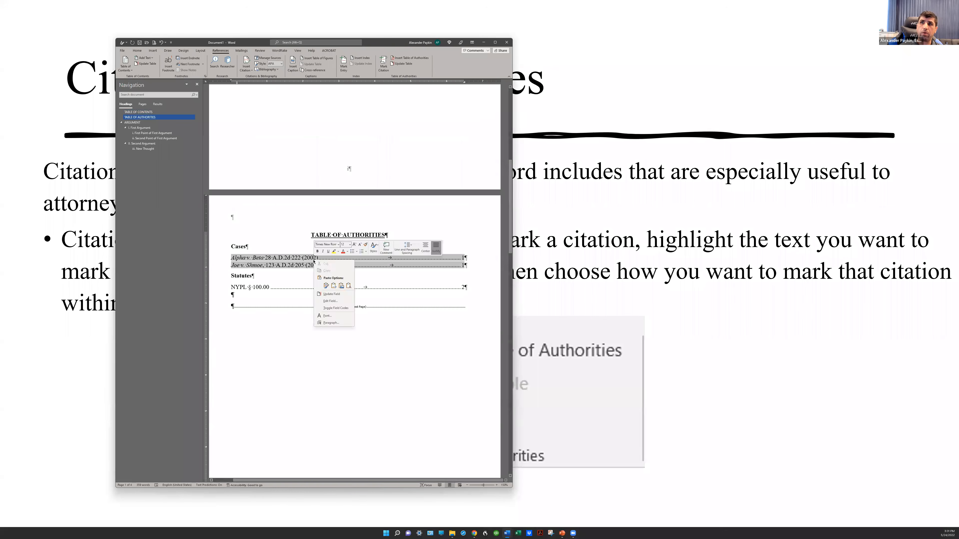
left_click(329, 297)
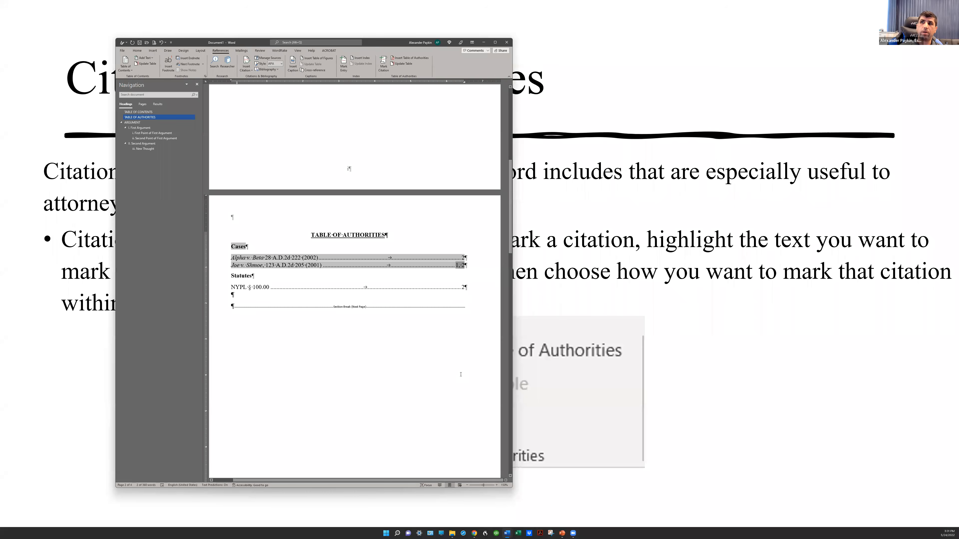
scroll(465, 363, "down", 3)
scroll(464, 363, "down", 13)
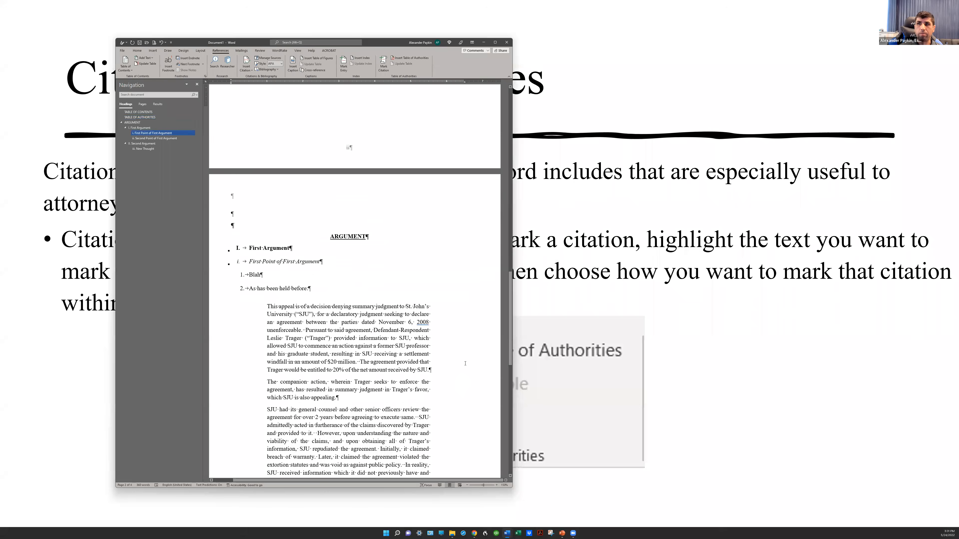
scroll(453, 362, "down", 3)
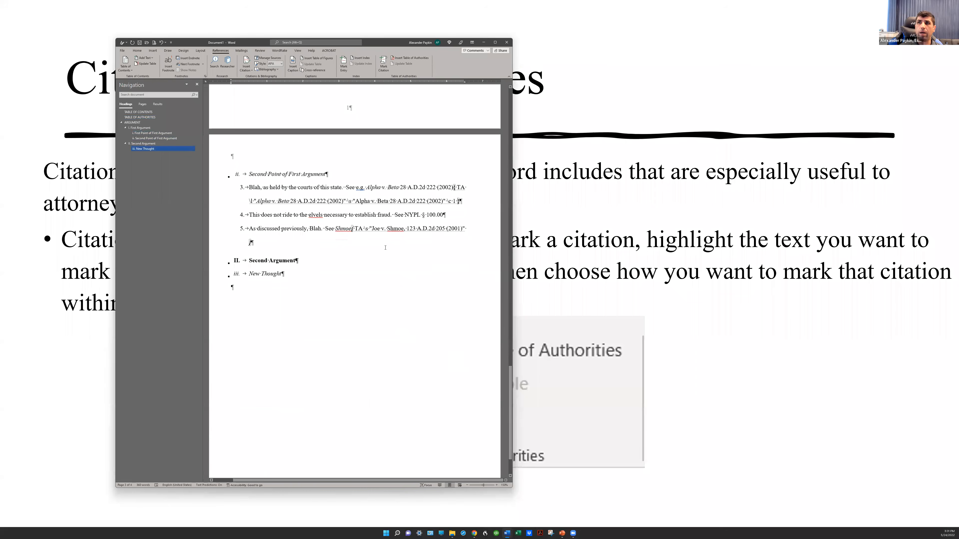
Insert a page break after item 5 and add a numbered item 7 below New Thought
left_click(471, 230)
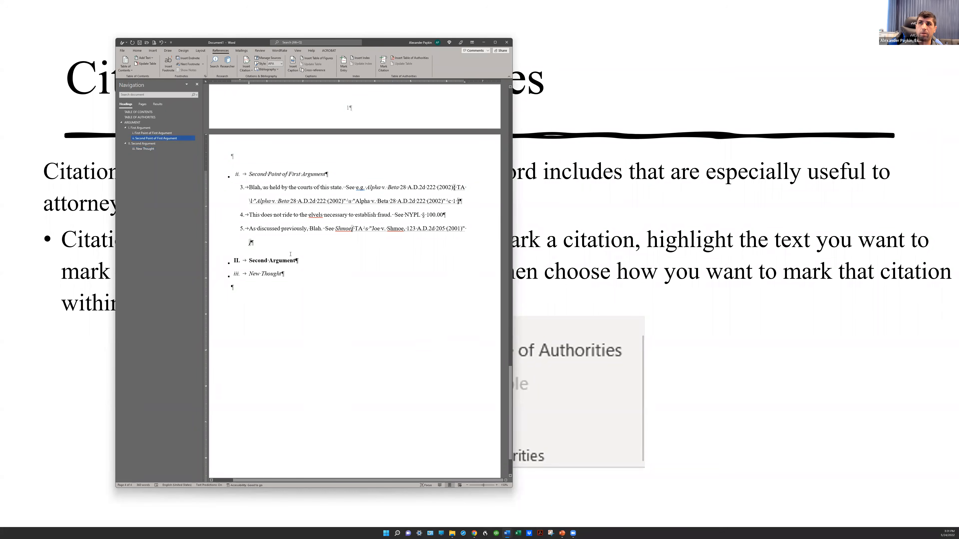
key("ctrl+Return")
scroll(291, 251, "down", 6)
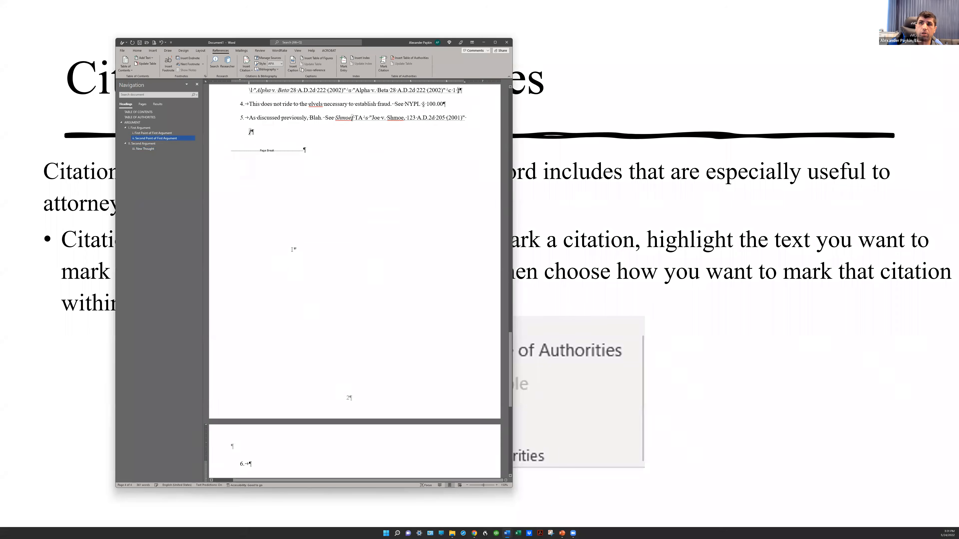
left_click(294, 228)
key("Return")
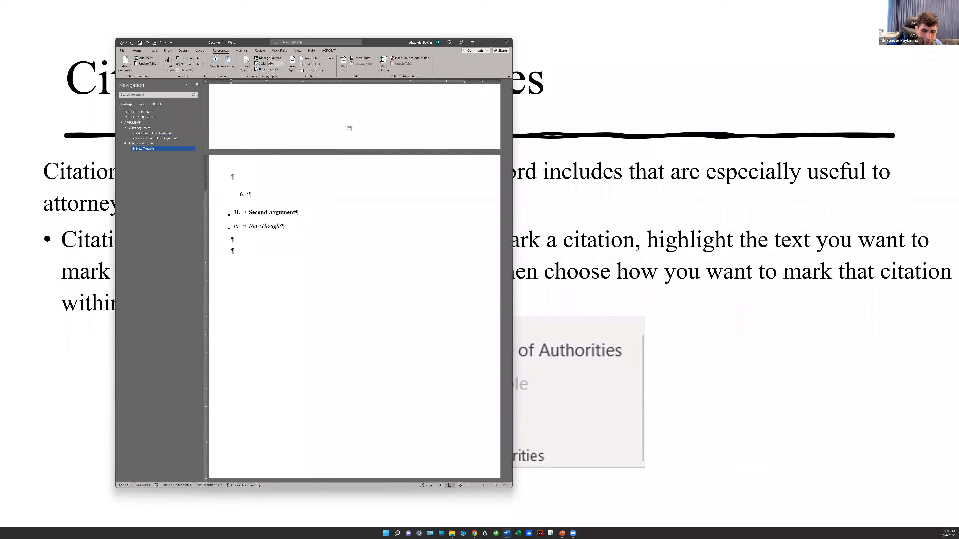
left_click(137, 51)
left_click(441, 70)
left_click(304, 77)
Type 'Continue my thought of trains. Just like in Shmoe, this court should too.' and select Shmoe
type("C")
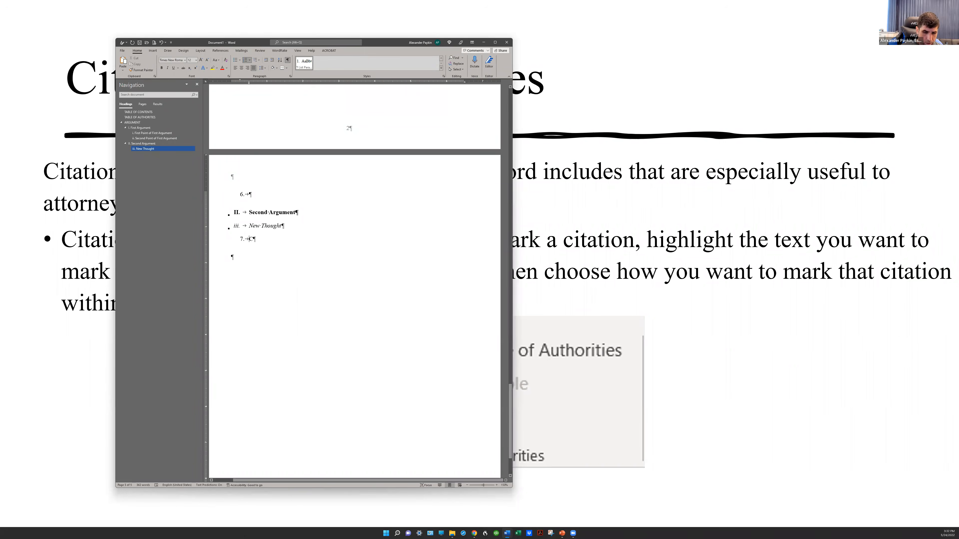
type("ontinue my thought of trains.")
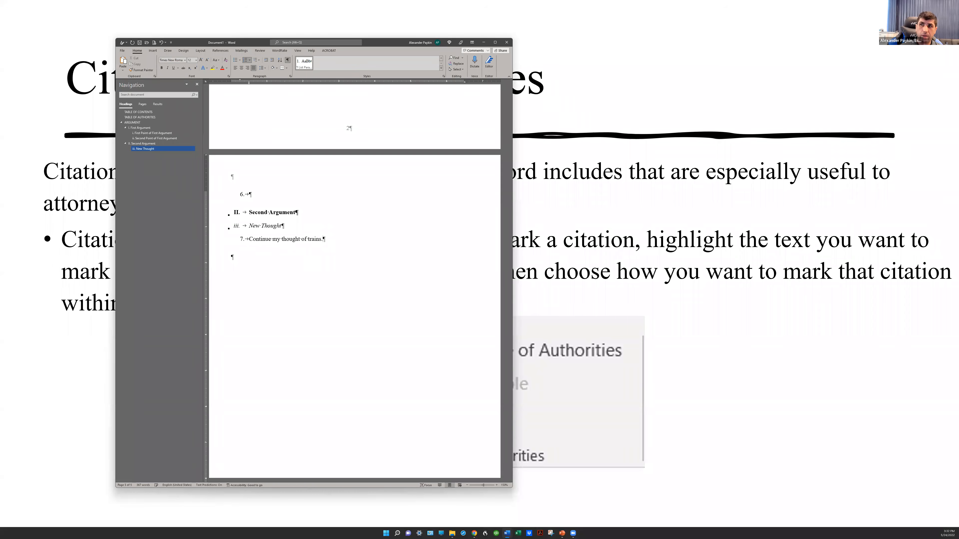
type(" Just like")
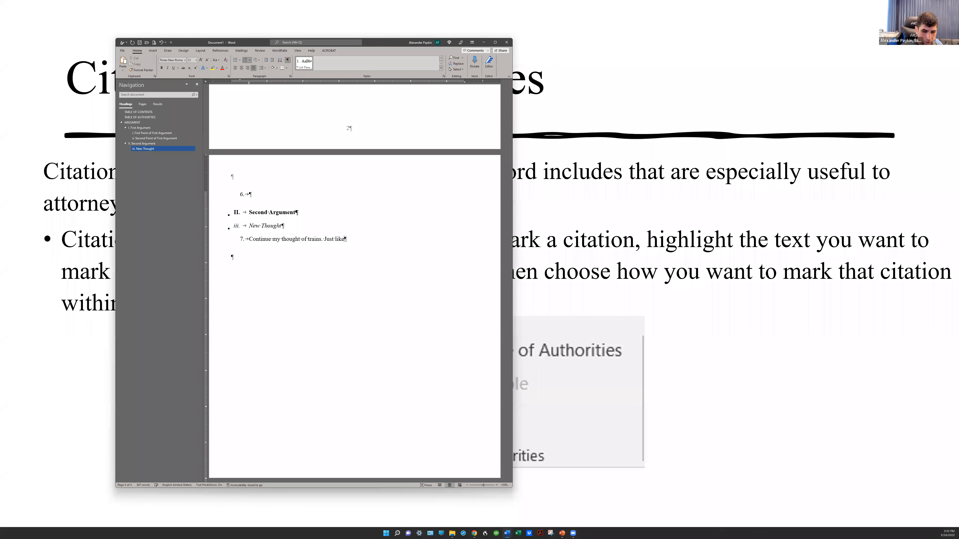
type(" in Shmoe, this court should too.")
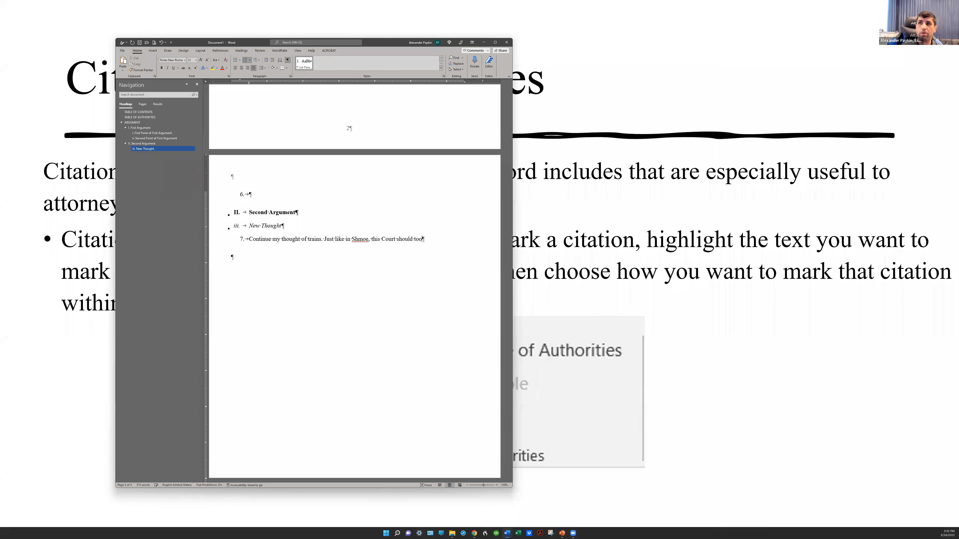
key("ctrl+Left")
key("ctrl+Left")
key("ctrl+Left")
key("ctrl+shift+Left")
key("ctrl+i")
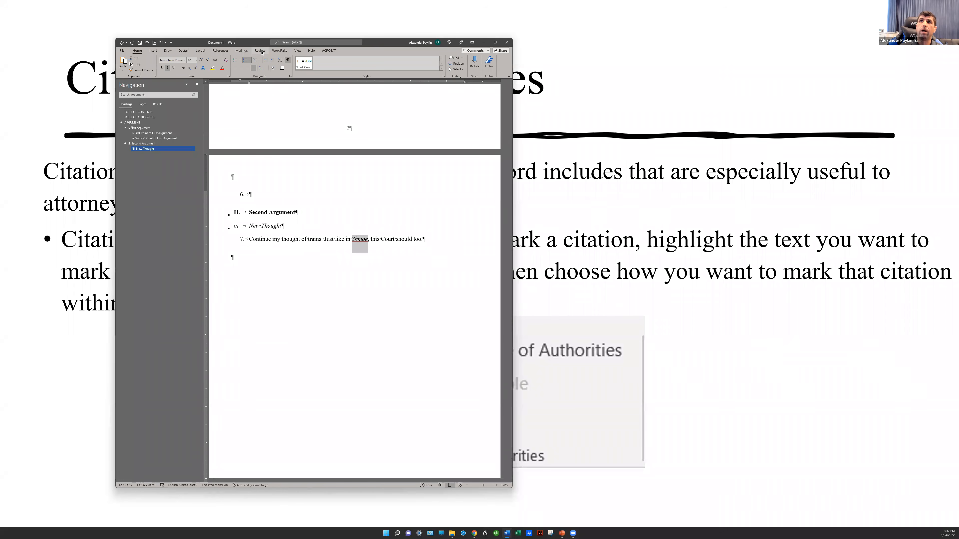
Mark Shmoe in item 7 as a citation of Joe v. Shmoe
left_click(220, 51)
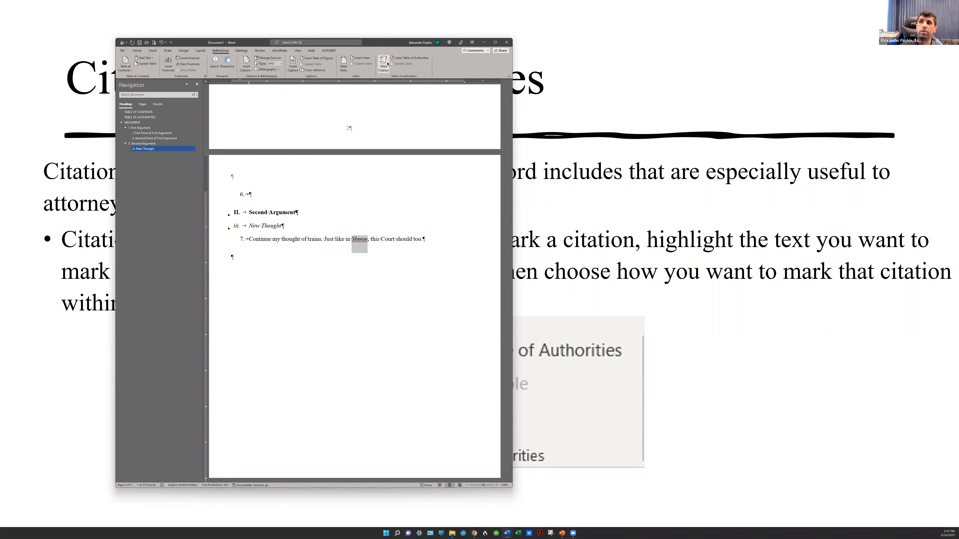
left_click(387, 64)
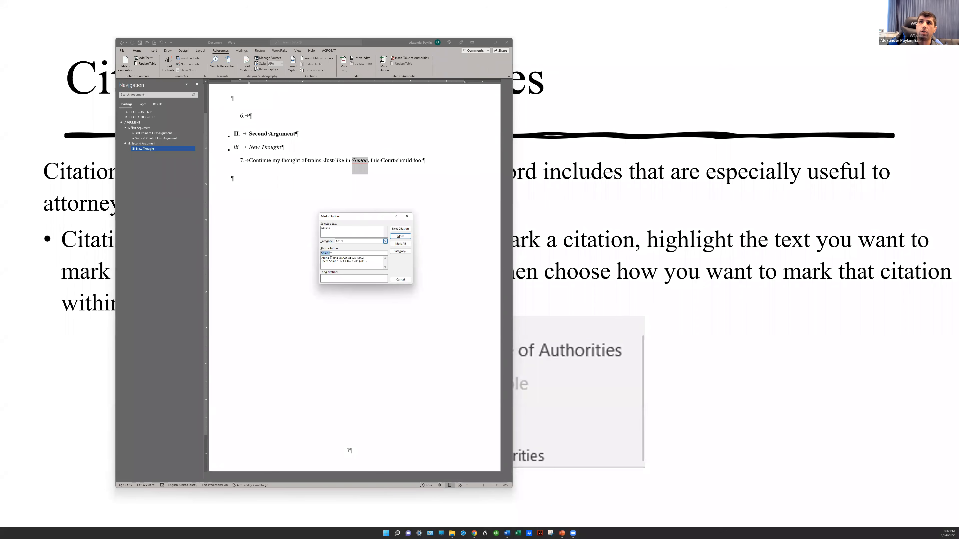
left_click(333, 261)
left_click(400, 236)
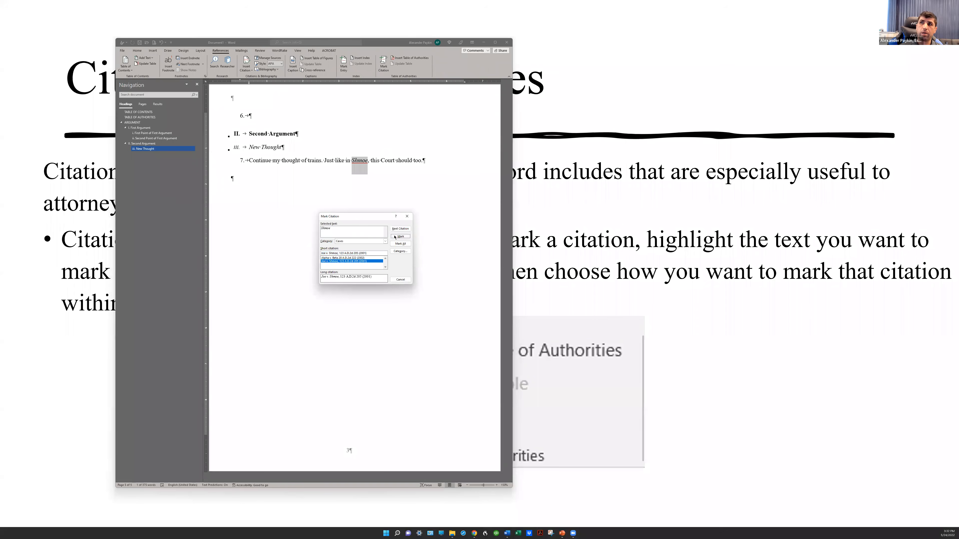
left_click(407, 216)
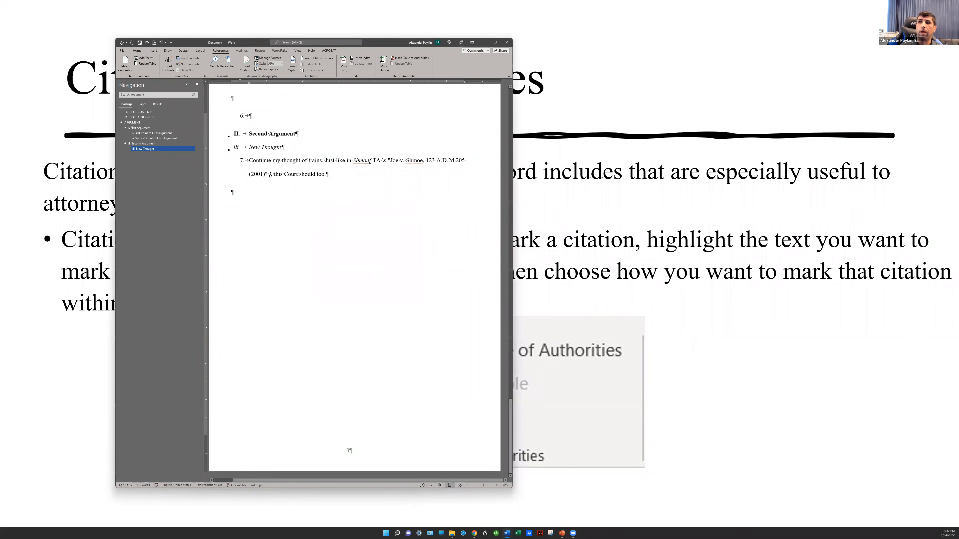
Update the Table of Authorities so Joe v. Shmoe lists pages 1, 2, 3
left_click_drag(510, 428, 484, 99)
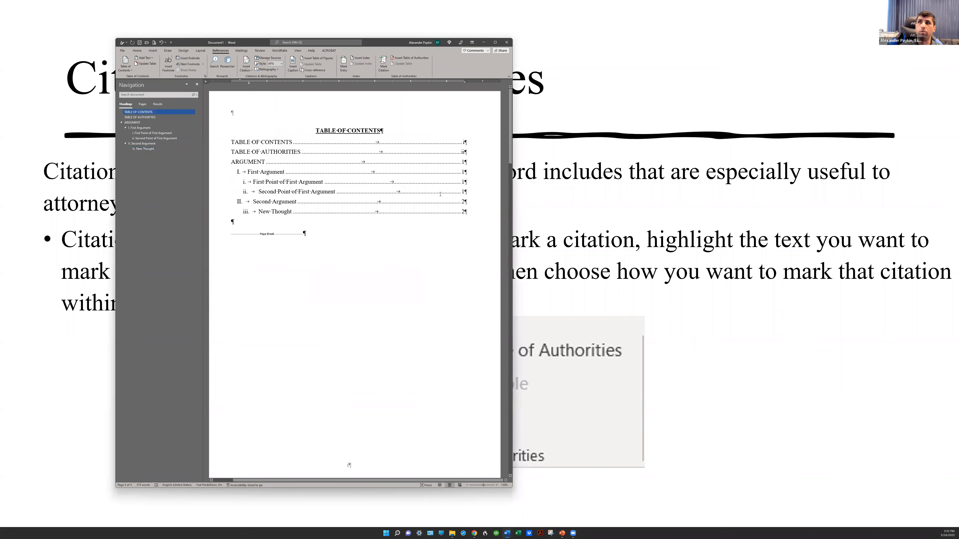
scroll(440, 197, "down", 3)
scroll(285, 276, "down", 5)
right_click(253, 219)
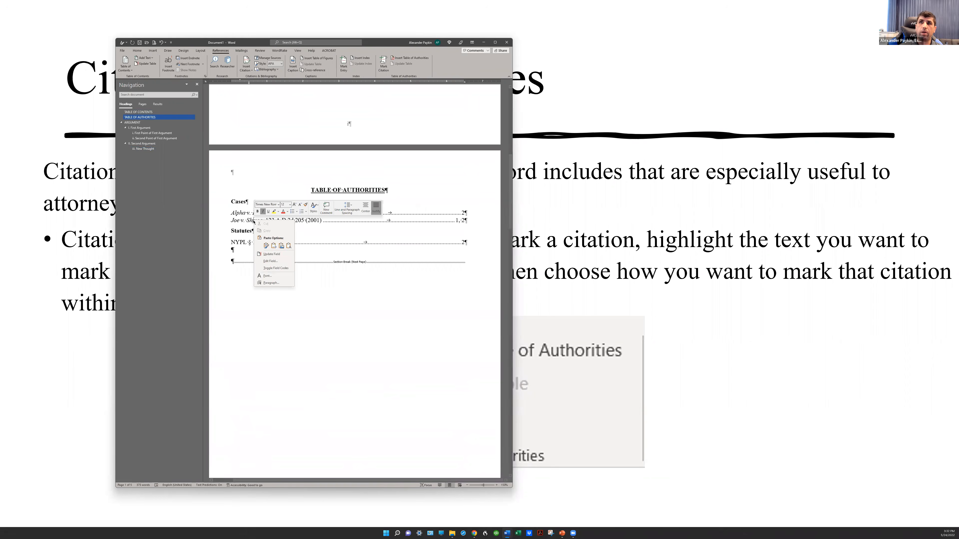
left_click(272, 254)
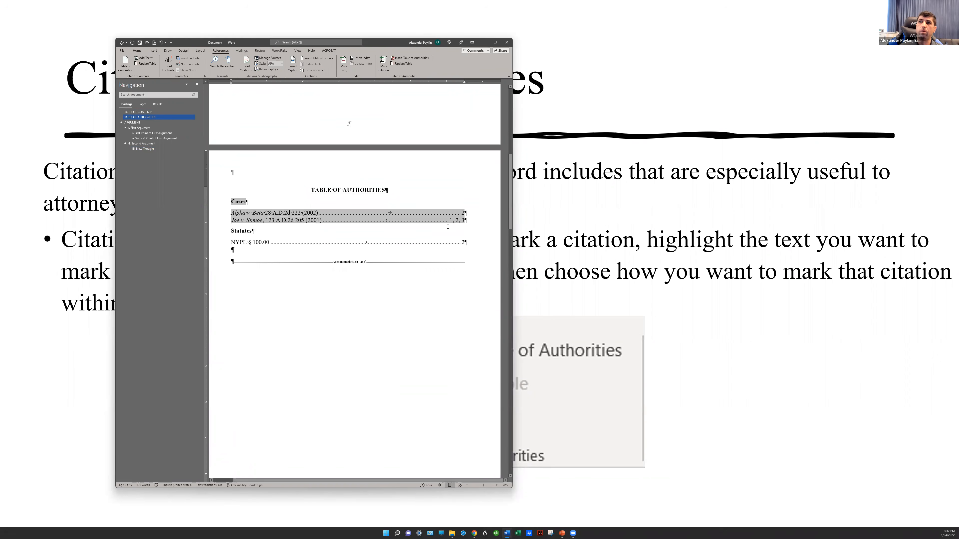
left_click(463, 225)
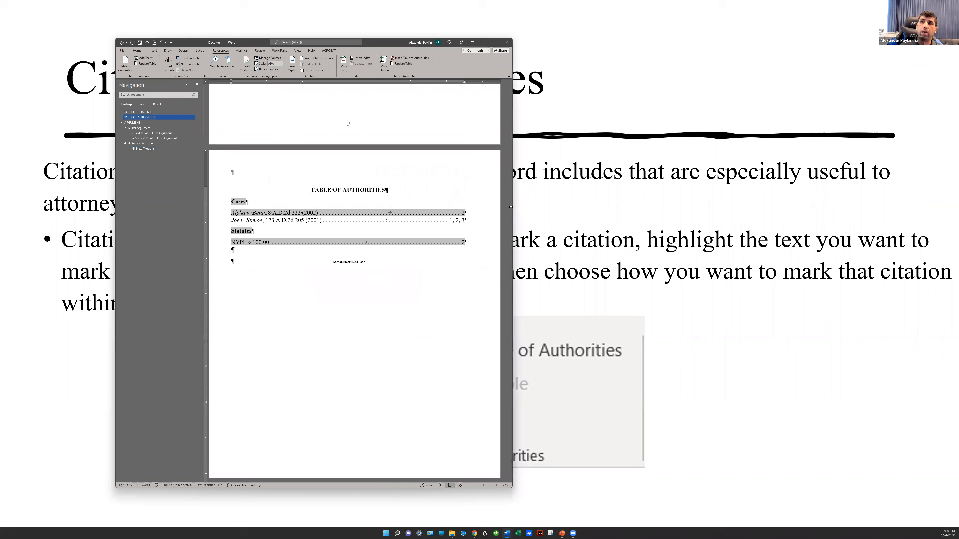
Review the brief's headings from the navigation pane, then hide Word to return to the slideshow
left_click_drag(509, 207, 529, 111)
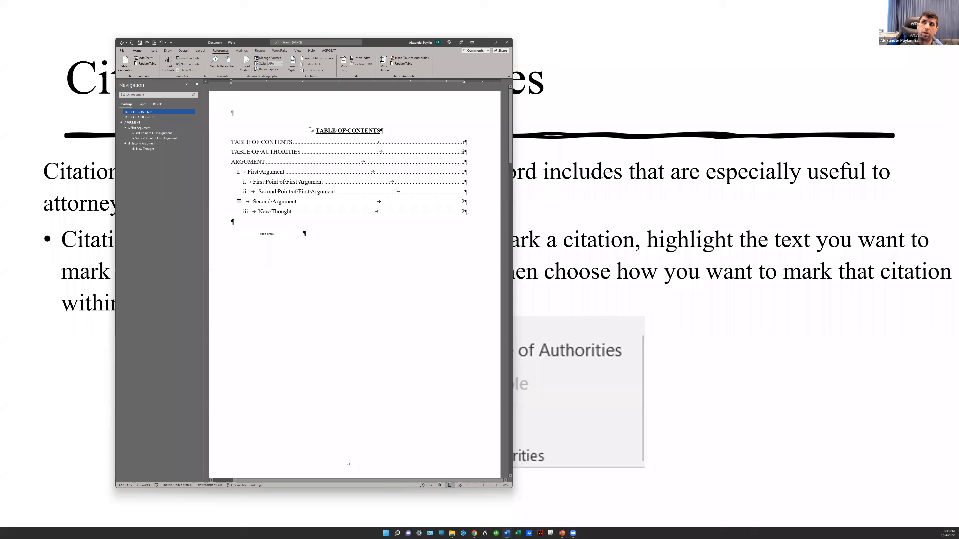
mouse_move(510, 125)
left_mouse_down()
mouse_move(511, 184)
mouse_move(510, 125)
left_mouse_up()
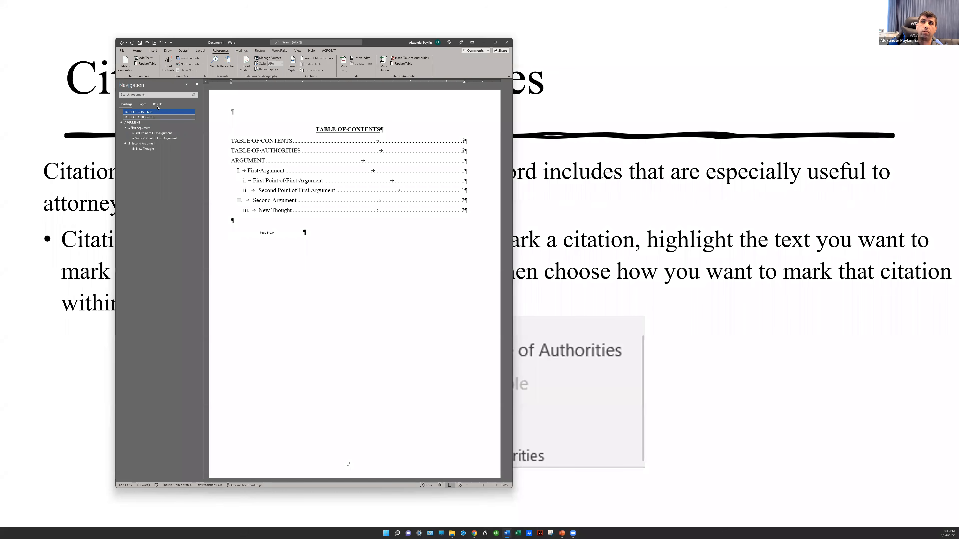
left_click(155, 133)
left_click(160, 138)
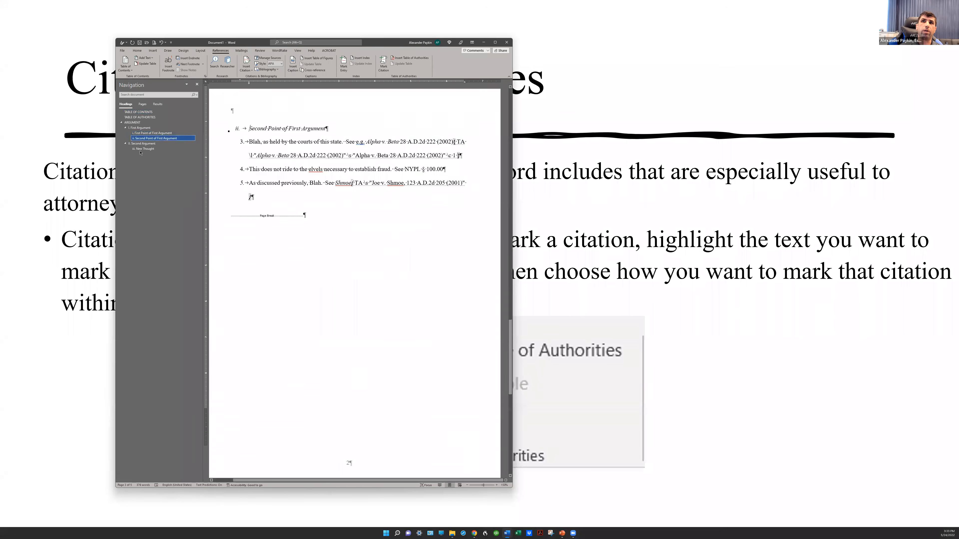
left_click(131, 116)
left_click(137, 112)
left_click(133, 123)
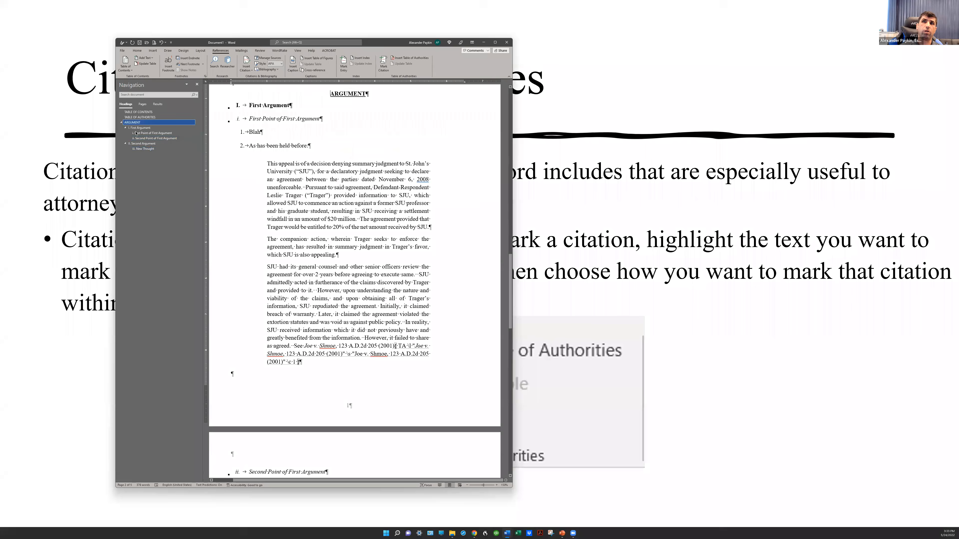
left_click(139, 148)
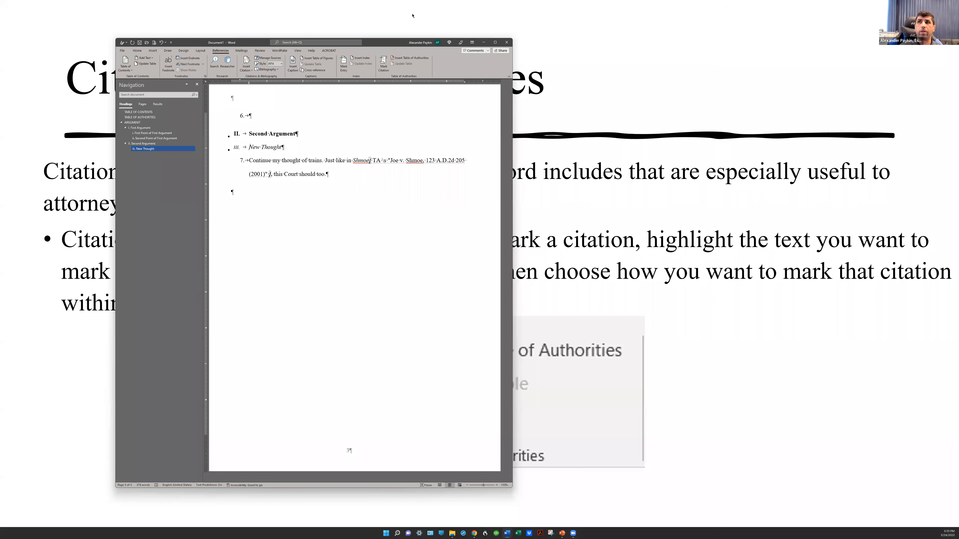
left_click(484, 42)
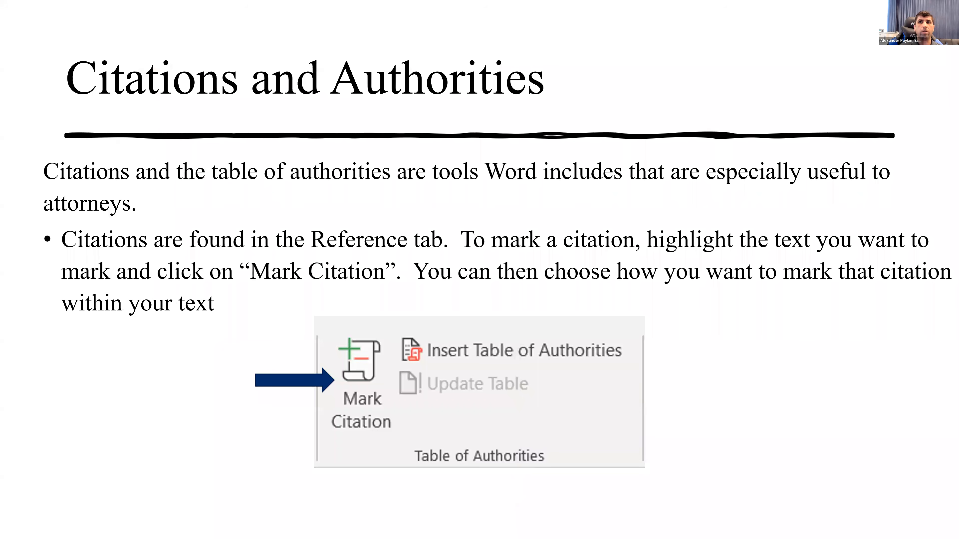
Glance at the sample affirmation with formatting marks hidden, then bring up the sample appeal brief
key("alt+Tab")
key("ctrl+shift+8")
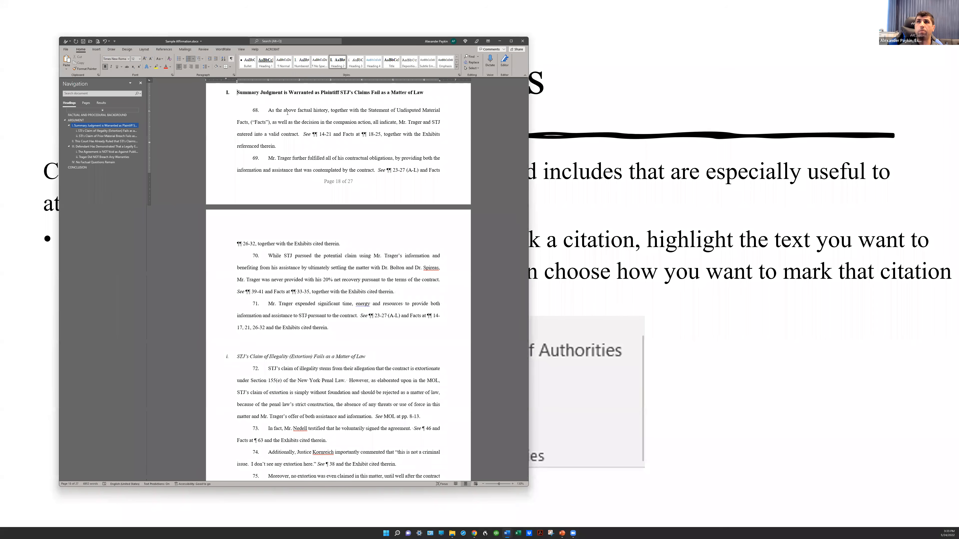
left_click_drag(527, 348, 518, 84)
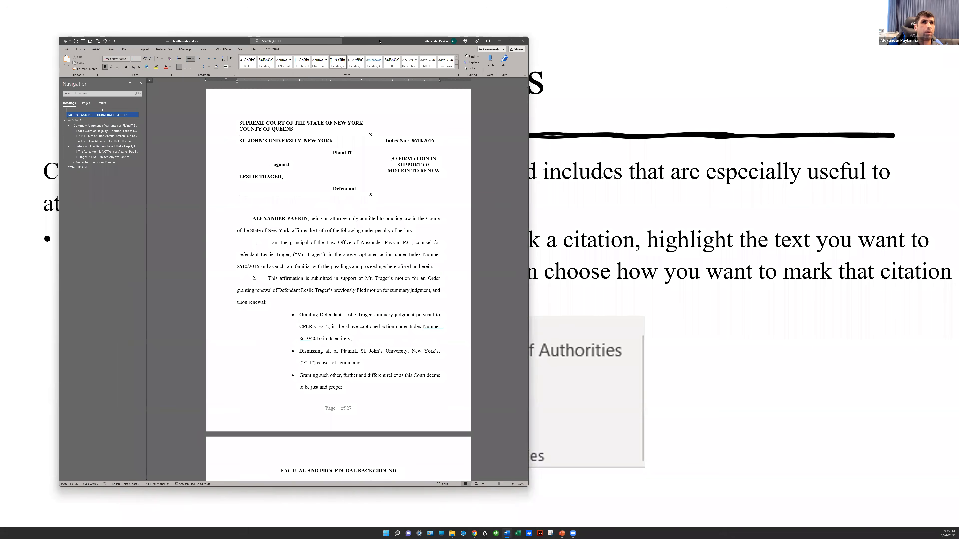
key("alt+Tab")
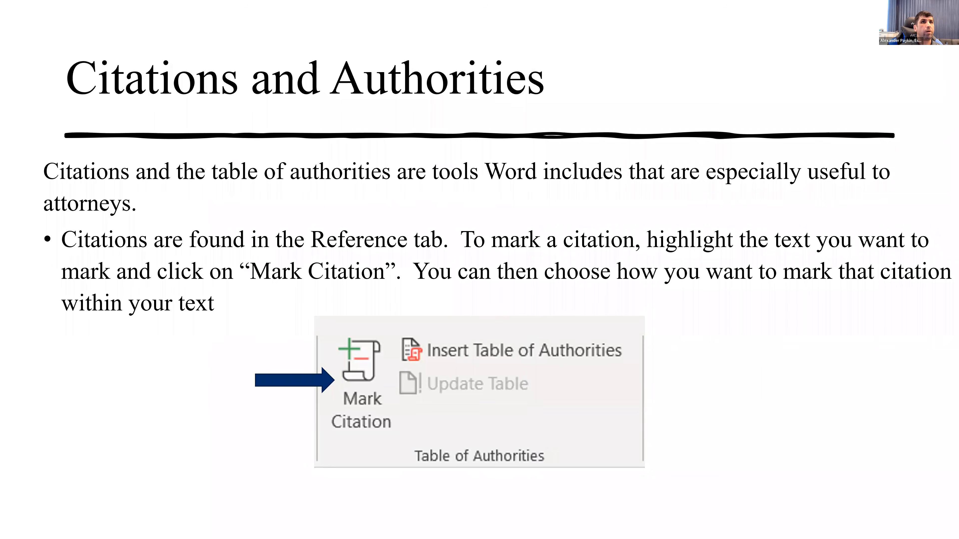
key("alt+Tab")
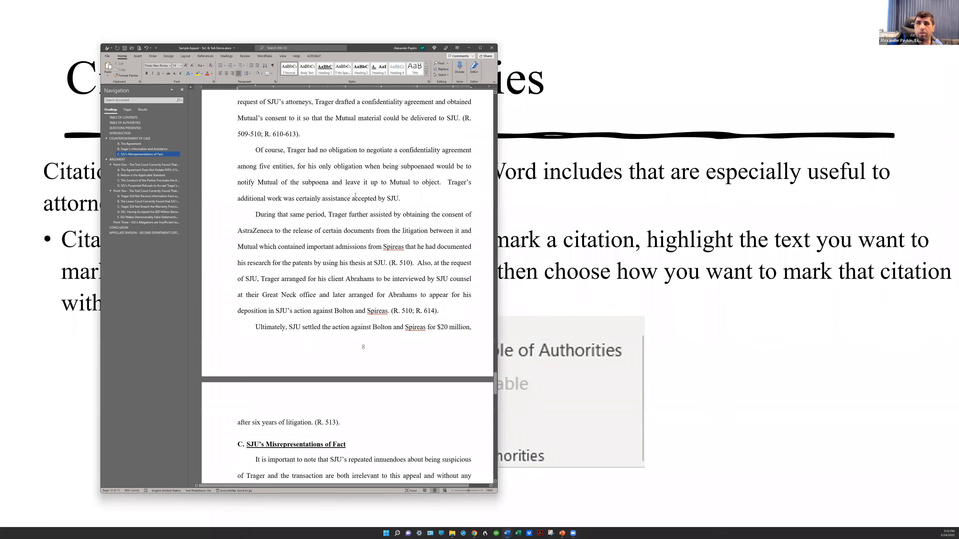
Jump through the argument subheadings in the Navigation pane, ending at the Table of Authorities
left_click(494, 140)
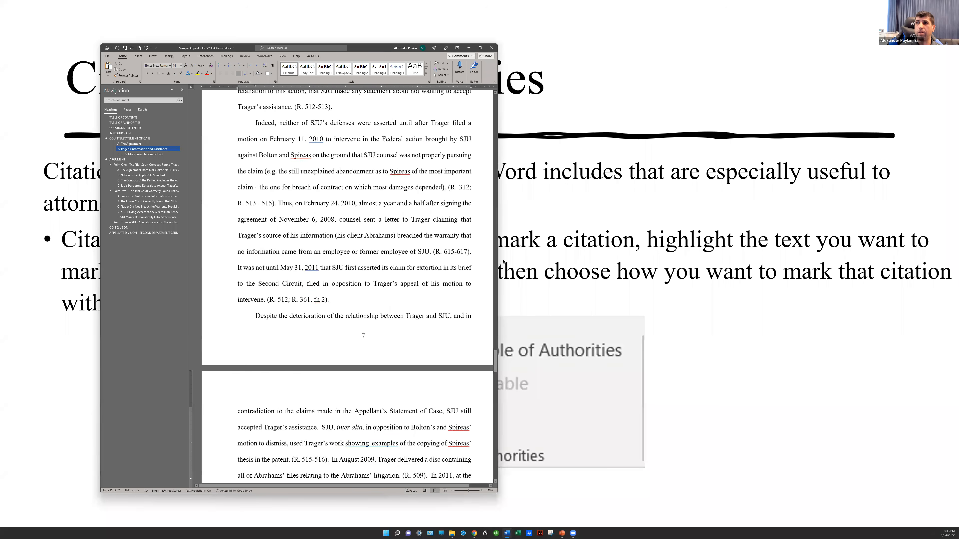
left_click_drag(494, 355, 489, 471)
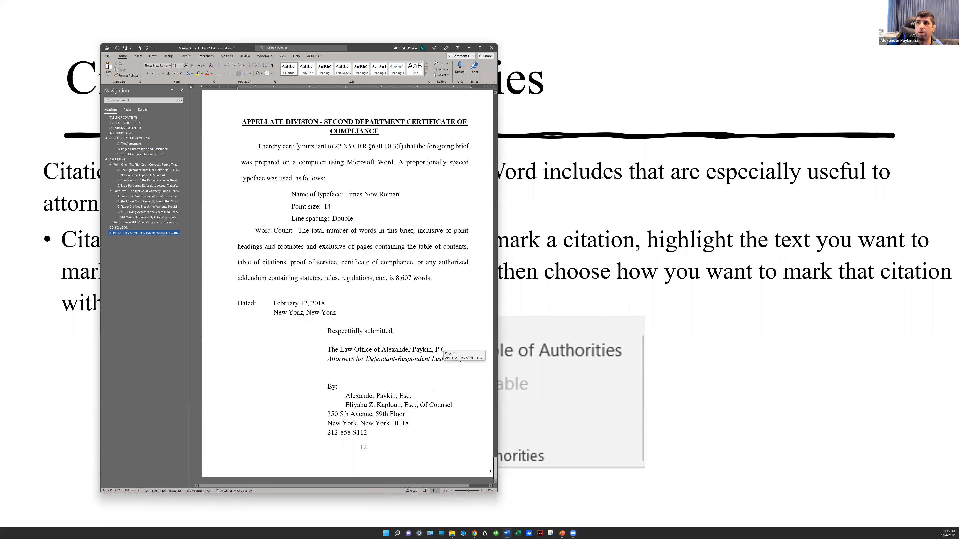
left_click_drag(486, 431, 485, 101)
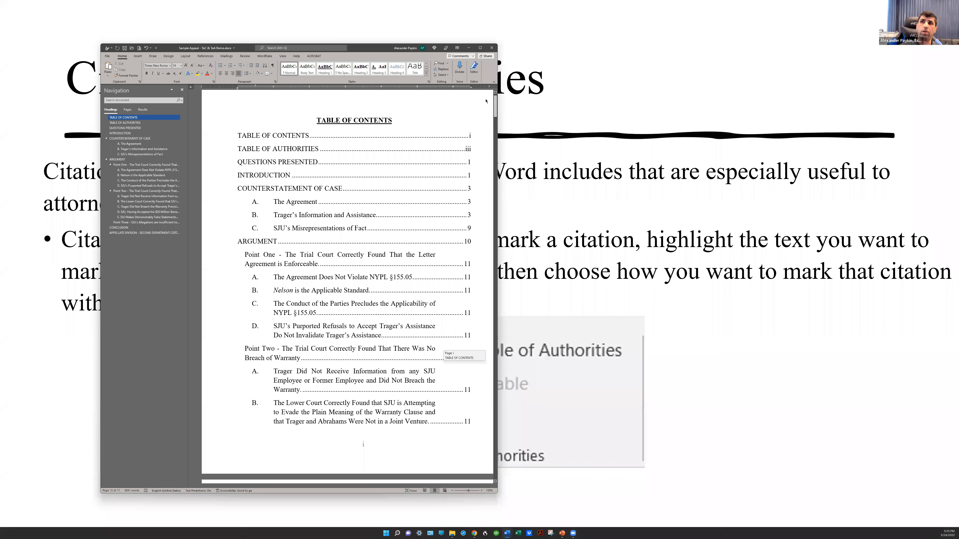
left_click(134, 175)
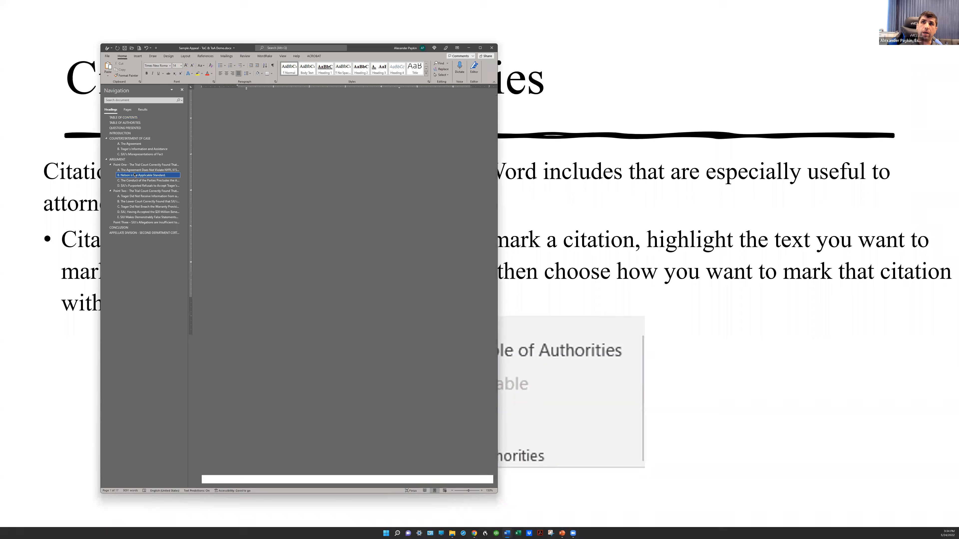
left_click(135, 196)
left_click(137, 212)
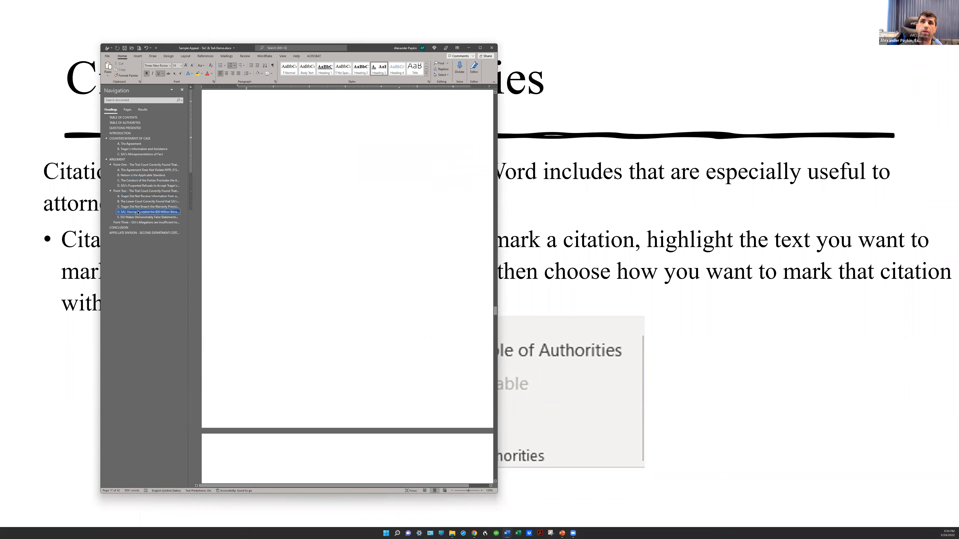
left_click(125, 123)
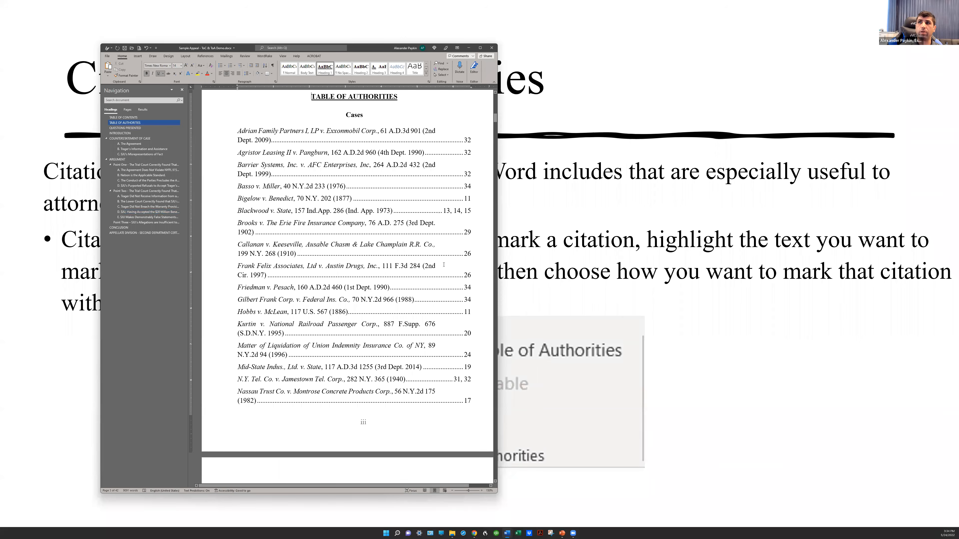
Select the NYPL §155.05 statute entry to reveal its field shading
scroll(444, 264, "down", 10)
scroll(469, 327, "down", 3)
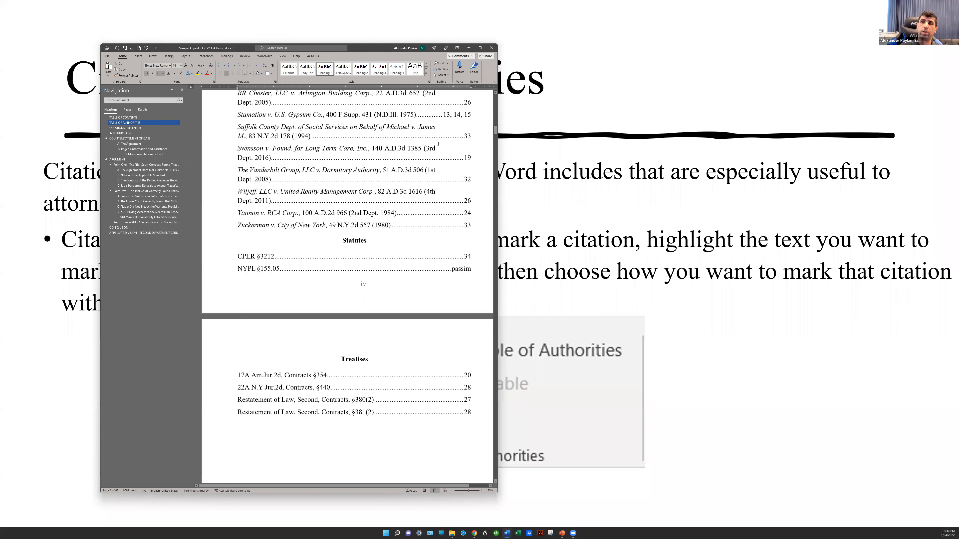
left_click_drag(238, 270, 280, 270)
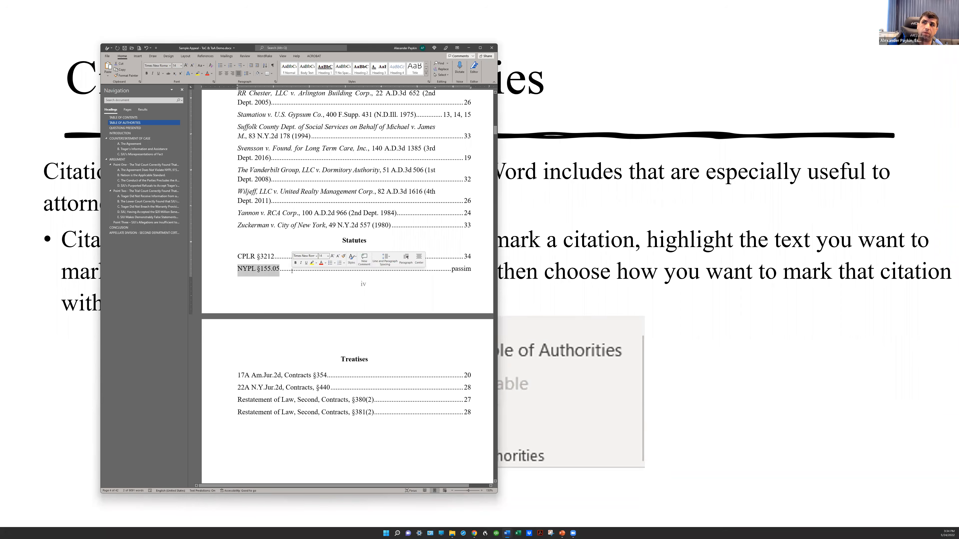
left_click(461, 270)
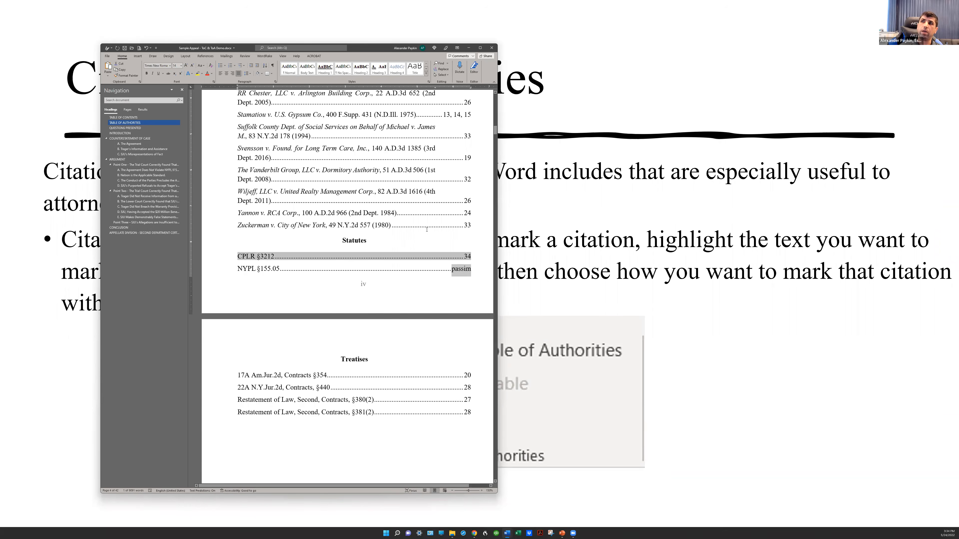
Select the case entries from Adrian to Brooks to show their field shading
scroll(465, 271, "up", 3)
scroll(473, 278, "up", 7)
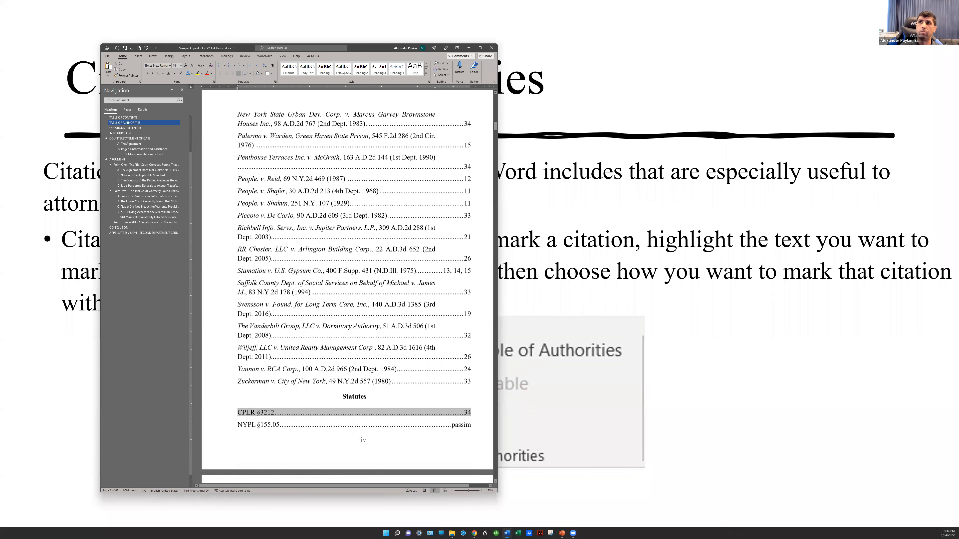
scroll(419, 205, "up", 3)
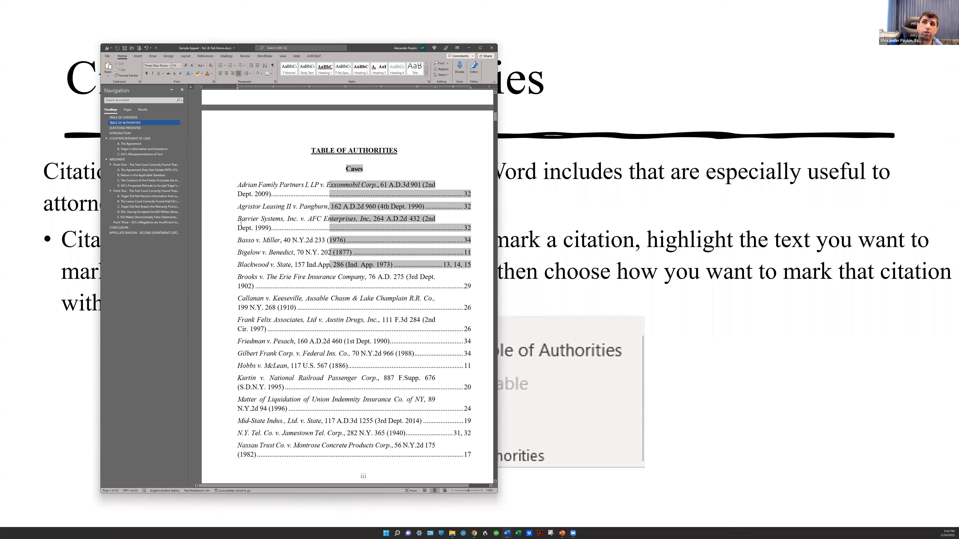
left_click_drag(238, 185, 207, 289)
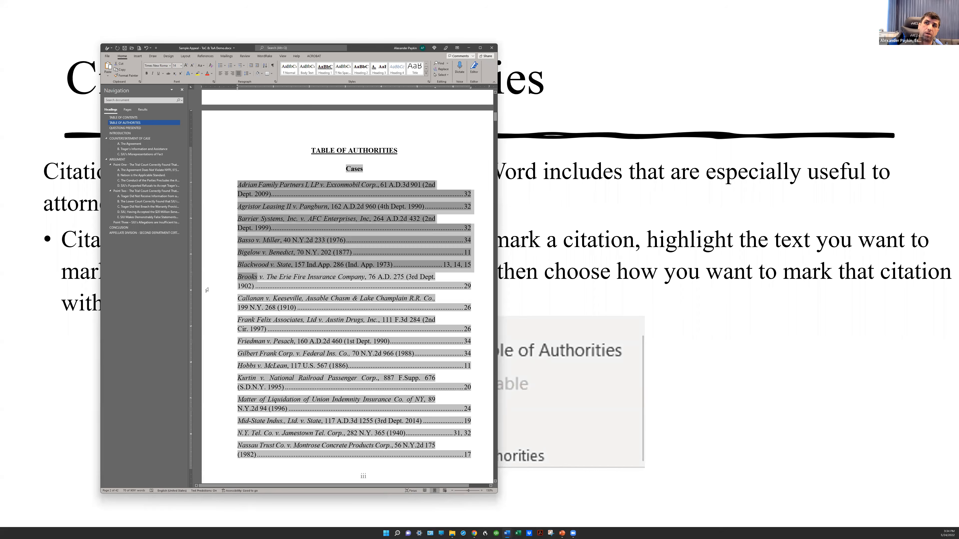
left_click(236, 290)
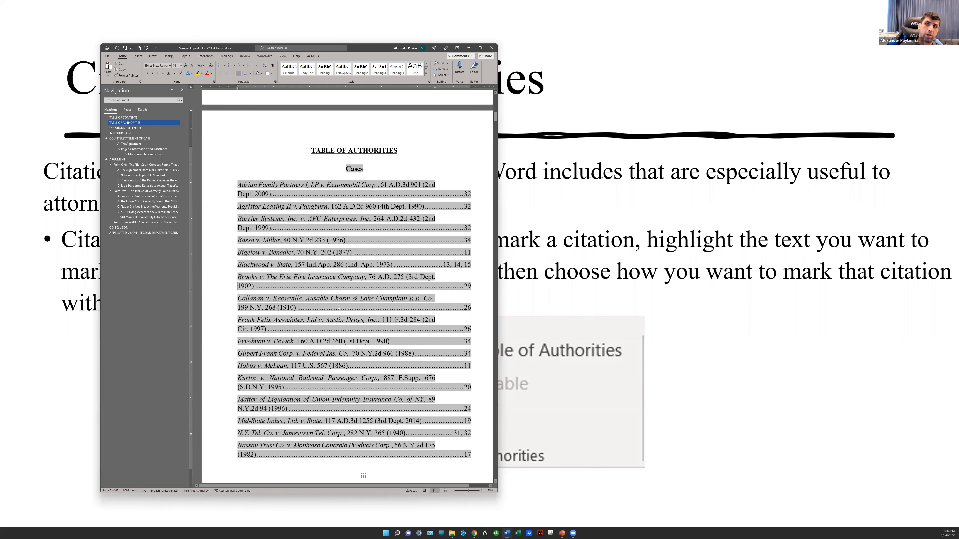
Check the Treatises entries, then scroll down to the Questions Presented page
scroll(375, 326, "down", 4)
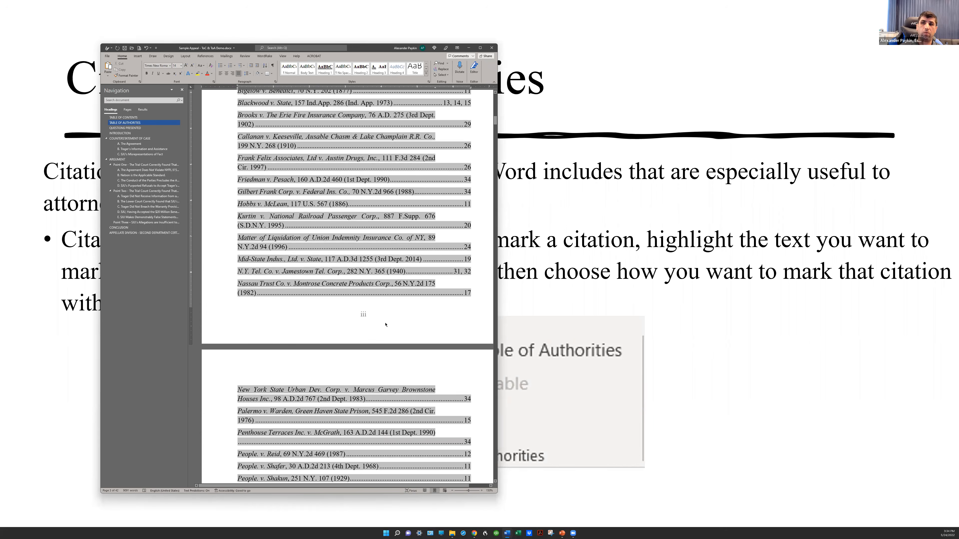
scroll(385, 324, "down", 8)
scroll(387, 327, "down", 5)
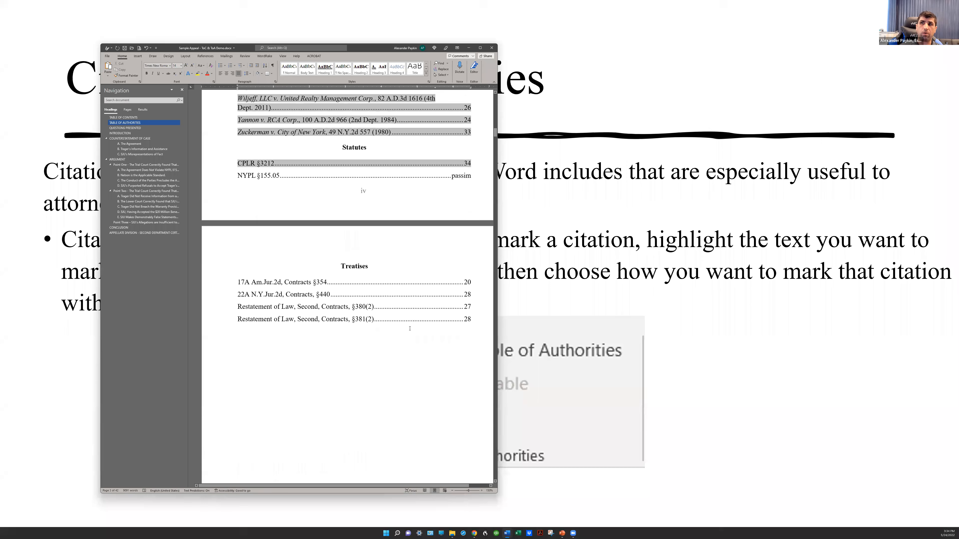
left_click(284, 267)
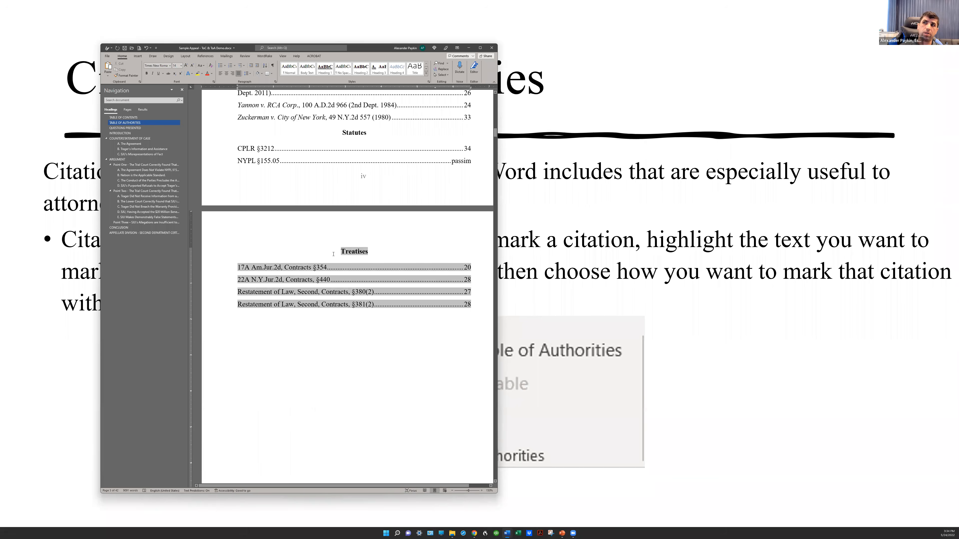
left_click(324, 343)
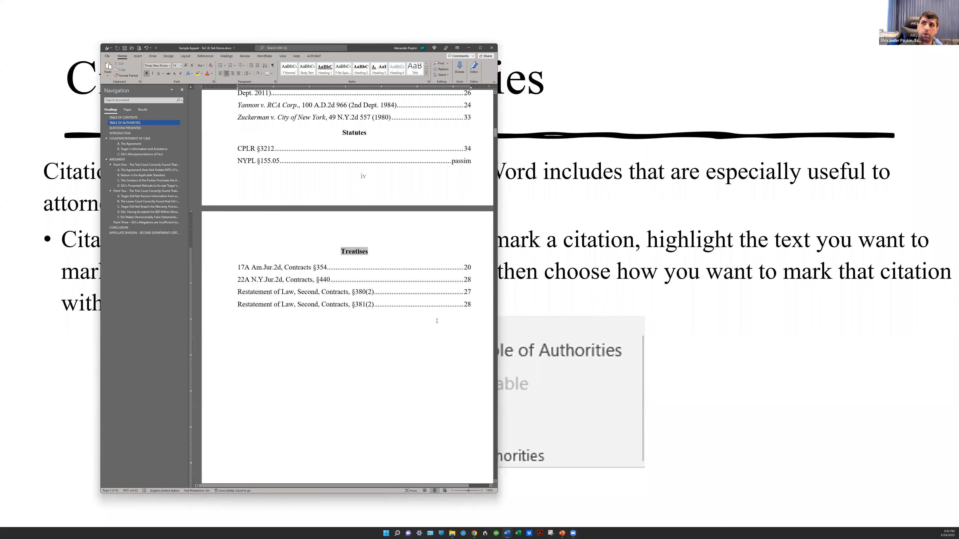
scroll(484, 206, "down", 7)
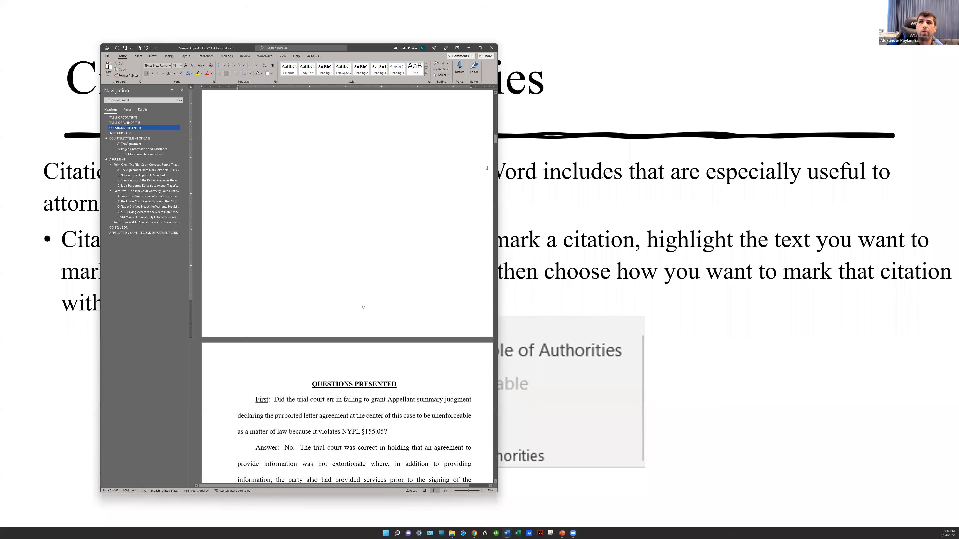
Jump to heading A about Trager's information via the Navigation pane
left_click_drag(499, 139, 493, 431)
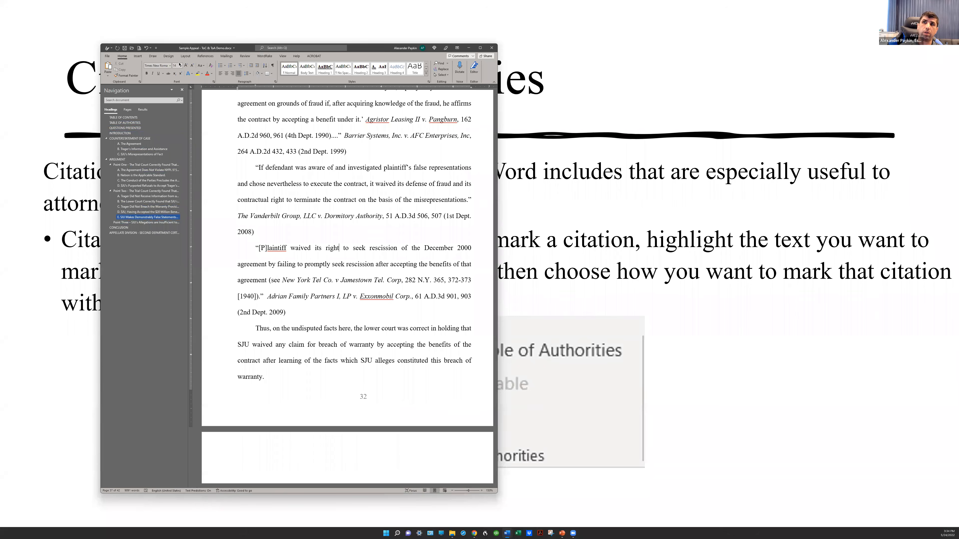
scroll(490, 448, "down", 3)
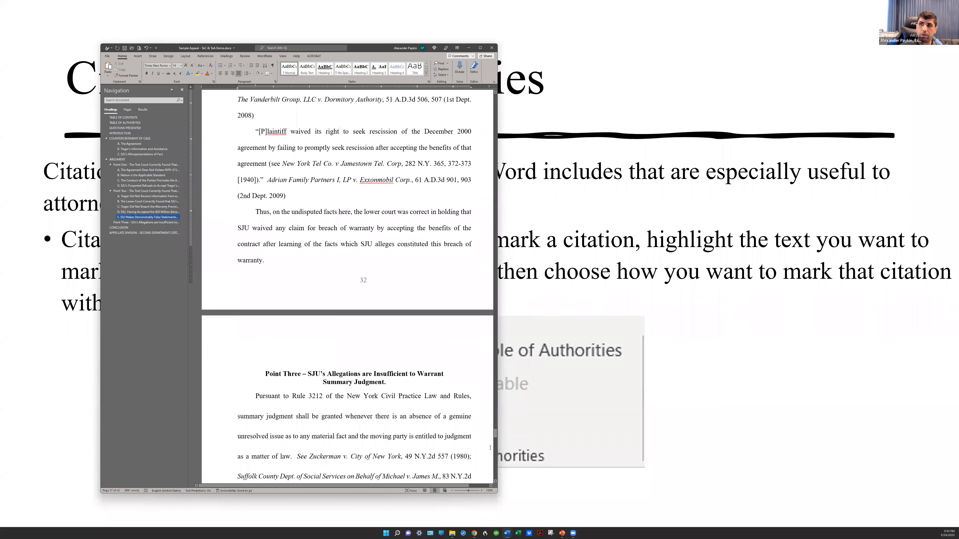
scroll(490, 448, "down", 1)
left_click_drag(494, 432, 500, 399)
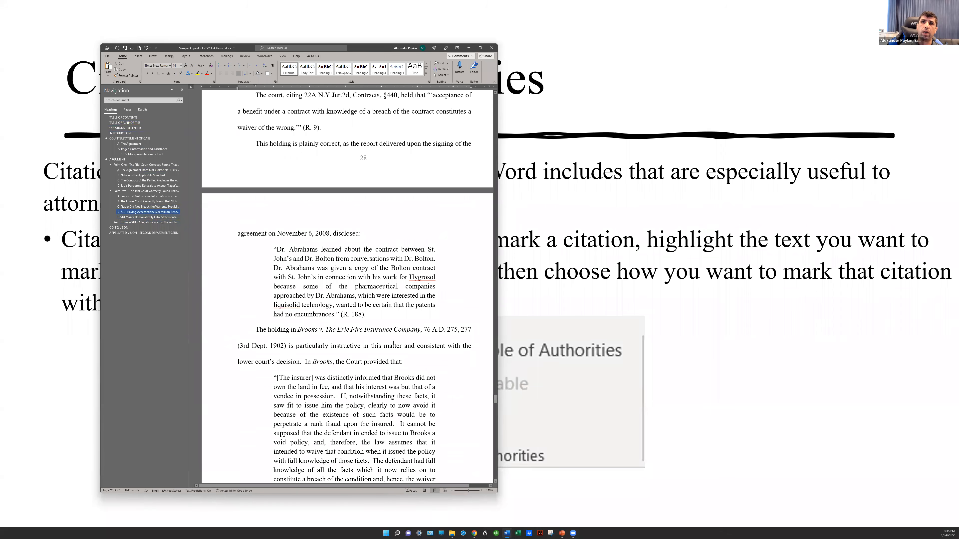
left_click(133, 196)
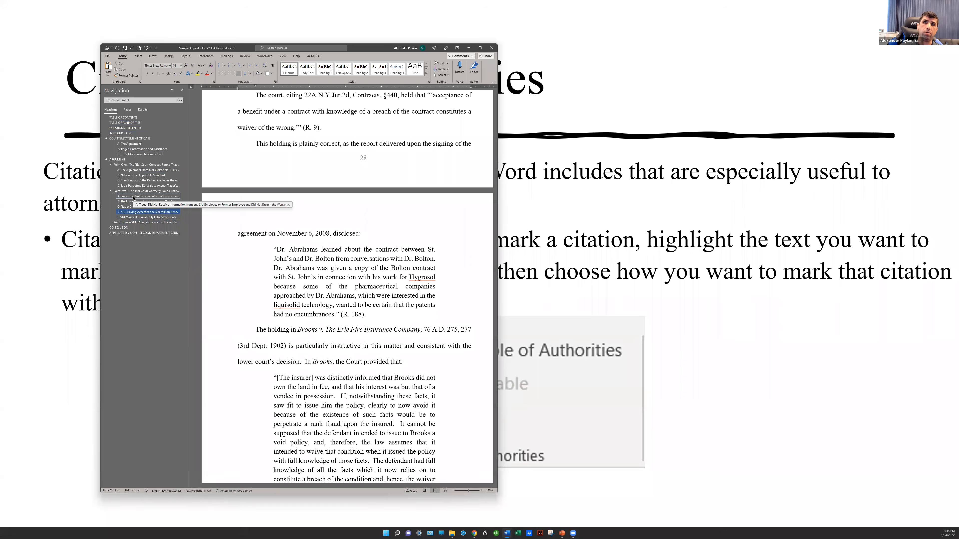
Collapse the body text under headings B and C
scroll(298, 139, "down", 15)
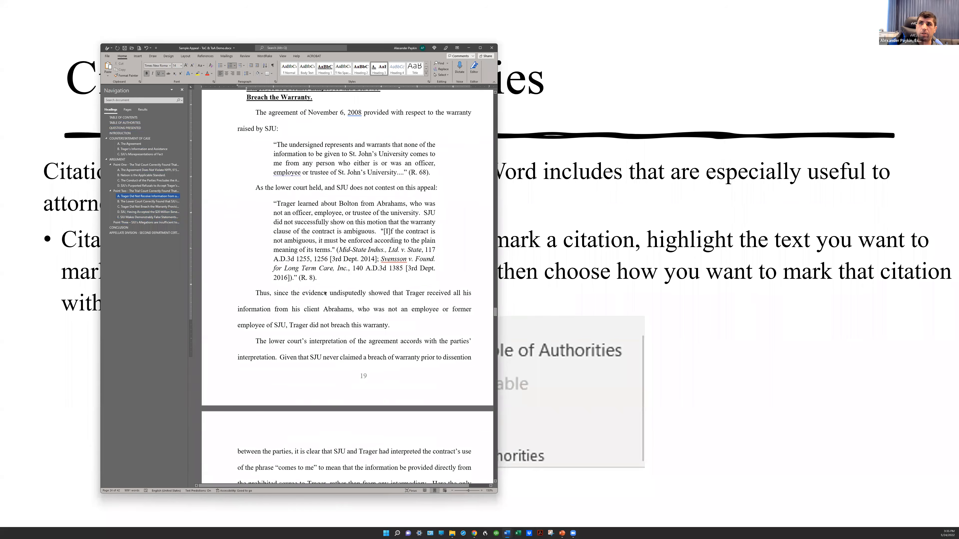
scroll(324, 291, "down", 6)
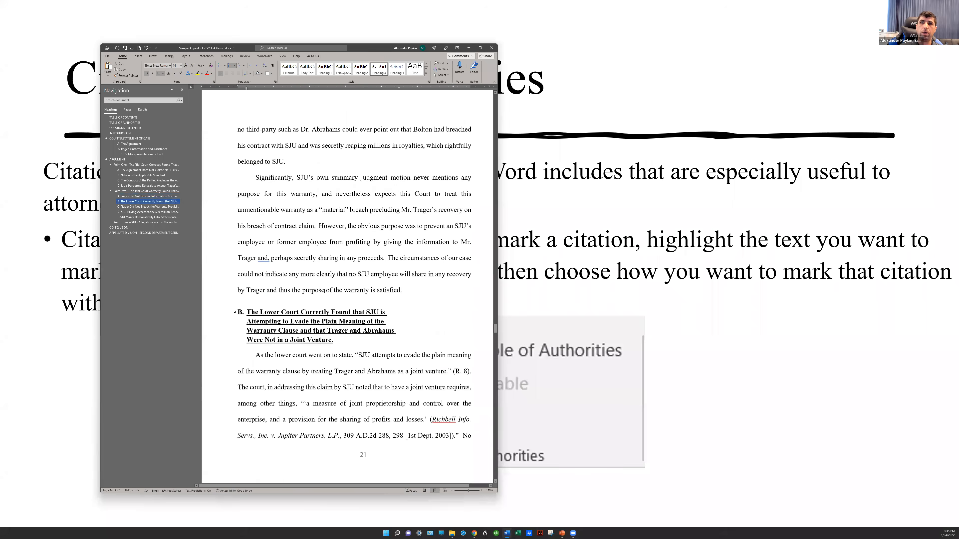
left_click(234, 231)
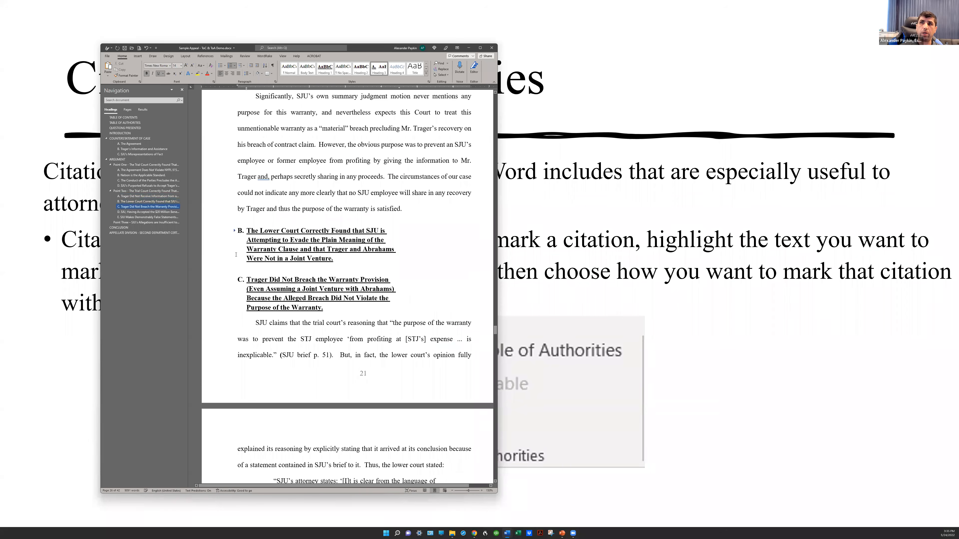
left_click(234, 280)
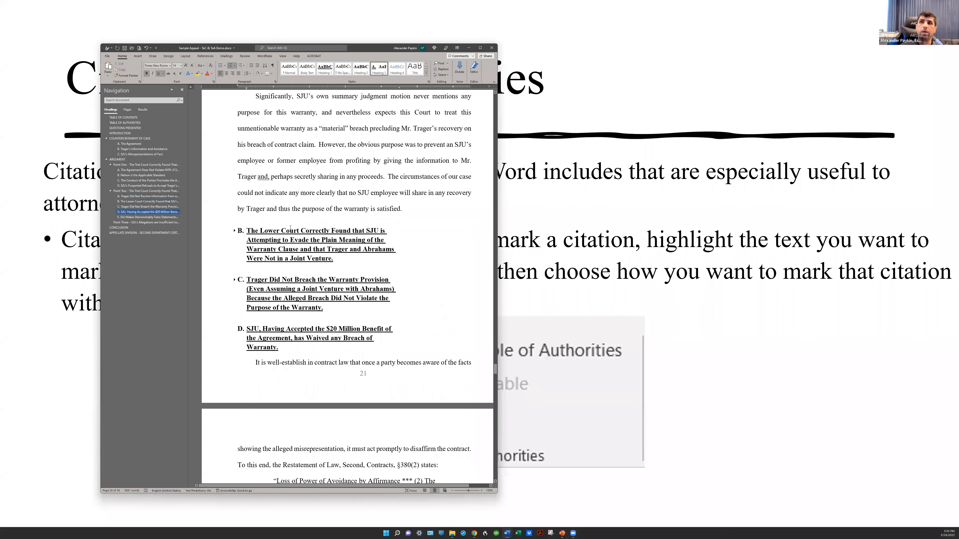
Expand the body text under headings C and B again
scroll(290, 227, "up", 2)
scroll(302, 231, "down", 3)
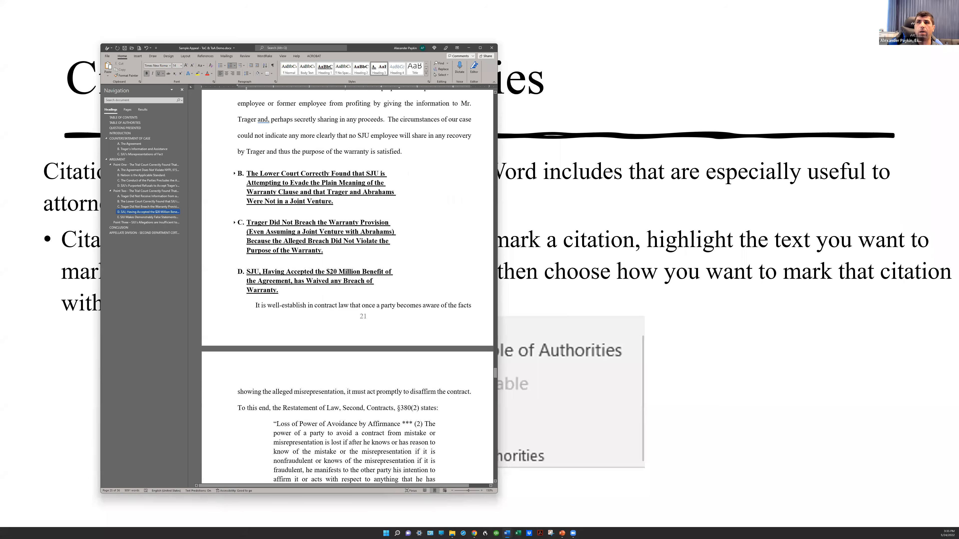
scroll(309, 232, "down", 3)
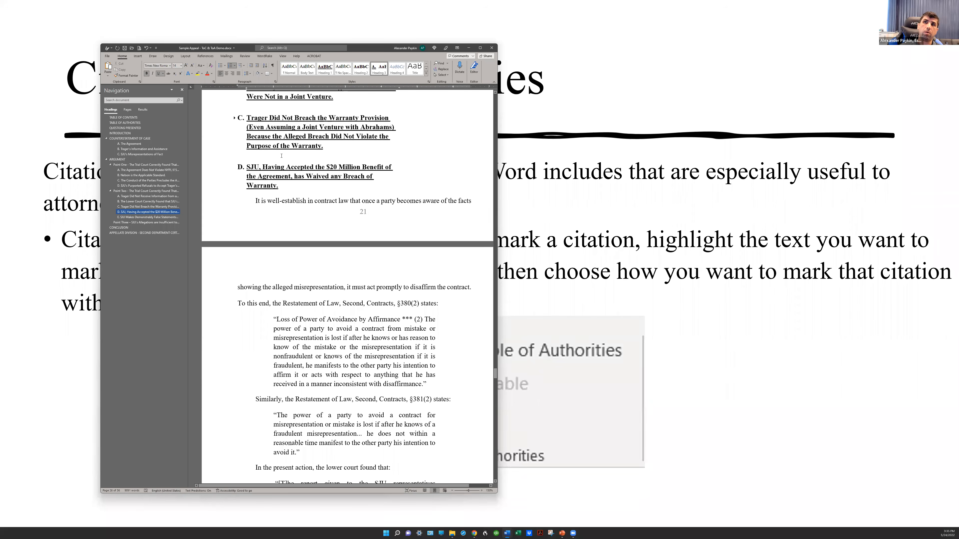
scroll(282, 155, "up", 3)
left_click(235, 207)
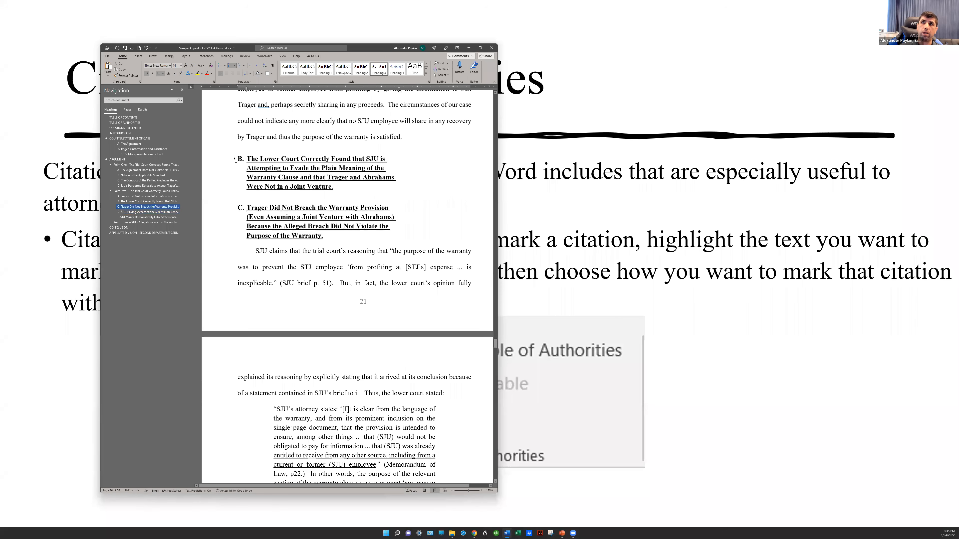
left_click(234, 158)
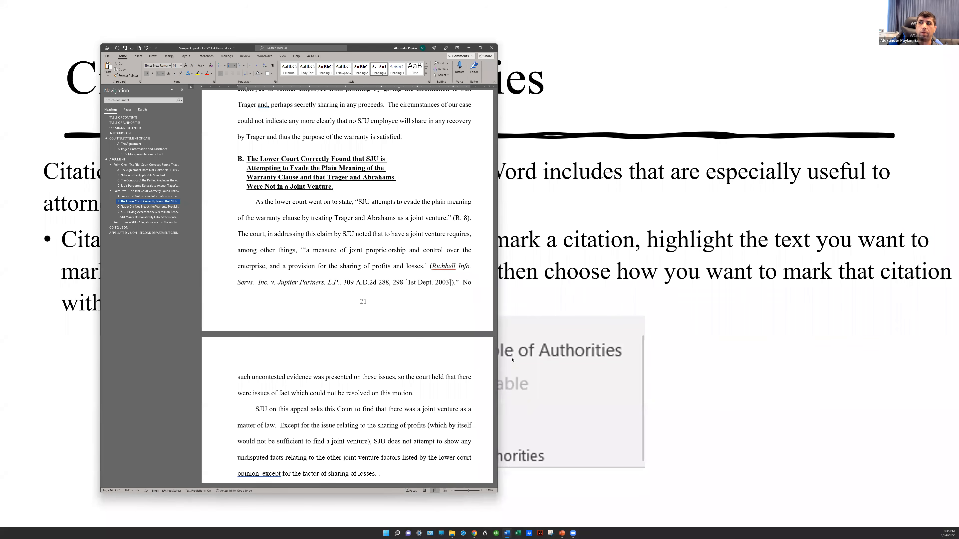
Return to the slideshow and advance to the Insert Table of Authorities slide
left_click_drag(495, 333, 500, 416)
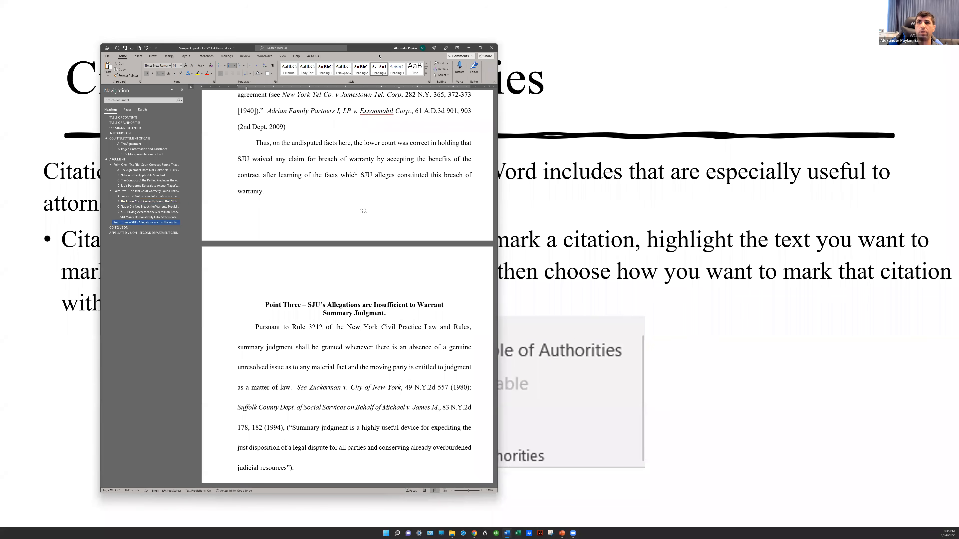
key("alt+Tab")
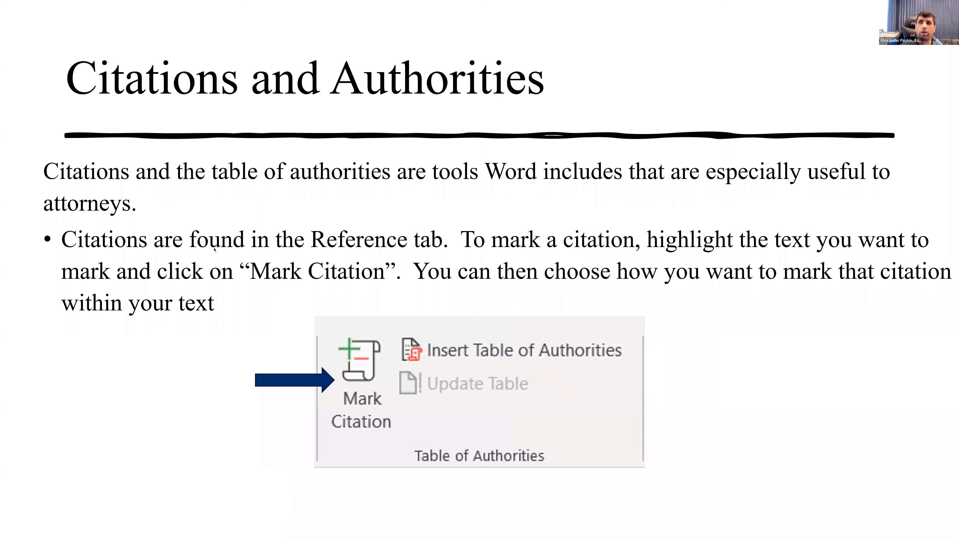
key("Right")
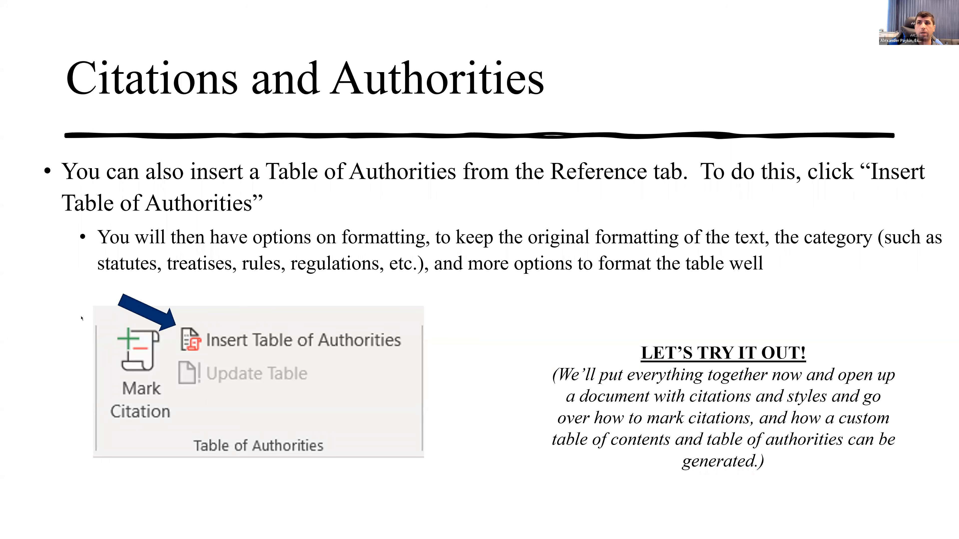
Advance past the 'Non-Text Items in Word' title slide to its slide on inserting tables
left_click(437, 213)
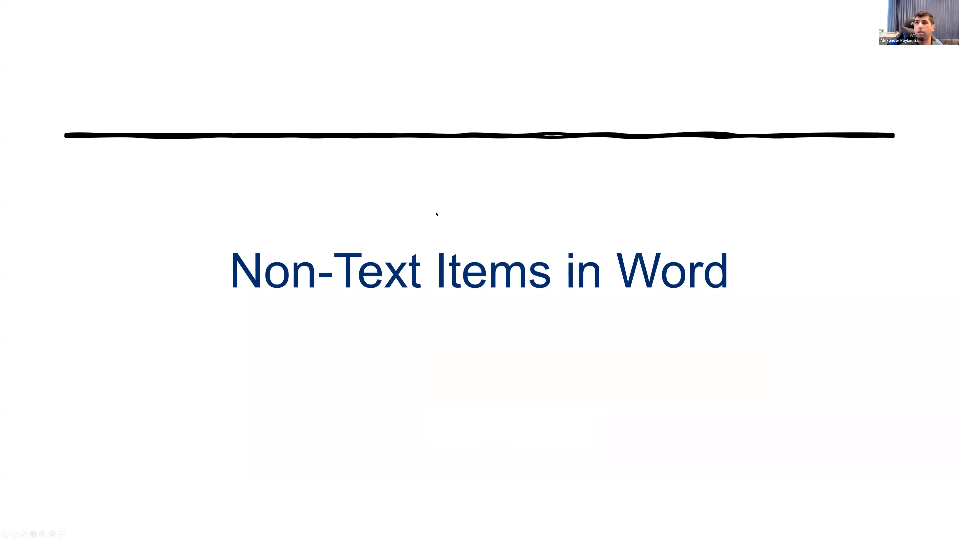
left_click(437, 214)
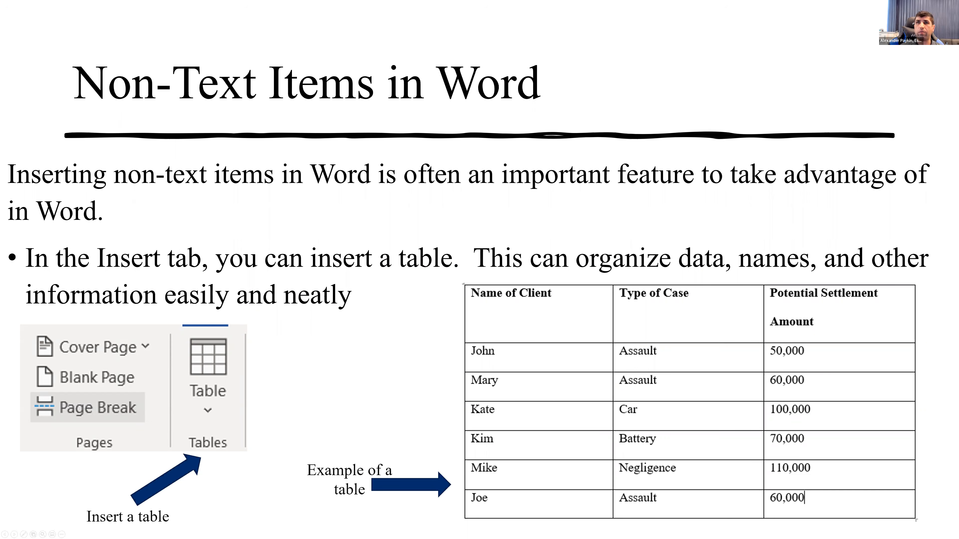
Back in Word, turn off Show/Hide ¶ to hide formatting marks and field codes
key("alt+Tab")
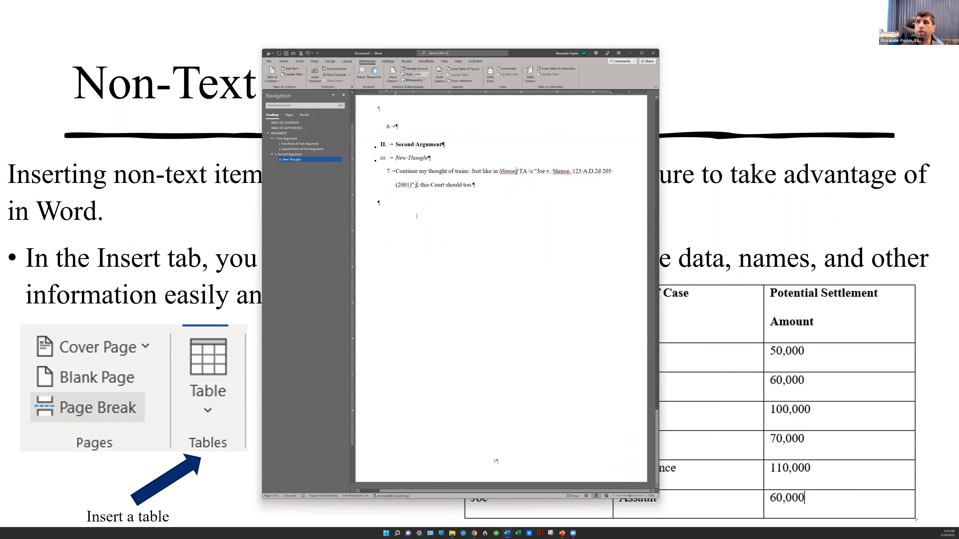
left_click(284, 62)
left_click(434, 71)
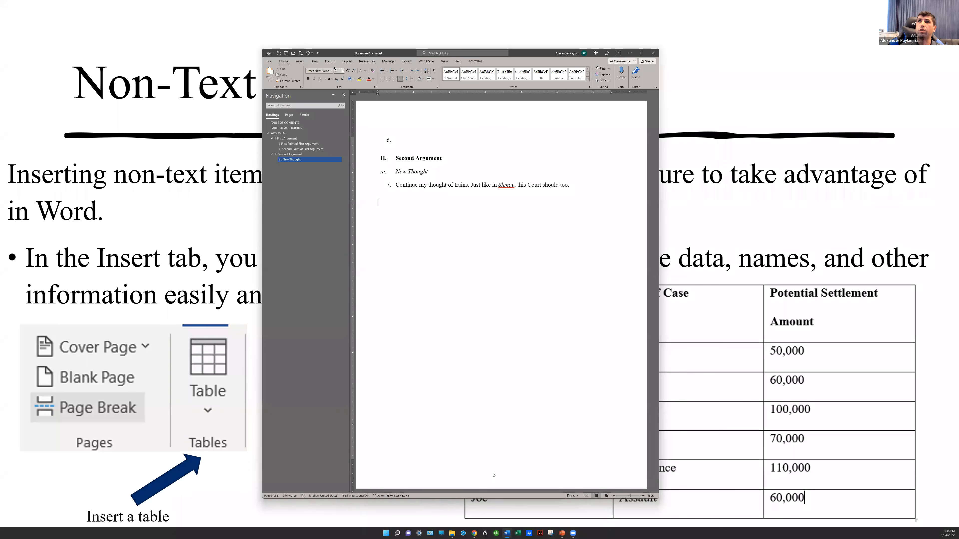
Insert an empty 3x3 table below the Second Argument paragraph
left_click(299, 62)
left_click(298, 76)
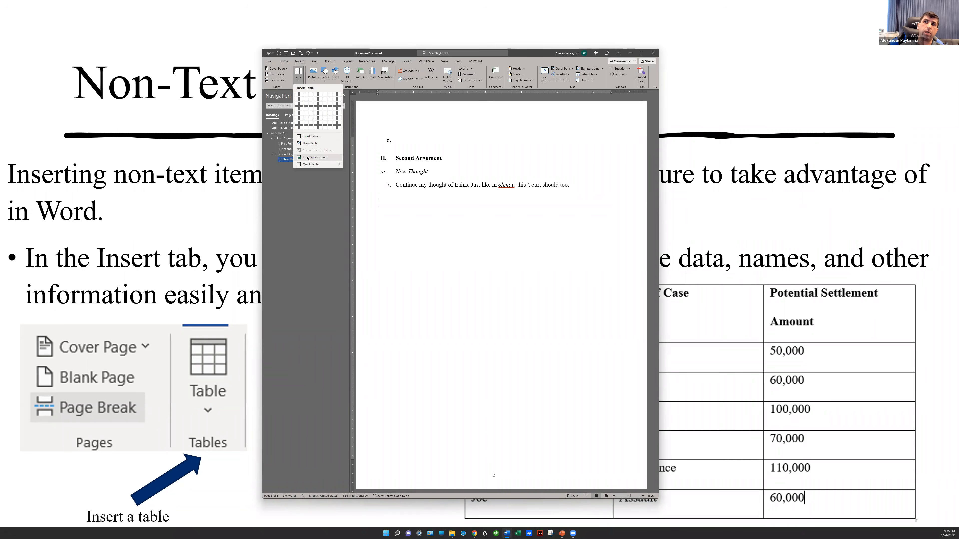
mouse_move(314, 165)
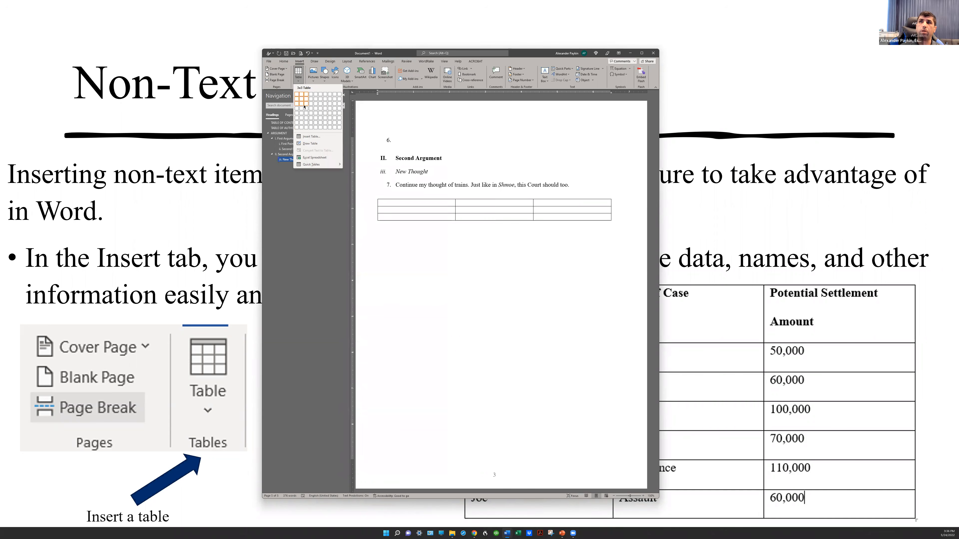
left_click(306, 106)
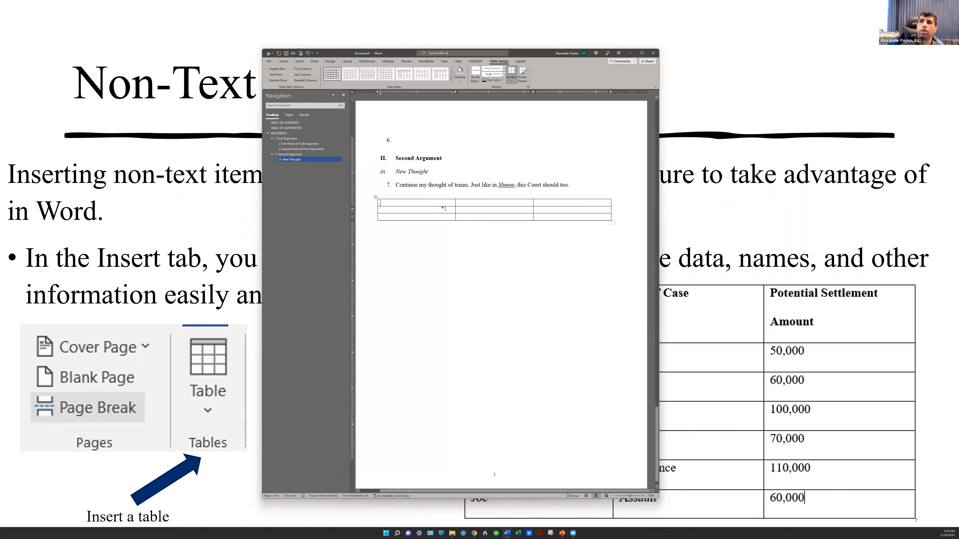
Resize the first and second columns, then merge the first two top-row cells
left_click_drag(455, 202, 474, 203)
left_click_drag(533, 202, 521, 203)
mouse_move(457, 203)
left_mouse_down()
mouse_move(527, 204)
mouse_move(457, 204)
left_mouse_up()
right_click(456, 204)
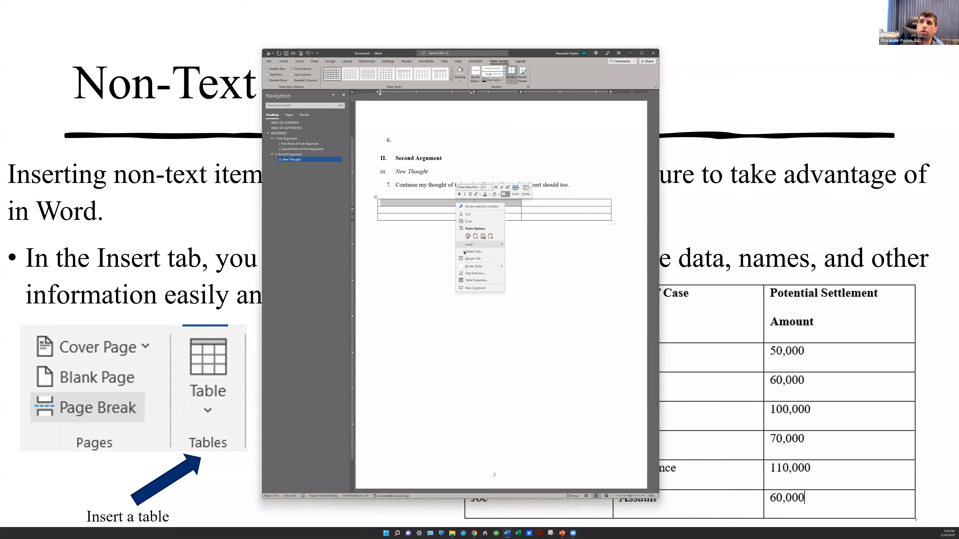
left_click(470, 259)
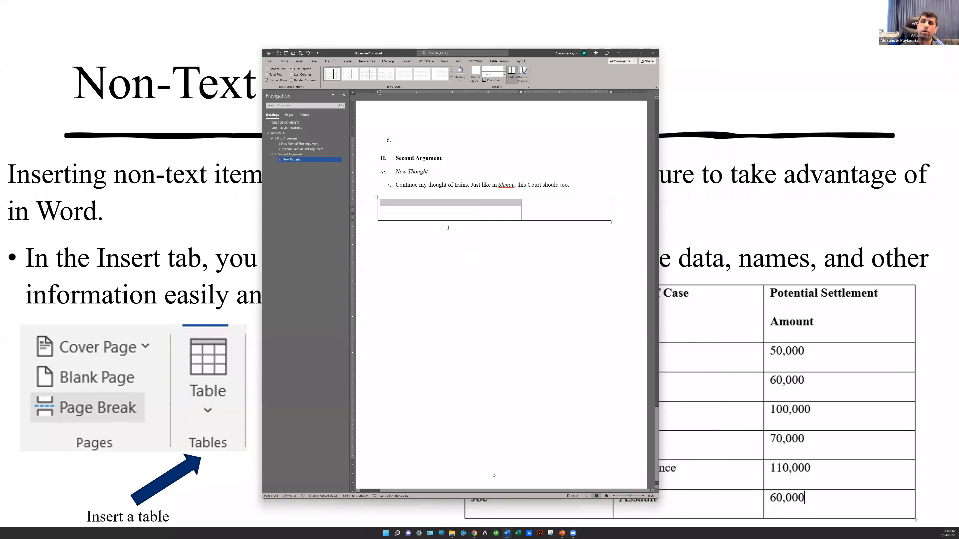
Split the merged top cell into two columns and align its divider with the rows below
right_click(454, 204)
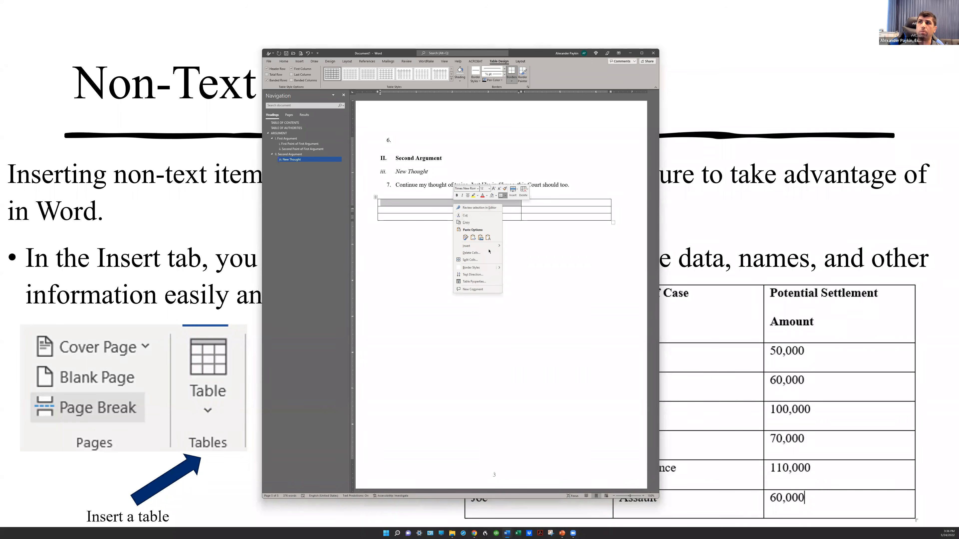
left_click(482, 260)
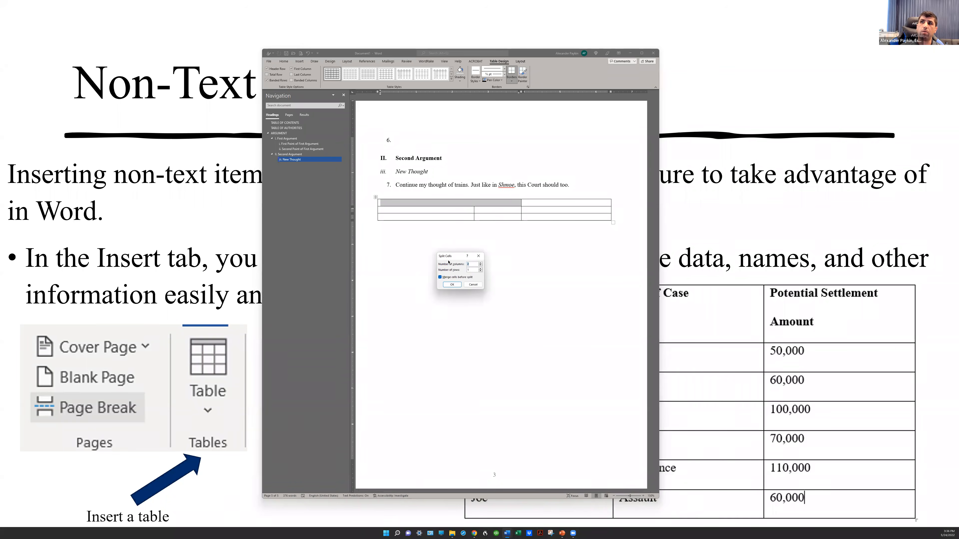
left_click(452, 285)
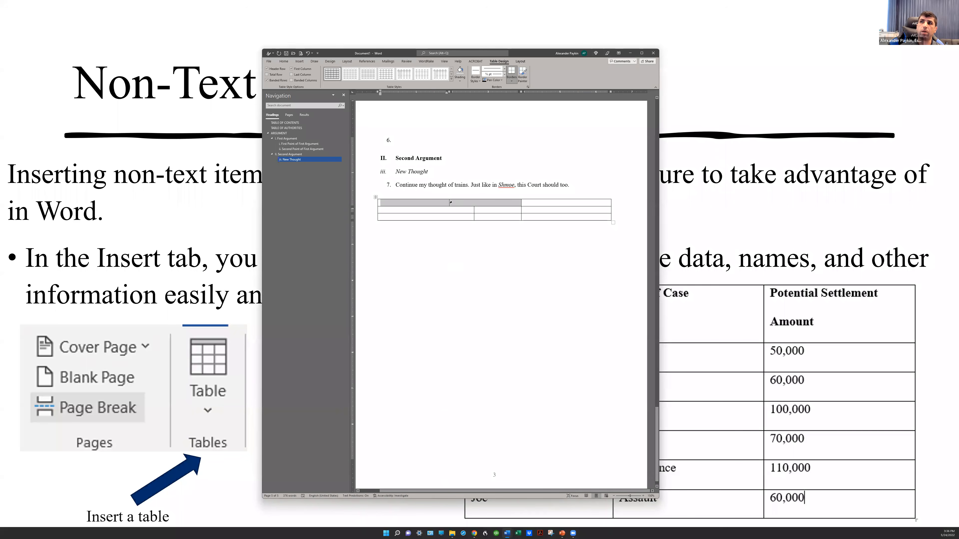
left_click_drag(449, 202, 474, 203)
left_click(474, 210)
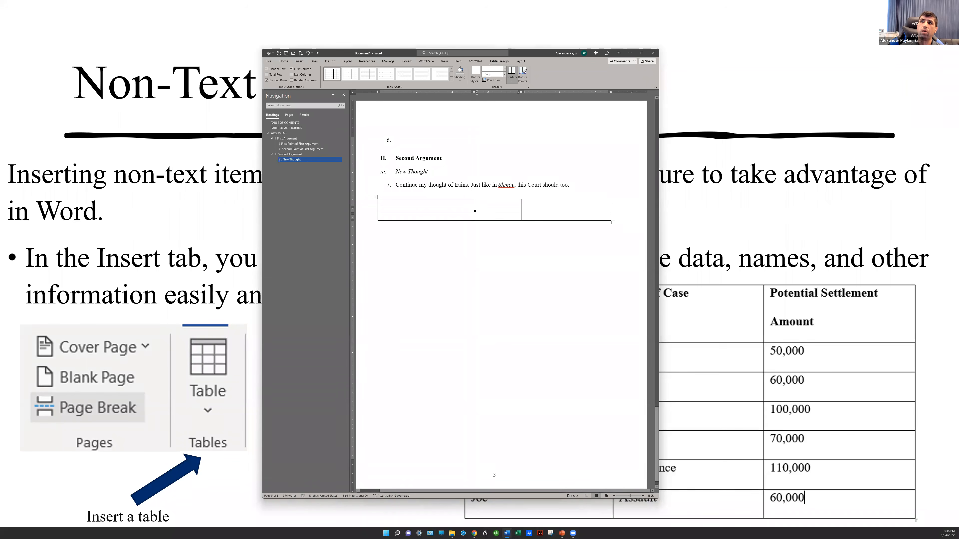
mouse_move(468, 210)
left_mouse_down()
mouse_move(446, 212)
mouse_move(453, 213)
left_mouse_up()
left_click(475, 212)
left_click(475, 213)
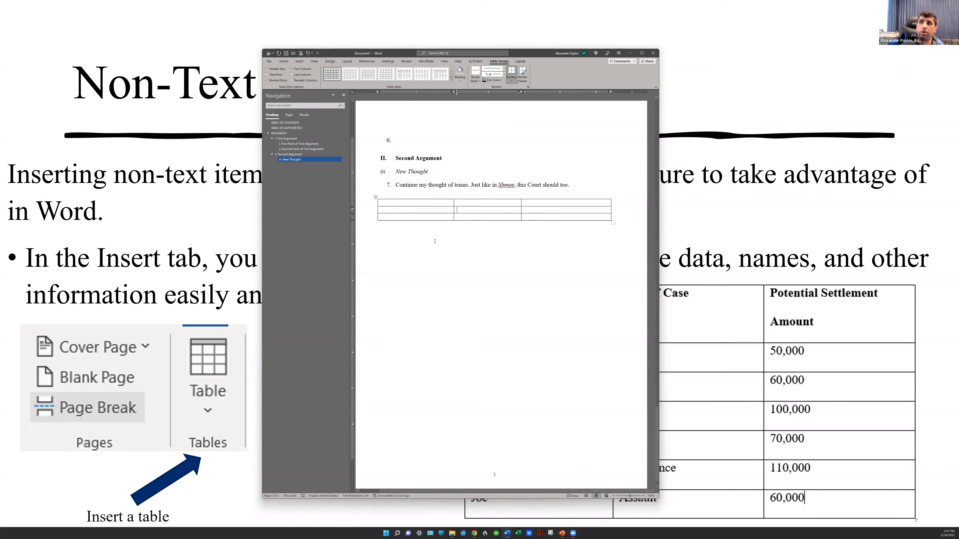
Toggle the bottom border under the first-column cells of rows 2 and 3, then review the Borders options
left_click_drag(408, 208, 410, 218)
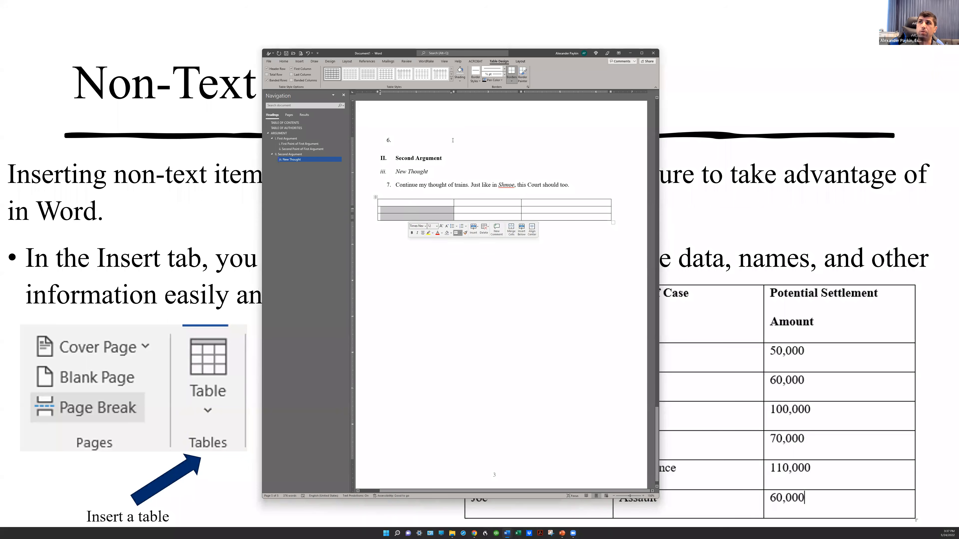
left_click(511, 70)
left_click(470, 216)
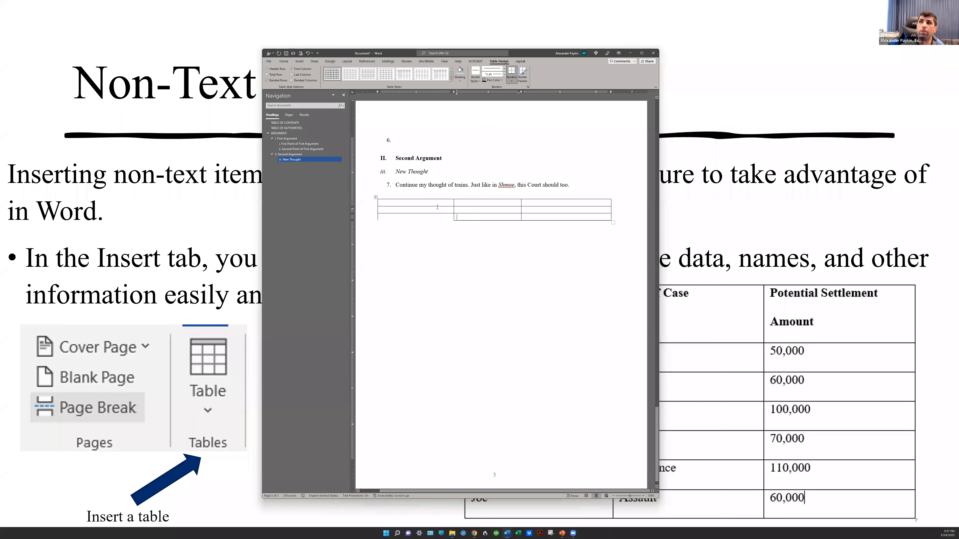
left_click(512, 81)
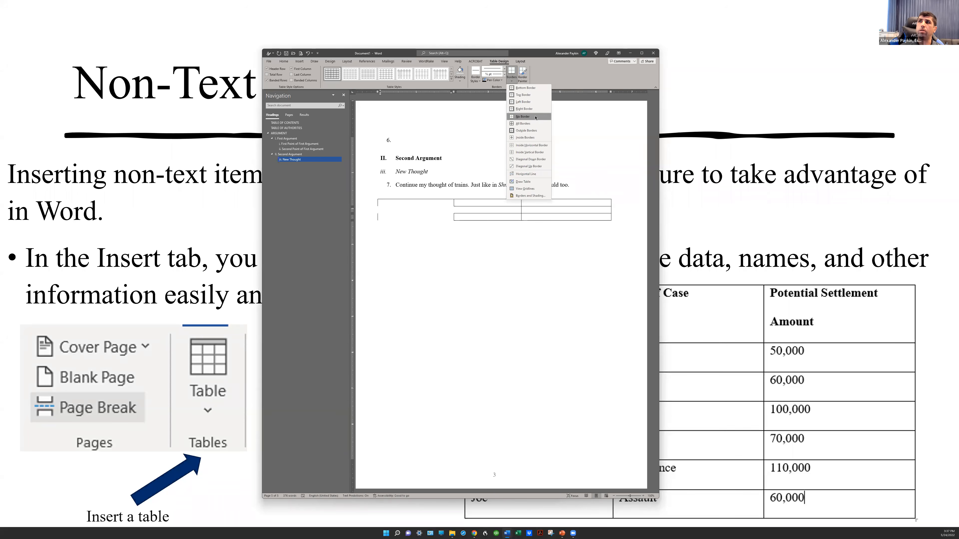
left_click(554, 93)
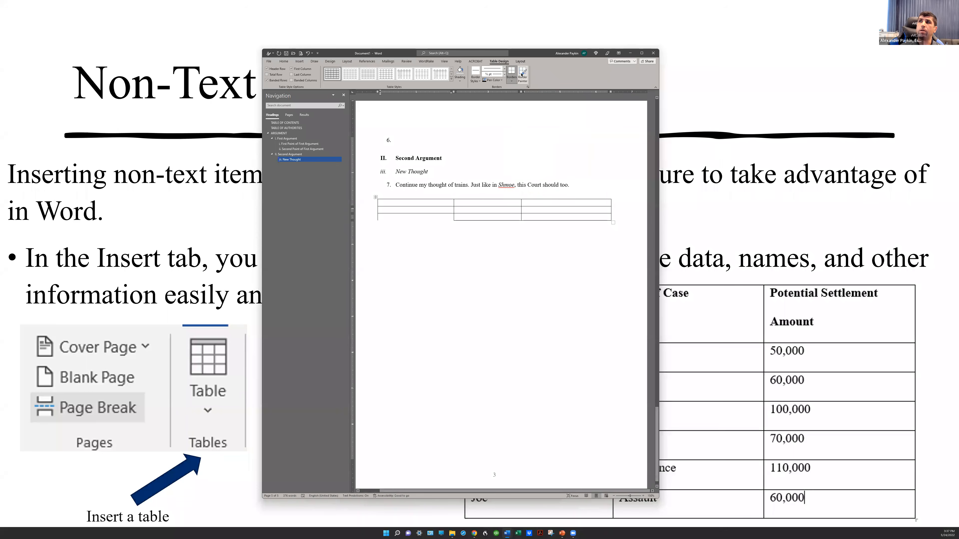